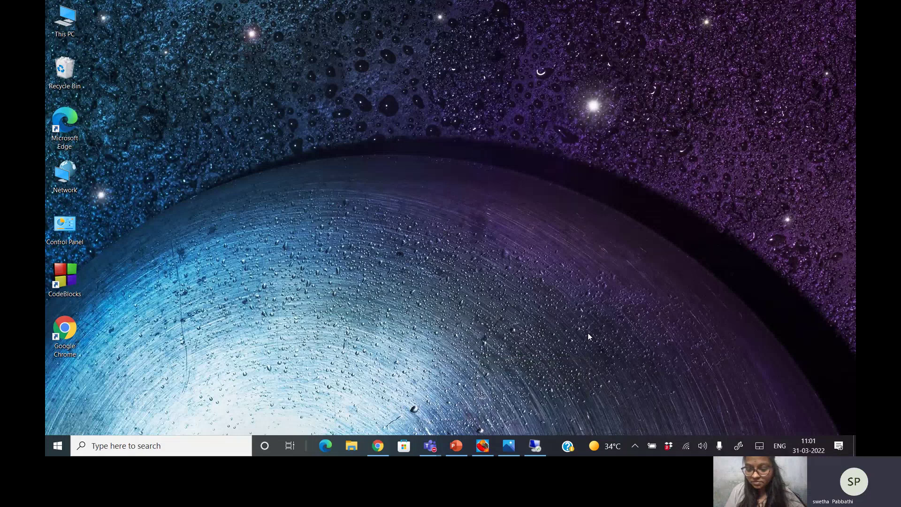
- Switch to the remote desktop session and sign in to Oracle Cloud with the saved default cloud admin username and password
key("alt+Tab")
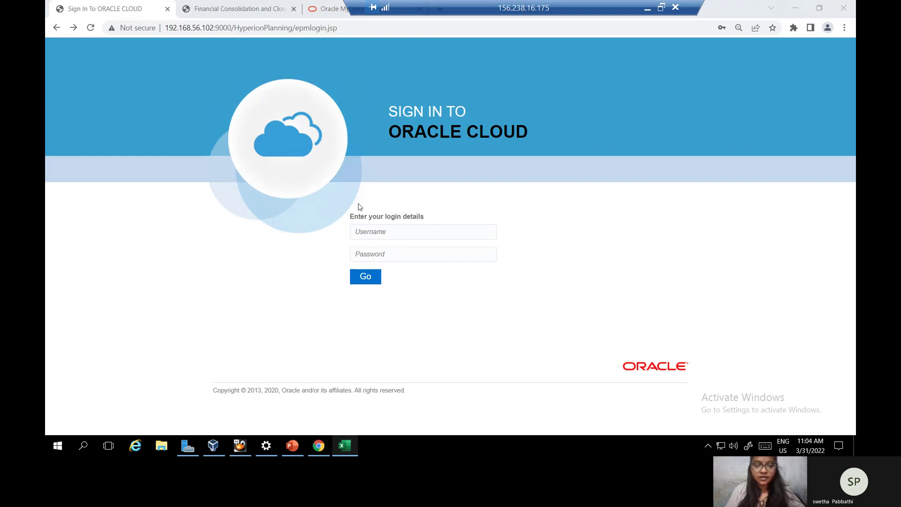
left_click(378, 231)
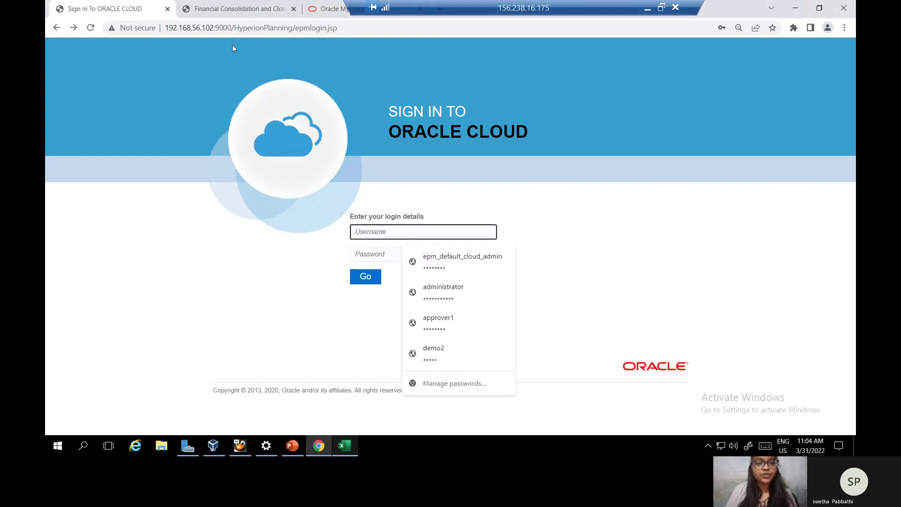
key("Escape")
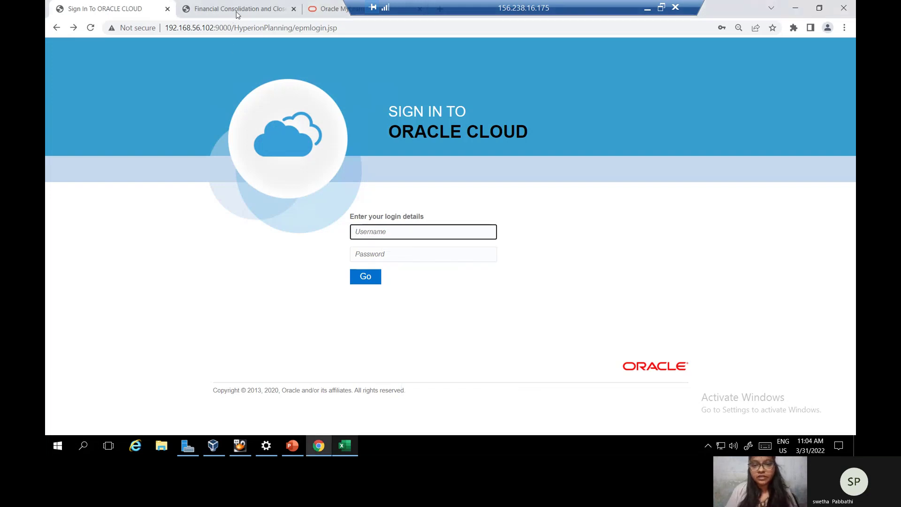
left_click(237, 14)
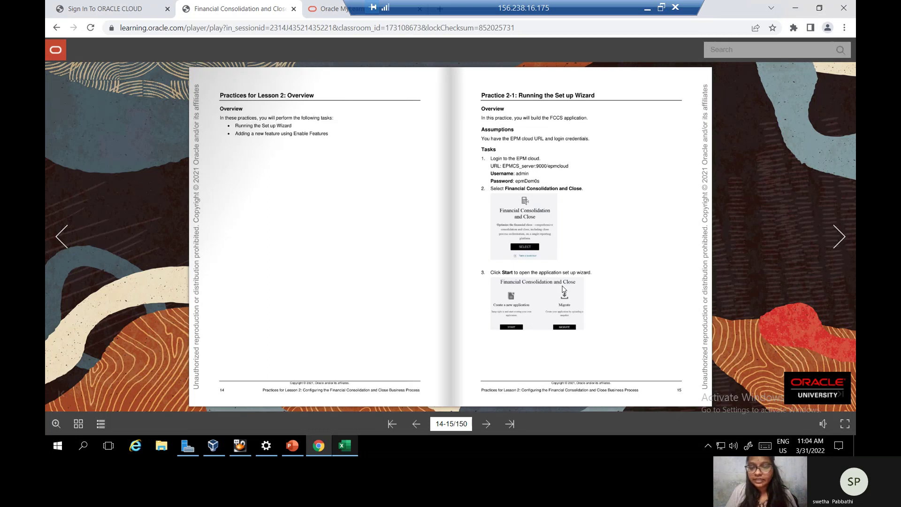
left_click(89, 10)
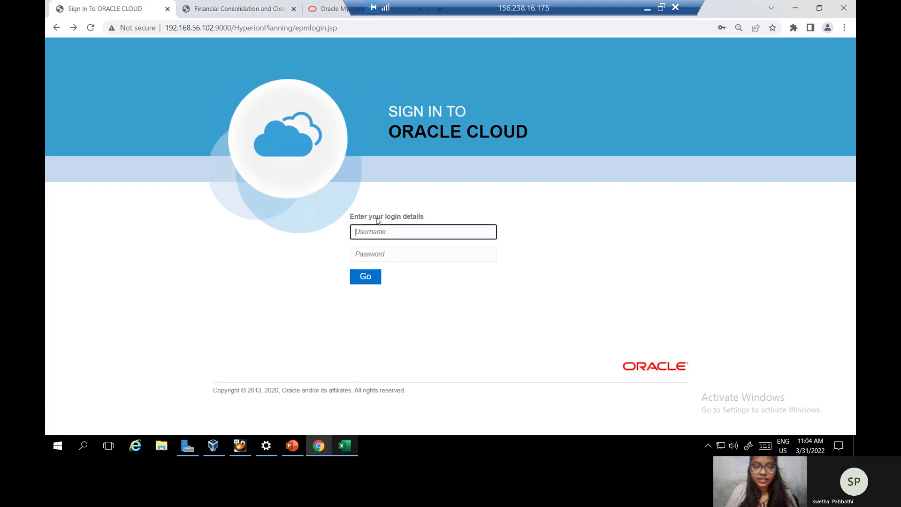
left_click(384, 231)
left_click(420, 265)
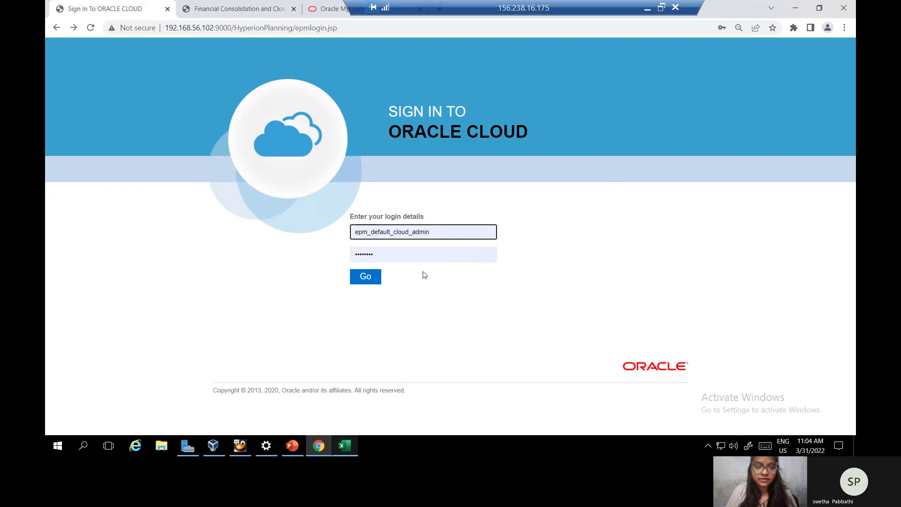
left_click(375, 278)
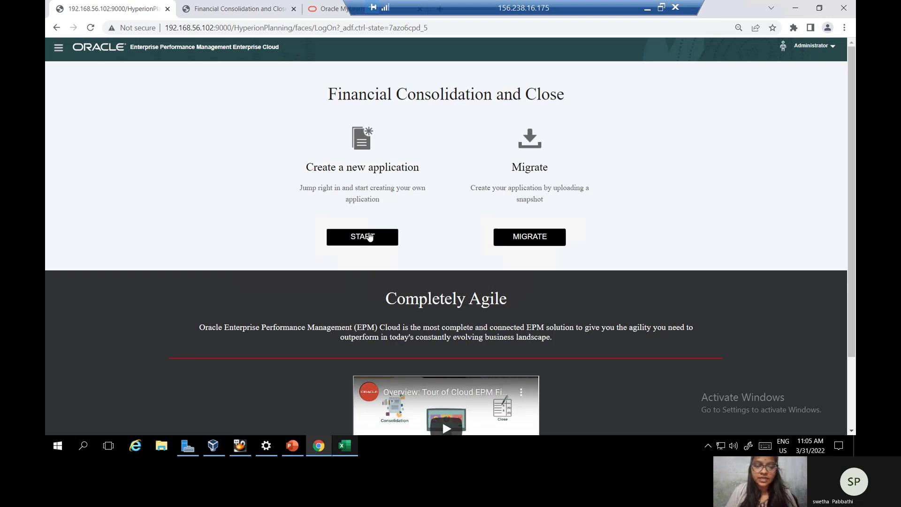
- Start creating a new Financial Consolidation and Close application and consult the practice guide's page with the application details
left_click(370, 237)
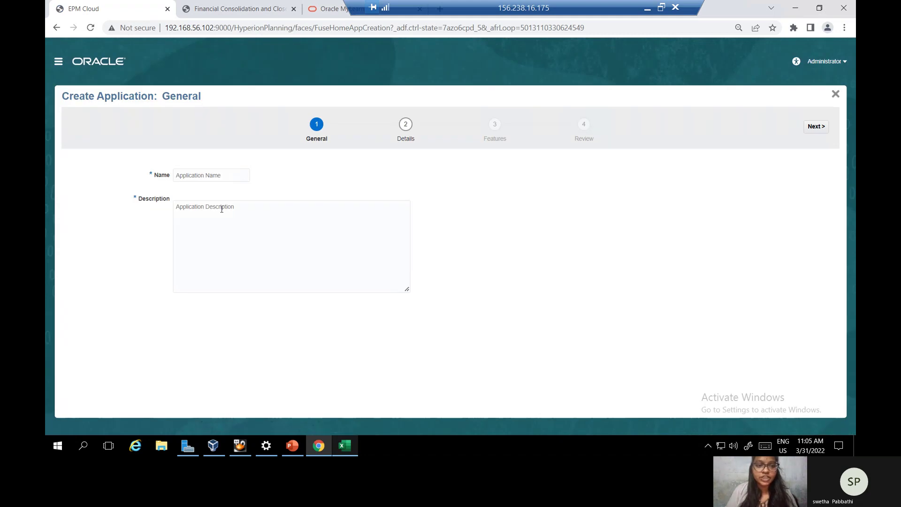
left_click(248, 9)
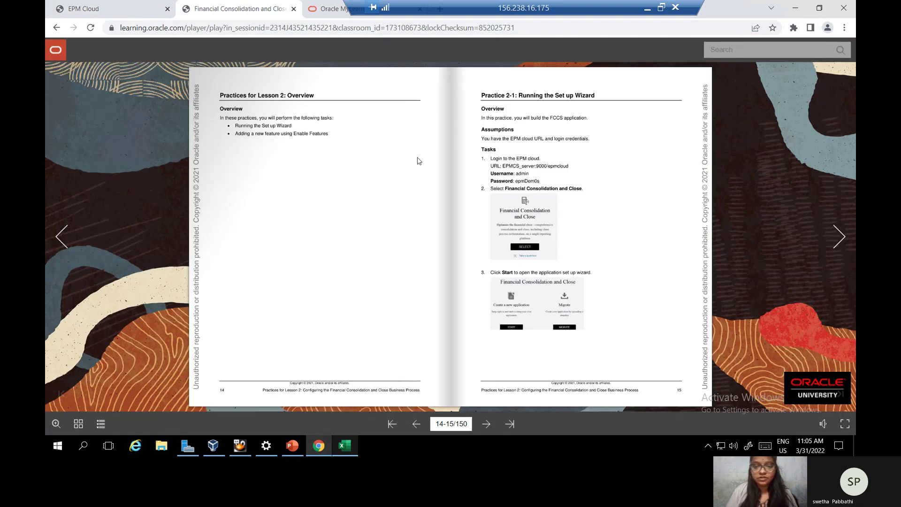
key("Right")
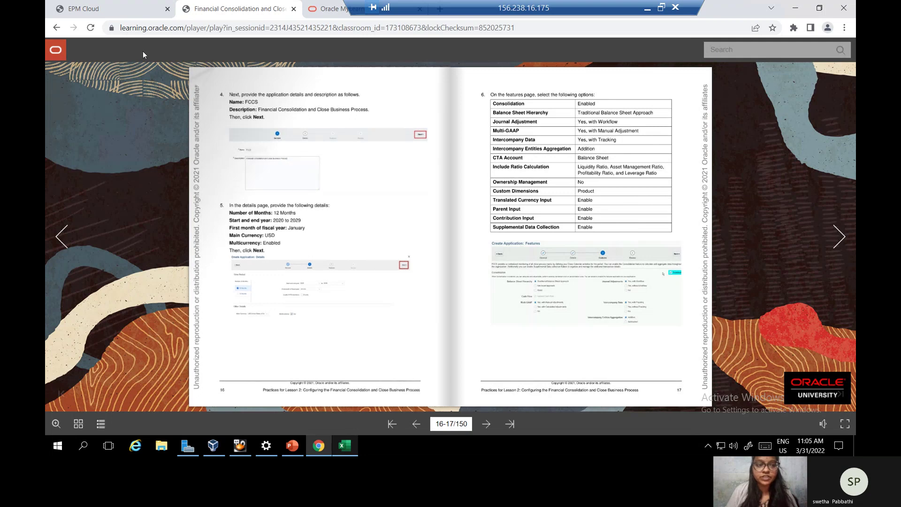
left_click(124, 10)
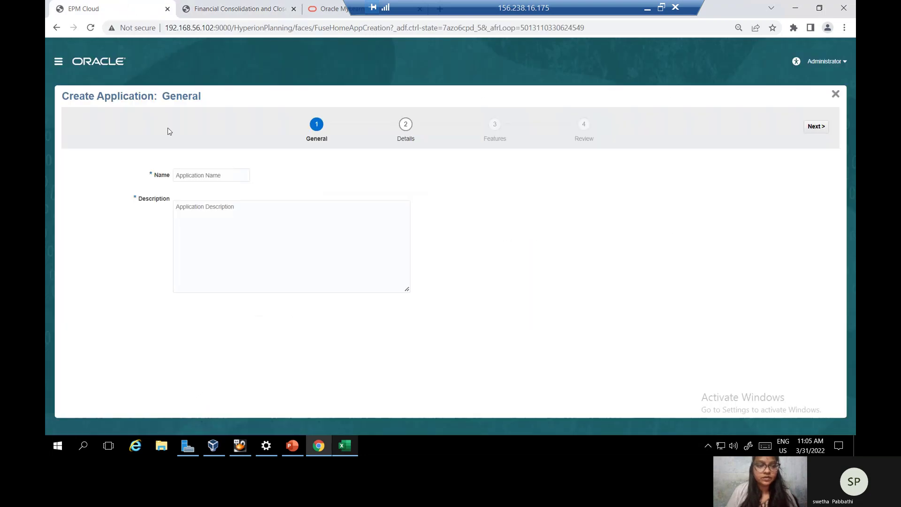
- Name the application FCCS, describe it as "financial consolidation and close", and continue to the application details
left_click(202, 171)
type("FCCS")
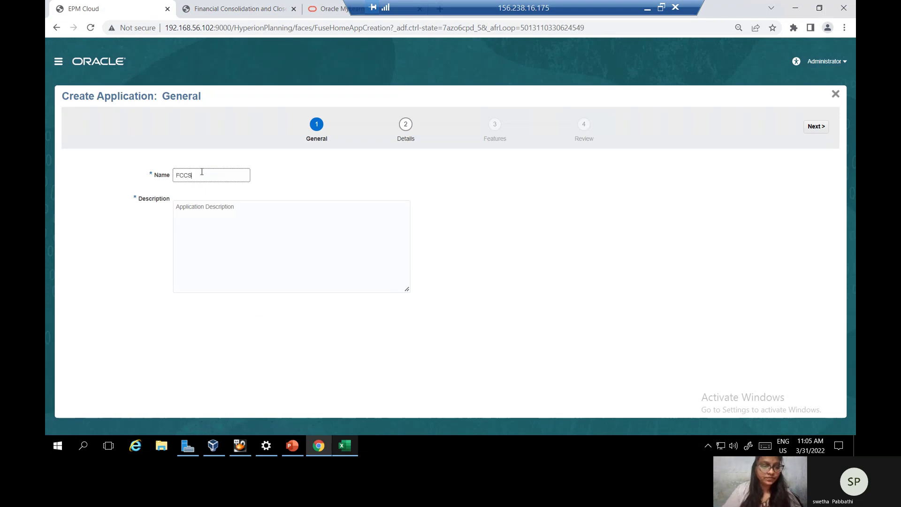
left_click(199, 209)
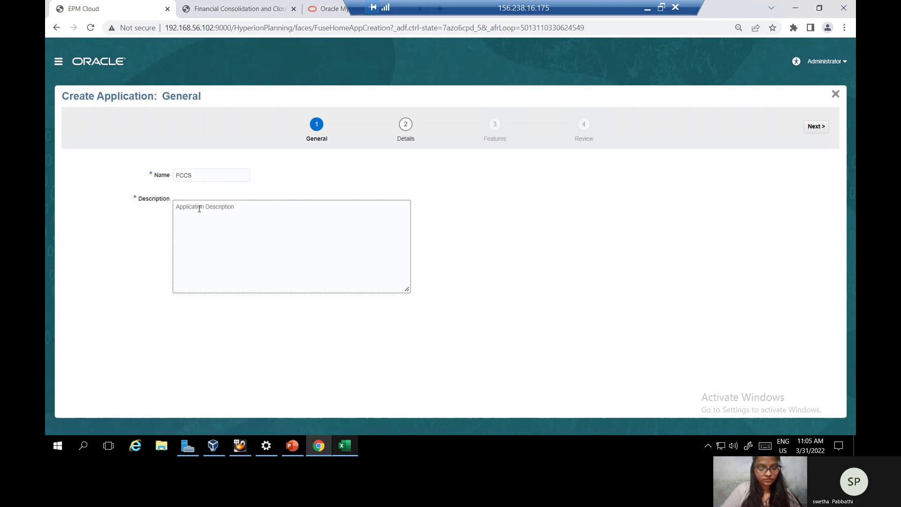
type("financi")
key("BackSpace")
type("iancia")
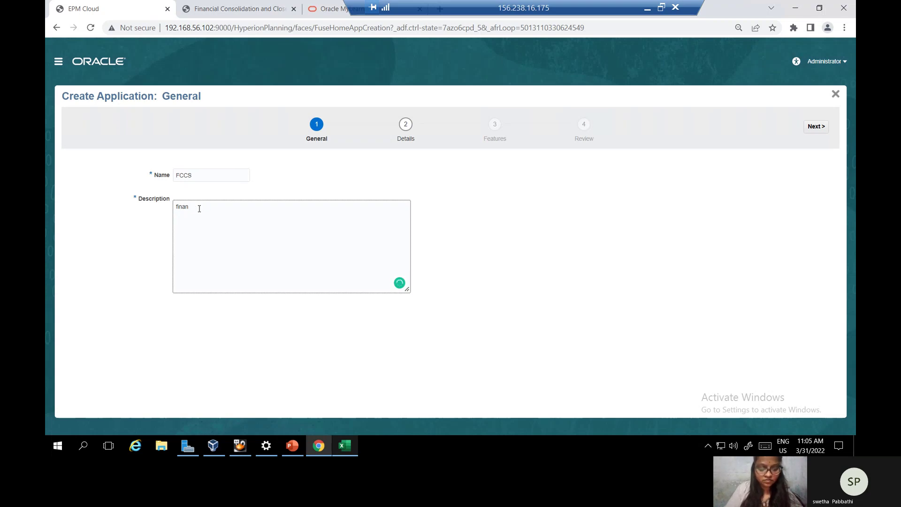
type("ial")
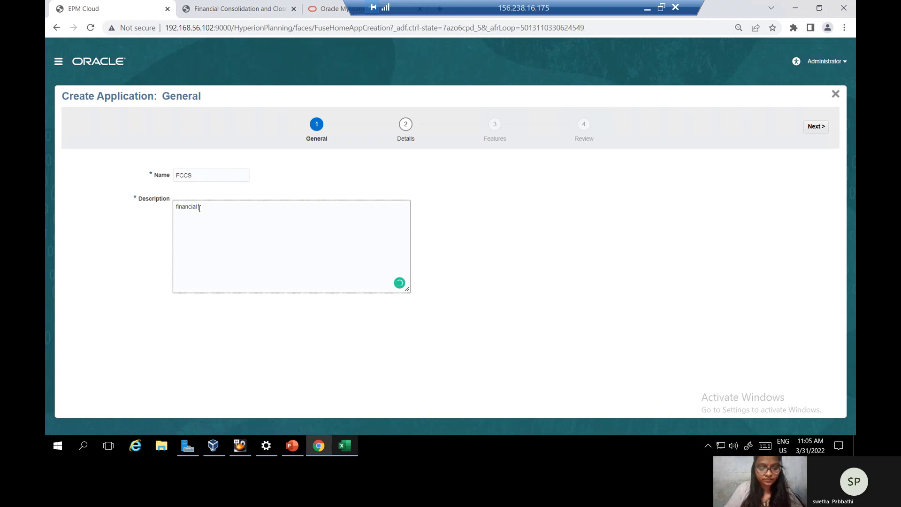
type(" consolidation ")
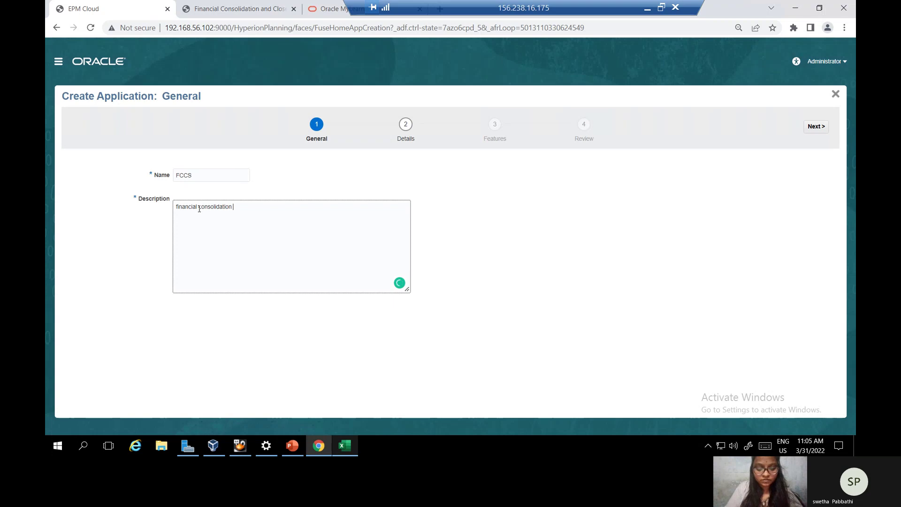
type("and close")
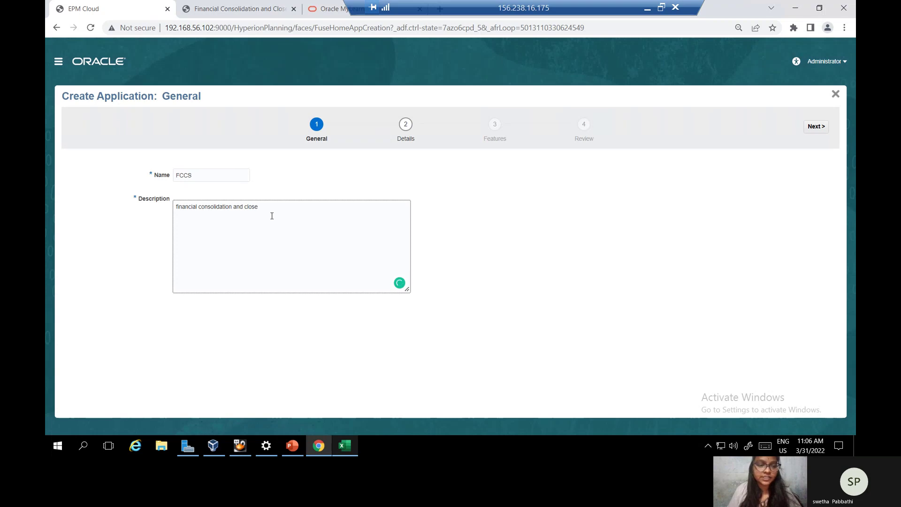
left_click(824, 130)
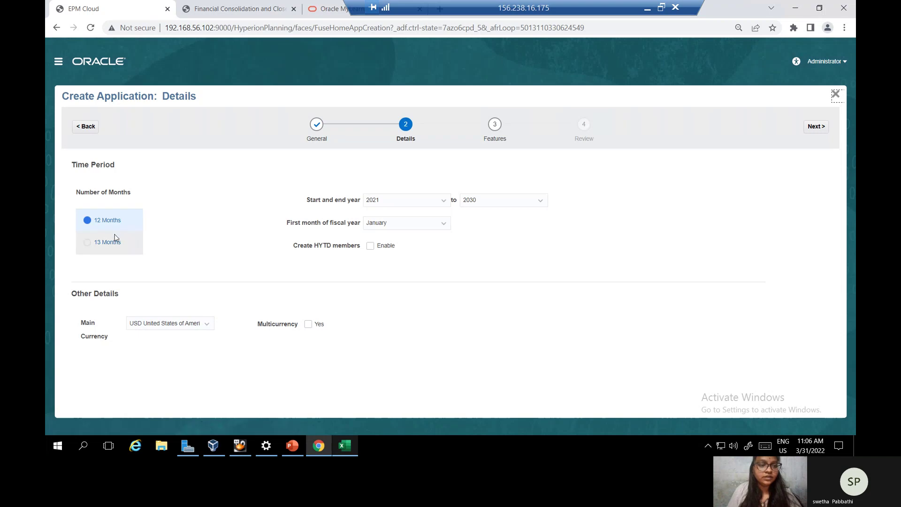
- Set the application's start and end years to 2020 and 2029 per the practice guide, enable multicurrency, and continue to the features
left_click(207, 14)
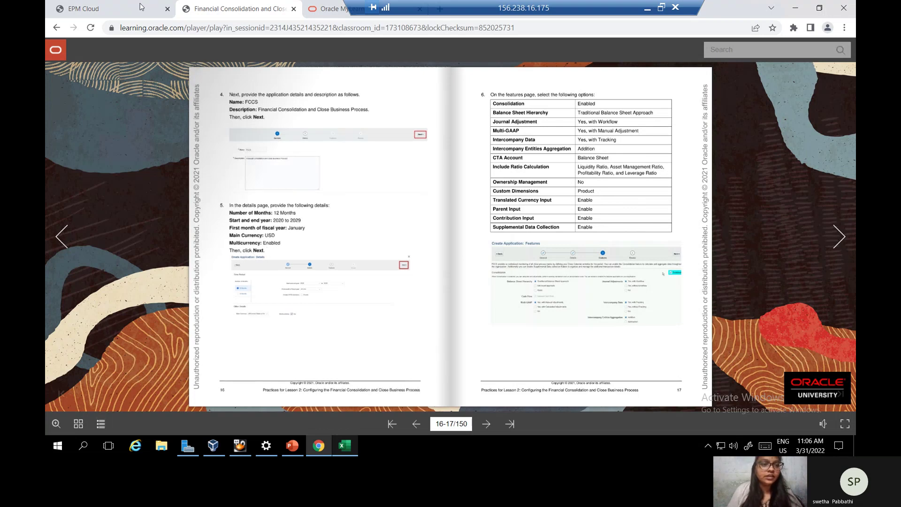
left_click(154, 8)
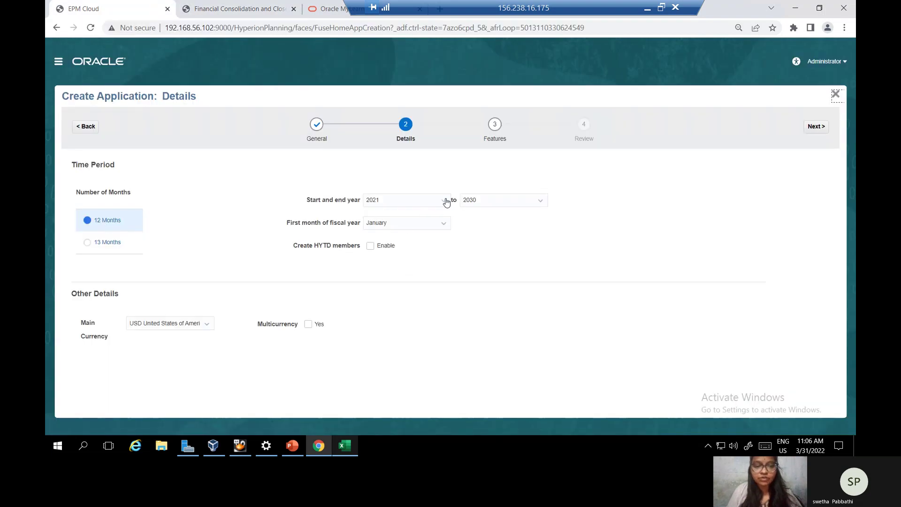
left_click(446, 202)
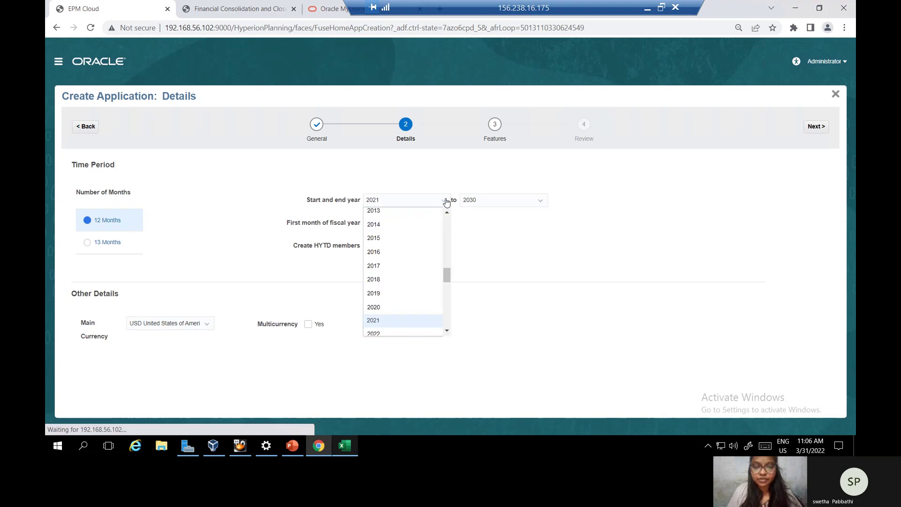
left_click(405, 308)
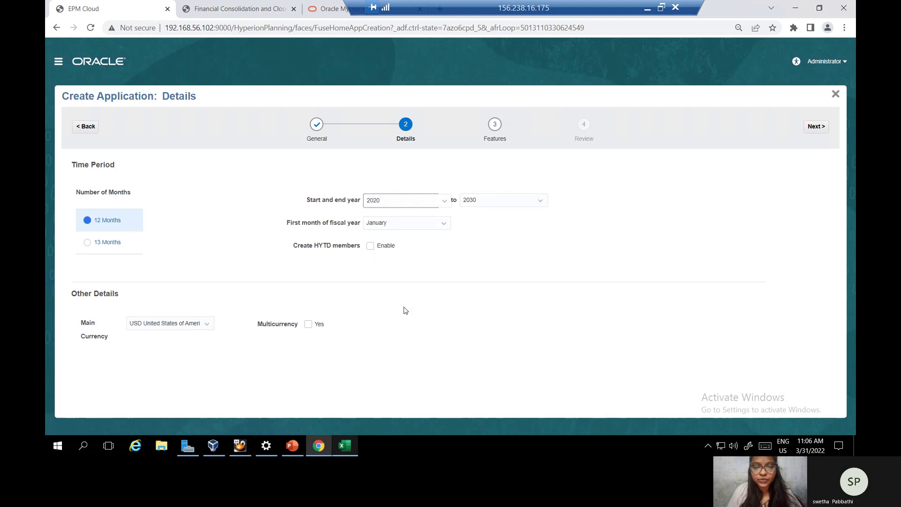
left_click(542, 202)
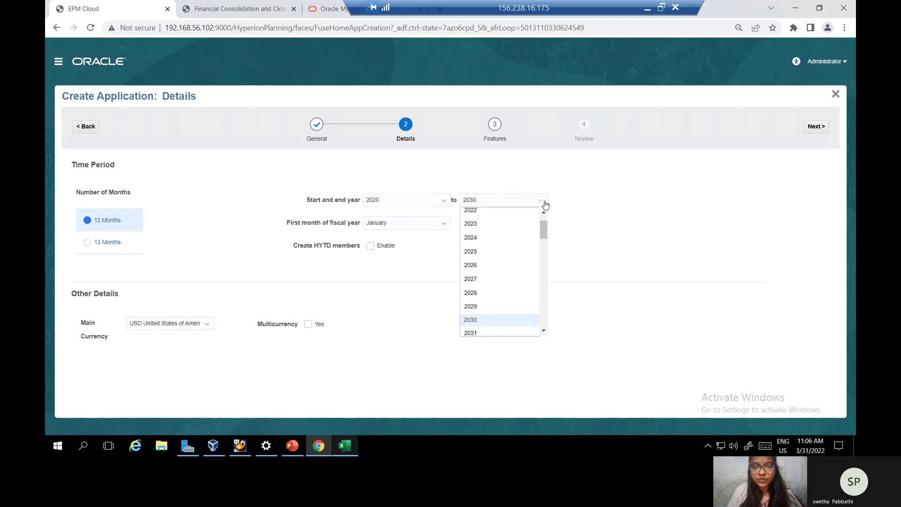
left_click(490, 308)
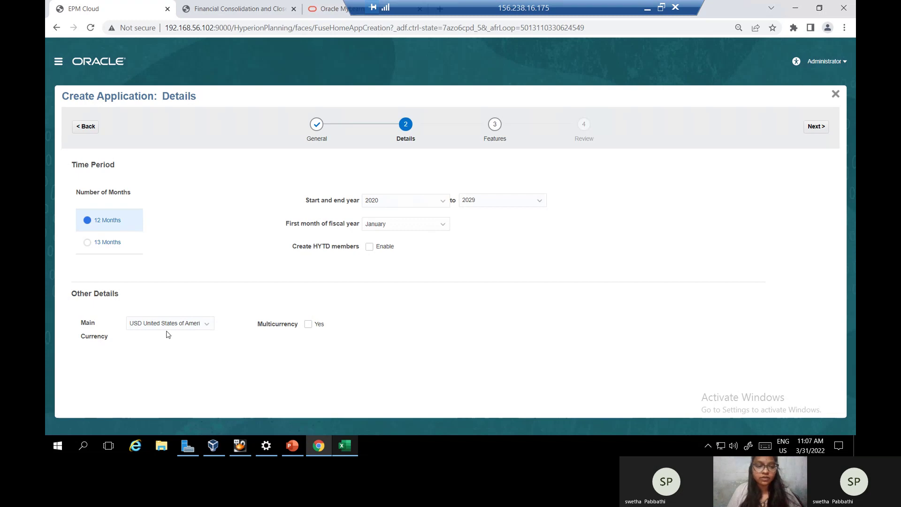
left_click(308, 325)
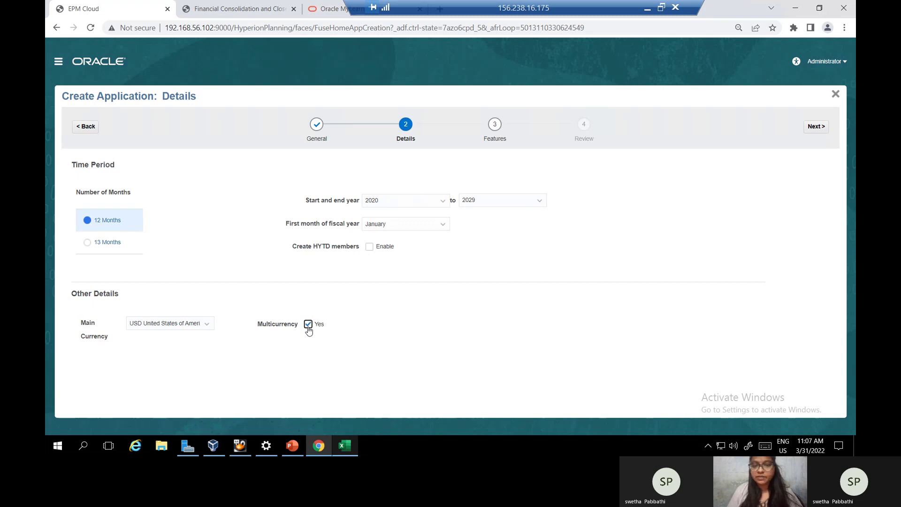
left_click(820, 130)
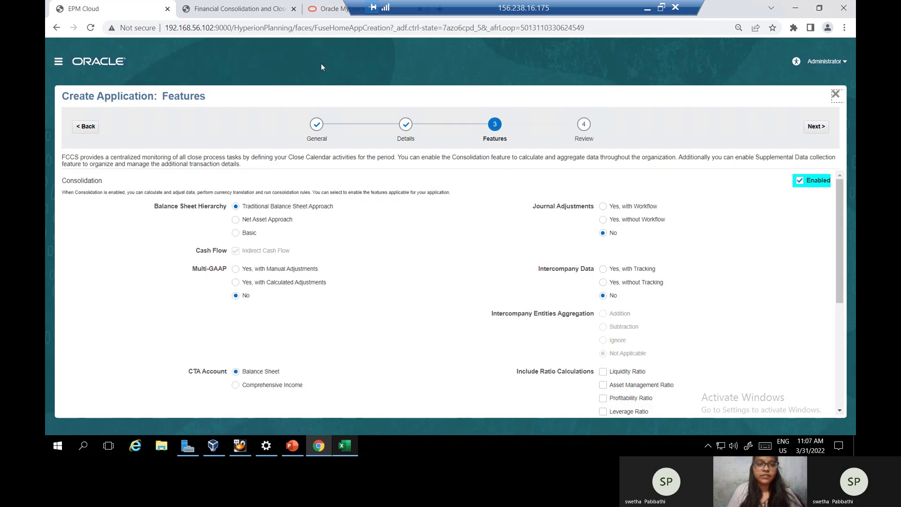
- Following the practice guide, set Journal Adjustments to Yes, with Workflow, Multi-GAAP to Yes, with Manual Adjustments, and Intercompany Data to Yes, with Tracking
left_click(265, 7)
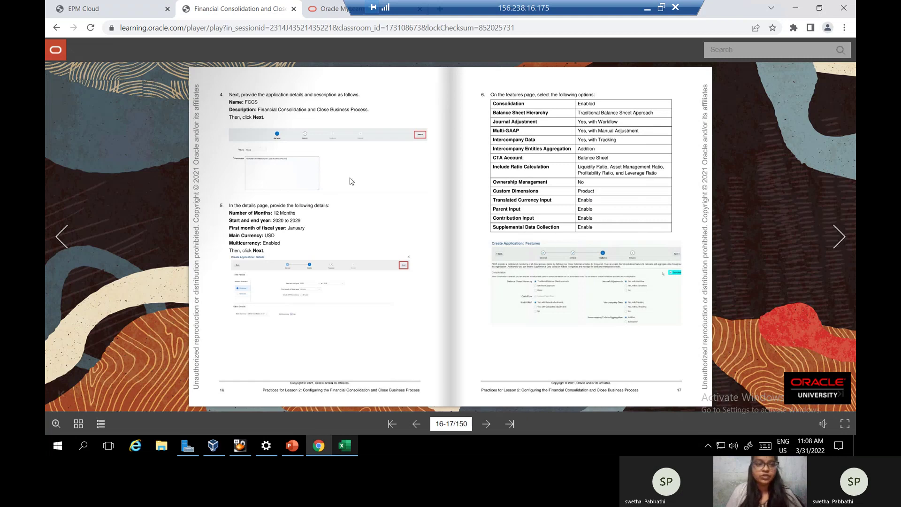
left_click(121, 10)
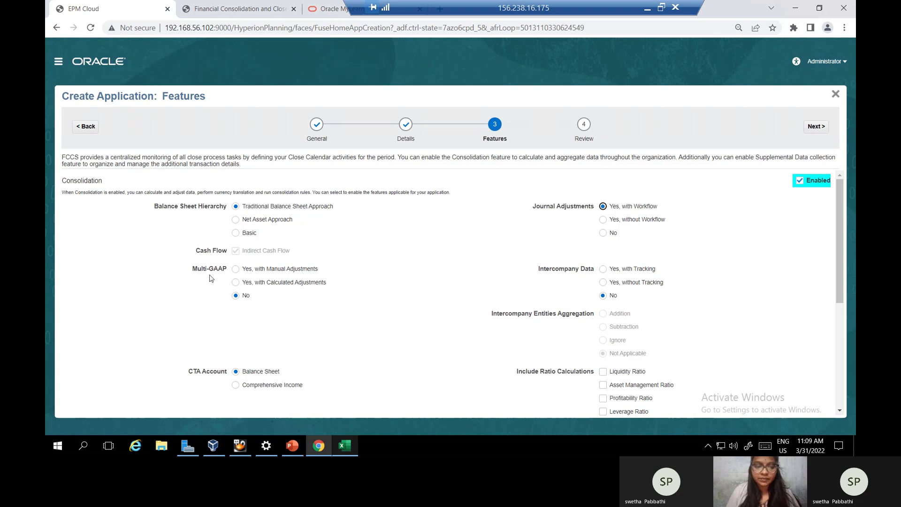
left_click(236, 269)
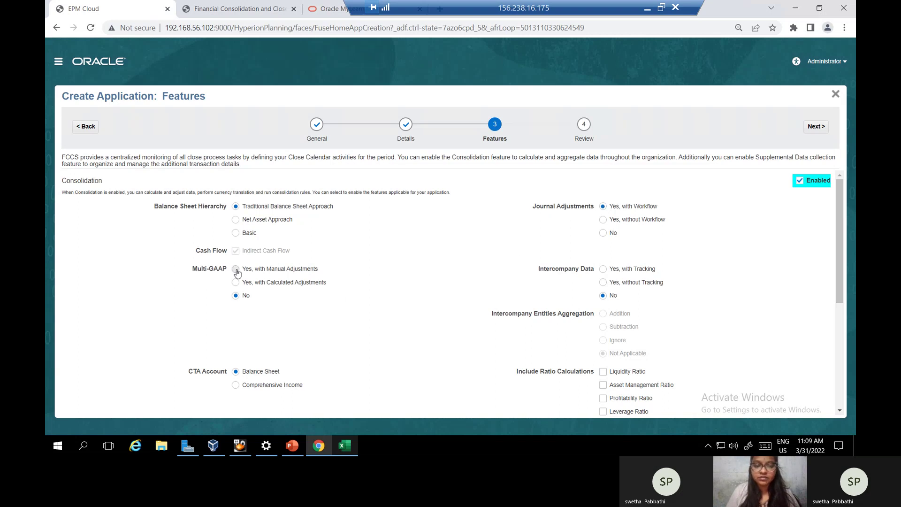
left_click(269, 10)
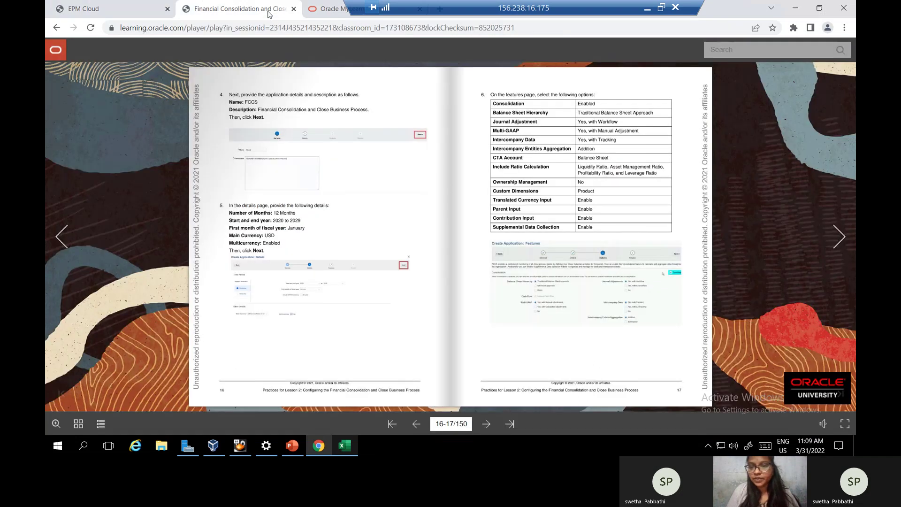
left_click(141, 16)
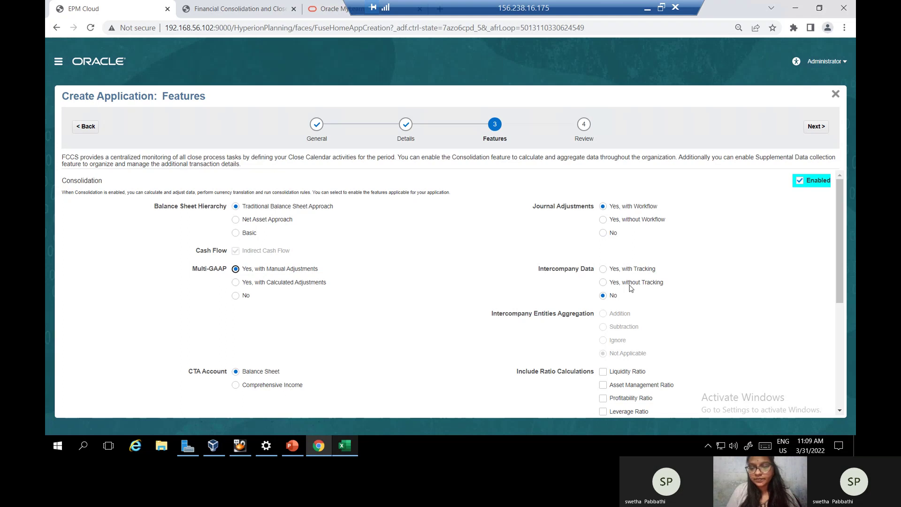
left_click(603, 270)
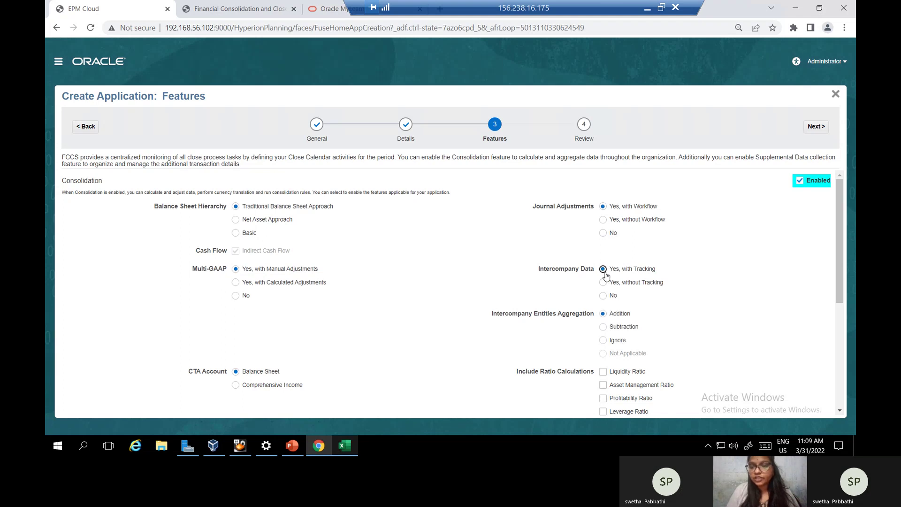
- Include the Liquidity, Asset Management, Profitability and Leverage ratios in the application's ratio calculations
left_click_drag(842, 215, 837, 295)
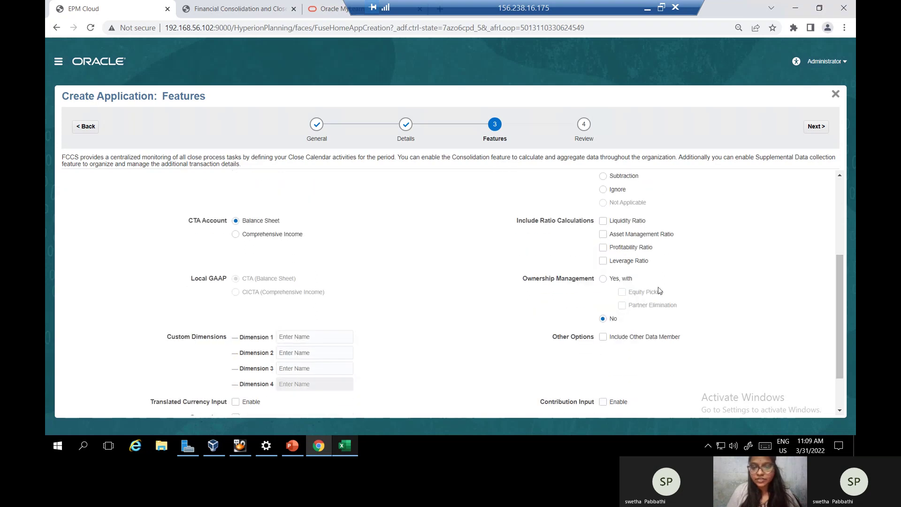
left_click(603, 221)
left_click(604, 234)
left_click(603, 247)
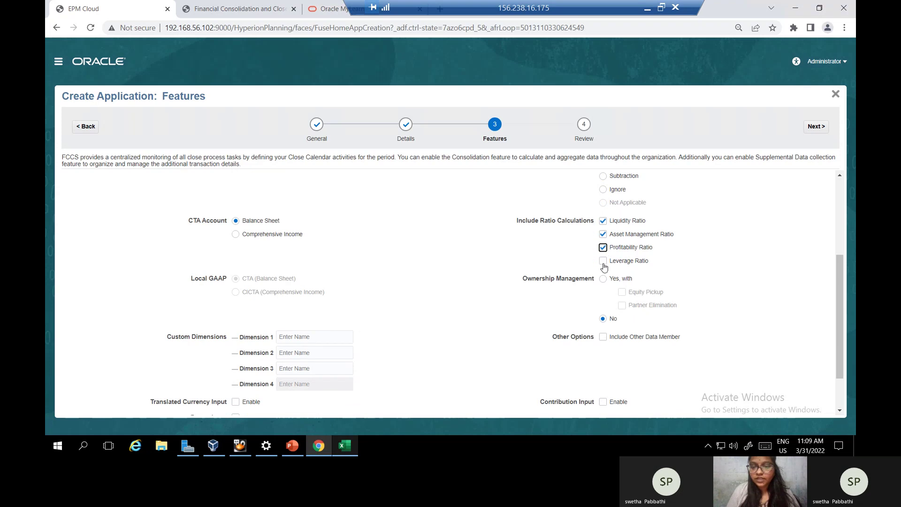
left_click(604, 262)
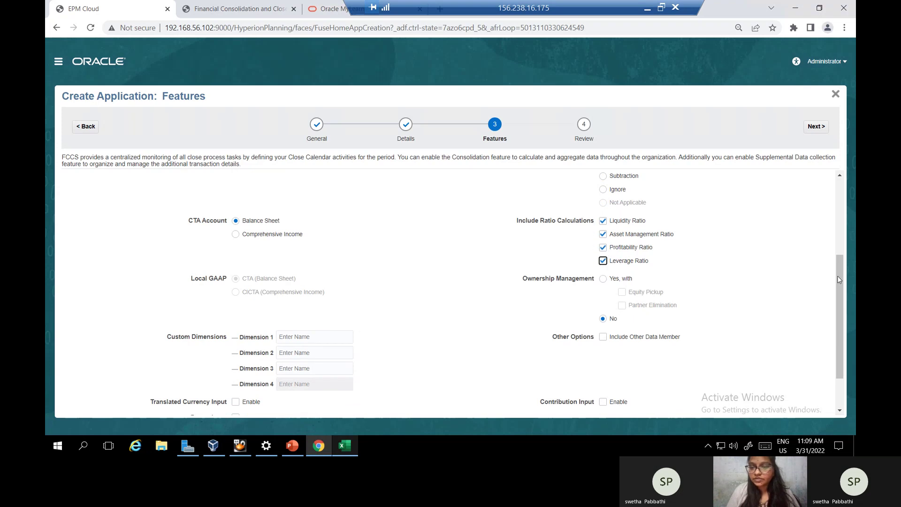
- Name custom dimension 1 "product" in the application's features
left_click_drag(838, 276, 842, 317)
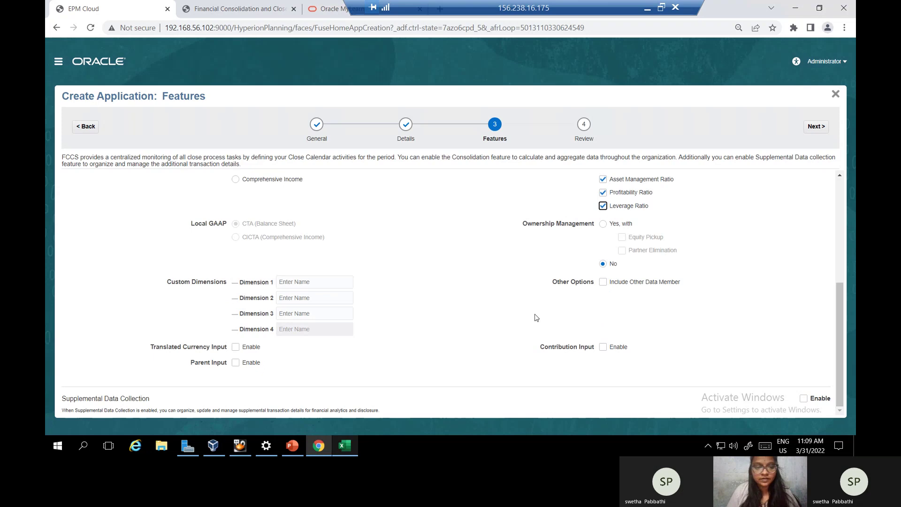
left_click(293, 280)
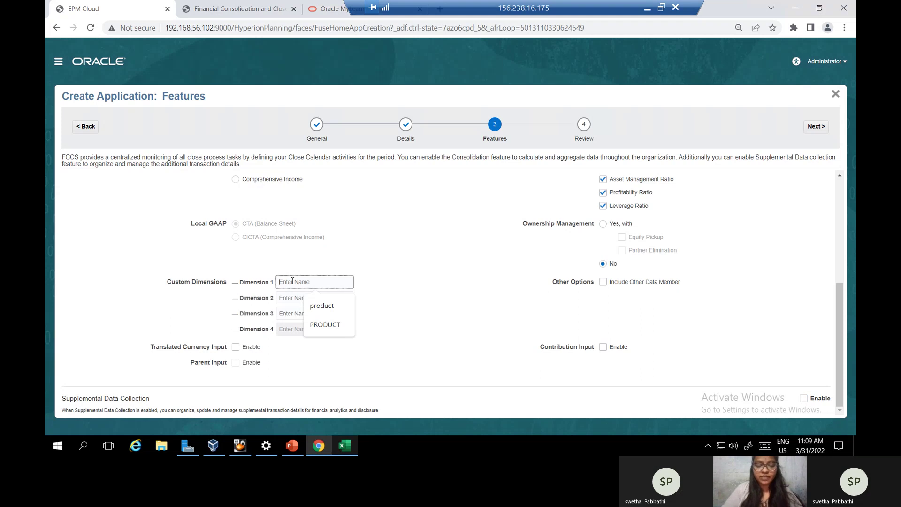
type("product")
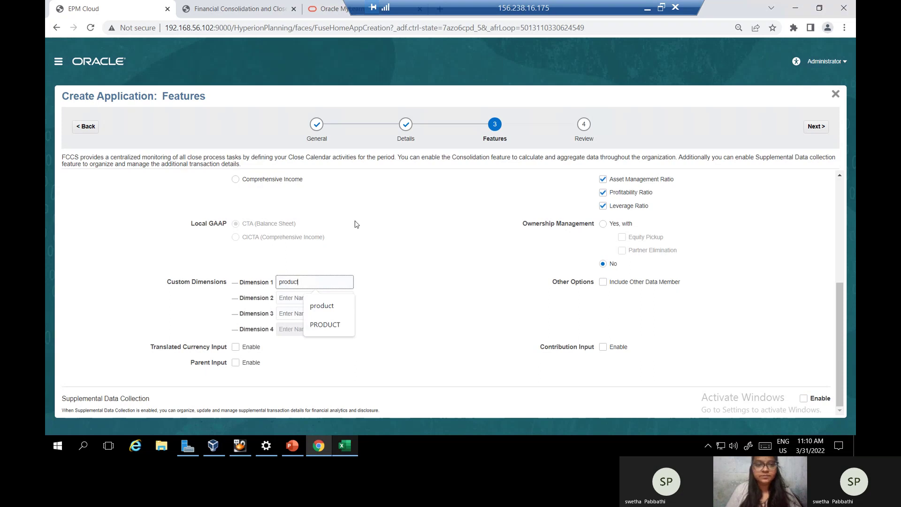
- Following the practice guide, enable Translated Currency Input, Parent Input, Contribution Input and Supplemental Data Collection, and continue to the review
left_click(259, 9)
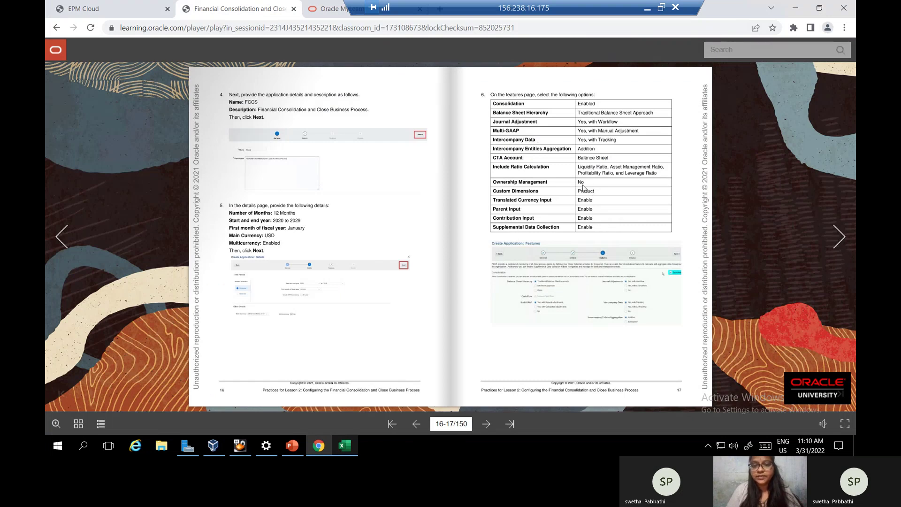
left_click(115, 9)
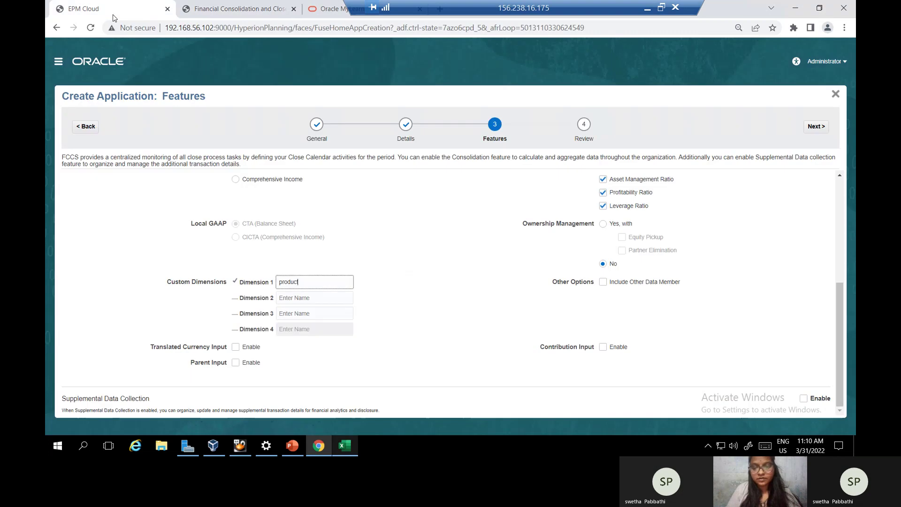
left_click(235, 347)
left_click(236, 363)
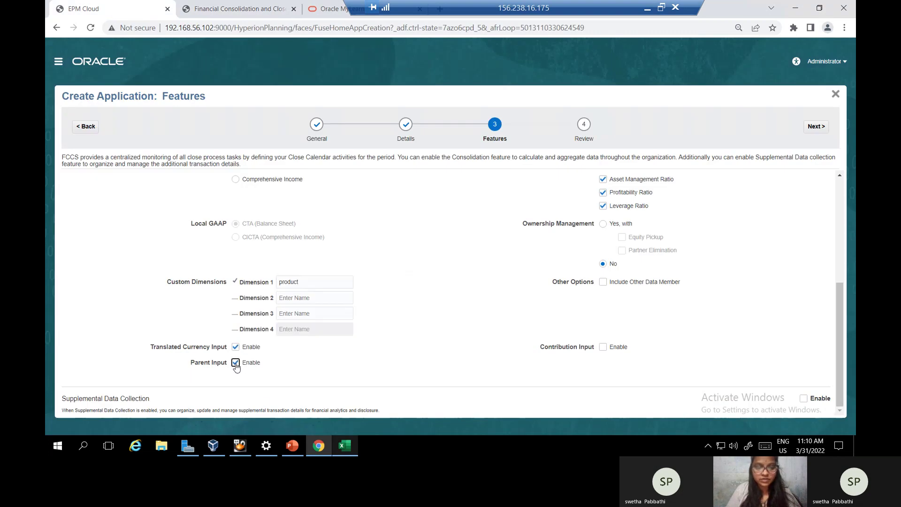
left_click(603, 347)
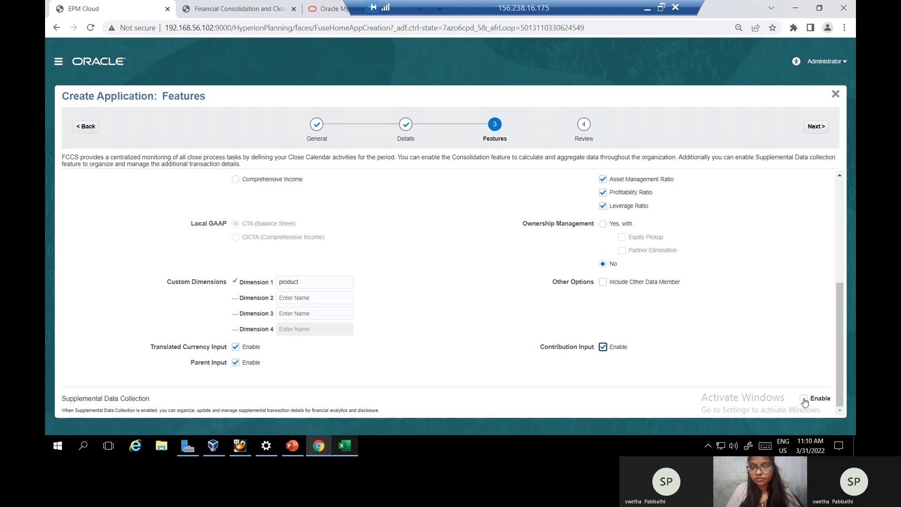
left_click(803, 399)
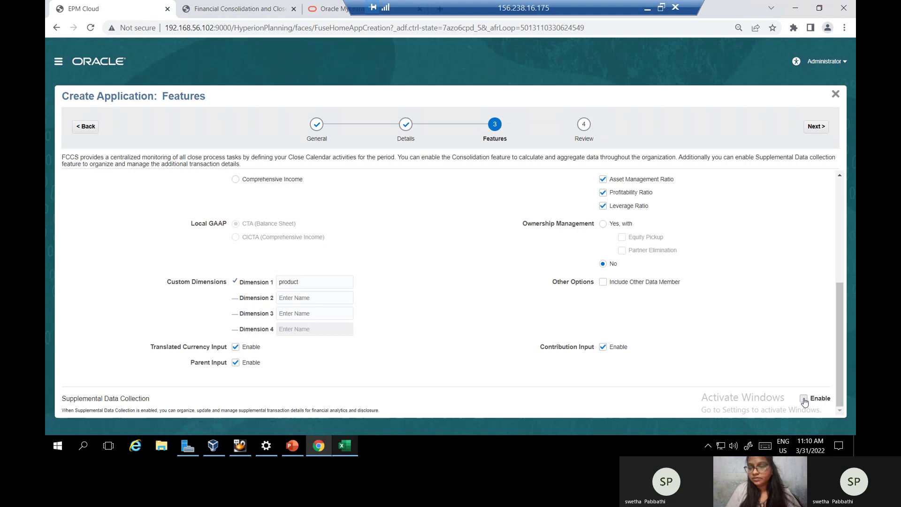
left_click(816, 127)
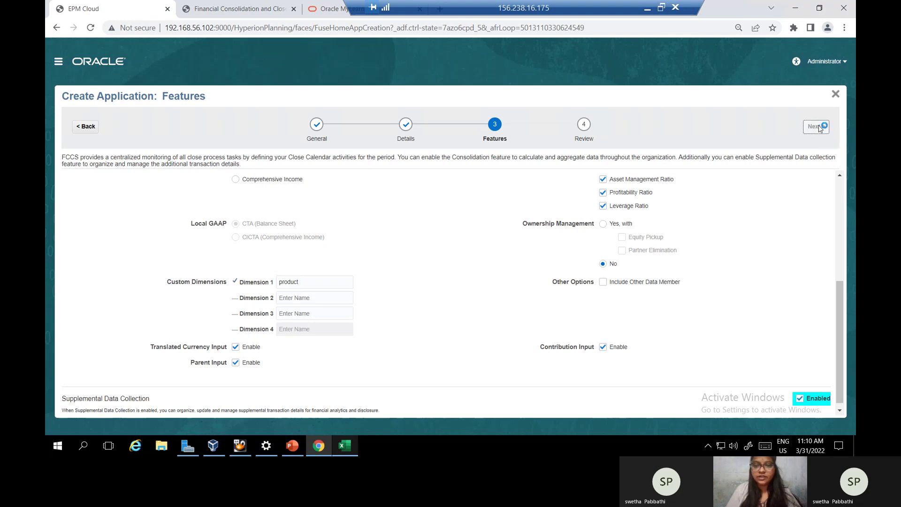
- Check the practice guide's next instructions, review the FCCS application's summary of details and features, and create the application
left_click(243, 9)
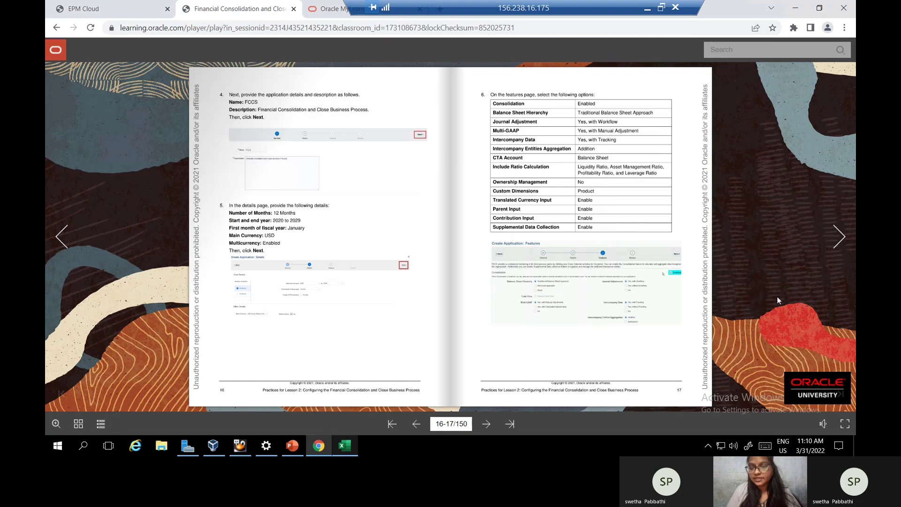
key("Right")
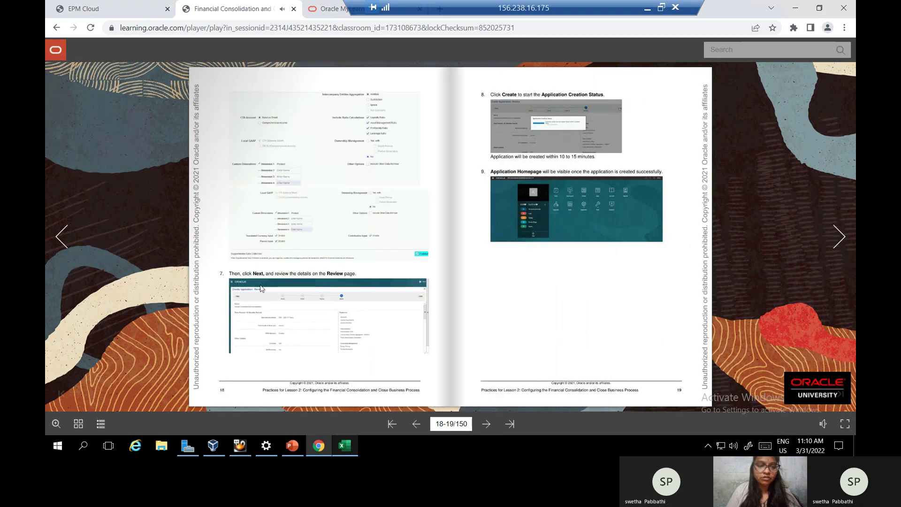
left_click(152, 10)
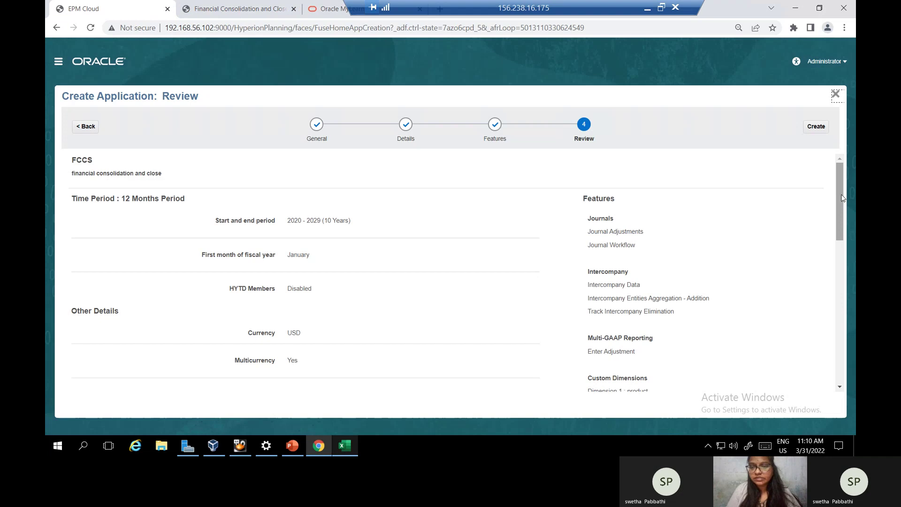
scroll(841, 200, "down", 2)
left_click_drag(843, 205, 843, 207)
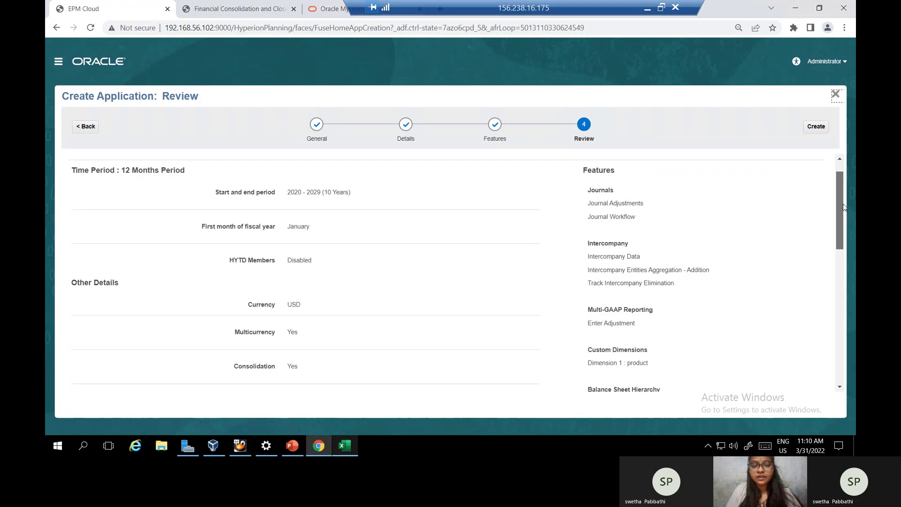
left_click_drag(843, 207, 830, 186)
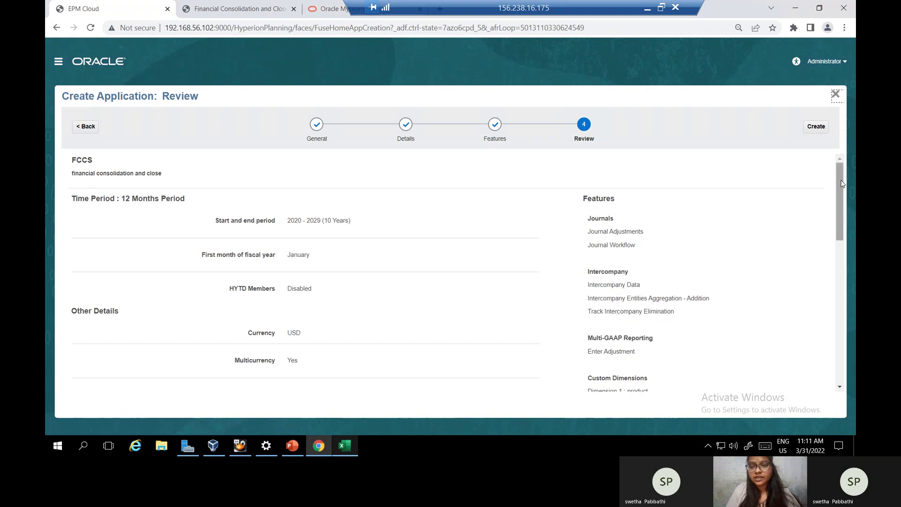
left_click(814, 128)
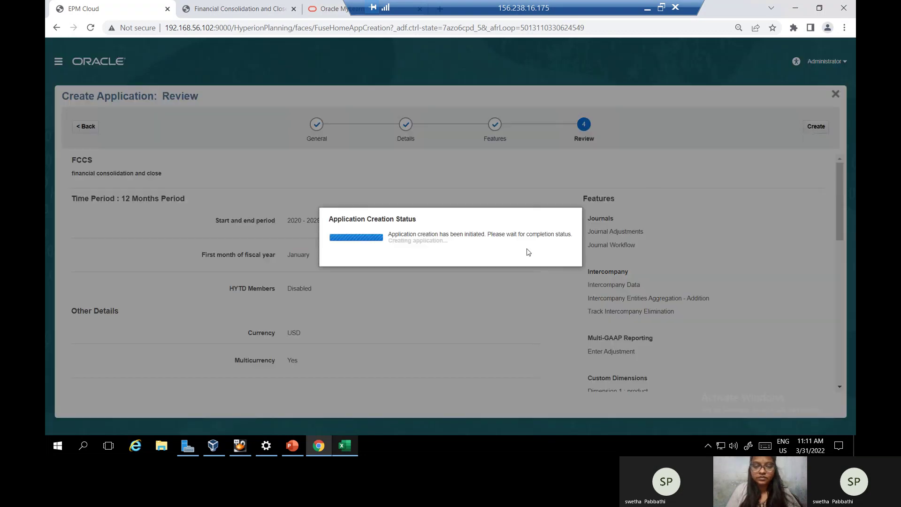
- Read Practice 2-2 on adding features with Enable Features in the practice guide while checking the application's creation progress
left_click(230, 11)
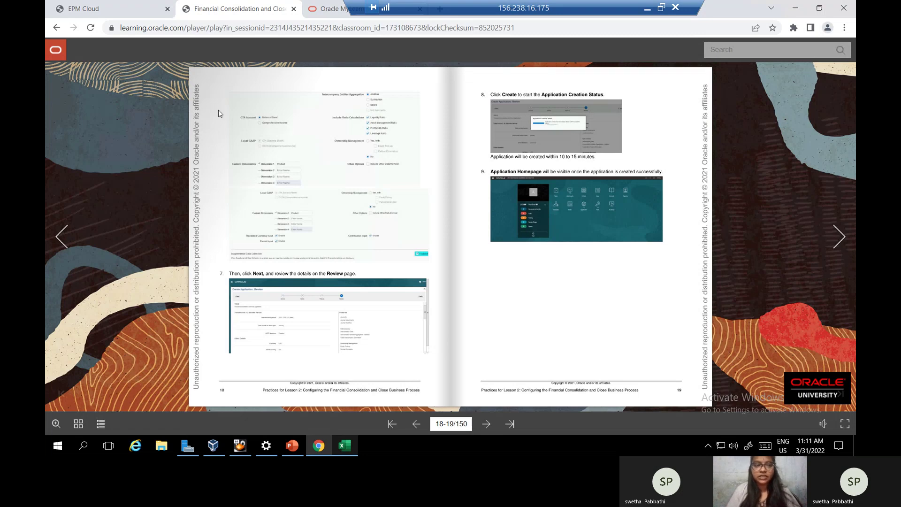
left_click(121, 9)
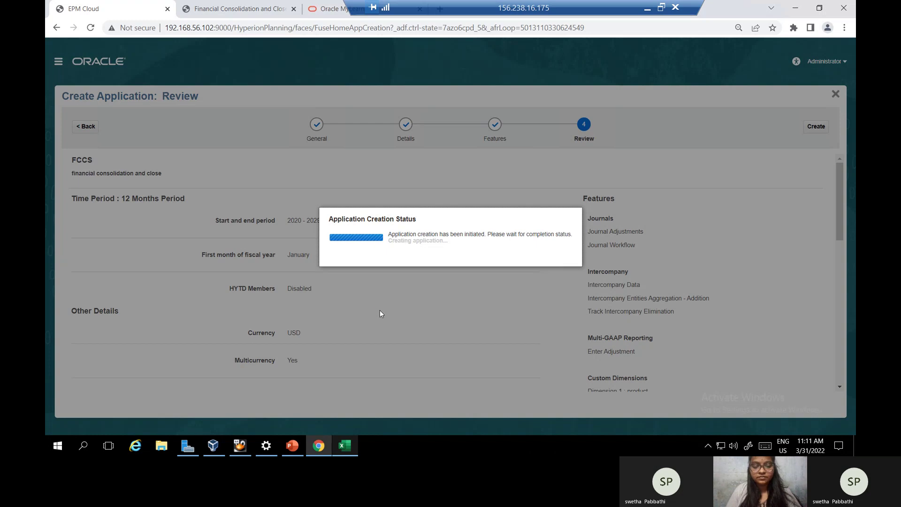
left_click(253, 14)
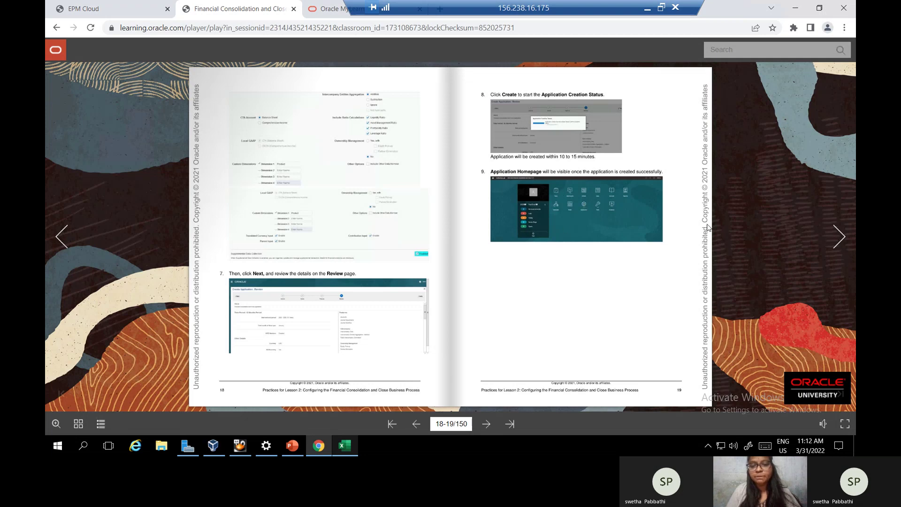
left_click(837, 237)
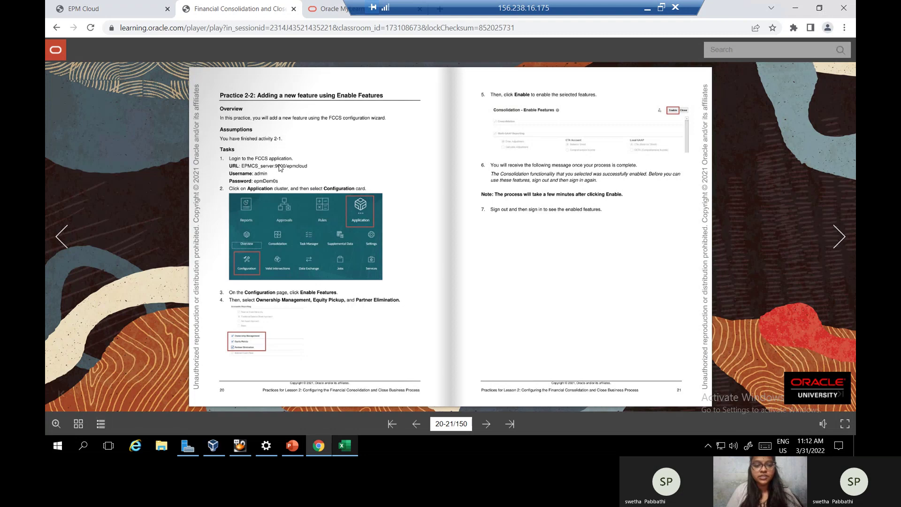
left_click(134, 11)
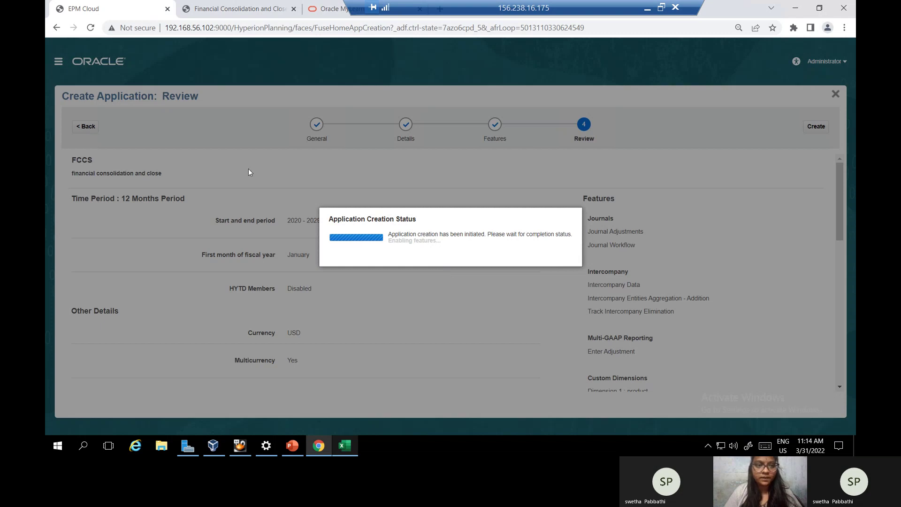
left_click(252, 11)
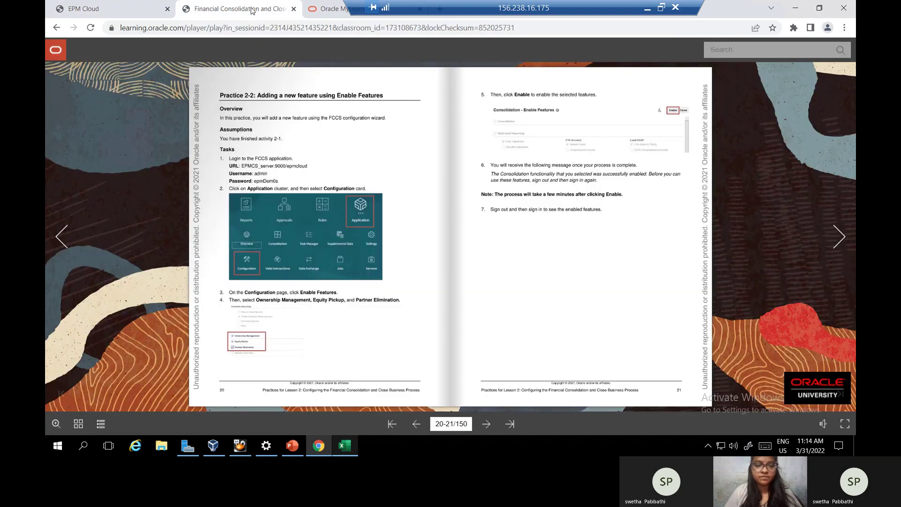
left_click(143, 12)
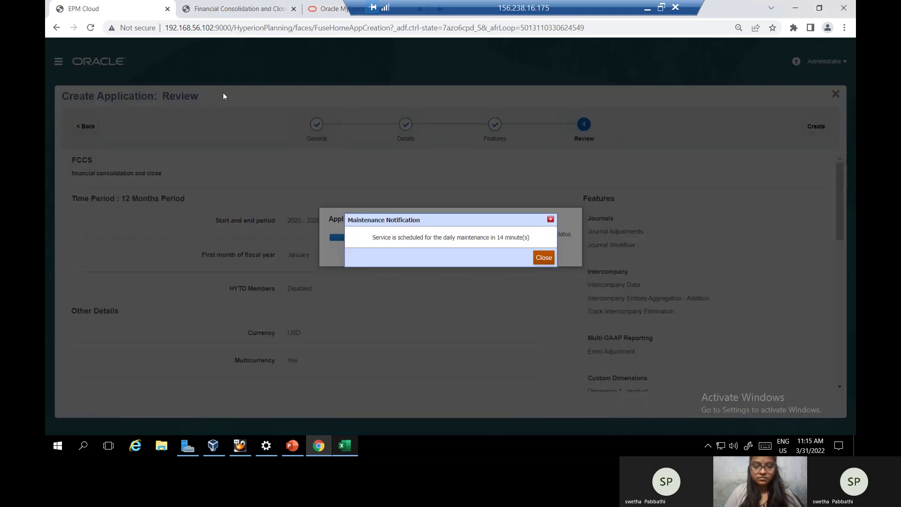
- Dismiss the maintenance notification and acknowledge the application creation status to open the FCCS home page
left_click(542, 257)
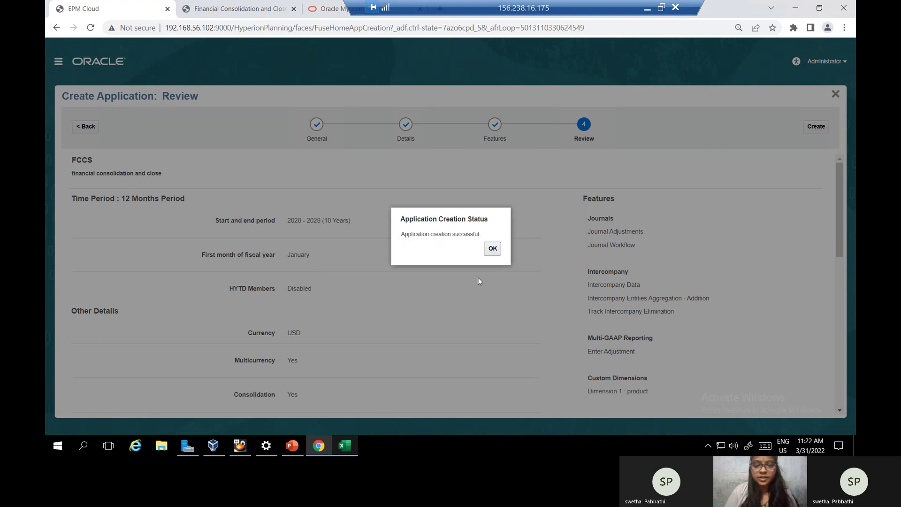
left_click(494, 250)
left_click(493, 249)
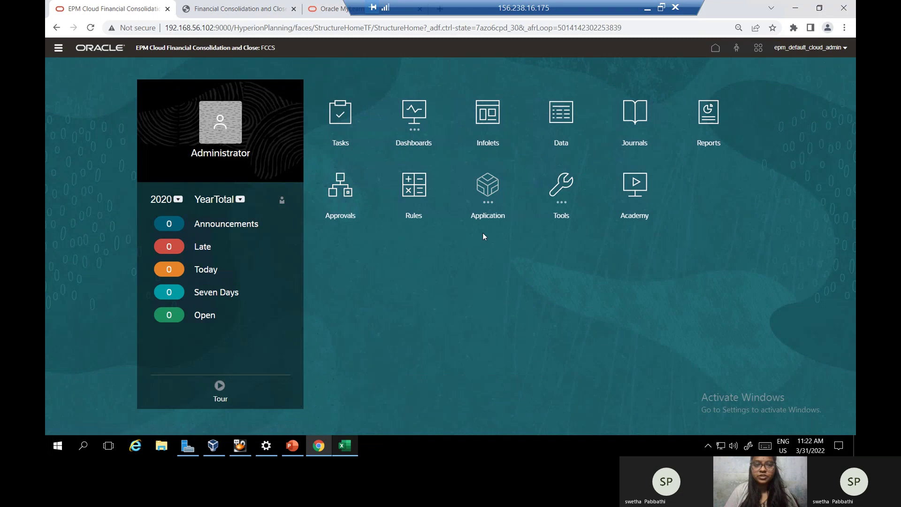
- Following Practice 2-2, open the Enable Features settings from the application's Consolidation configuration
left_click(233, 10)
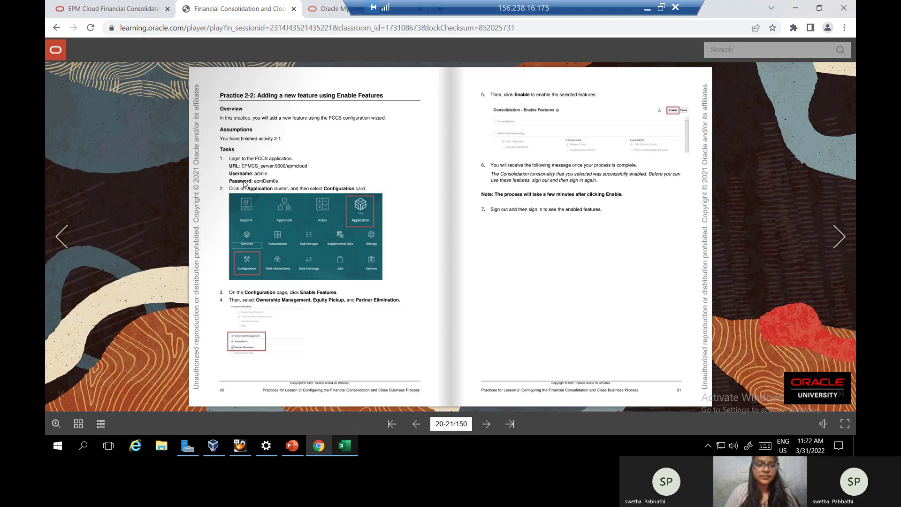
left_click(139, 15)
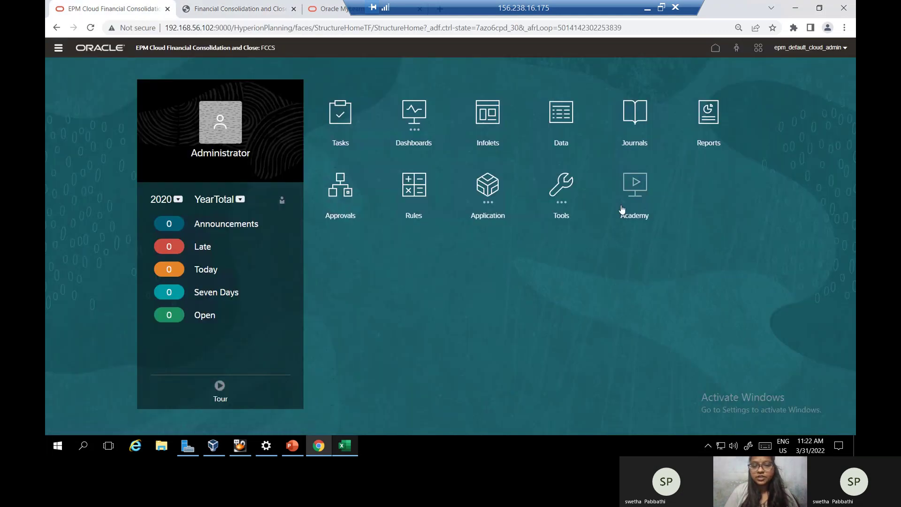
left_click(486, 203)
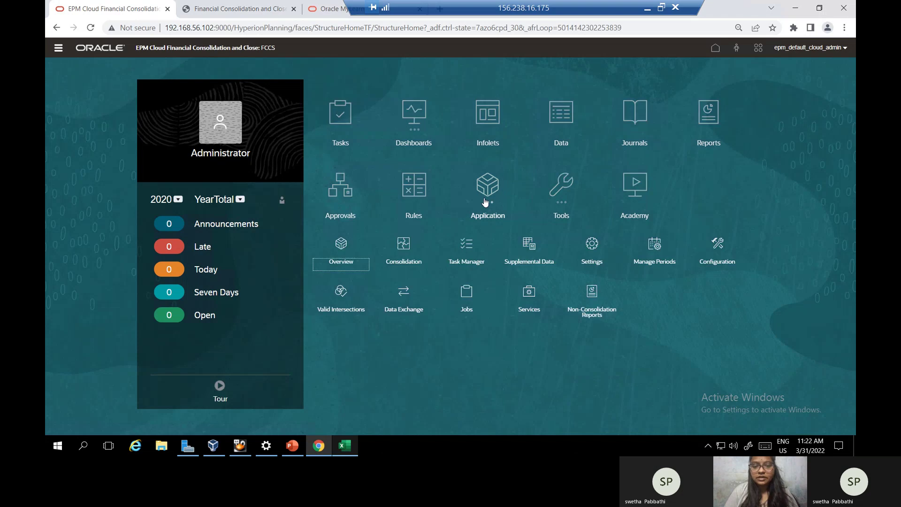
left_click(722, 249)
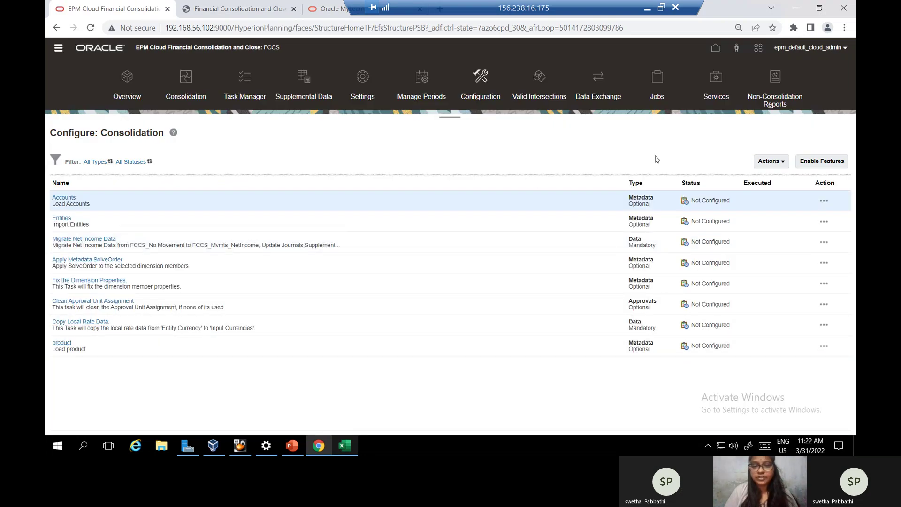
left_click(821, 163)
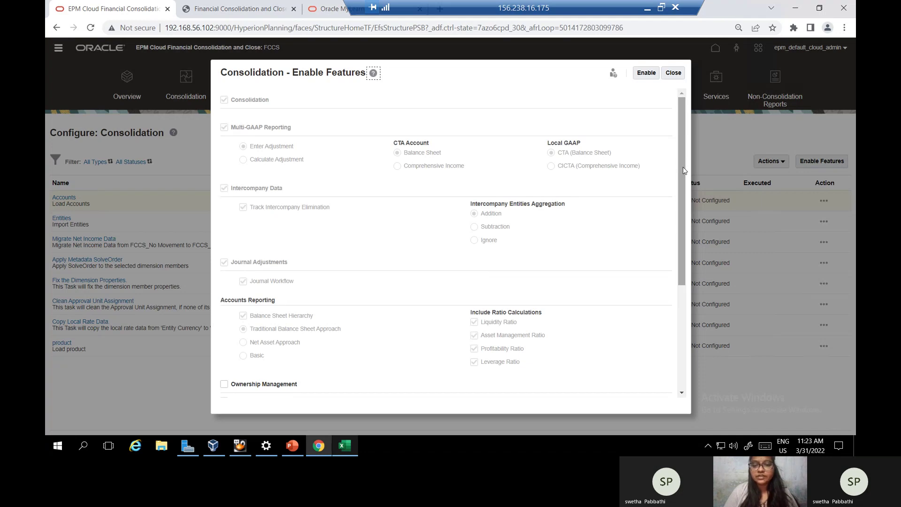
- Select the Ownership Management, Equity PickUp and Partner Elimination features as listed in the practice guide
left_click(267, 10)
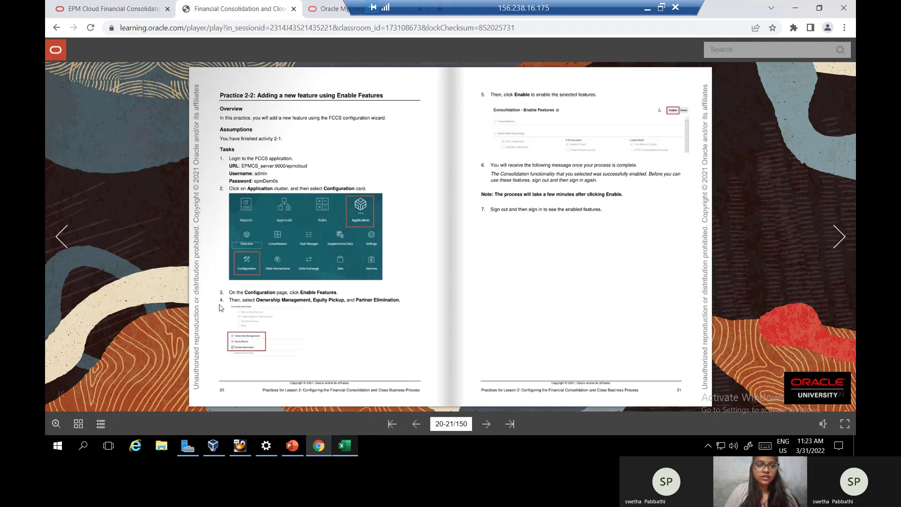
left_click(90, 8)
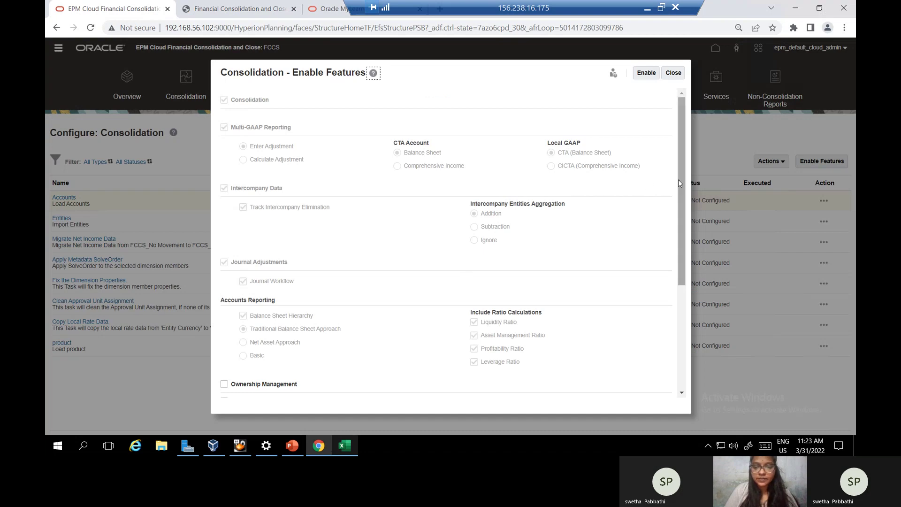
left_click_drag(678, 181, 687, 252)
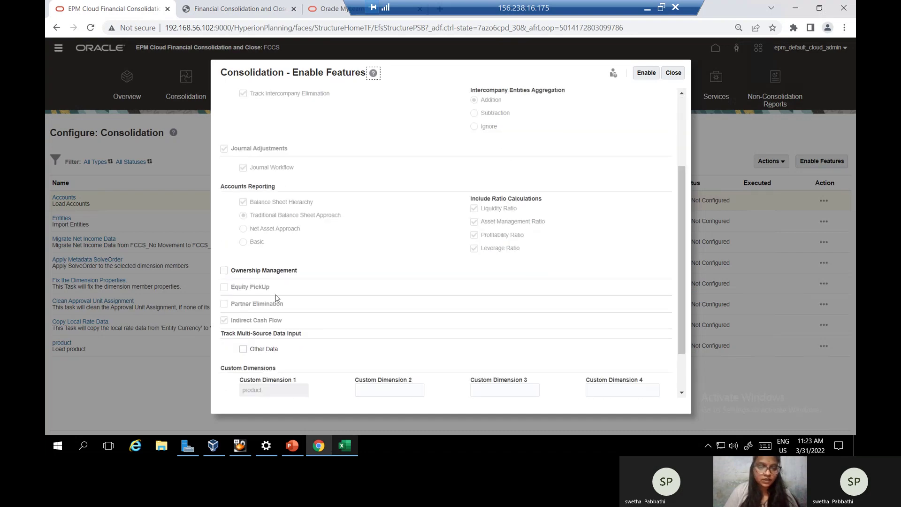
left_click(224, 271)
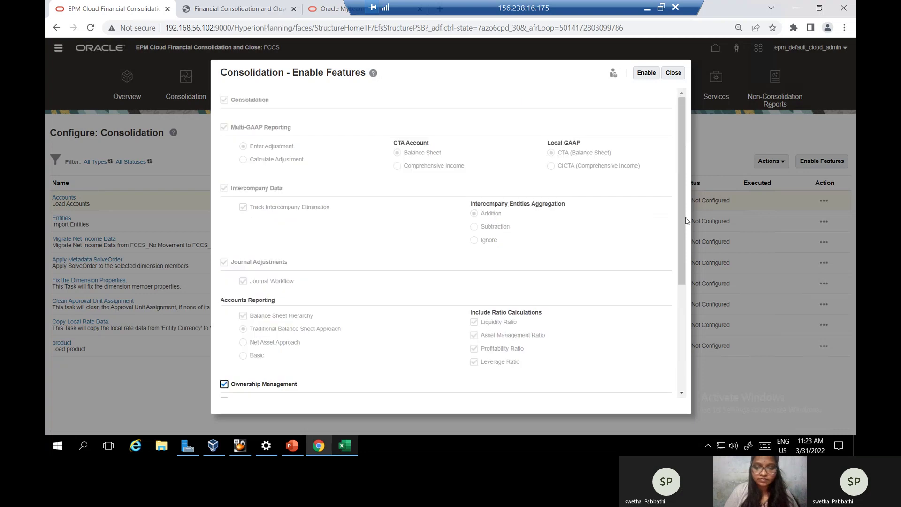
left_click_drag(679, 214, 692, 344)
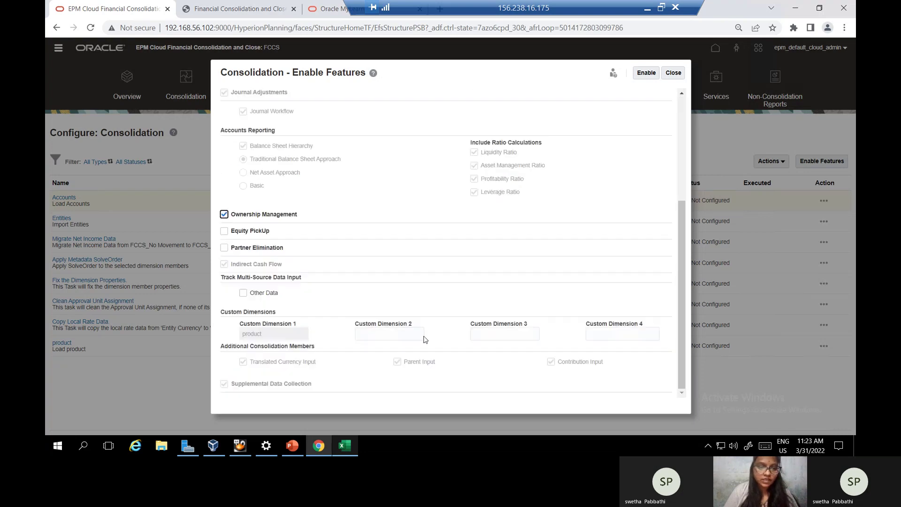
left_click(223, 234)
left_click(225, 250)
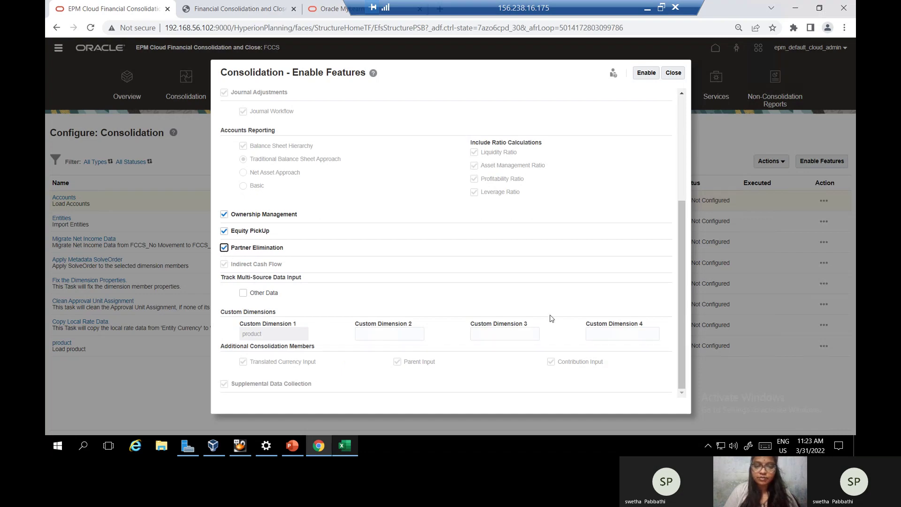
- Enable the selected consolidation features, consult Practice 2-2 in the guide while they process, and acknowledge the completion message
left_click(653, 74)
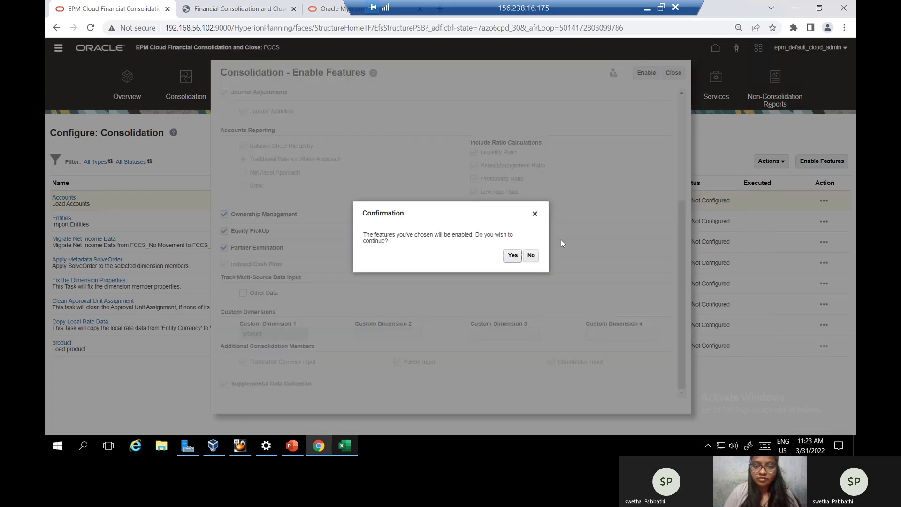
left_click(512, 257)
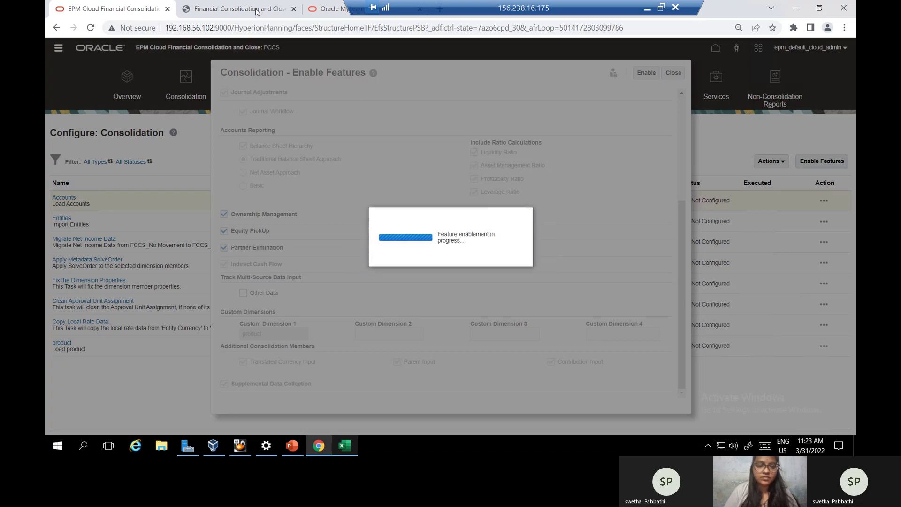
left_click(269, 16)
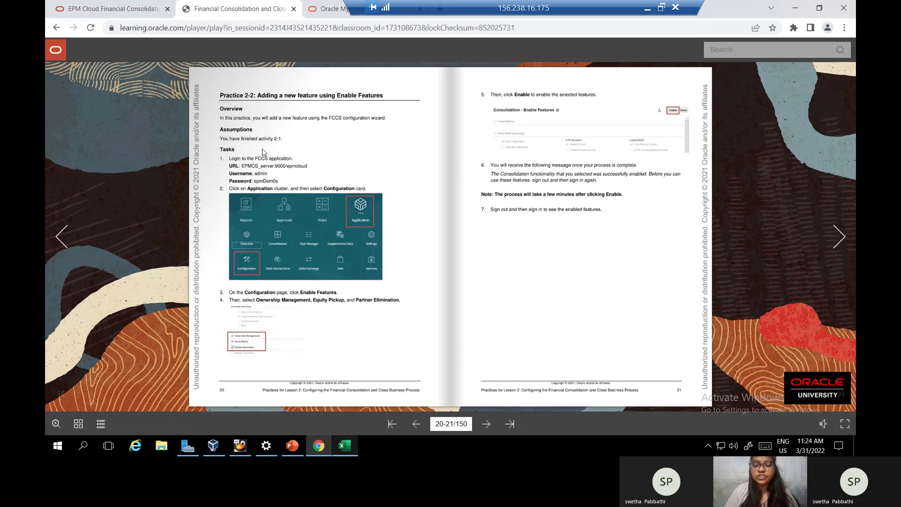
left_click(136, 8)
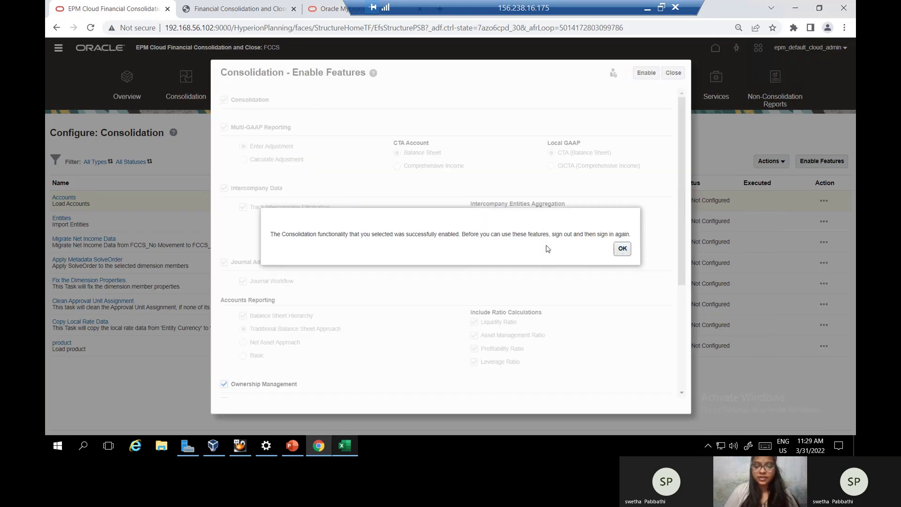
left_click(622, 249)
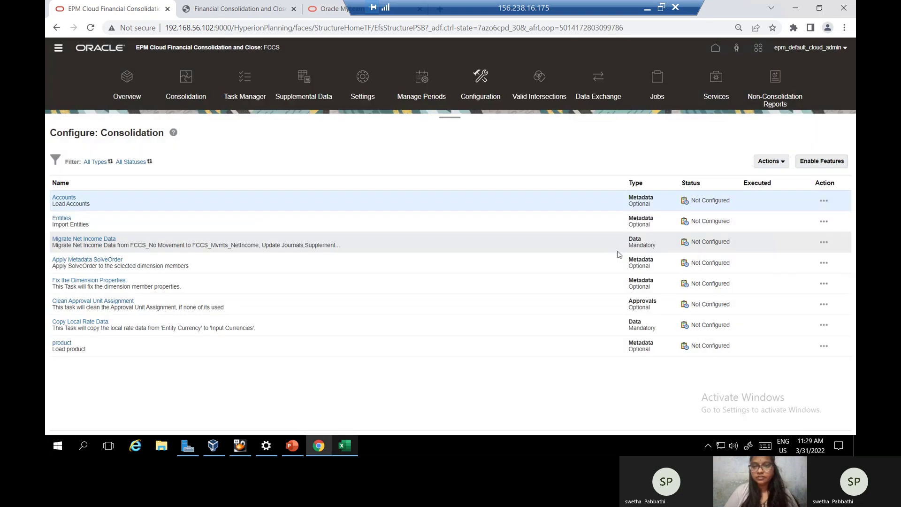
- Sign out of the FCCS application and confirm ending the session
left_click(845, 48)
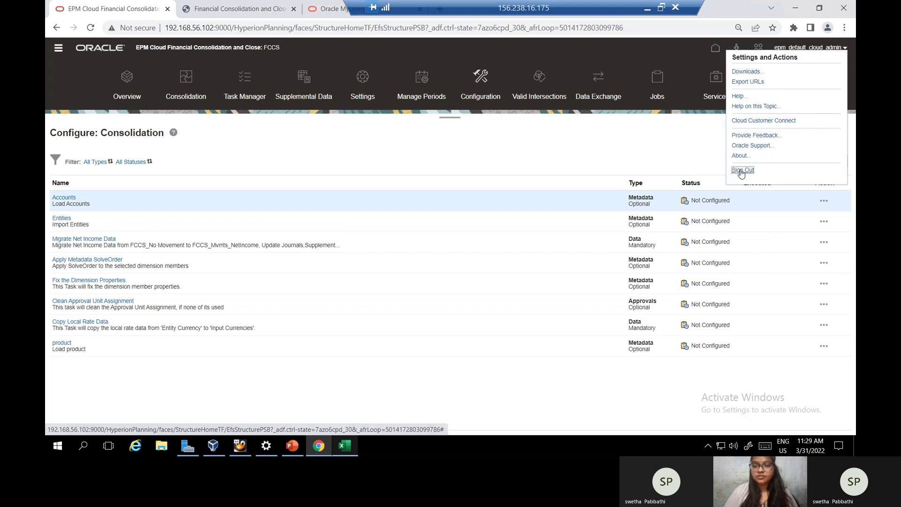
left_click(741, 171)
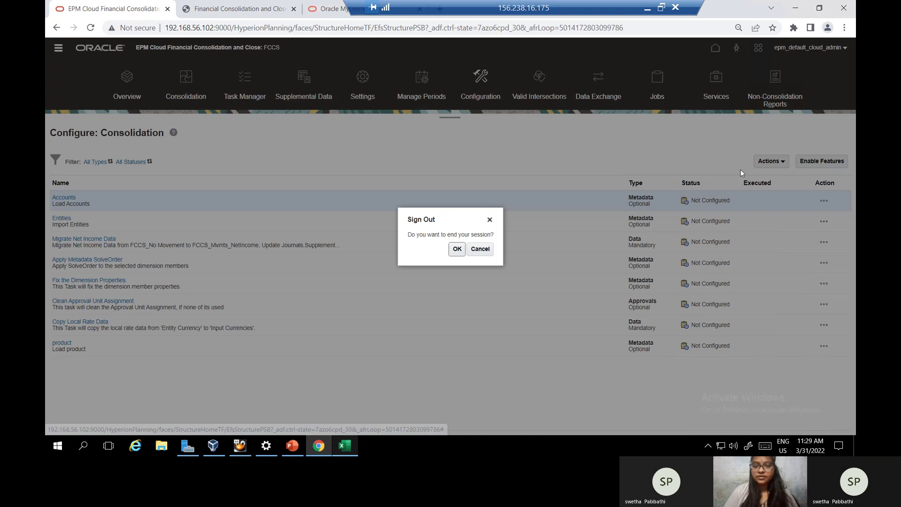
left_click(456, 250)
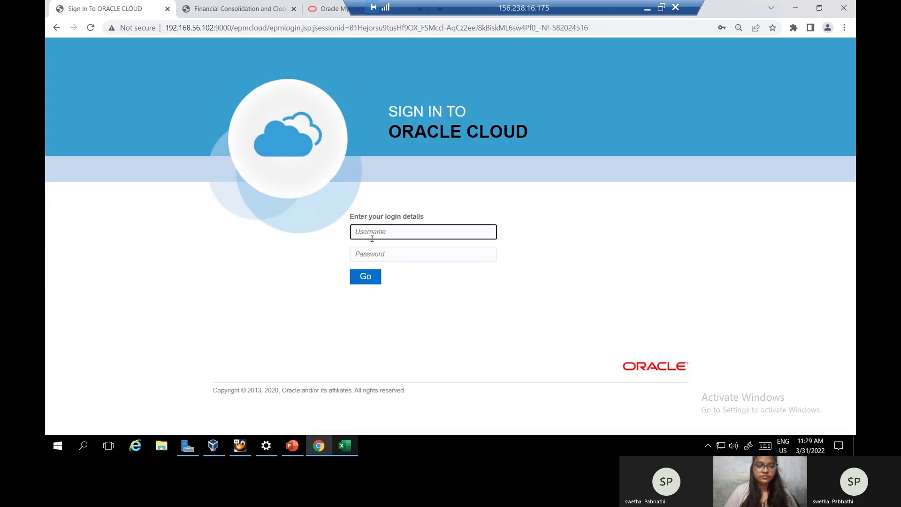
- Sign back in with the saved default cloud administrator username and password, and dismiss the maintenance notification
left_click(380, 231)
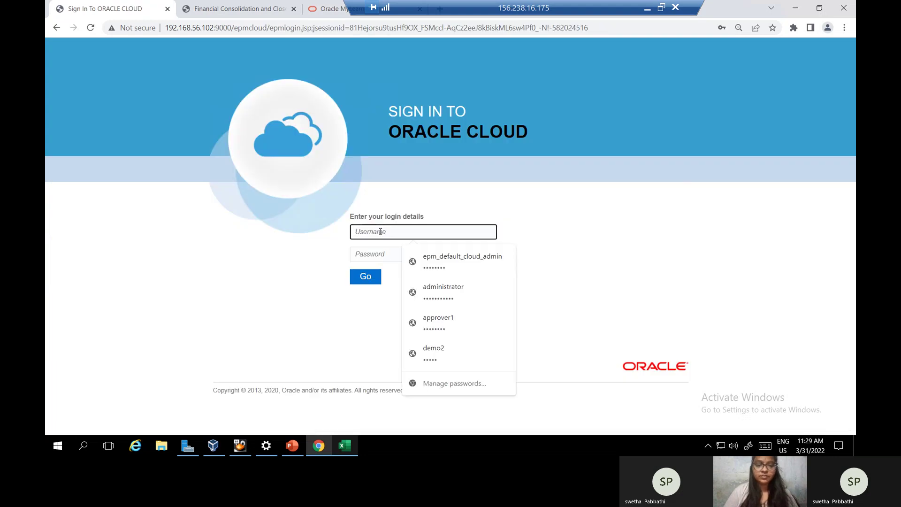
left_click(422, 266)
left_click(366, 277)
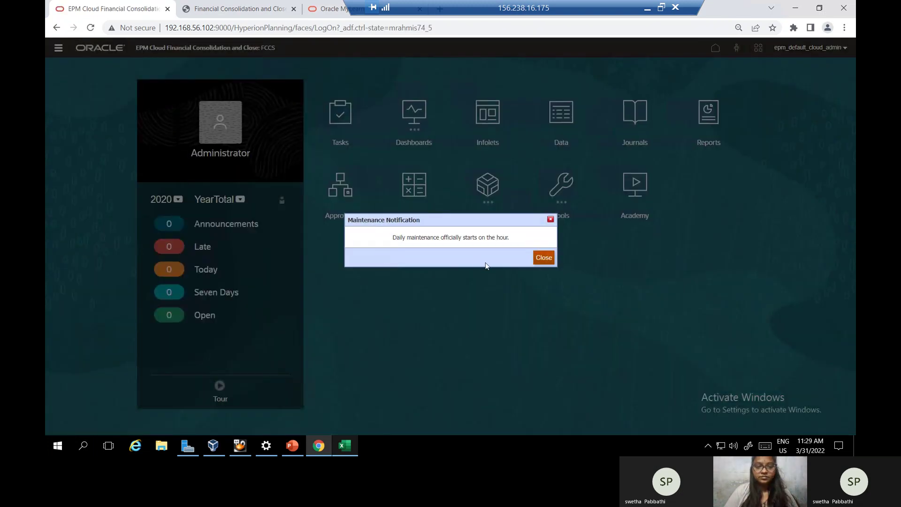
left_click(544, 258)
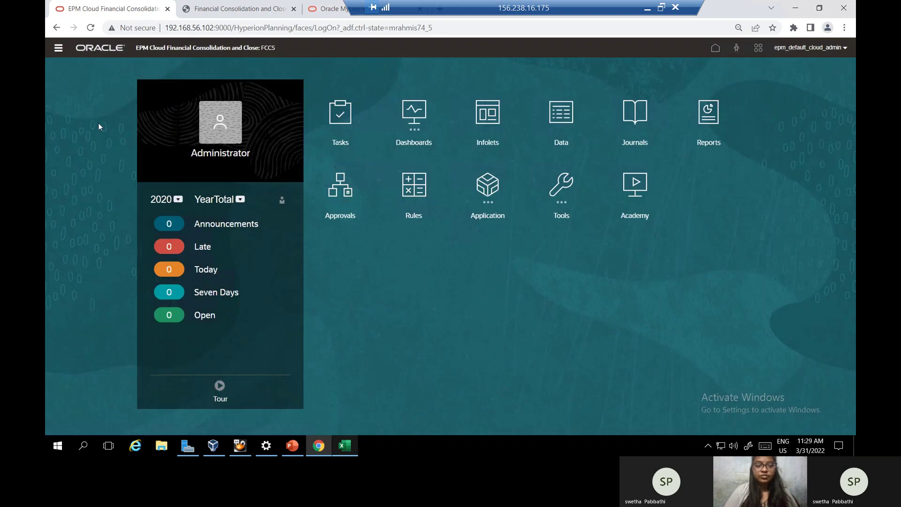
- Review the Ownership Management, Equity PickUp and Partner Elimination entries in the application configuration's Enable Features settings, then close them
left_click(59, 49)
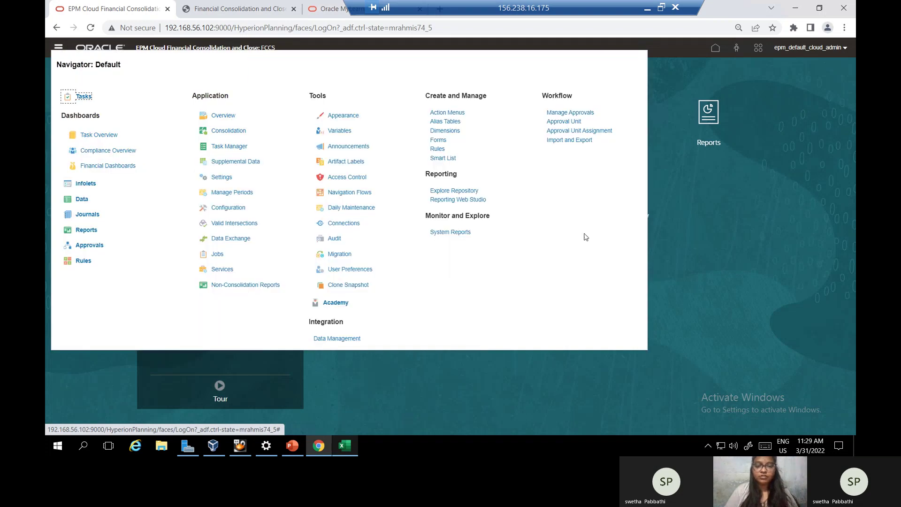
left_click(703, 239)
left_click(482, 200)
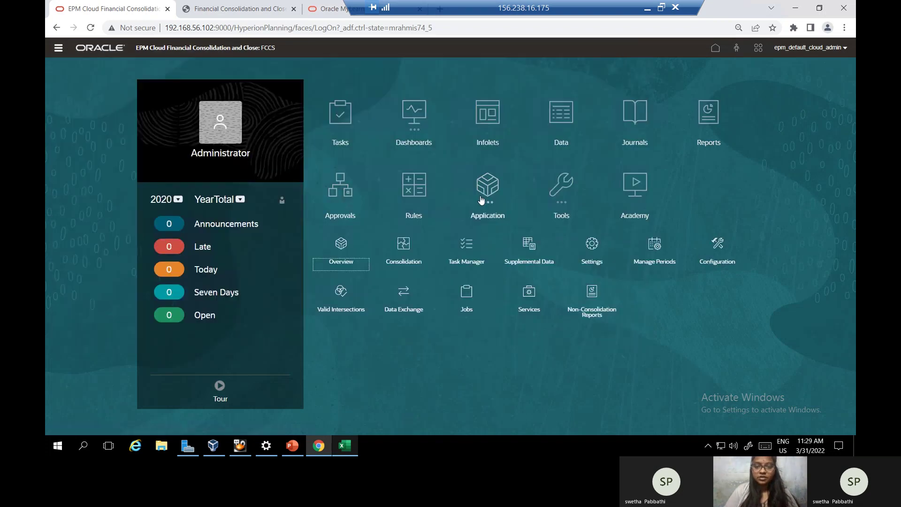
left_click(729, 252)
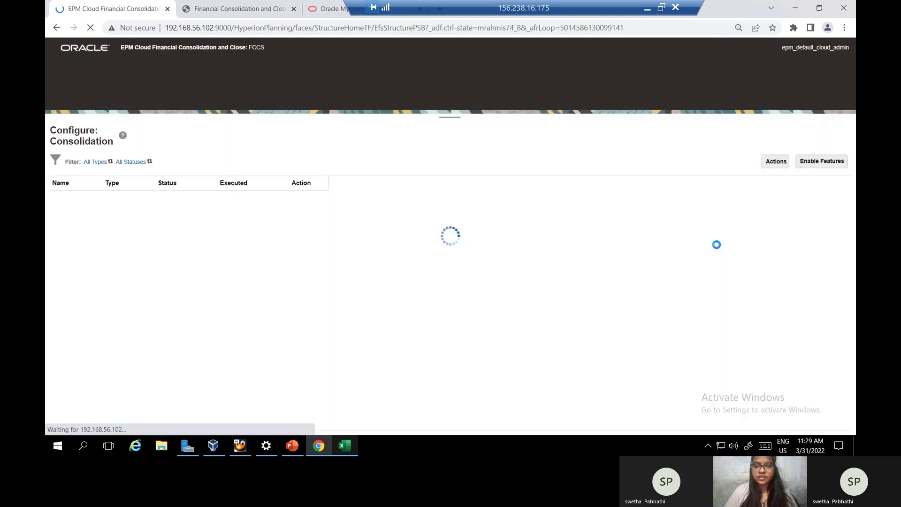
left_click(833, 162)
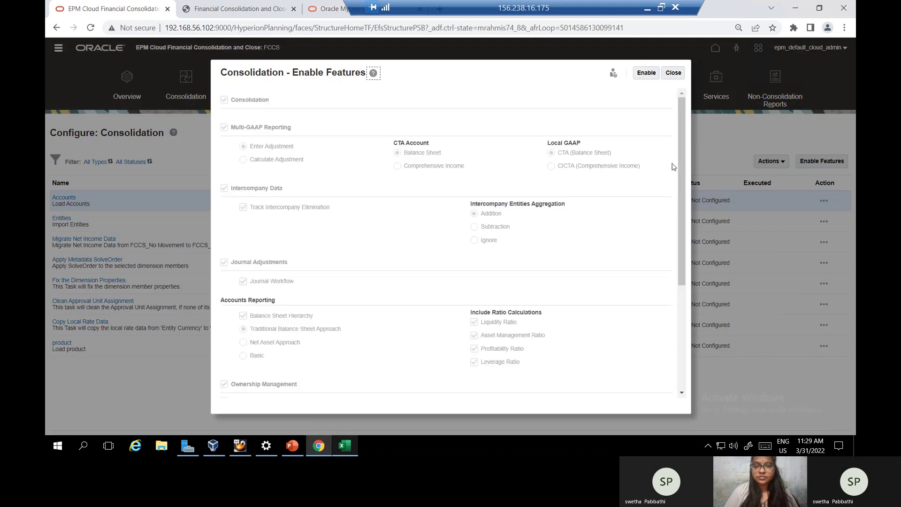
left_click_drag(681, 169, 693, 298)
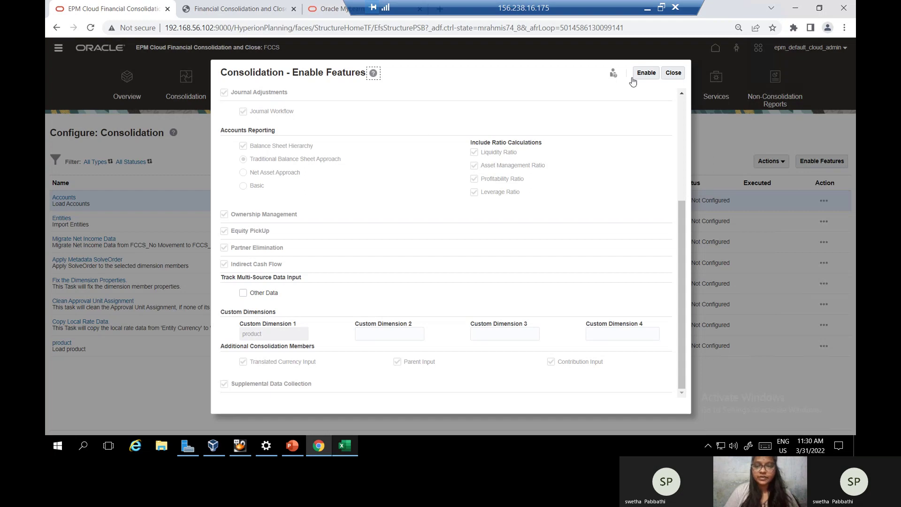
left_click(673, 74)
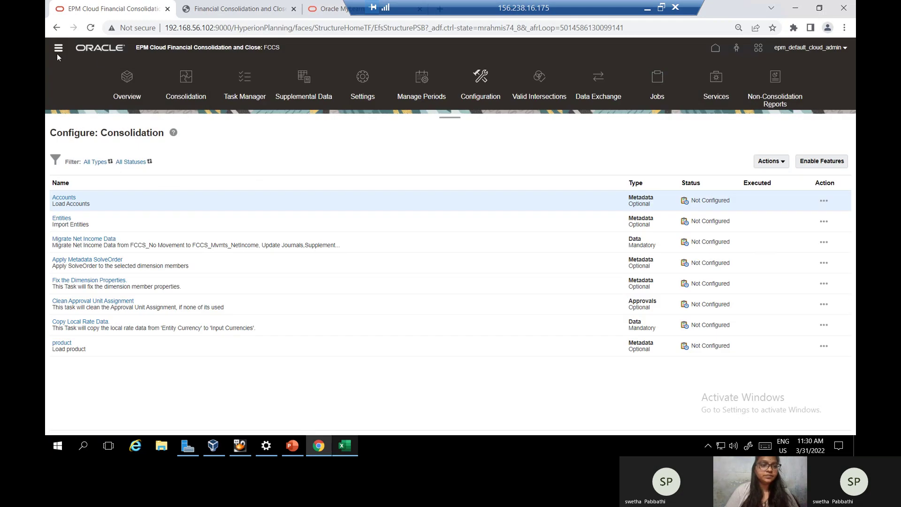
- Return to the FCCS home page and read ahead in the practice guide to Part-2 of Practice 3-1 on pages 26-27
left_click(715, 50)
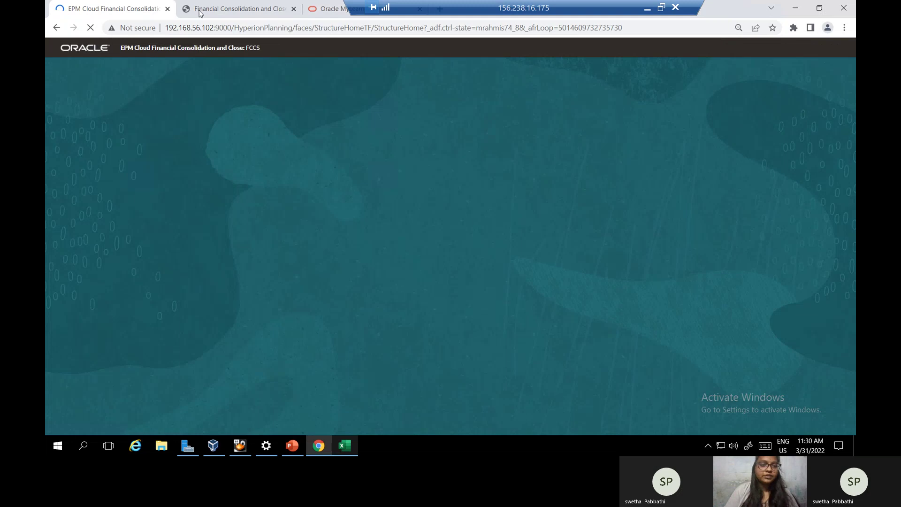
left_click(222, 9)
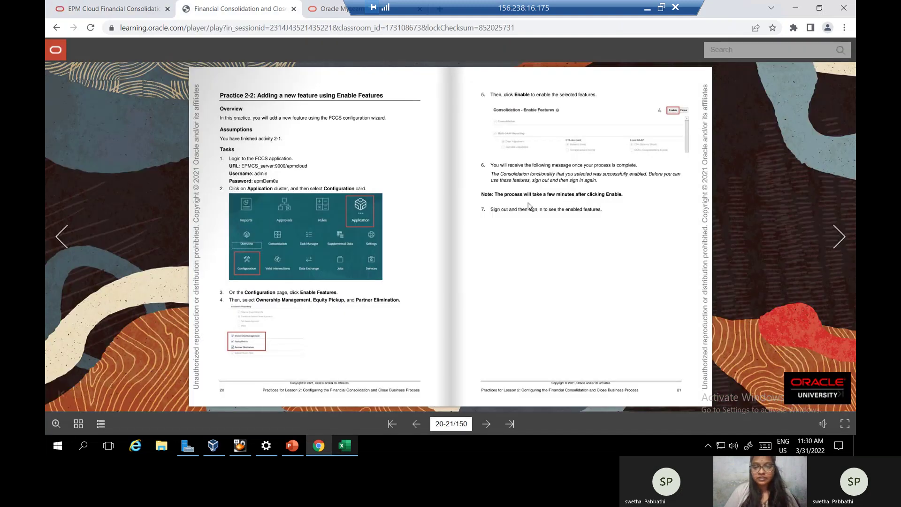
key("Right")
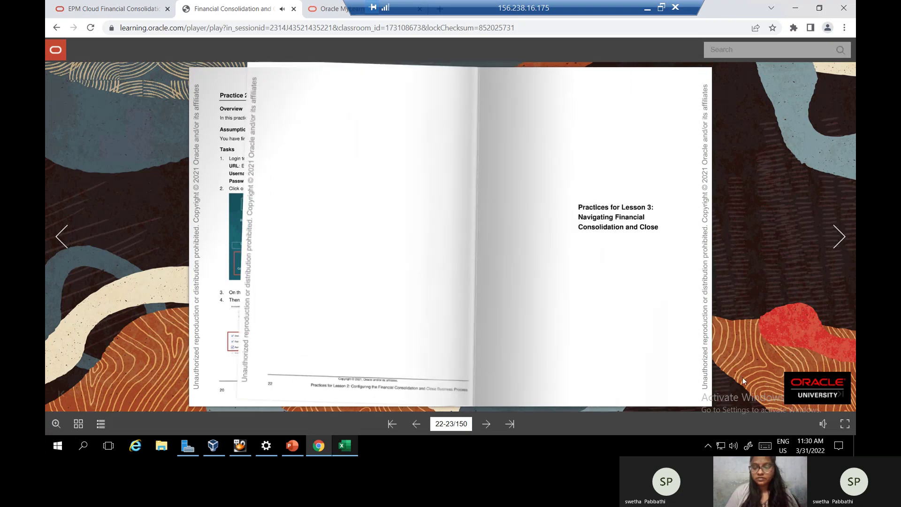
key("Right")
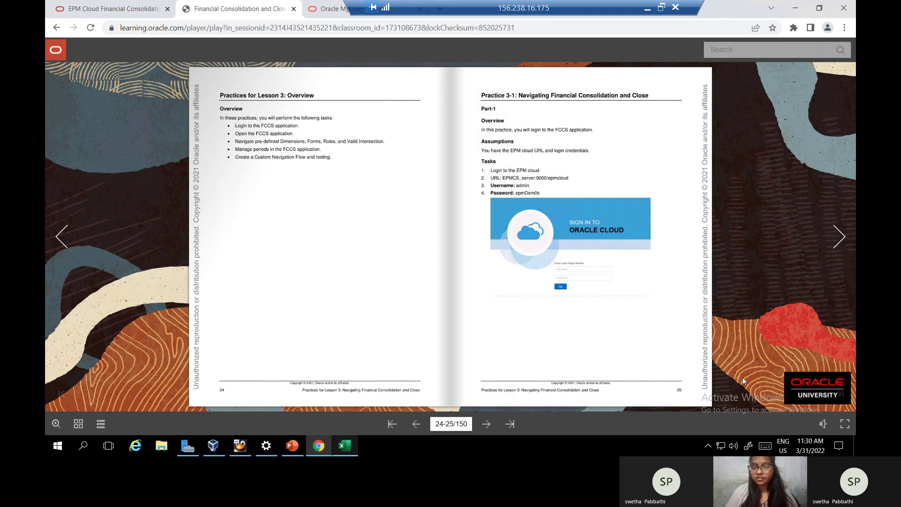
key("Right")
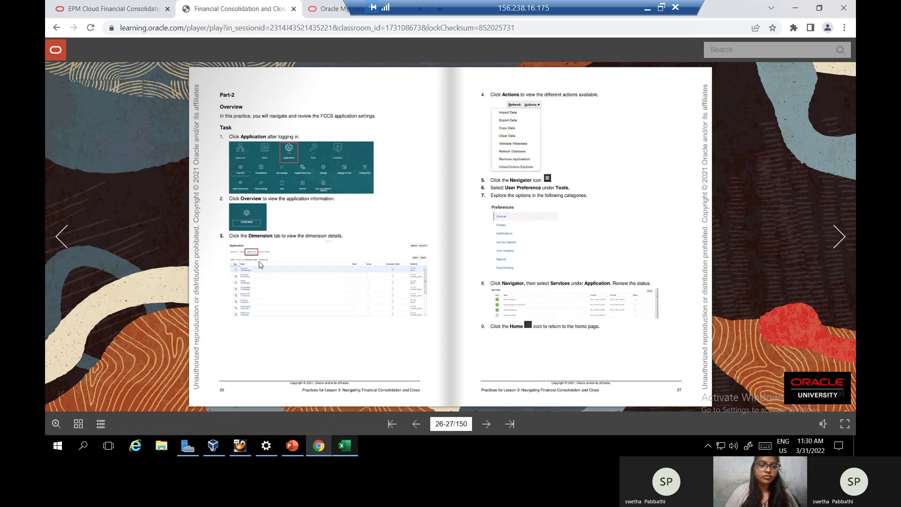
- Open the application overview in FCCS and examine the list of dimensions for the Consol cube
left_click(120, 13)
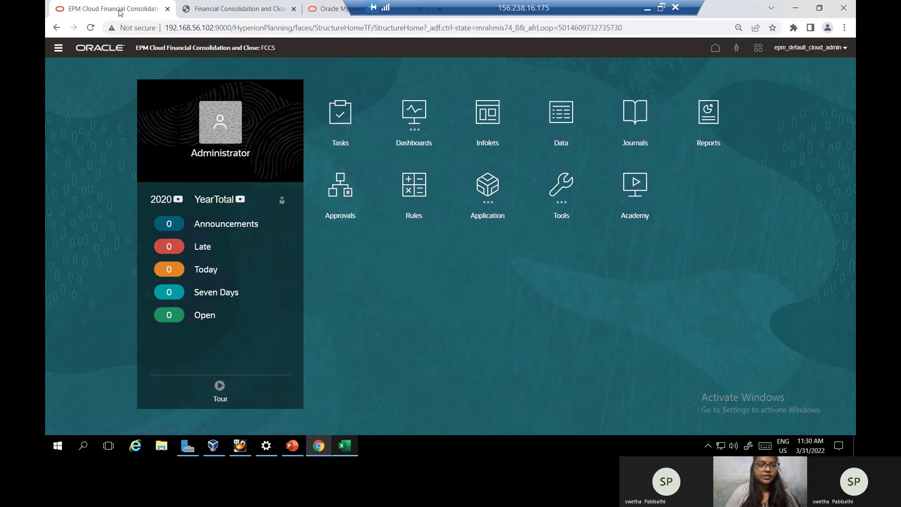
left_click(488, 188)
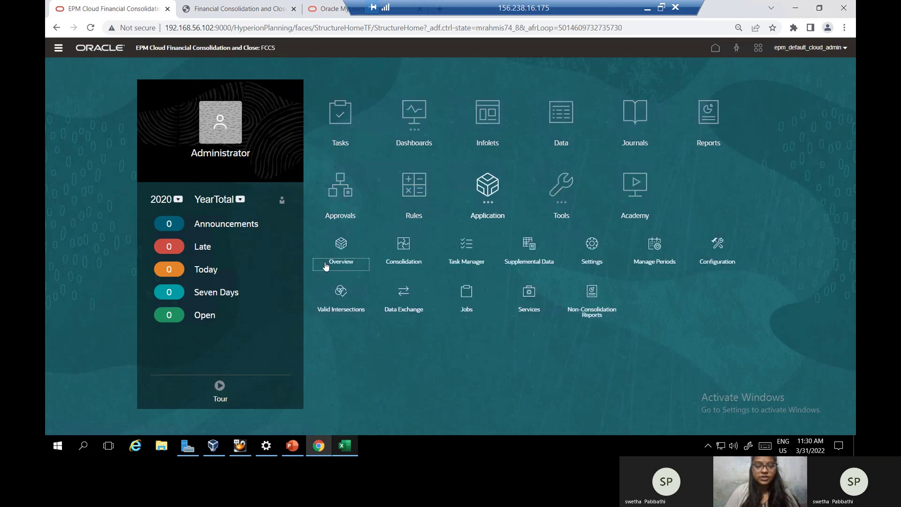
left_click(340, 254)
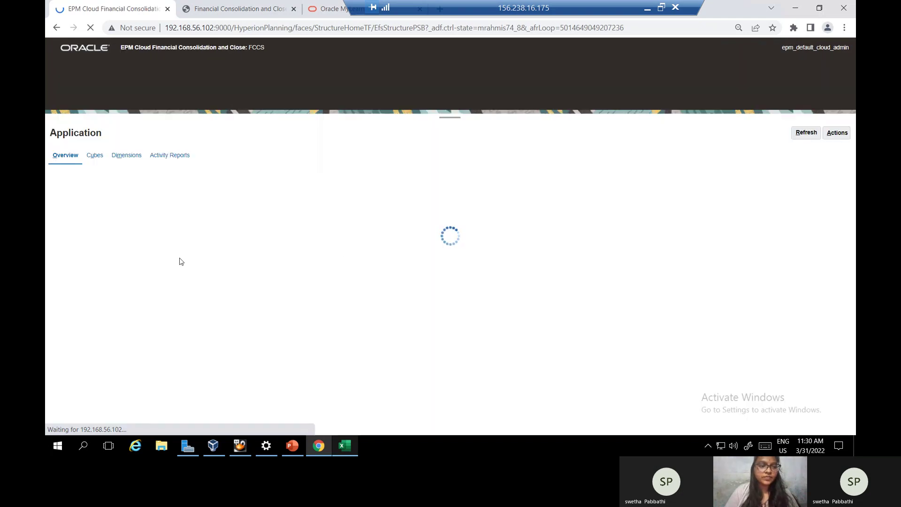
left_click(129, 159)
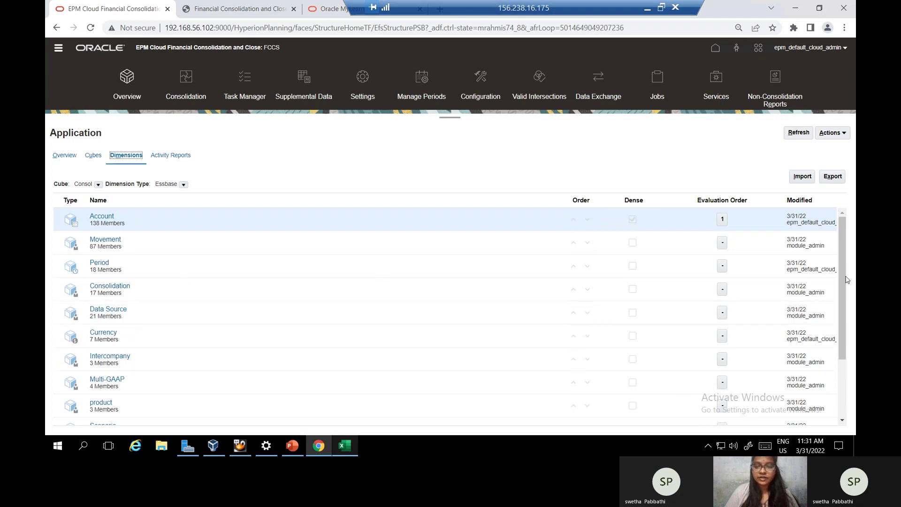
left_click_drag(843, 277, 828, 239)
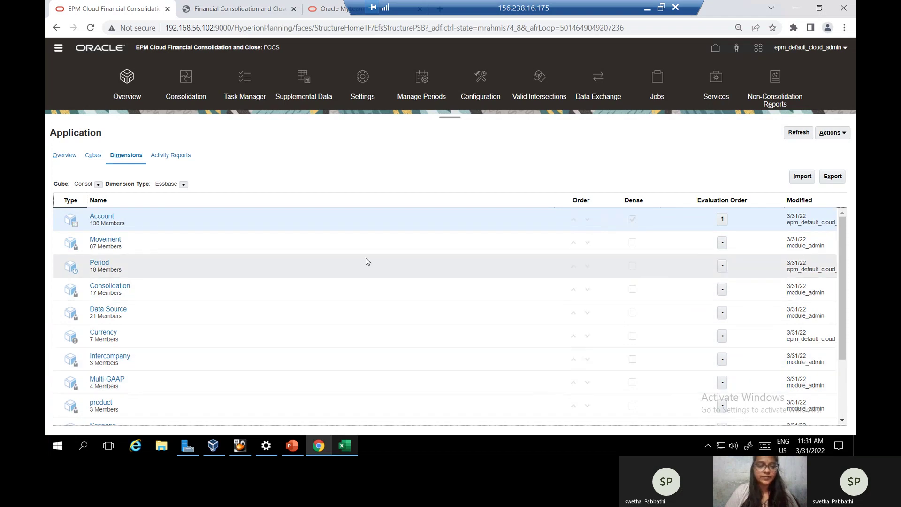
- Following the guide's Part-2 tasks, review the available application actions from Import Data to Inbox/Outbox Explorer without running any
left_click(246, 9)
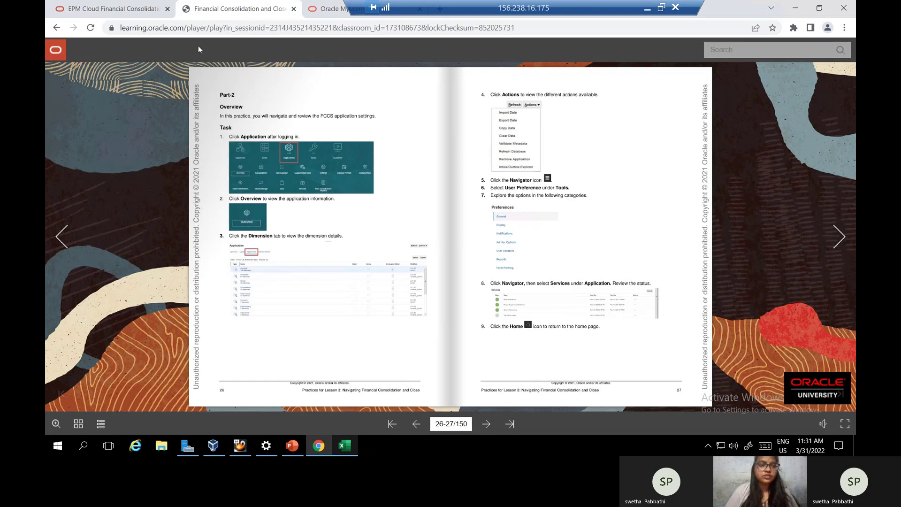
left_click(114, 12)
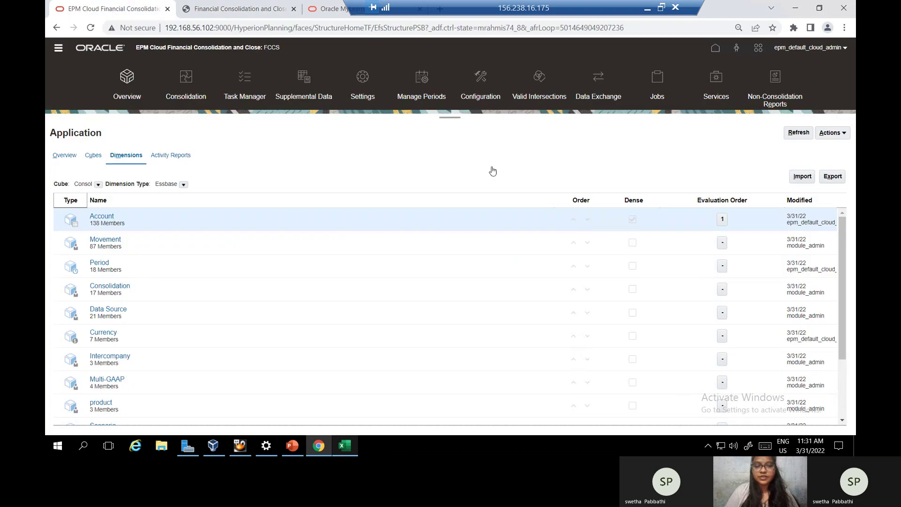
left_click(842, 133)
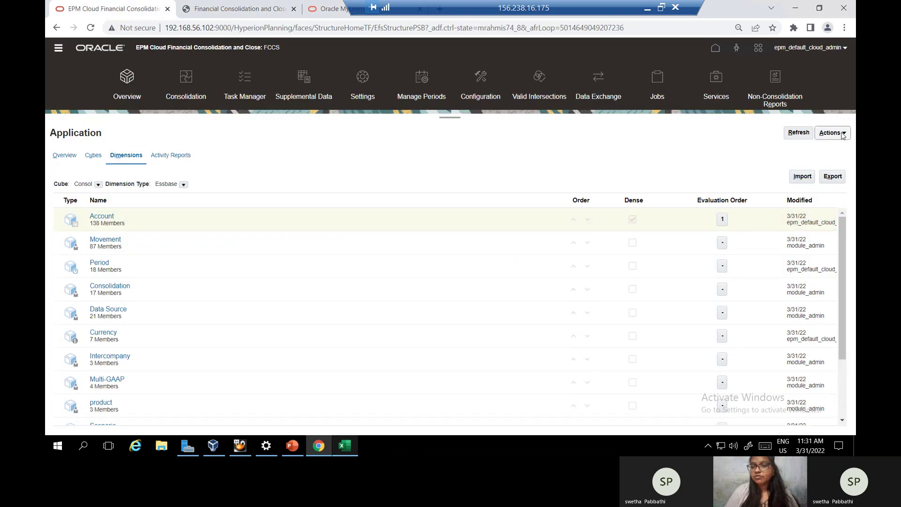
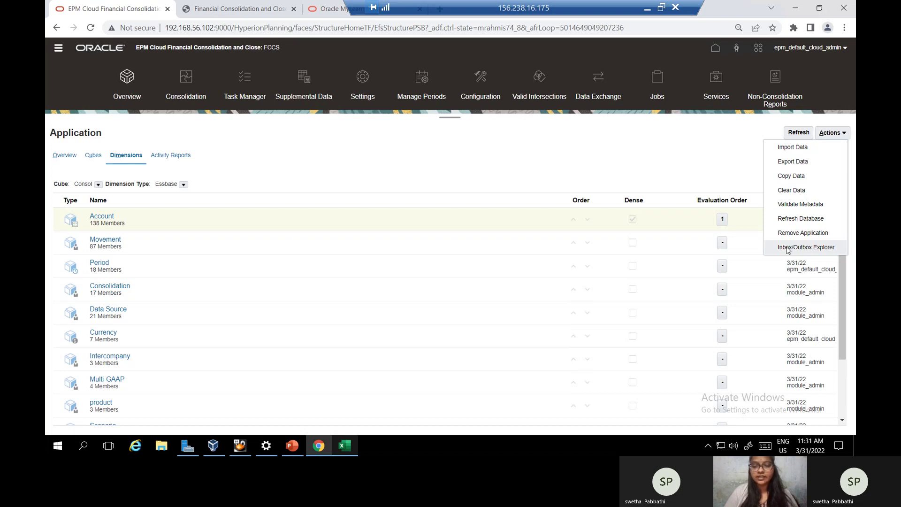
left_click(734, 161)
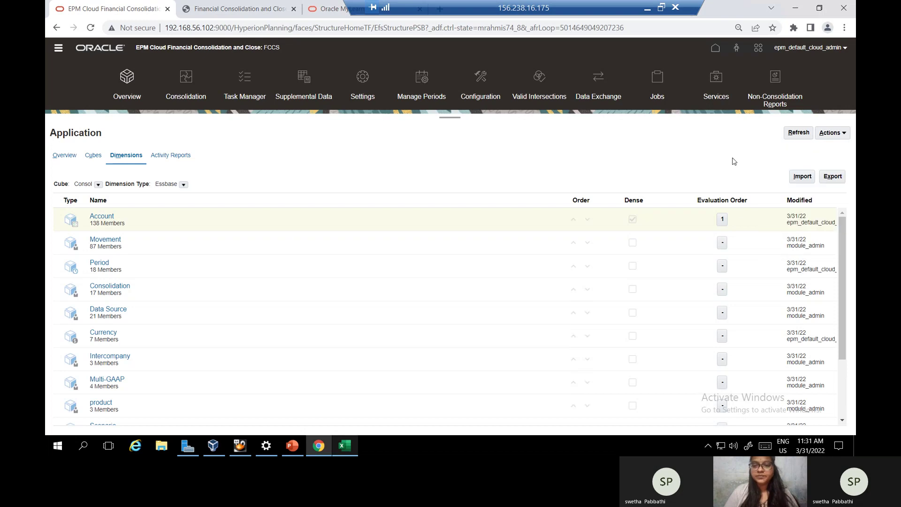
- Following the guide's Part-2 tasks, open the FCCS user preferences and review the General, Display and Notifications settings
left_click(232, 7)
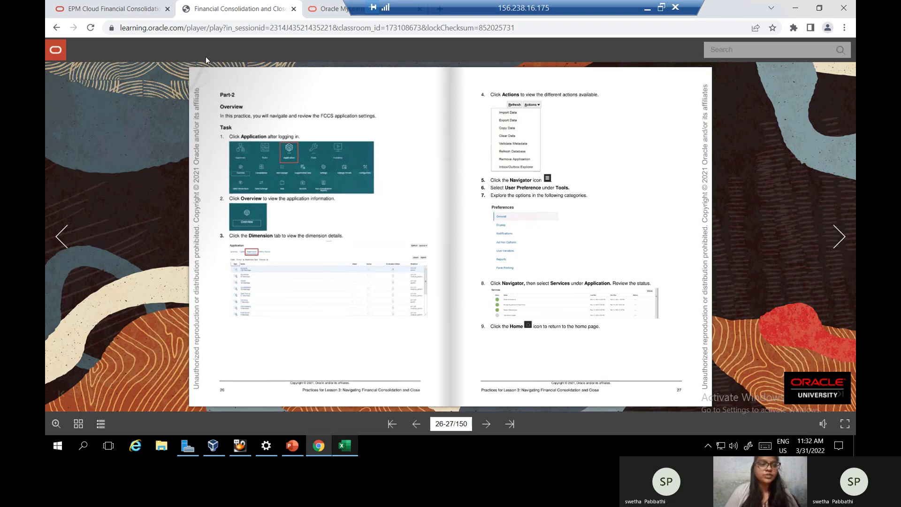
left_click(116, 10)
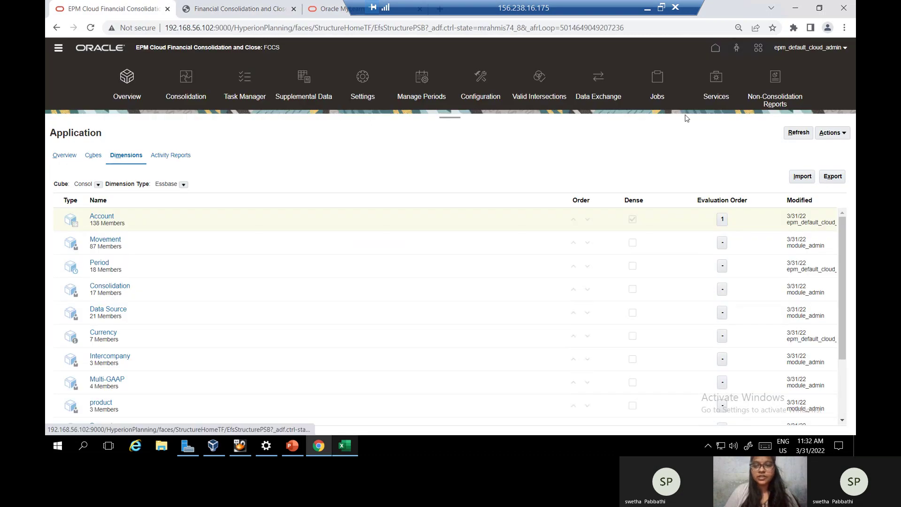
left_click(59, 48)
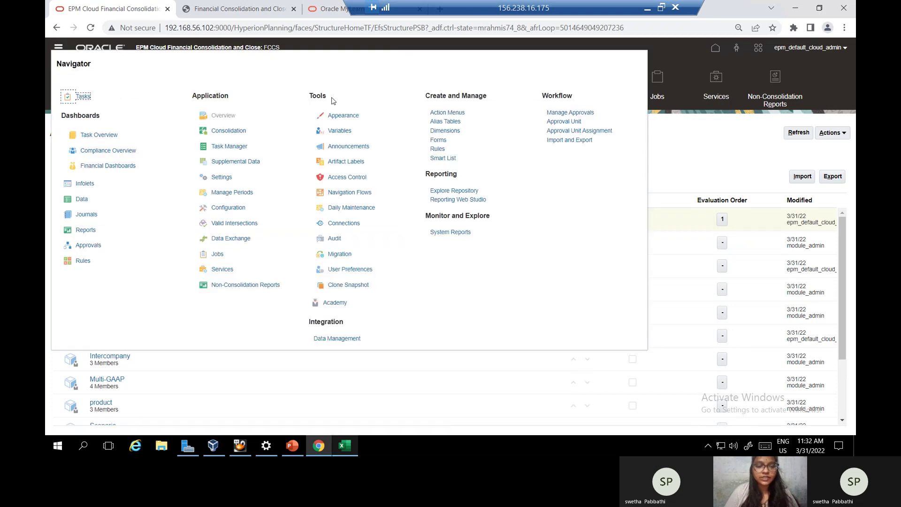
left_click(351, 271)
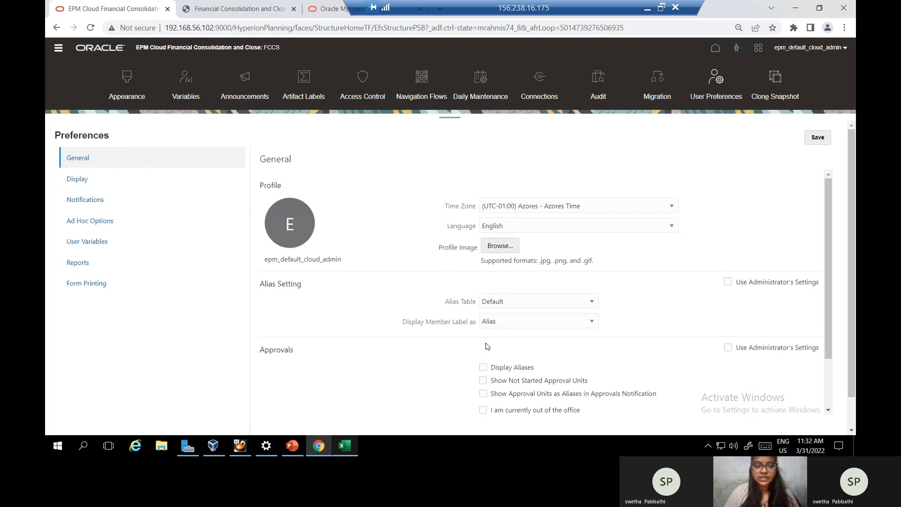
left_click(159, 185)
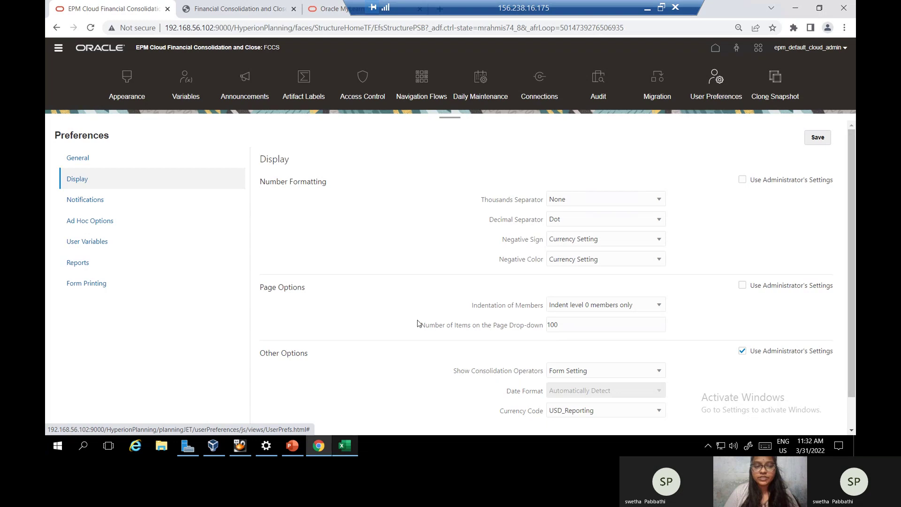
left_click(94, 210)
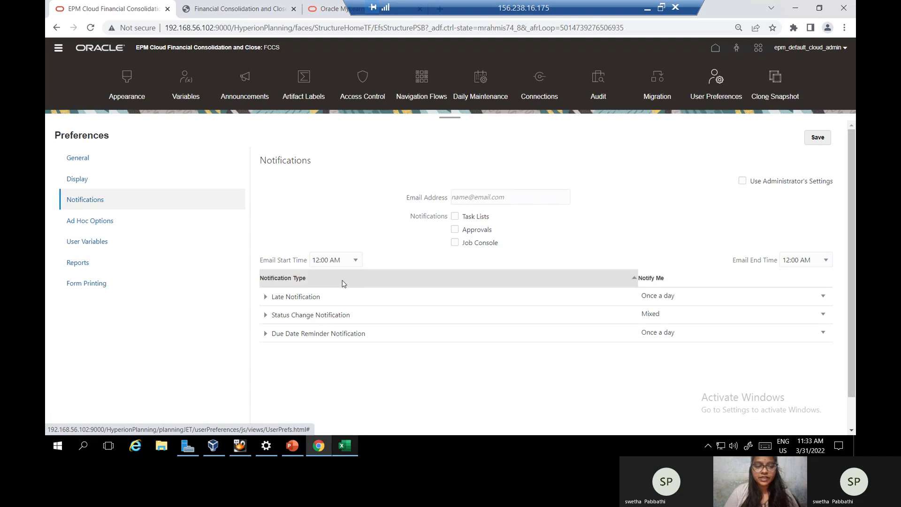
- Review the Ad Hoc Options, User Variables, Reports and Form Printing categories of the user preferences
left_click(123, 225)
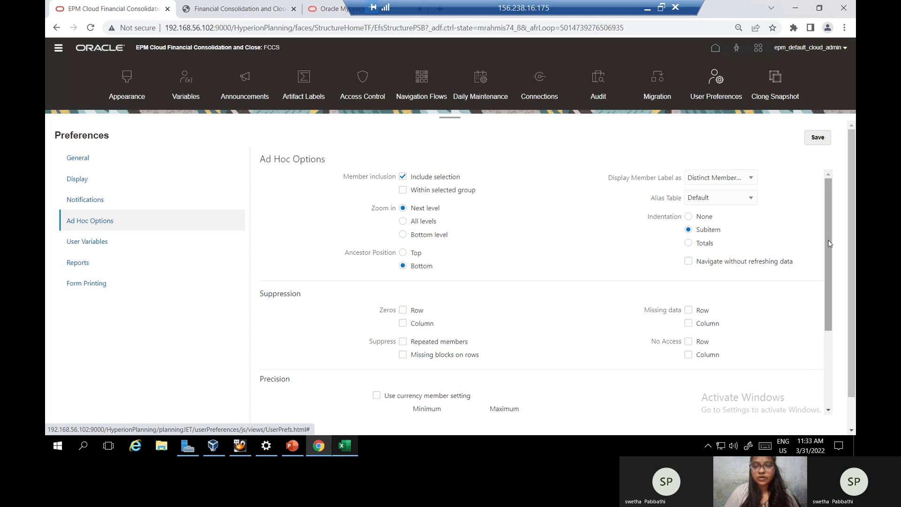
left_click_drag(829, 244, 833, 265)
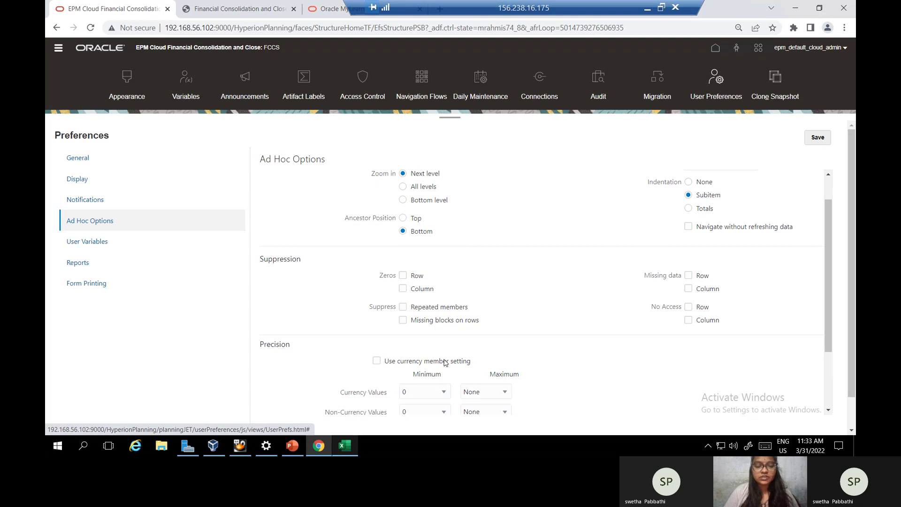
left_click(117, 245)
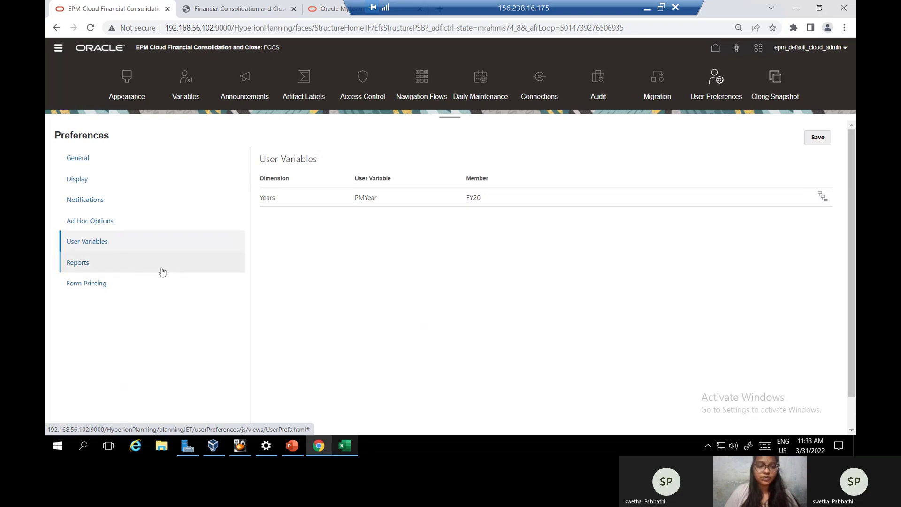
left_click(78, 267)
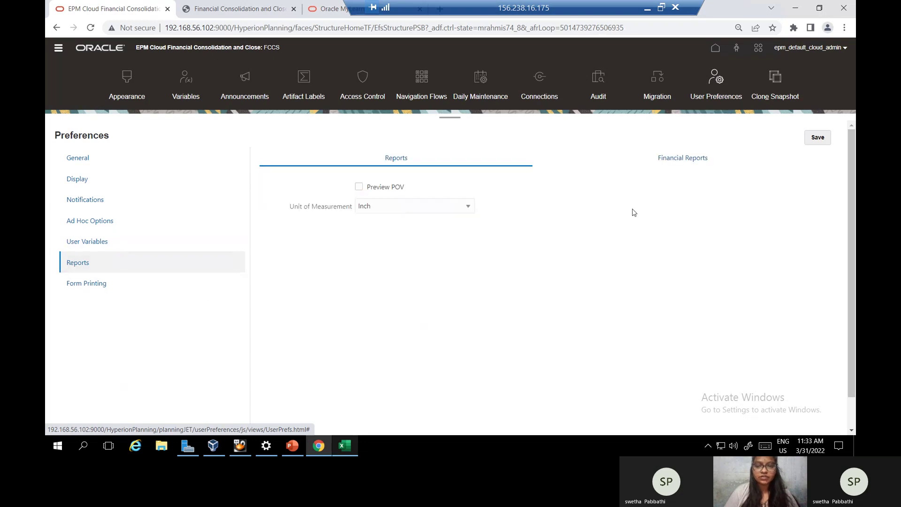
left_click(81, 285)
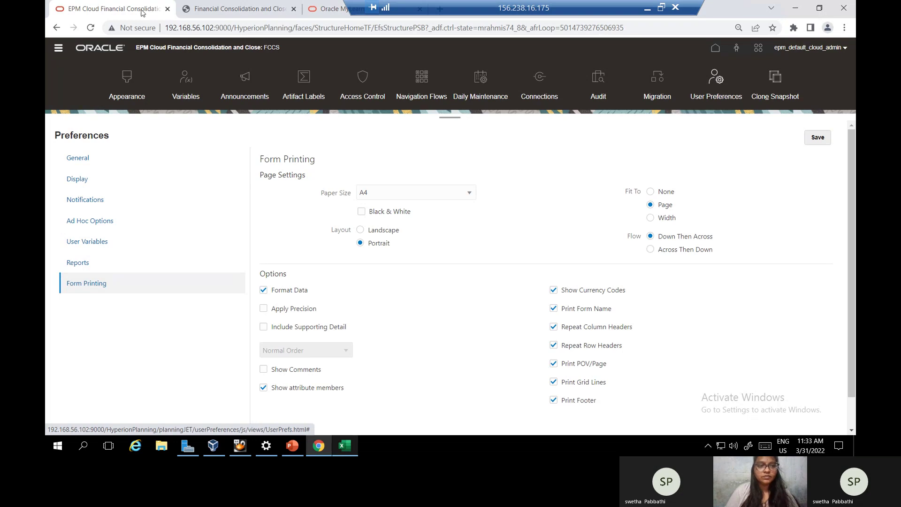
- Check the guide's next Part-2 task, then open the application's Services page in FCCS and review the service statuses
left_click(209, 11)
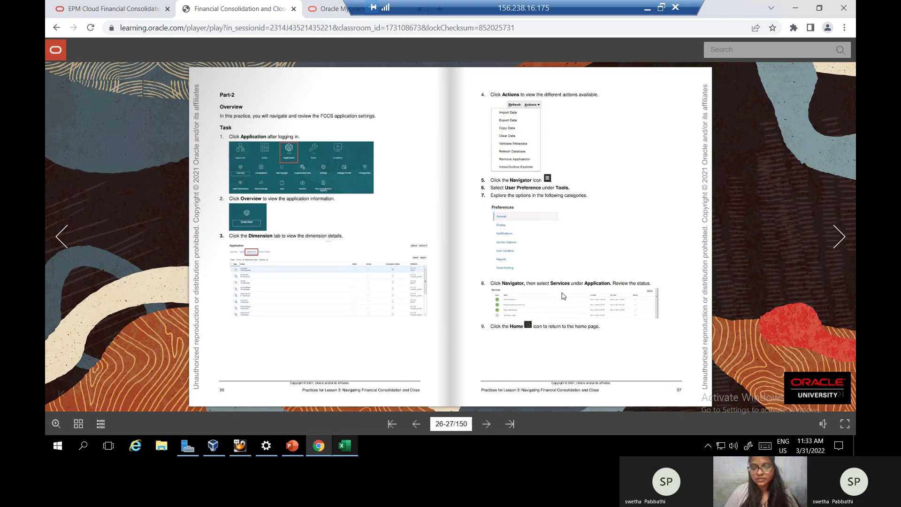
left_click(105, 9)
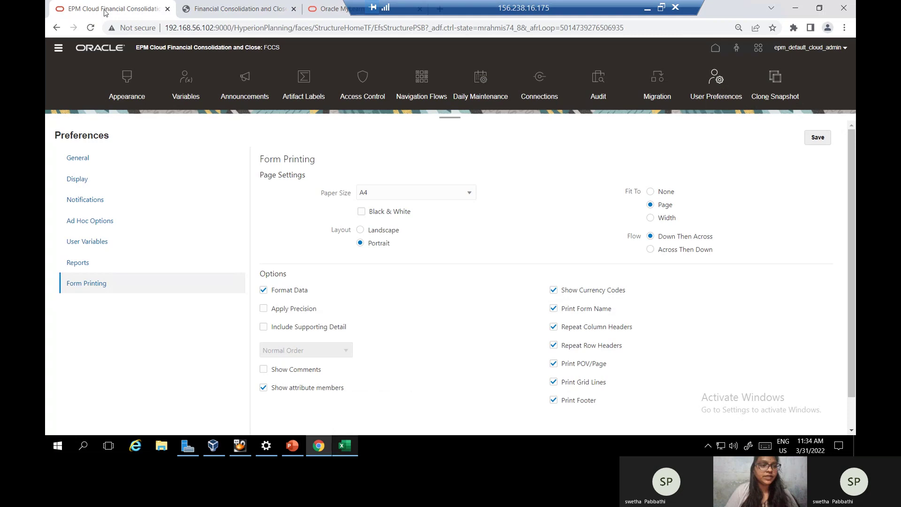
left_click(61, 49)
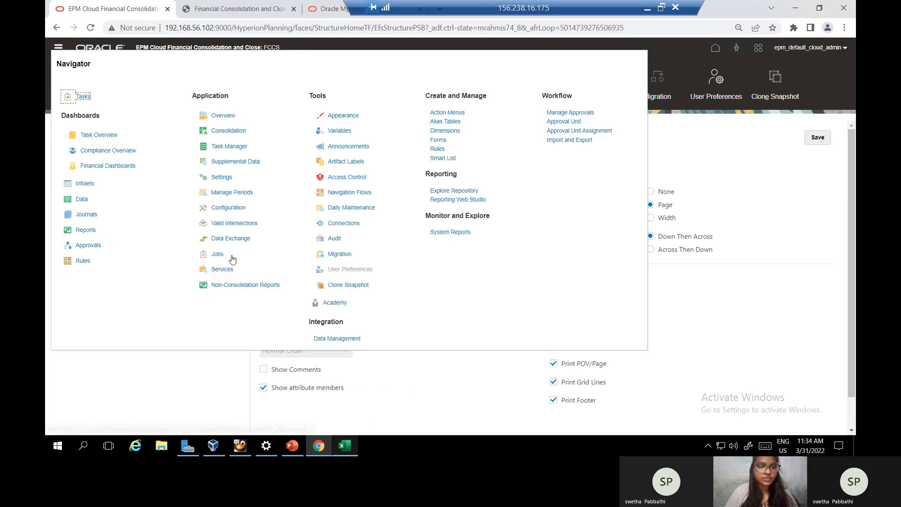
left_click(227, 269)
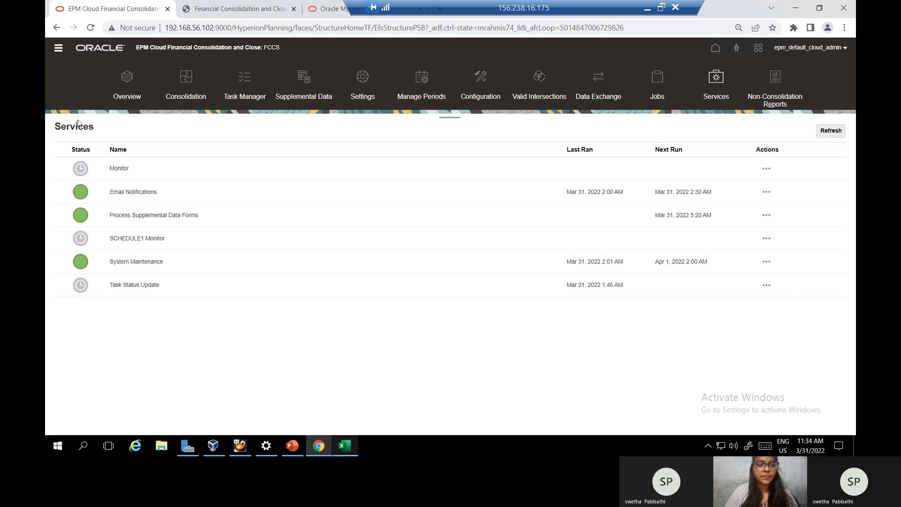
- Read Part-3 on guide pages 28-29, then open the Account dimension in FCCS and review the predefined accounts under FCCS_Balance Sheet
left_click(246, 10)
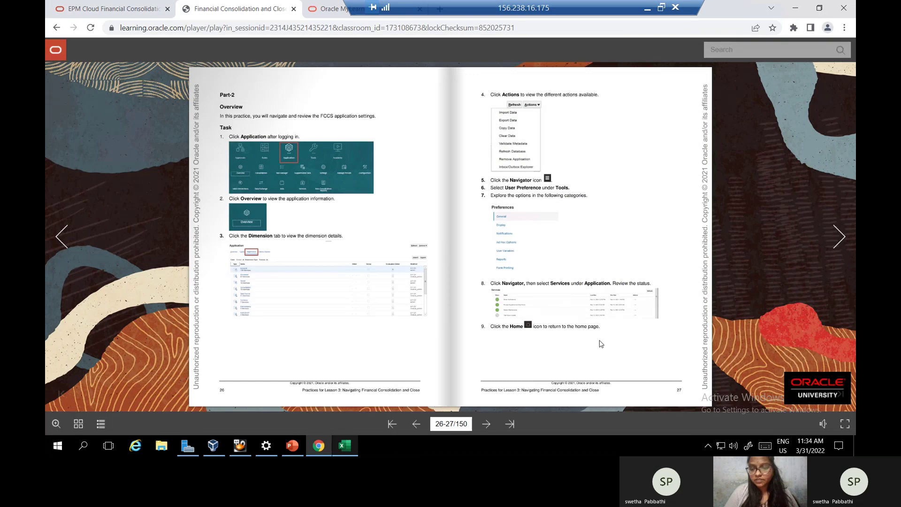
key("Right")
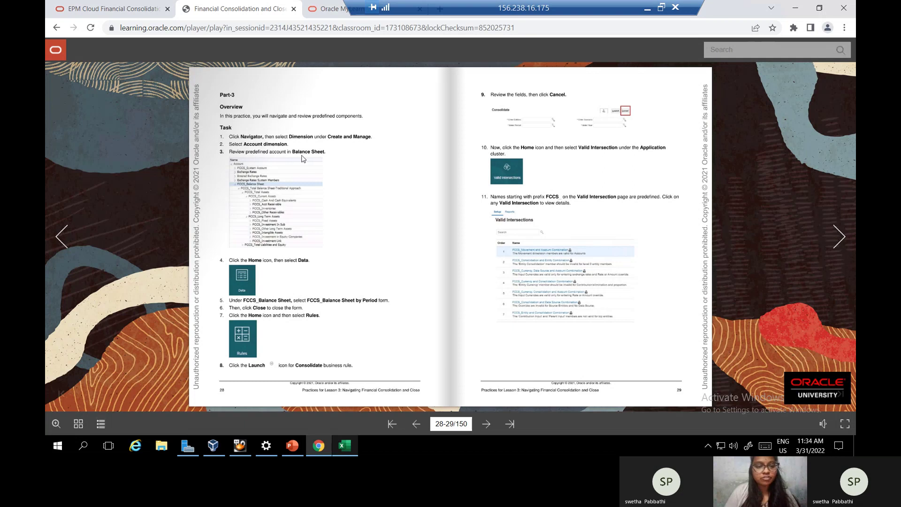
left_click(118, 10)
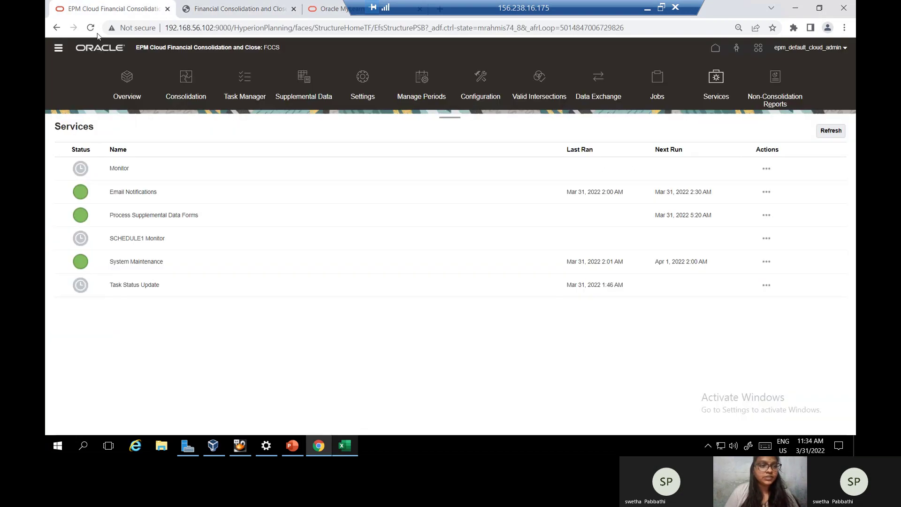
left_click(59, 49)
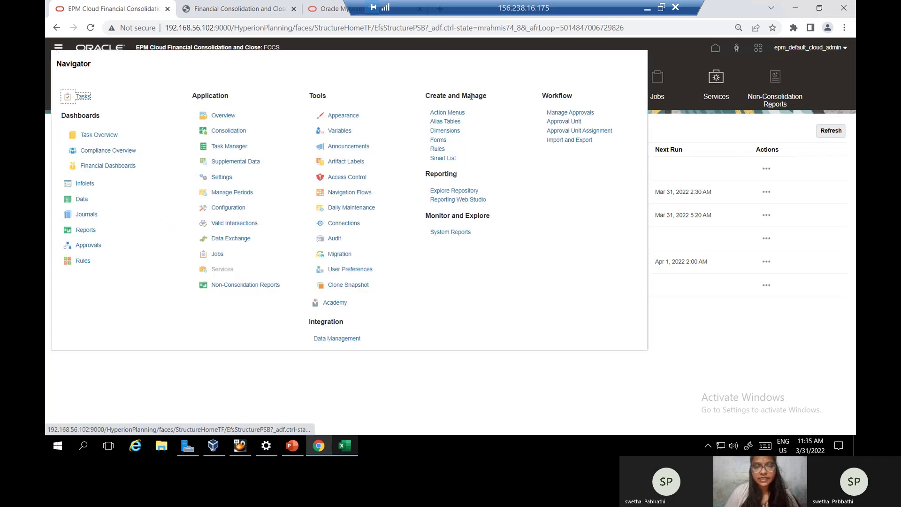
left_click(454, 134)
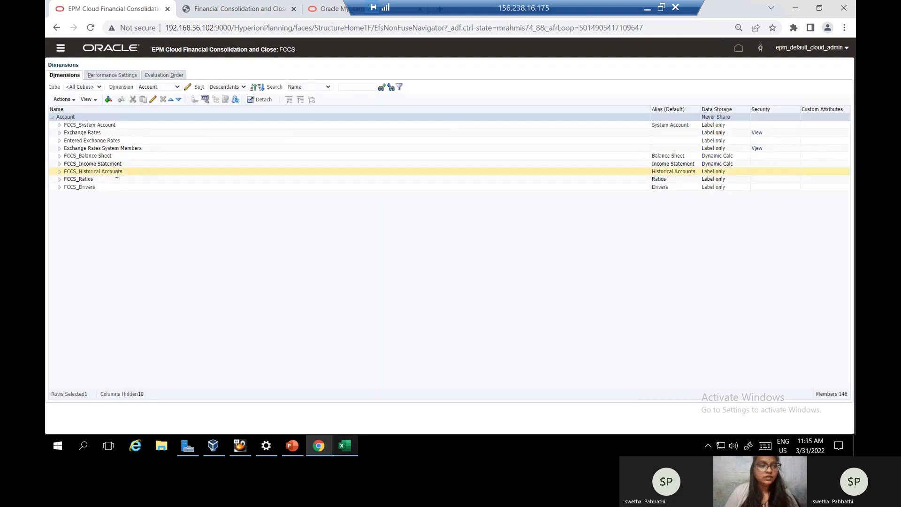
left_click(60, 155)
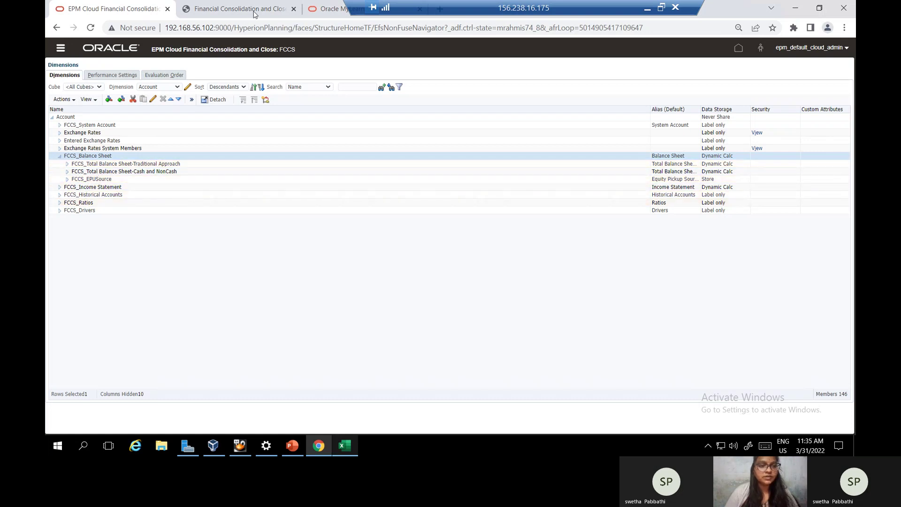
- Following the guide, open the FCCS_Balance Sheet by Period form from the FCCS_Balance Sheet folder in Data Entry
left_click(240, 9)
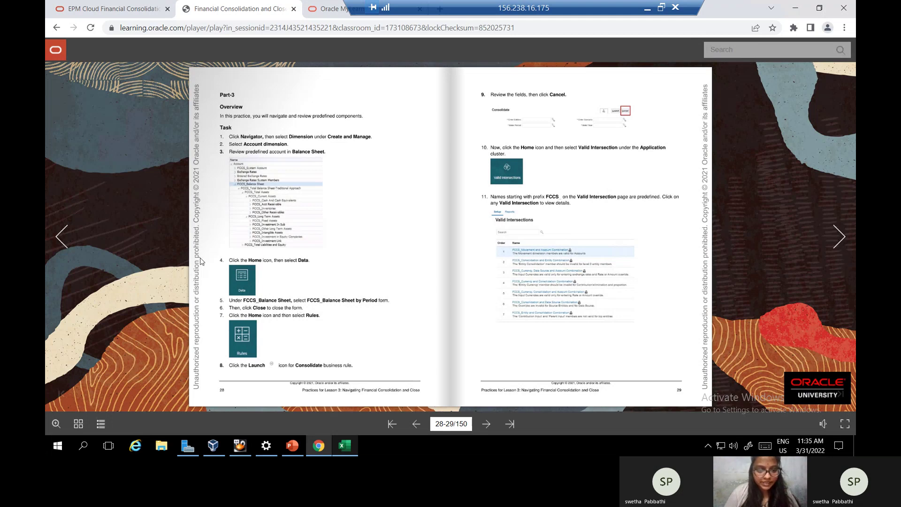
left_click(115, 9)
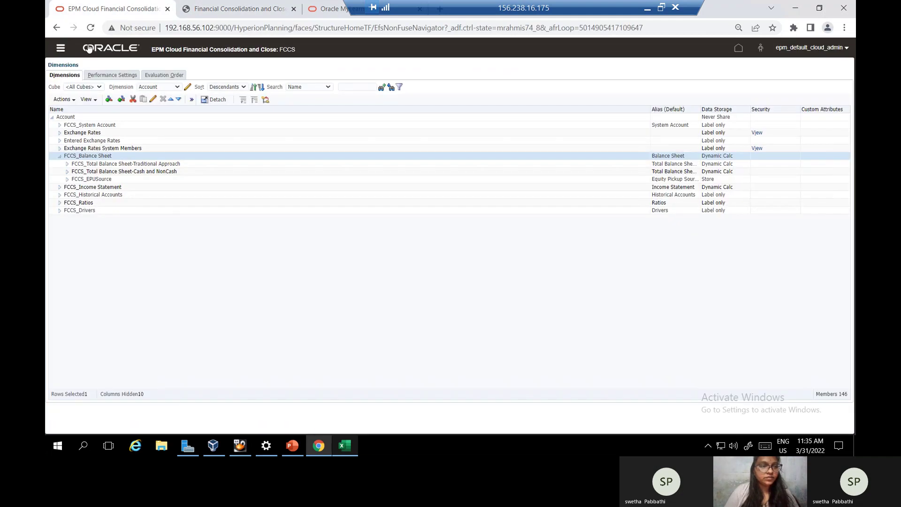
left_click(60, 49)
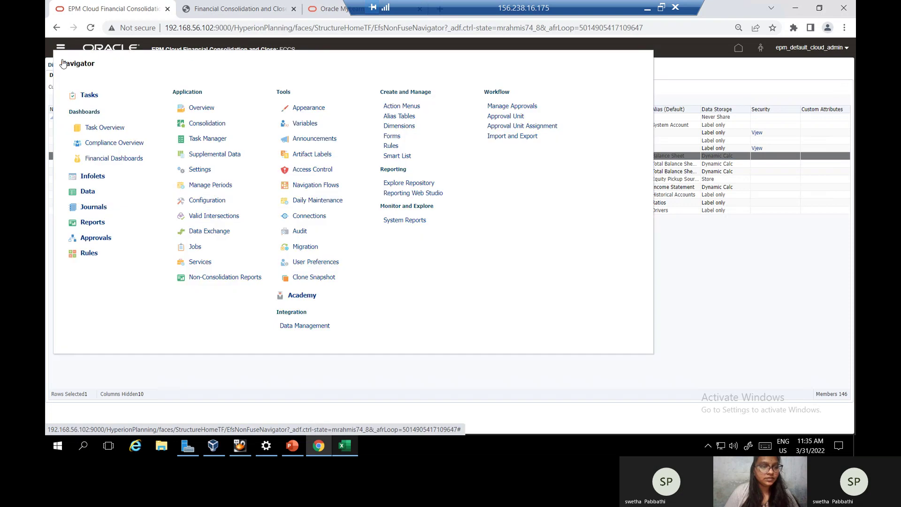
left_click(87, 195)
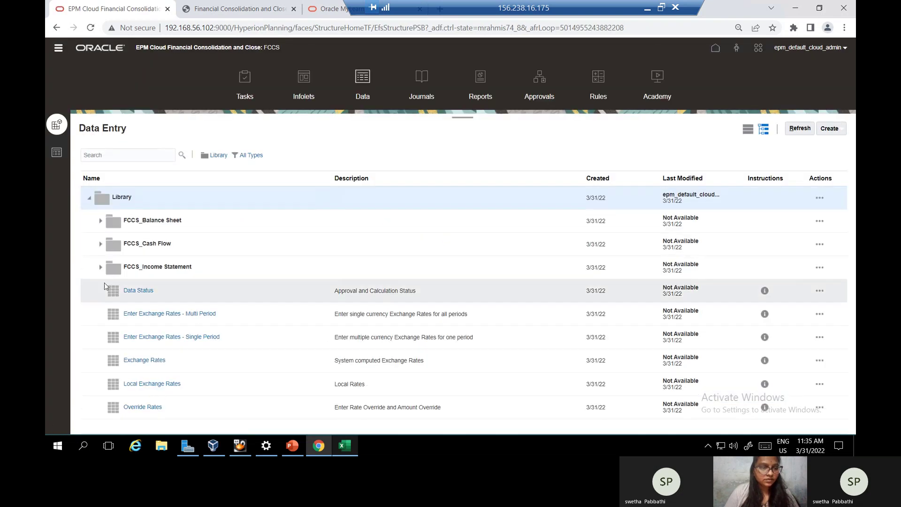
left_click(100, 223)
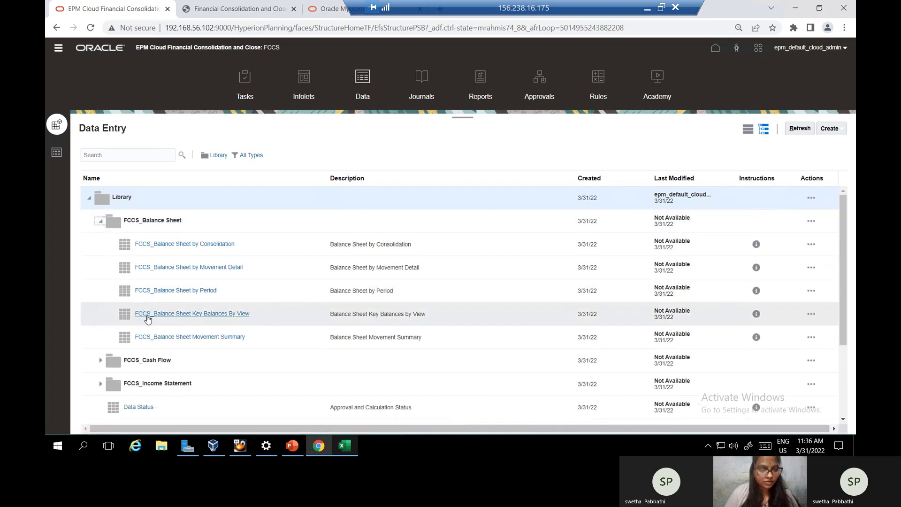
left_click(162, 291)
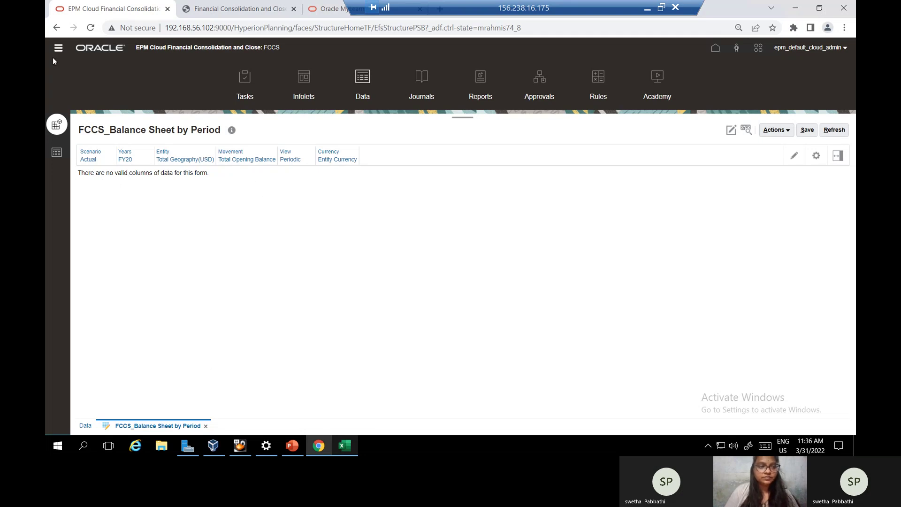
- Following the guide, open the business rules from the home page, review the Consolidate rule's launch fields and cancel without running it
left_click(221, 10)
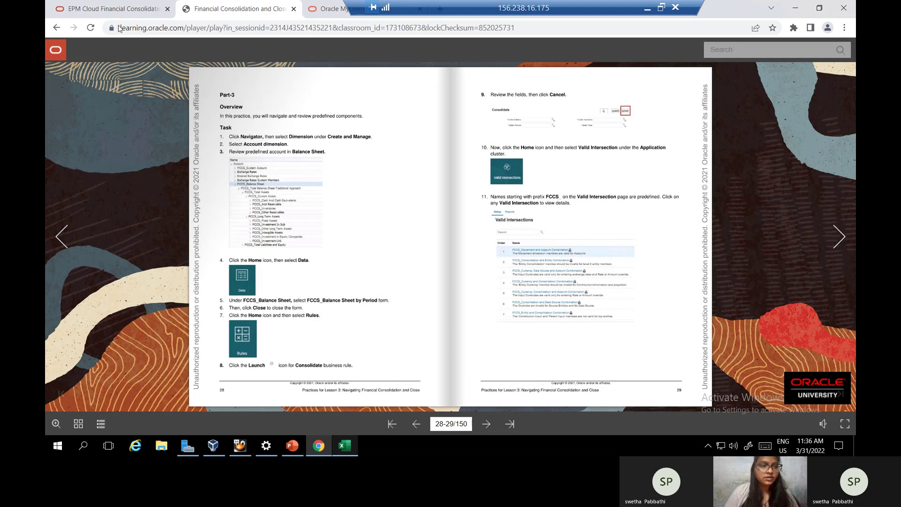
left_click(132, 10)
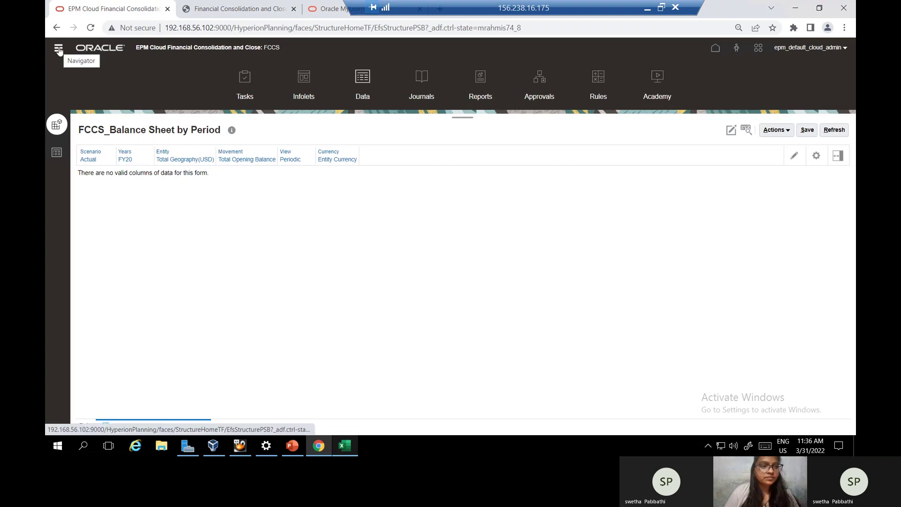
left_click(716, 47)
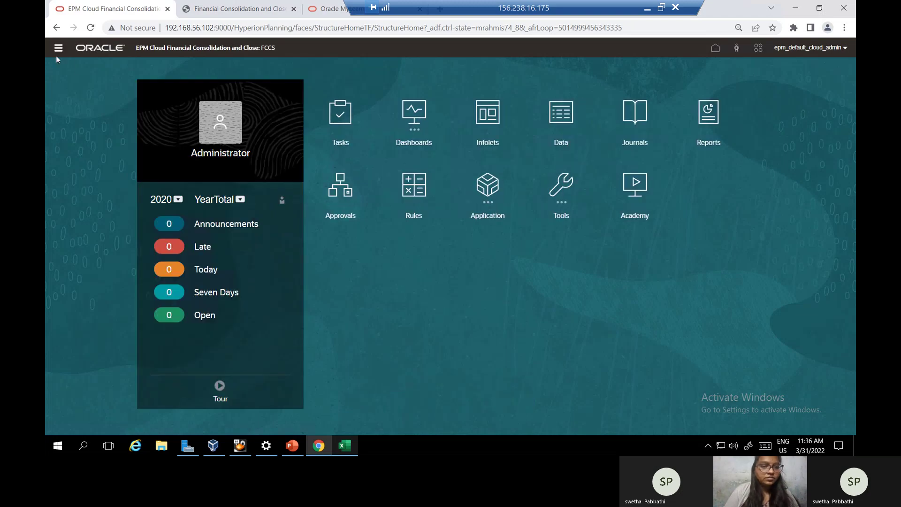
left_click(414, 179)
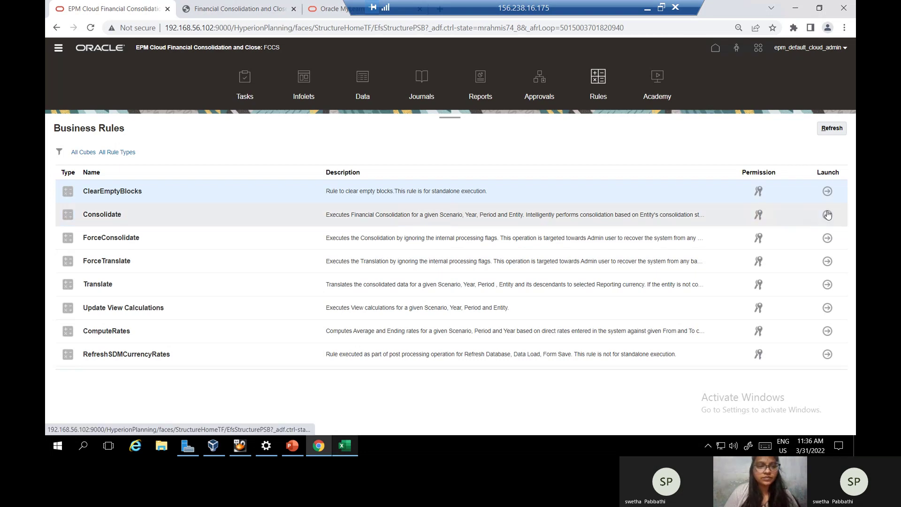
left_click(271, 15)
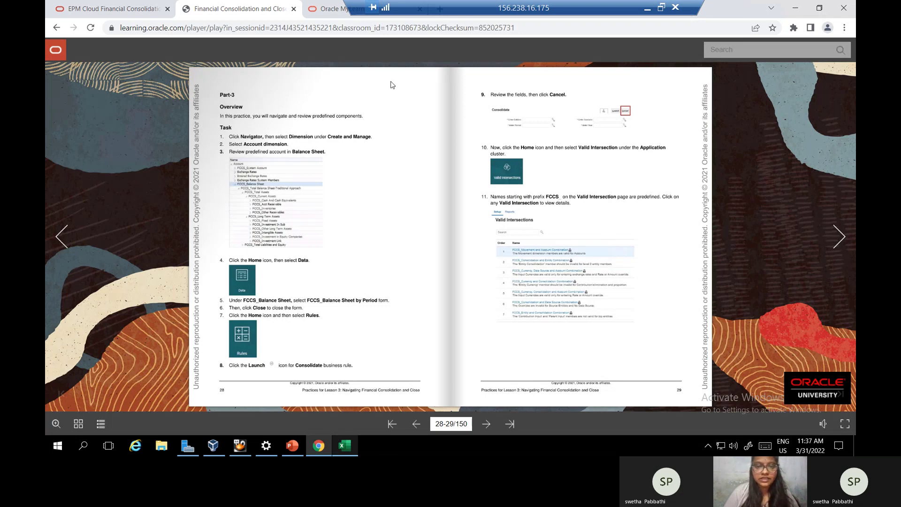
left_click(120, 11)
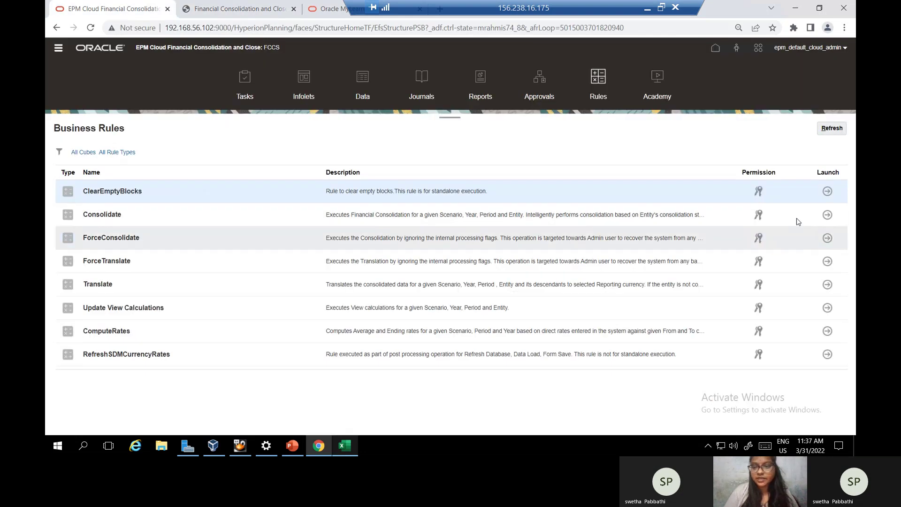
left_click(827, 216)
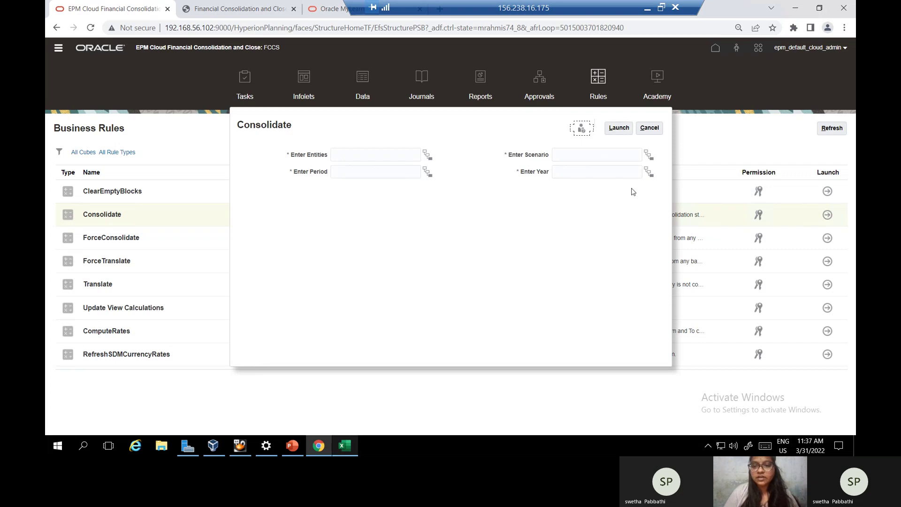
left_click(652, 128)
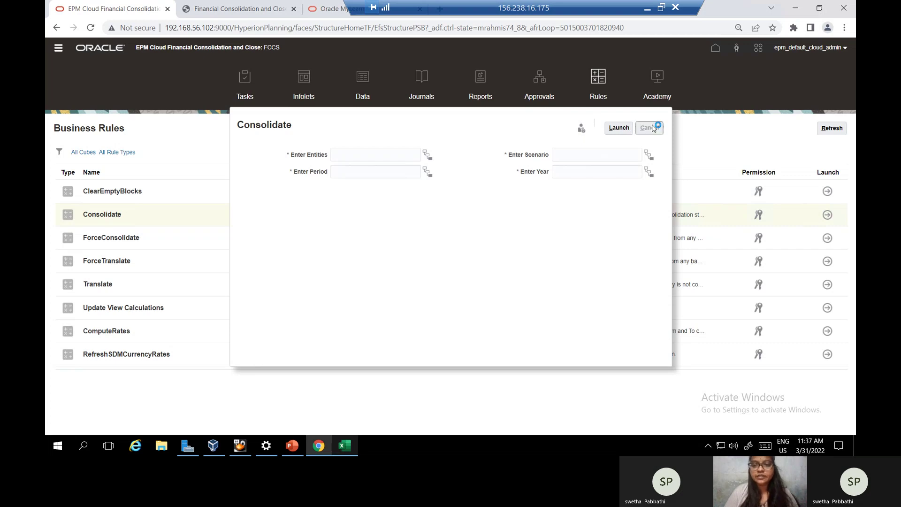
- Following the guide, open Valid Intersections in FCCS, review the FCCS_Movement and Account Combination rule and cancel without changes
left_click(235, 8)
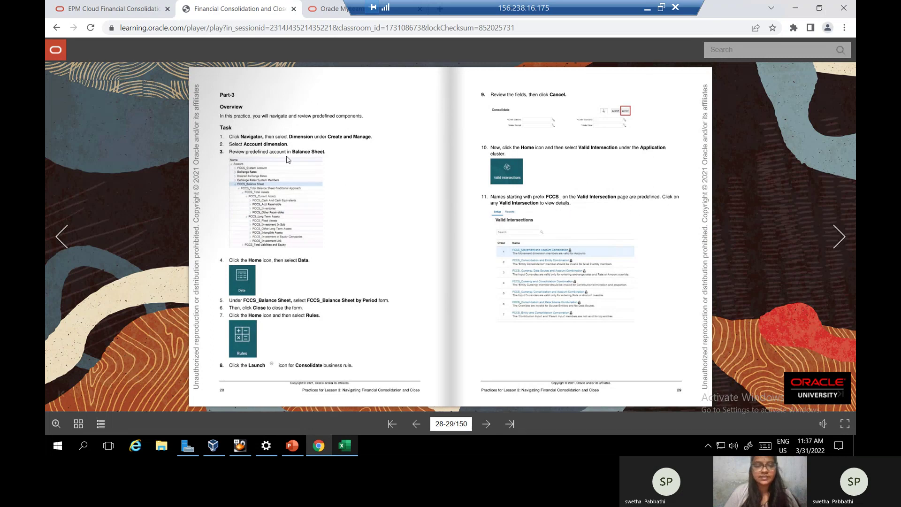
left_click(118, 15)
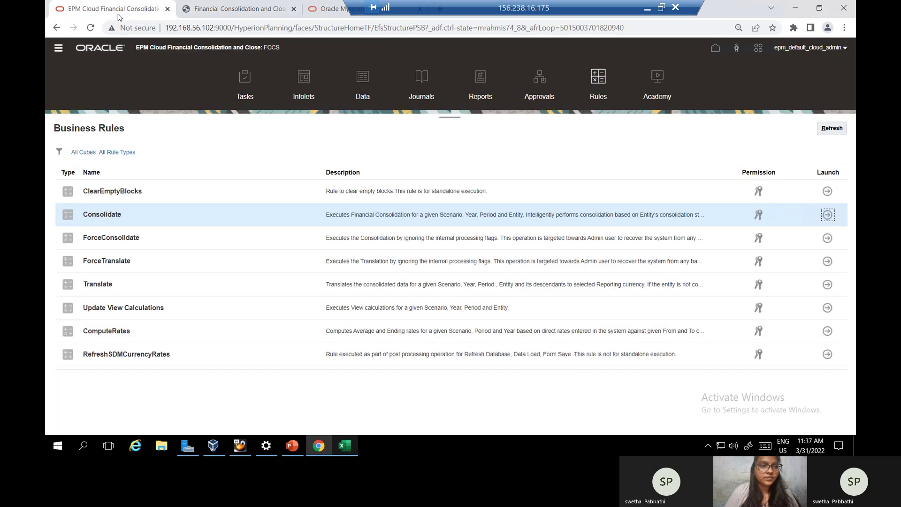
left_click(60, 50)
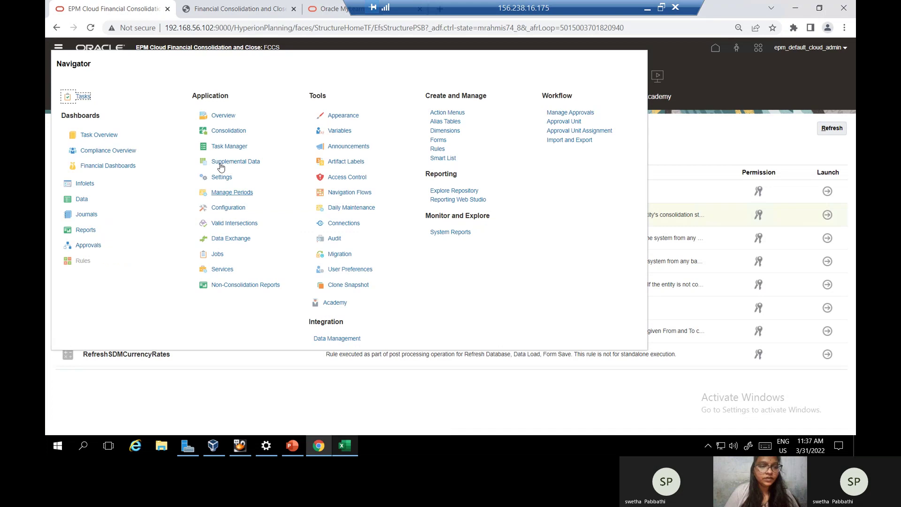
left_click(244, 227)
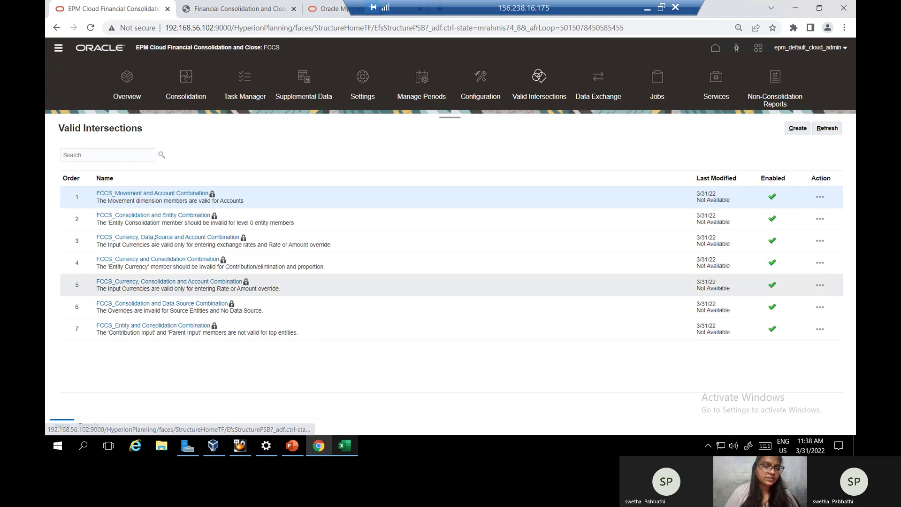
left_click(177, 194)
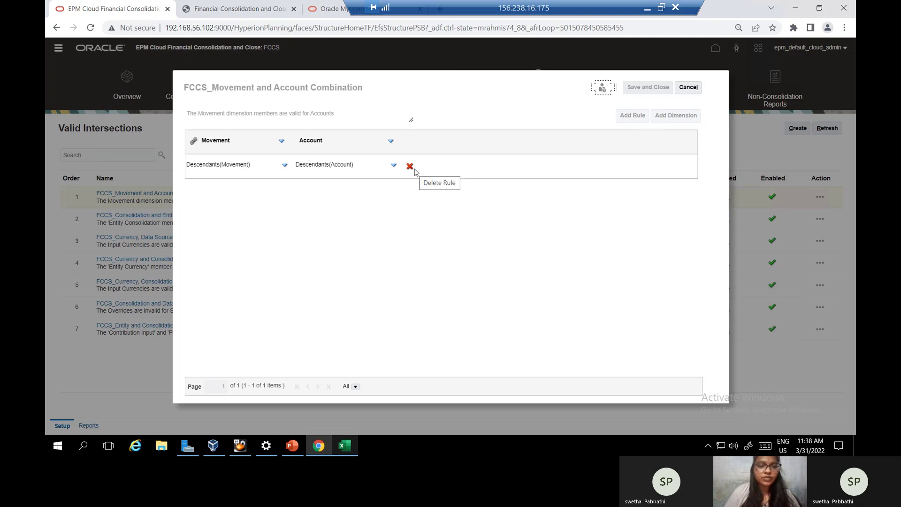
left_click(691, 92)
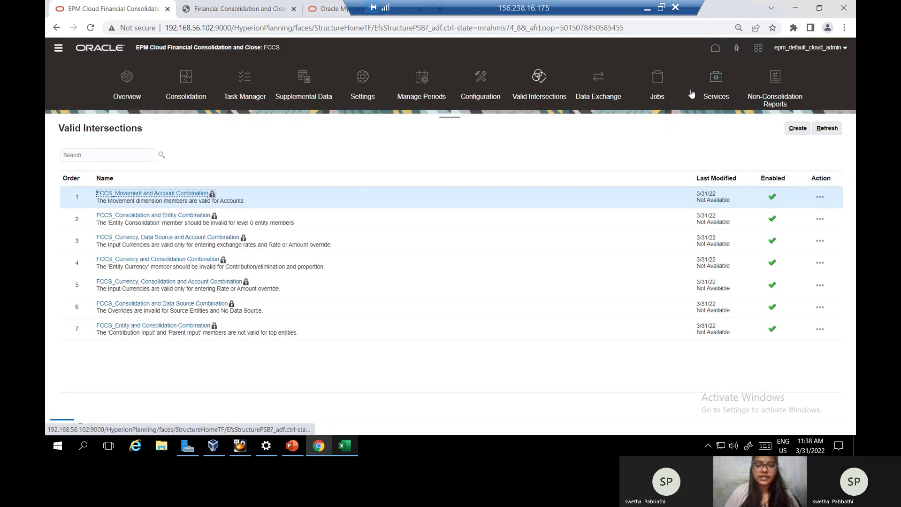
- Read Part-4 on guide pages 30-31, then open the Jan period for scenario Actual, year FY20, in Manage Periods in FCCS
left_click(246, 12)
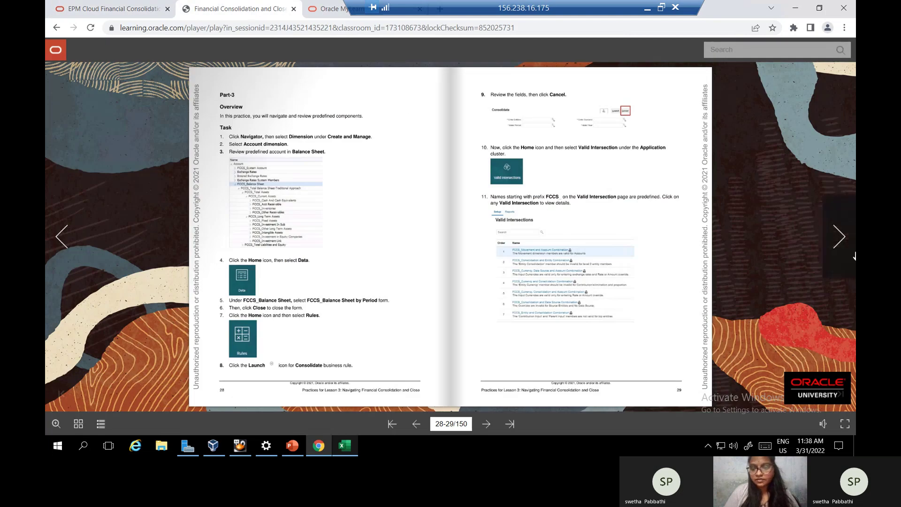
key("Right")
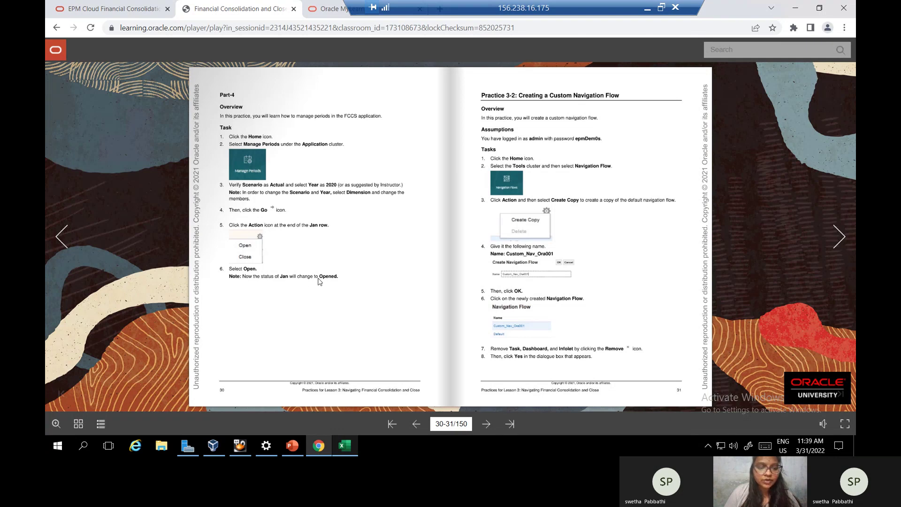
left_click(85, 10)
left_click(58, 49)
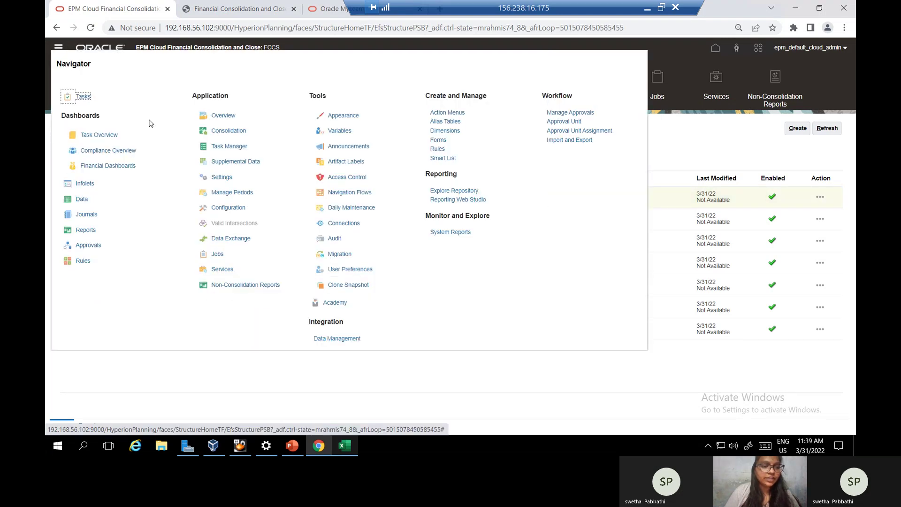
left_click(241, 192)
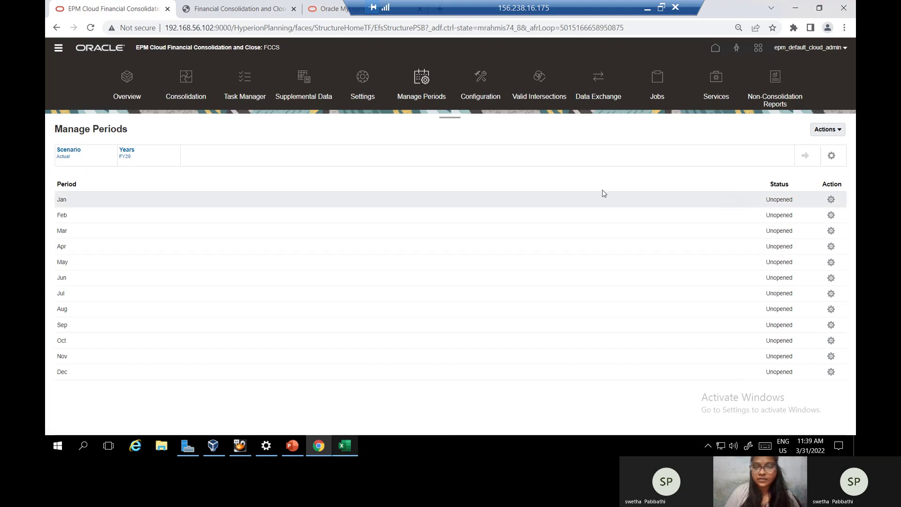
left_click(831, 201)
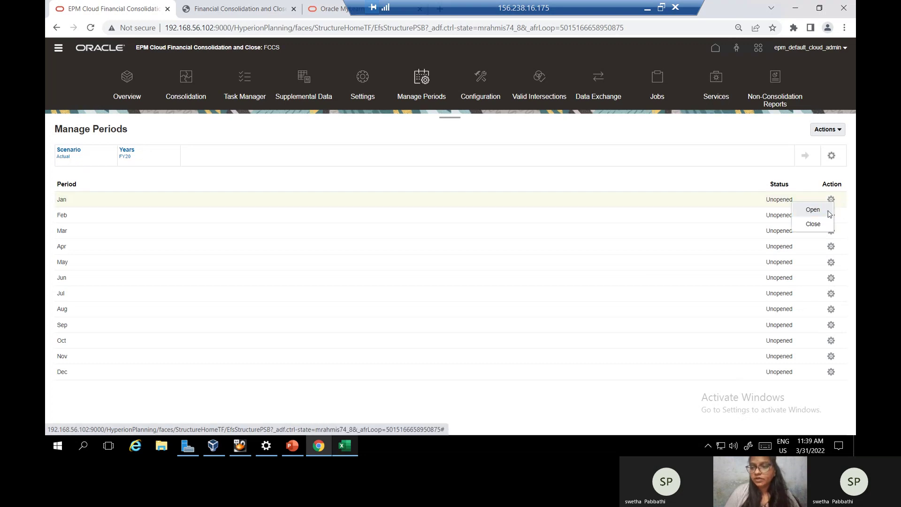
left_click(828, 212)
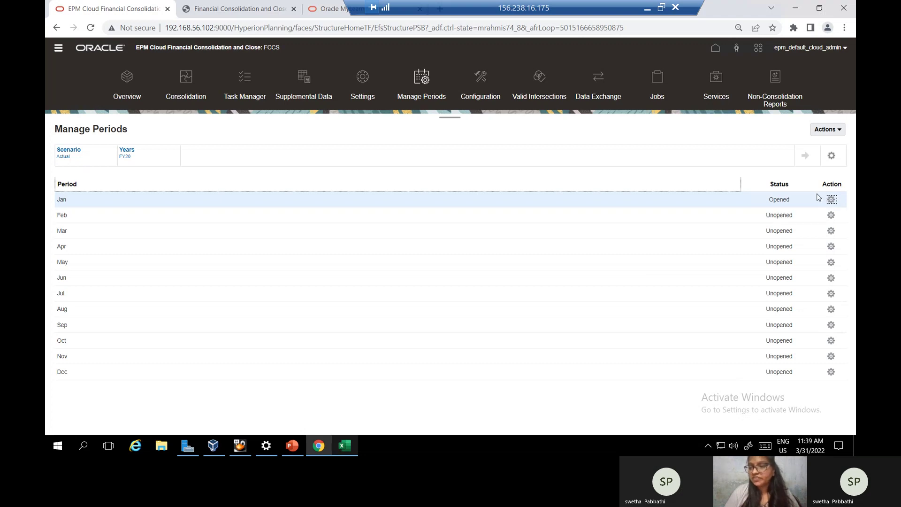
- Apply Open to the Jan period again and view the available actions for Feb without choosing one
left_click(829, 199)
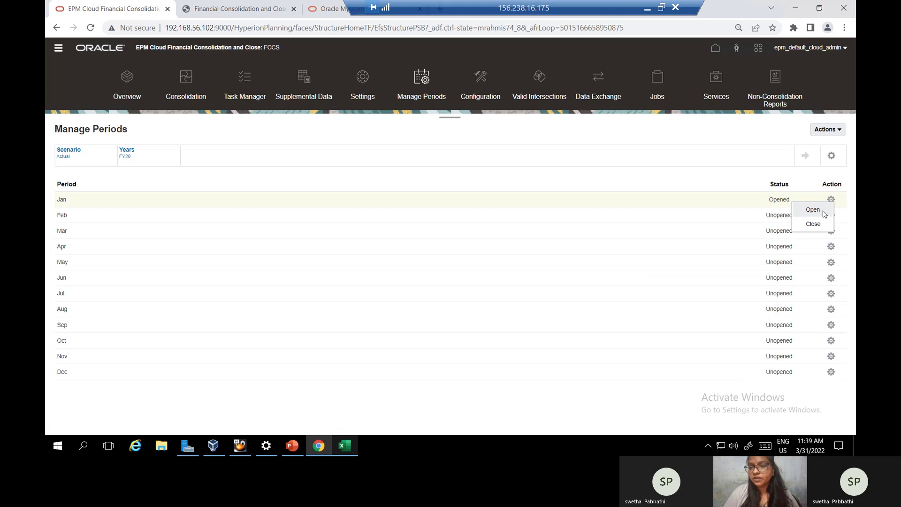
left_click(824, 212)
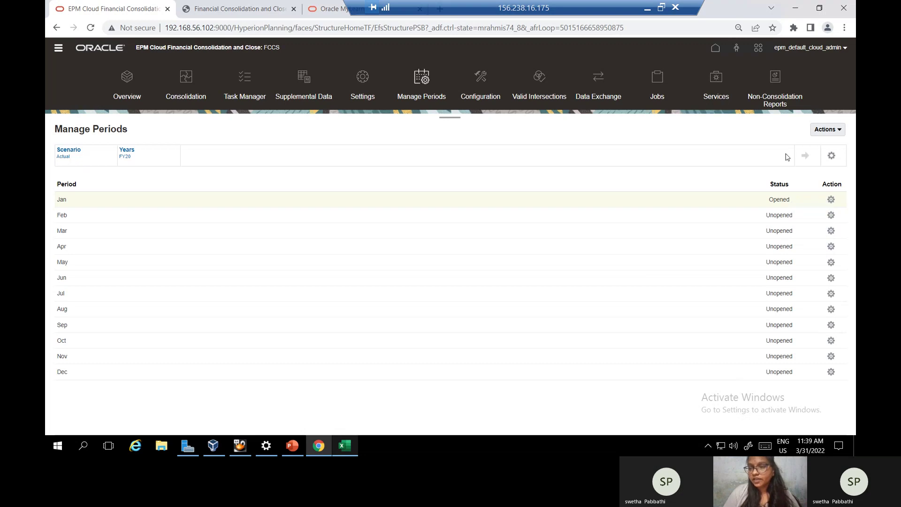
left_click(832, 216)
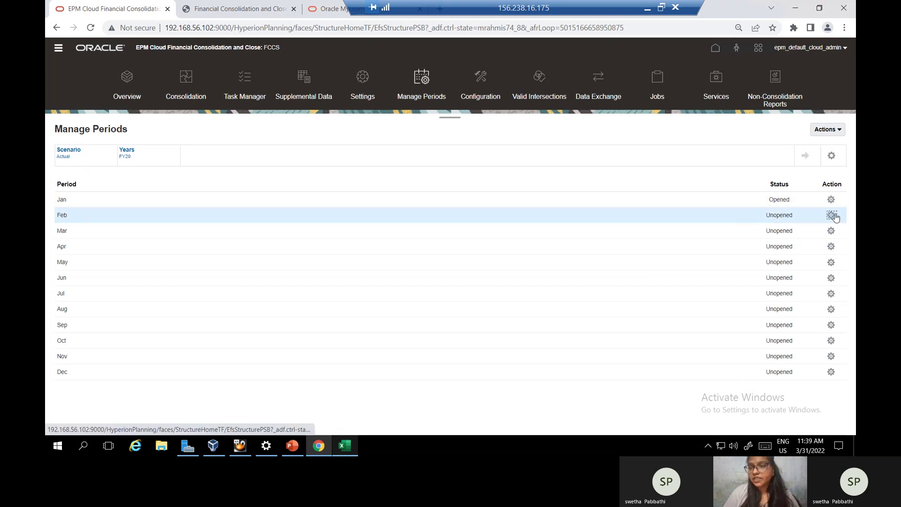
left_click(833, 216)
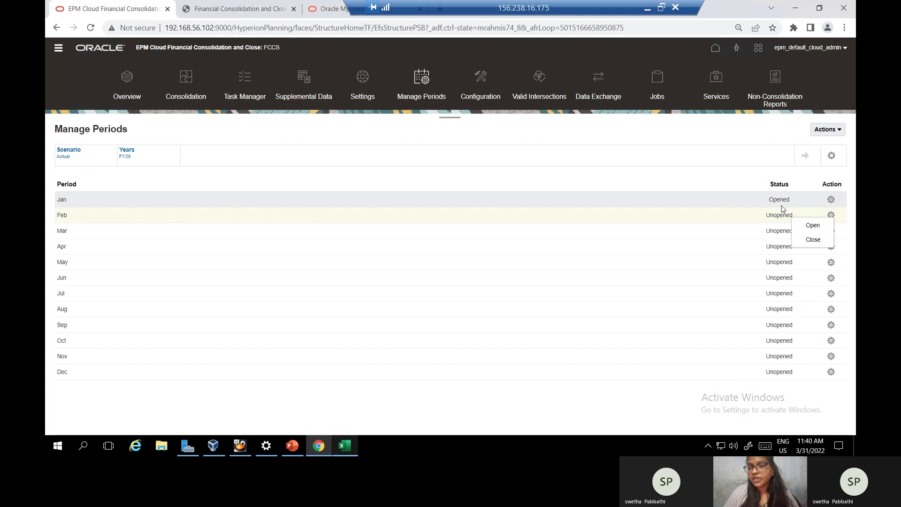
left_click(694, 170)
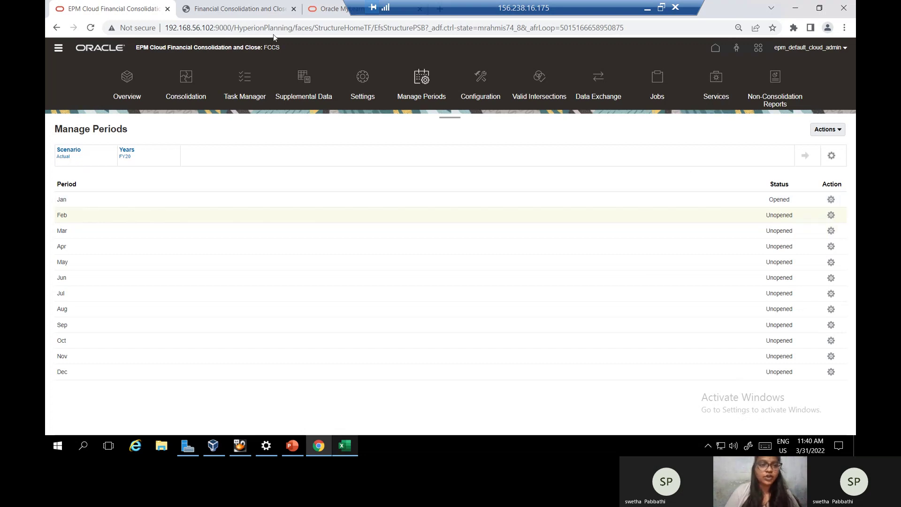
- Following Practice 3-2 in the guide, open Navigation Flows in FCCS and start creating a copy of the Default navigation flow
left_click(261, 7)
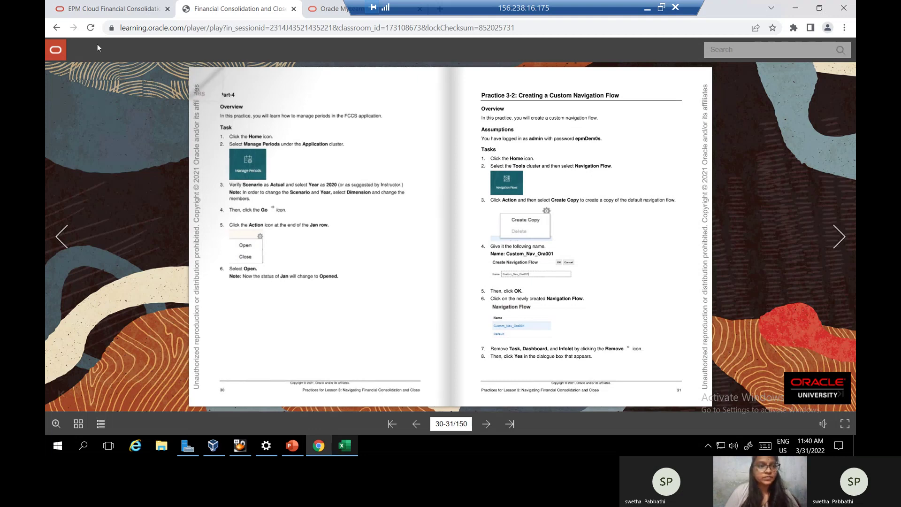
left_click(123, 7)
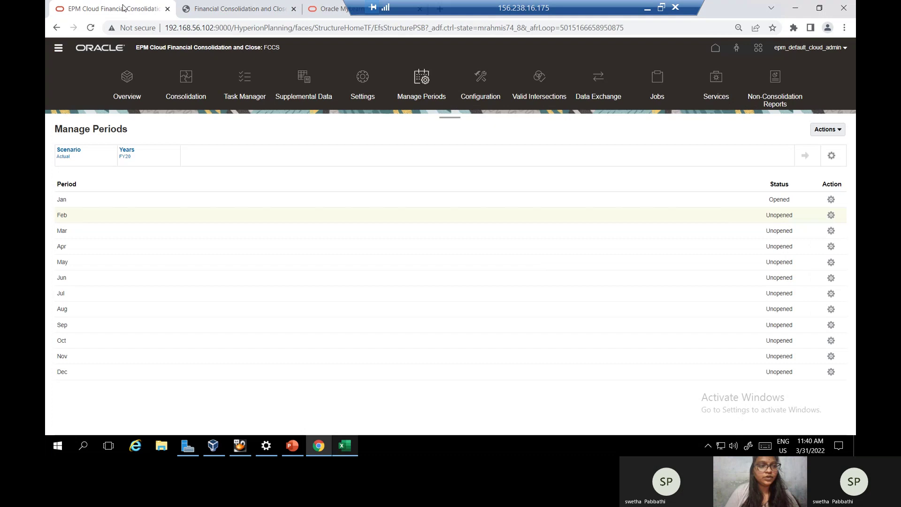
left_click(58, 49)
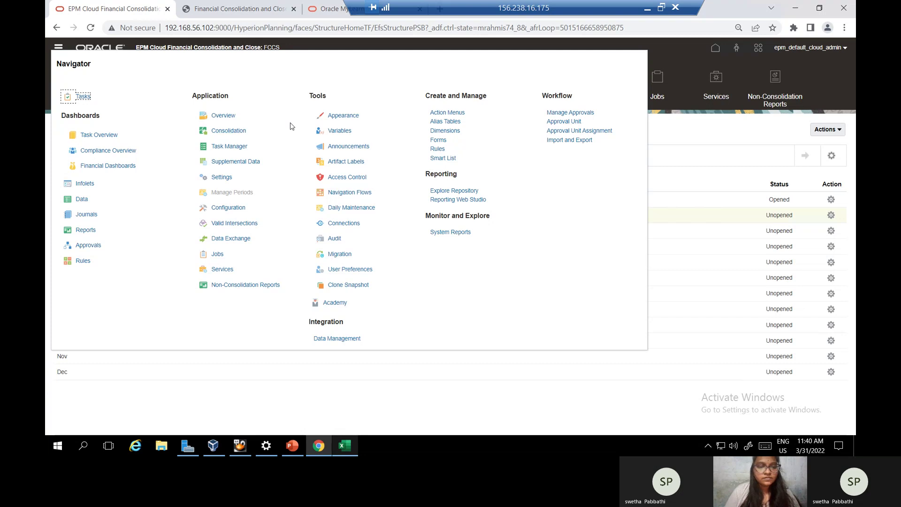
left_click(350, 193)
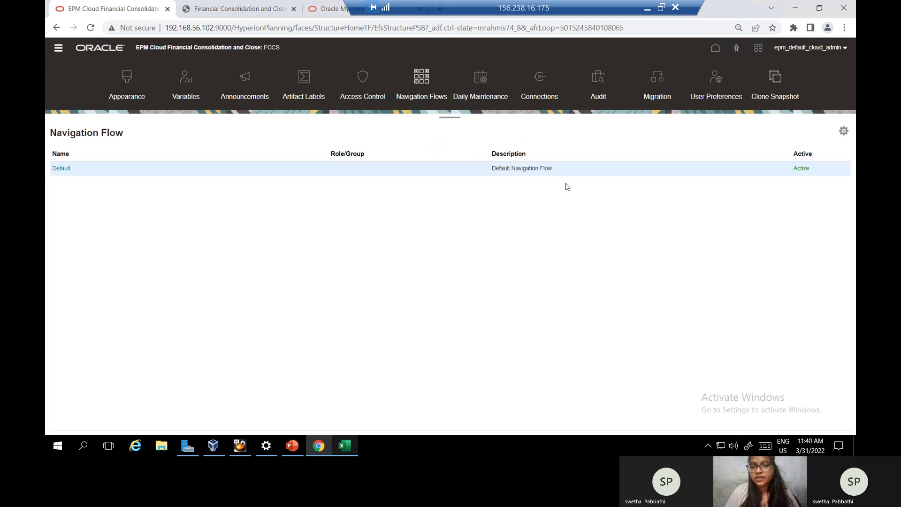
left_click(843, 131)
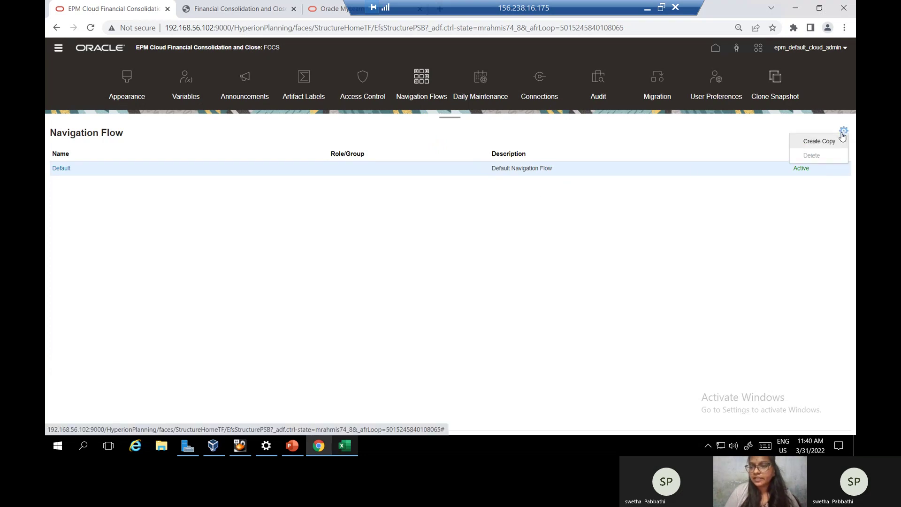
left_click(828, 142)
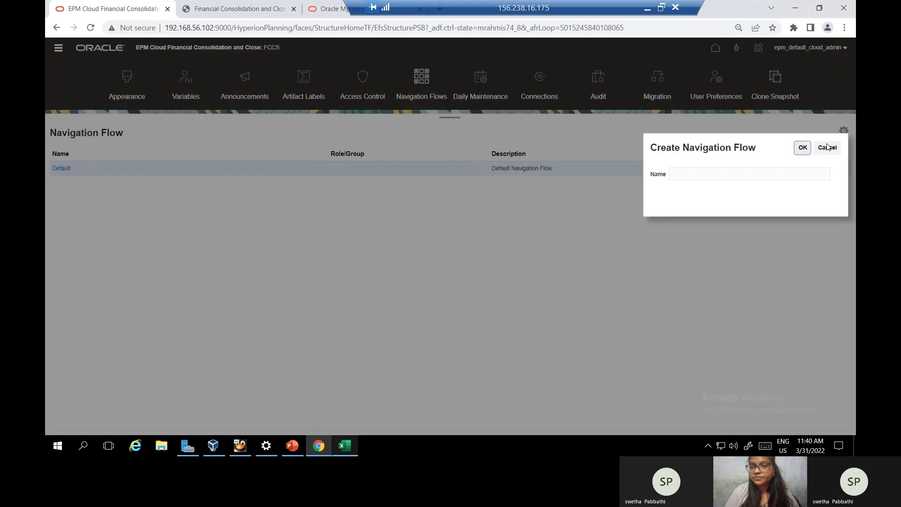
- Following Practice 3-2 in the guide, name the copied navigation flow Custom_Nav_Ora001 in FCCS and create it
left_click(238, 14)
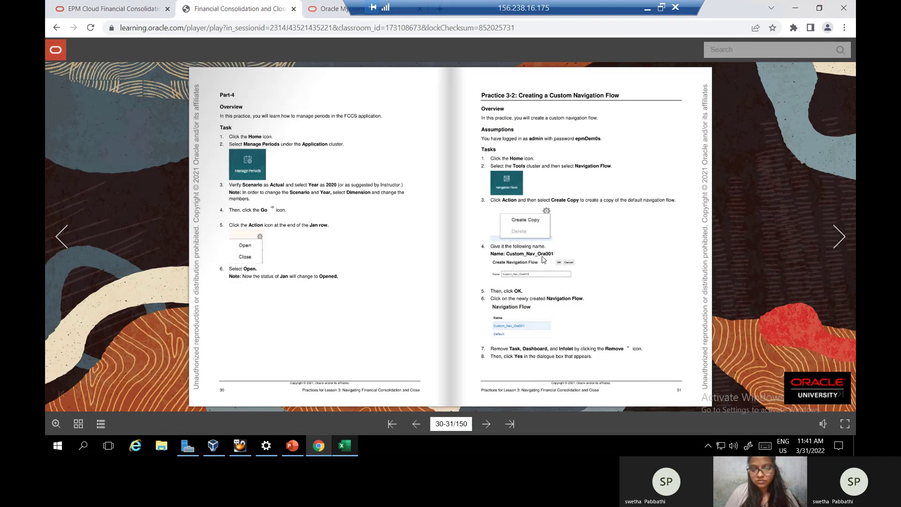
left_click(139, 9)
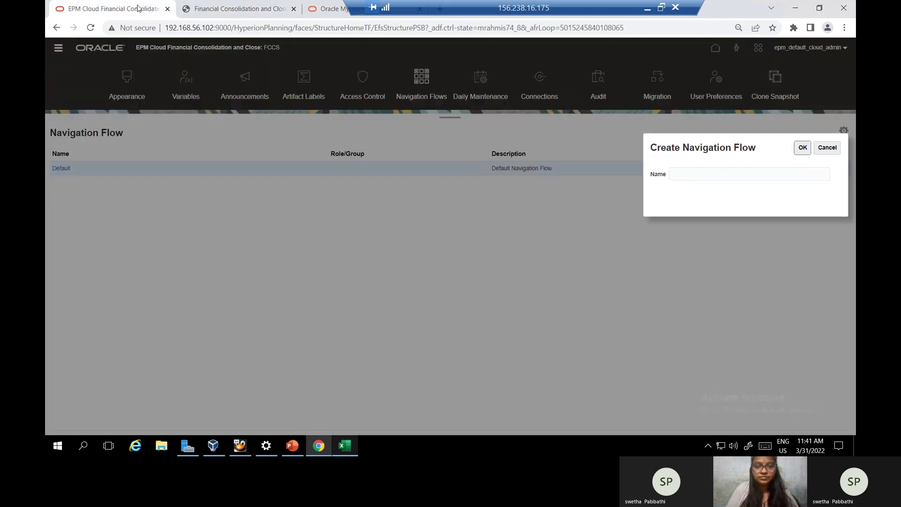
left_click(732, 179)
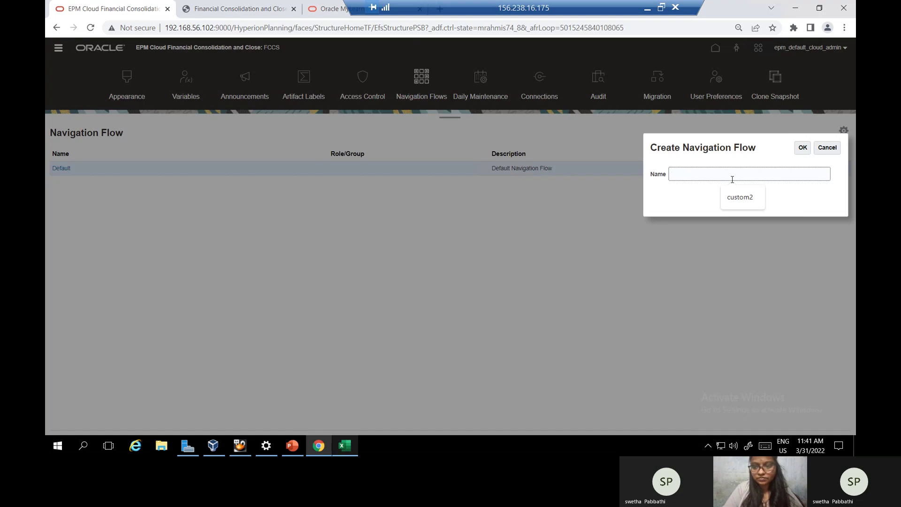
key("BackSpace")
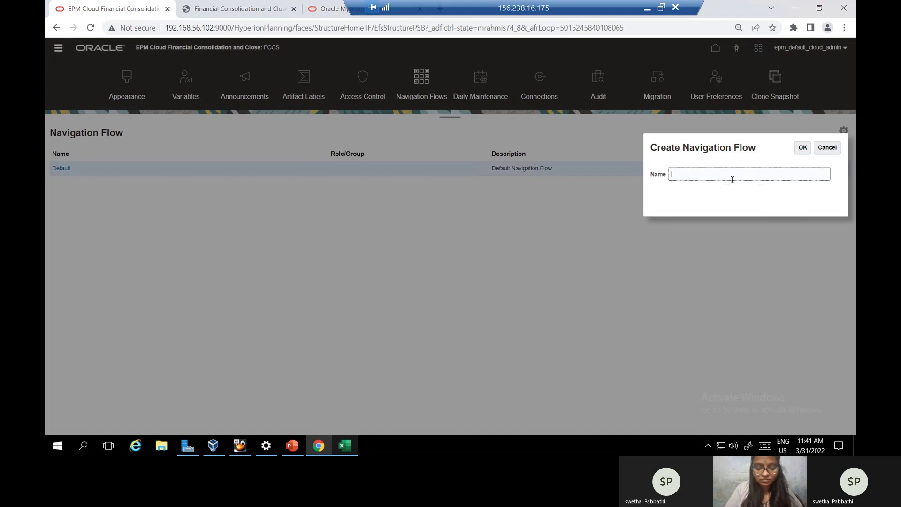
type("C")
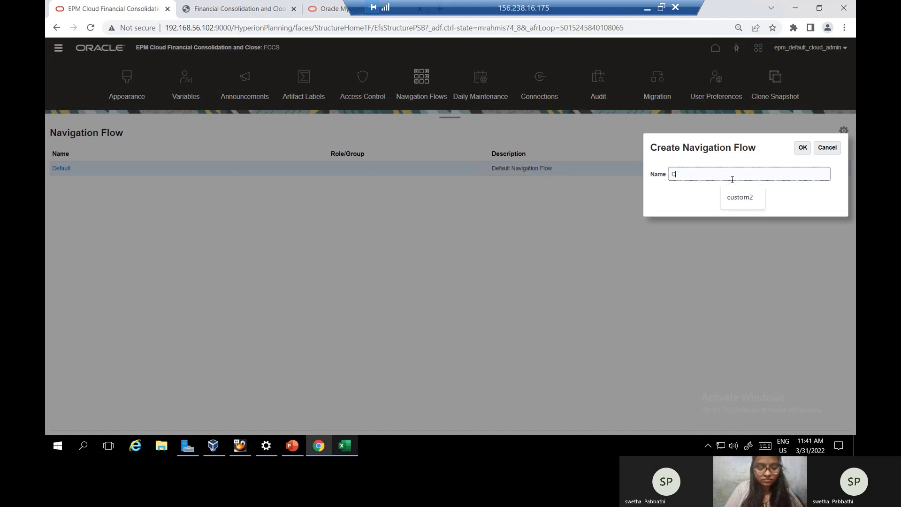
type("ua")
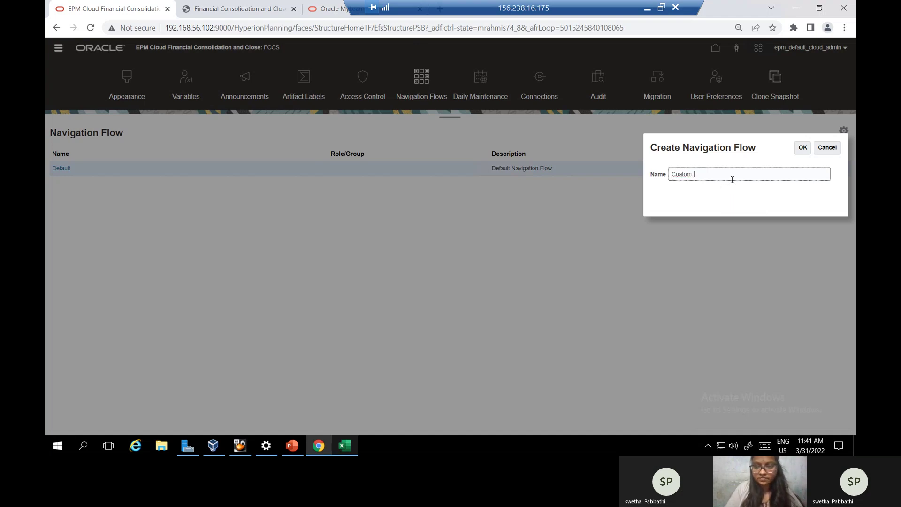
left_click(681, 173)
key("BackSpace")
type("ss")
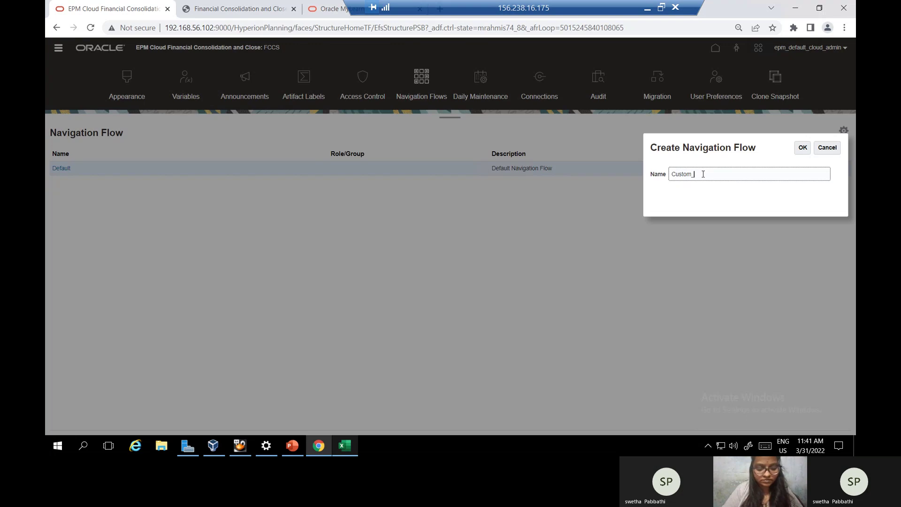
type("N")
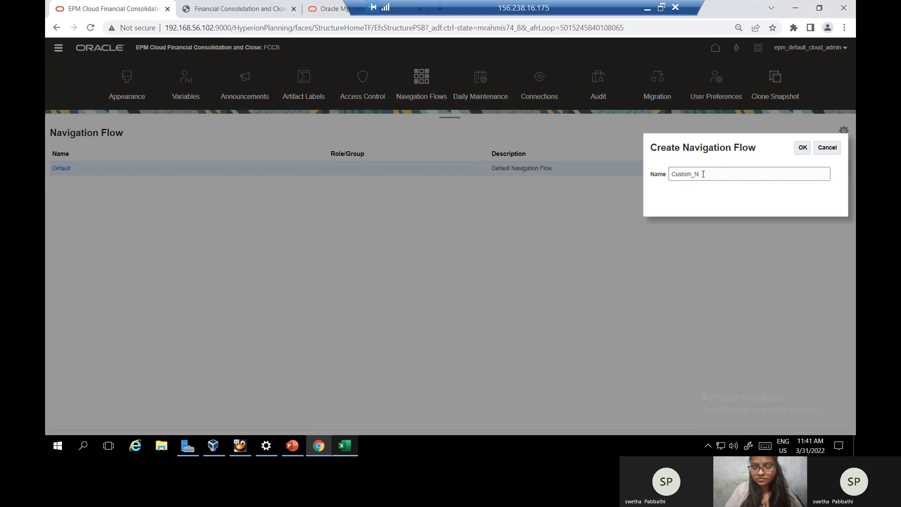
type("a")
key("BackSpace")
key("BackSpace")
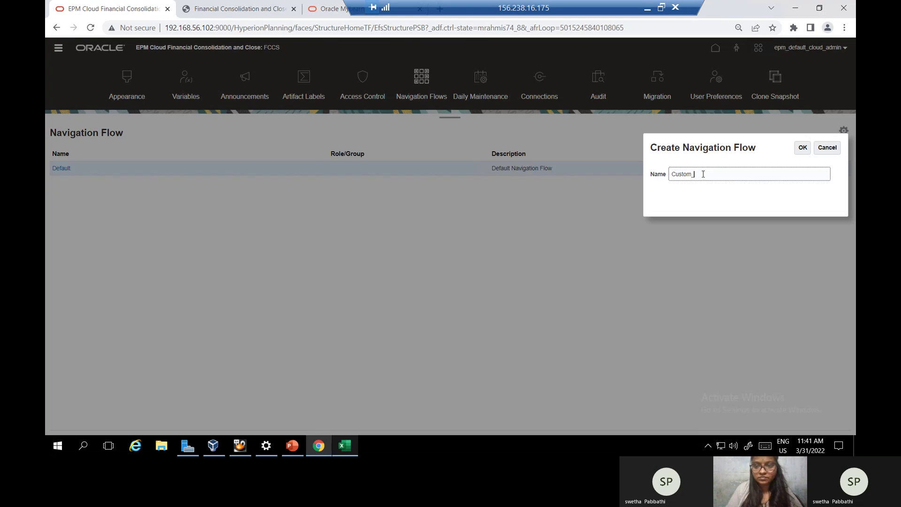
left_click(269, 4)
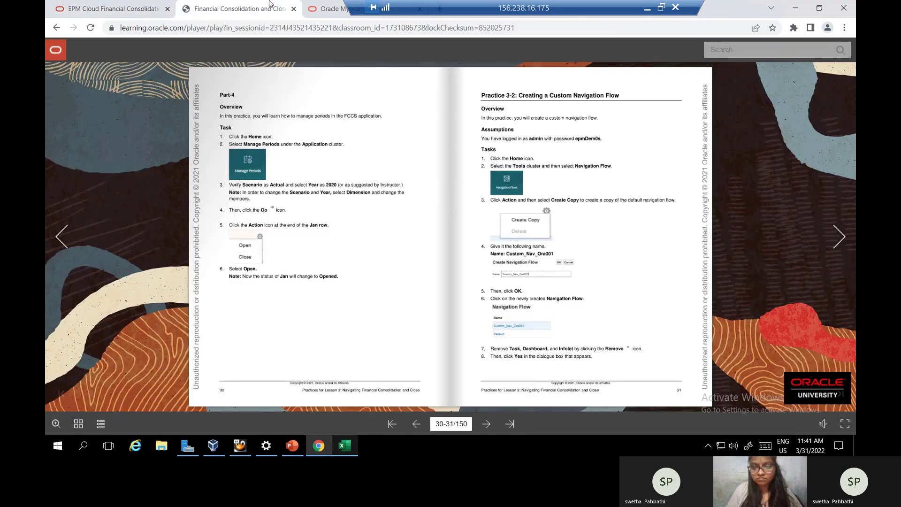
left_click(117, 12)
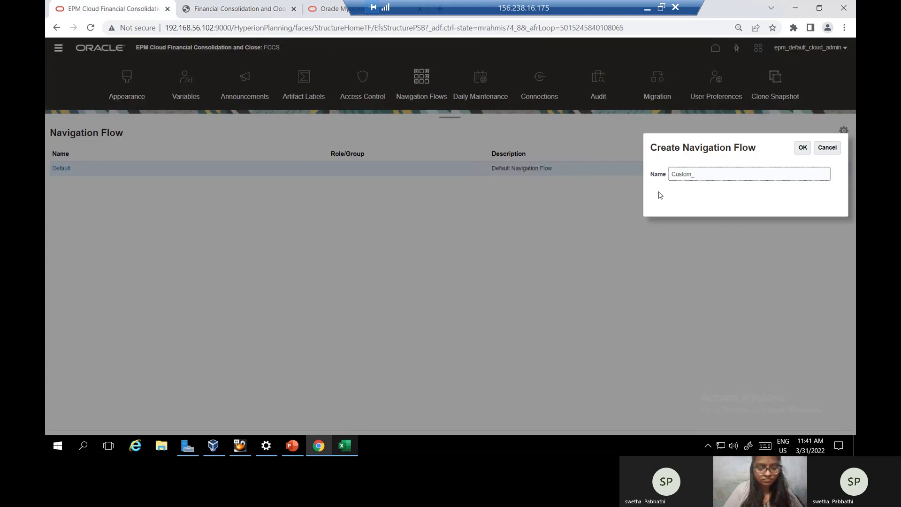
type("Nav")
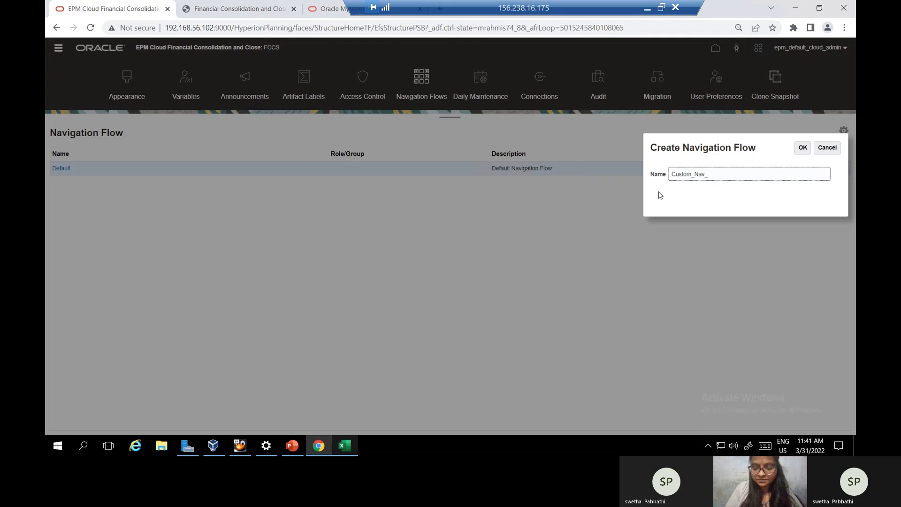
type("_C")
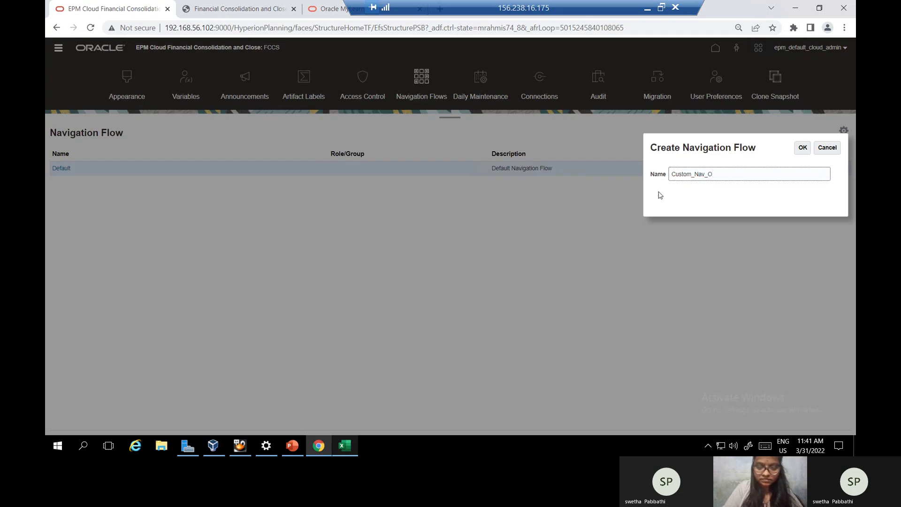
type("RA")
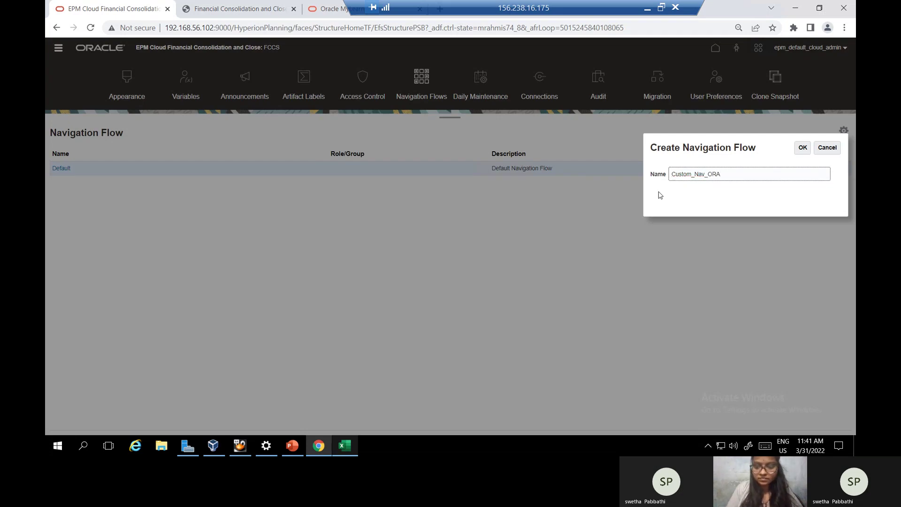
key("BackSpace")
type("ra")
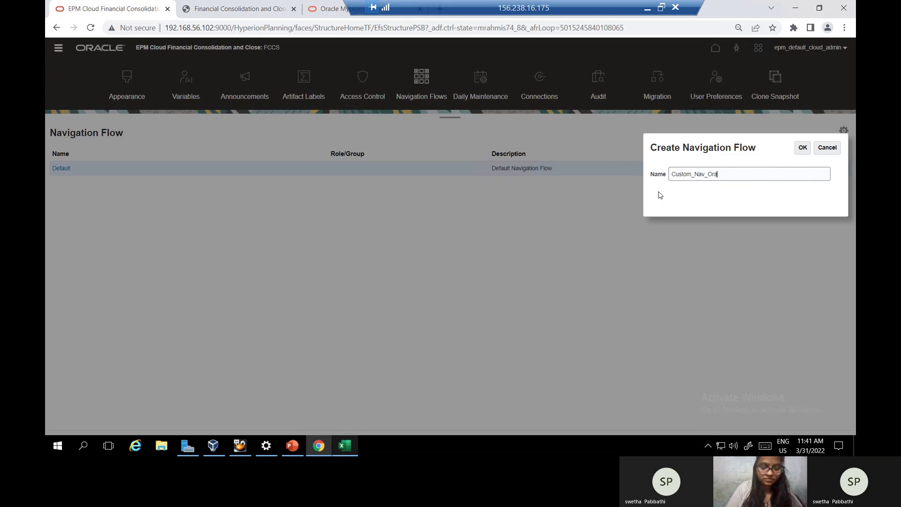
type("00")
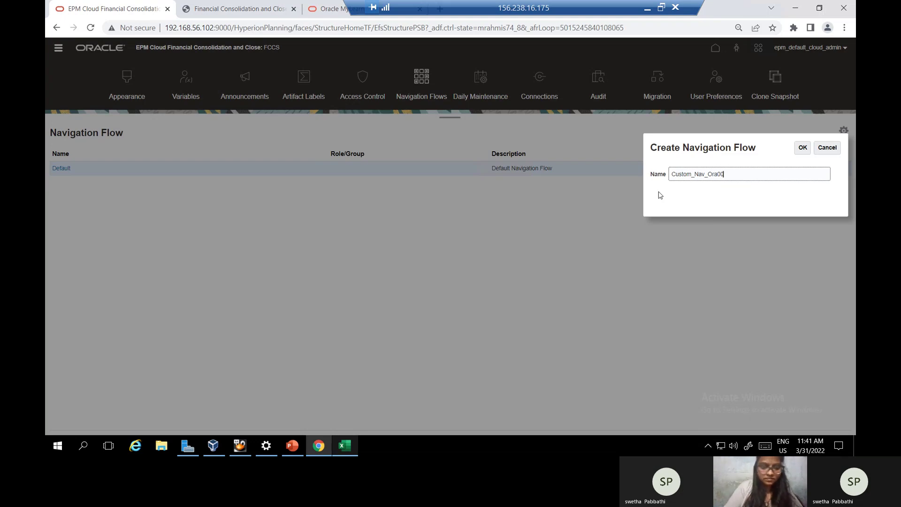
type("1")
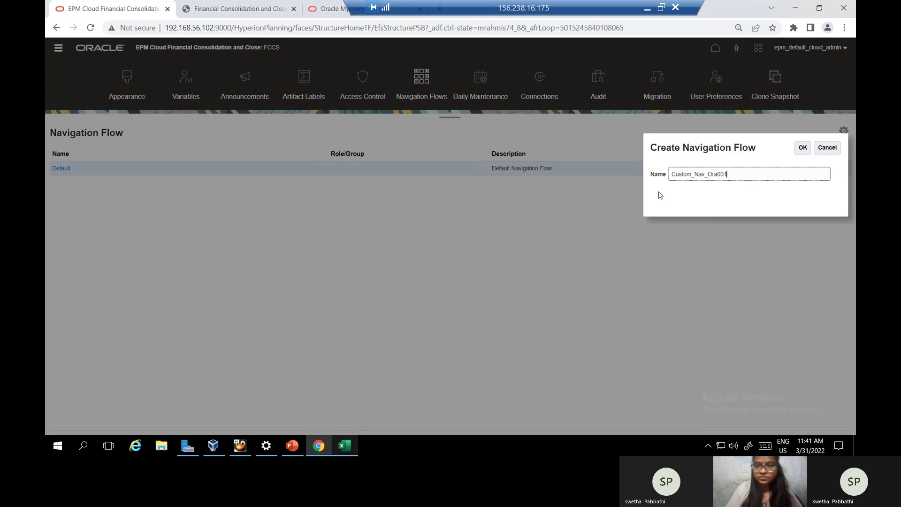
left_click(802, 148)
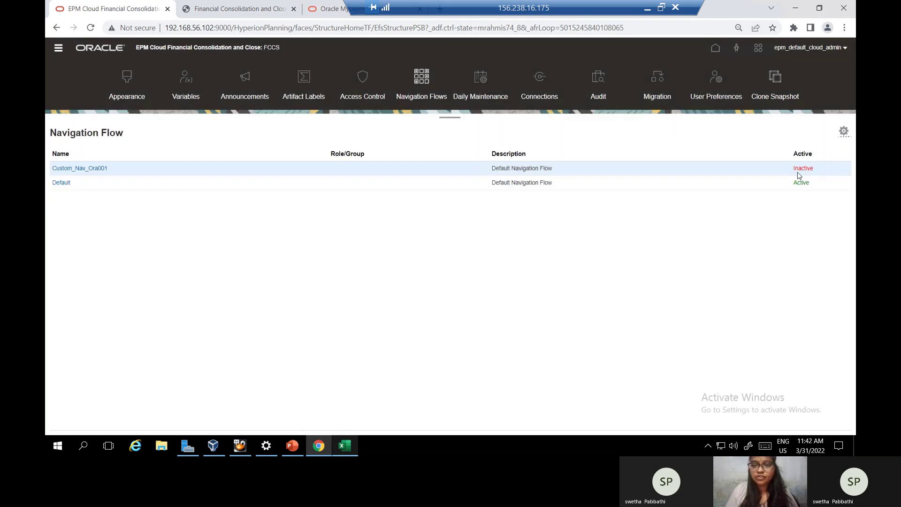
- Following the guide, open the Custom_Nav_Ora001 flow in FCCS and remove Tasks, Dashboards and Infolets from its navigation, confirming each removal
left_click(215, 9)
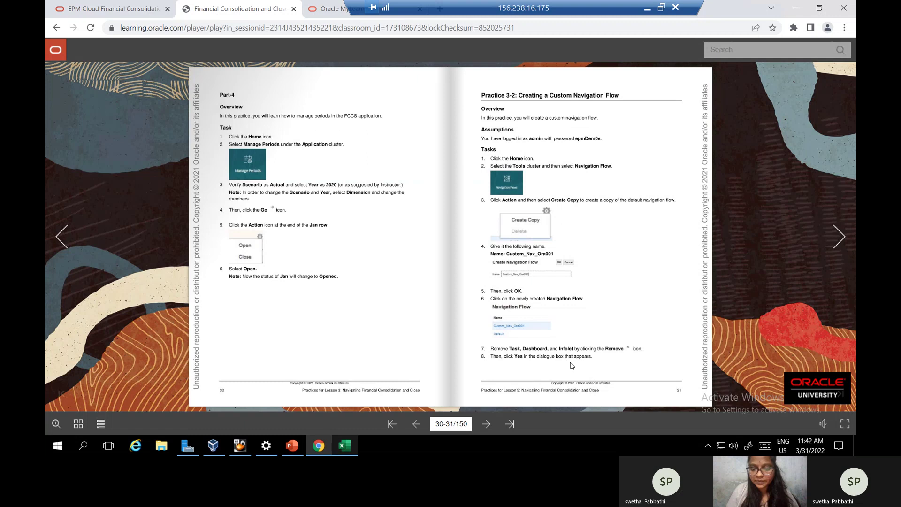
left_click(113, 8)
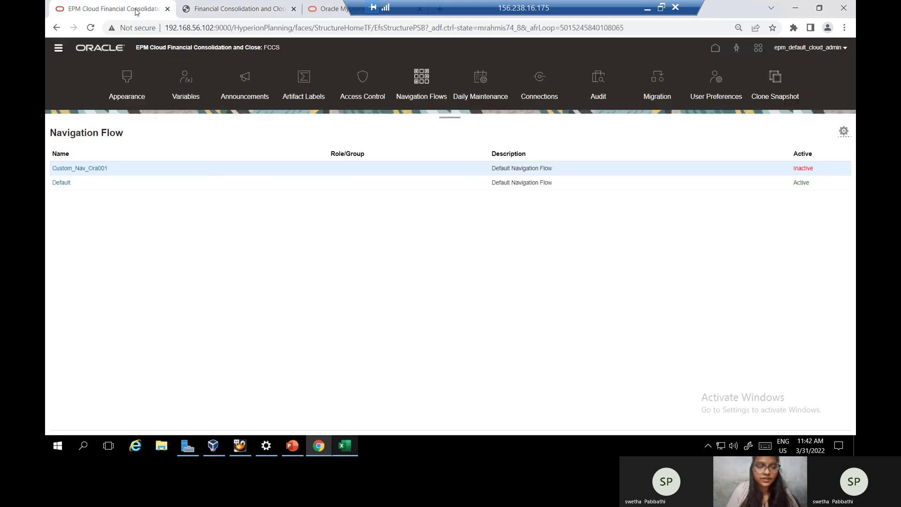
left_click(94, 169)
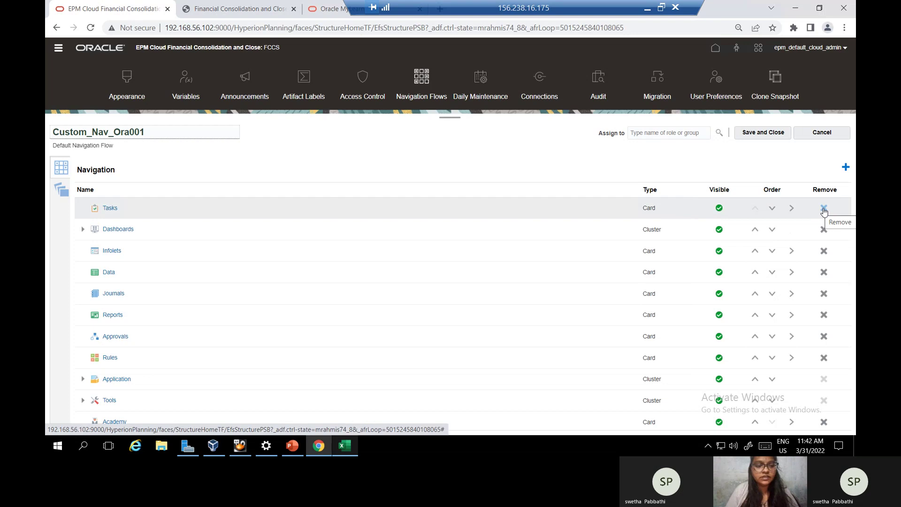
left_click(263, 7)
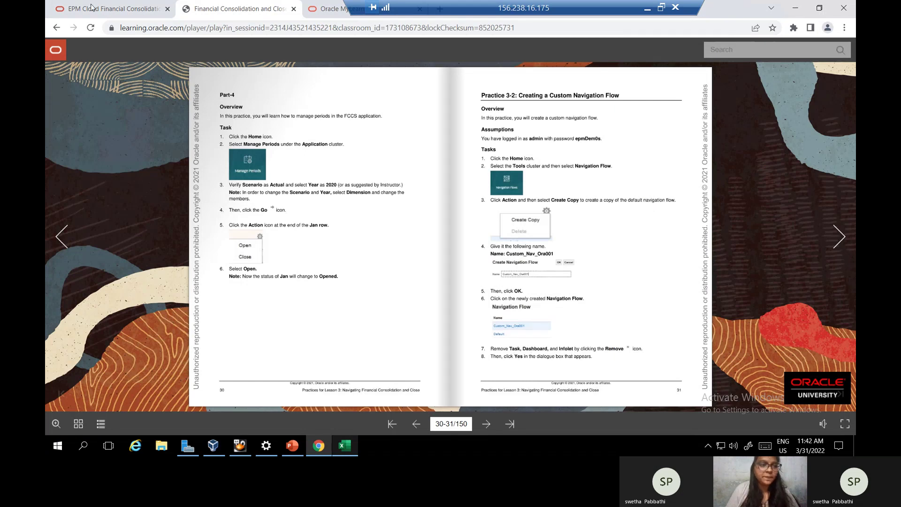
left_click(113, 14)
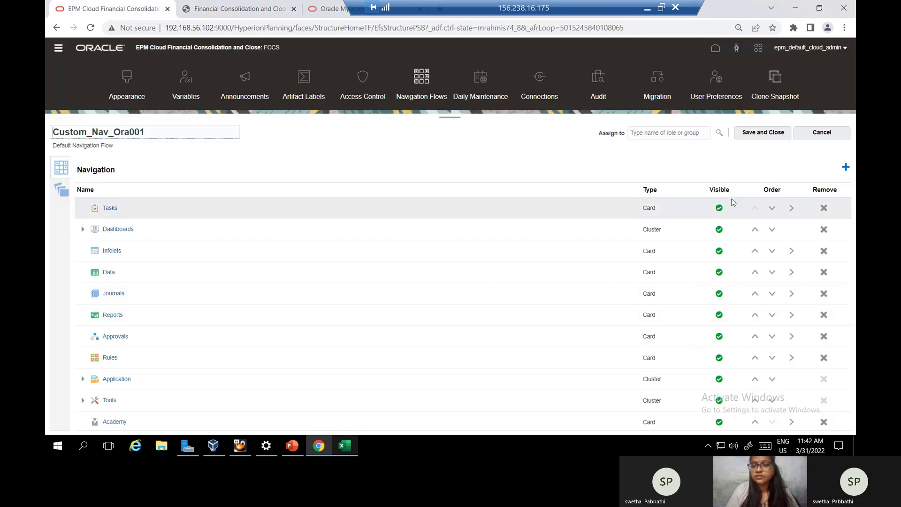
left_click(824, 209)
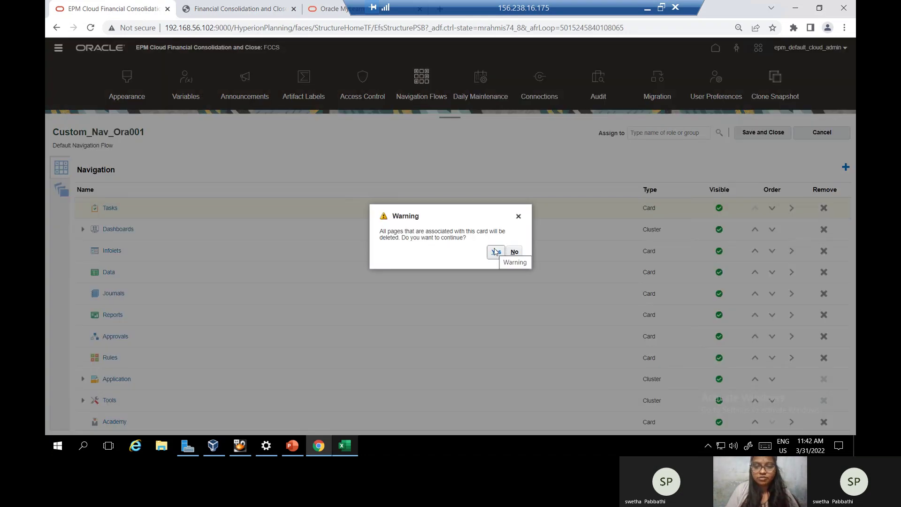
left_click(495, 252)
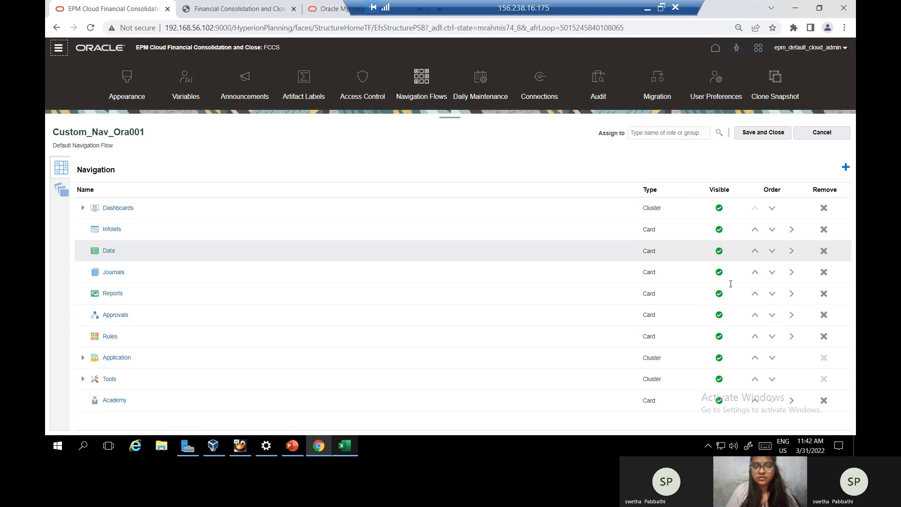
left_click(822, 208)
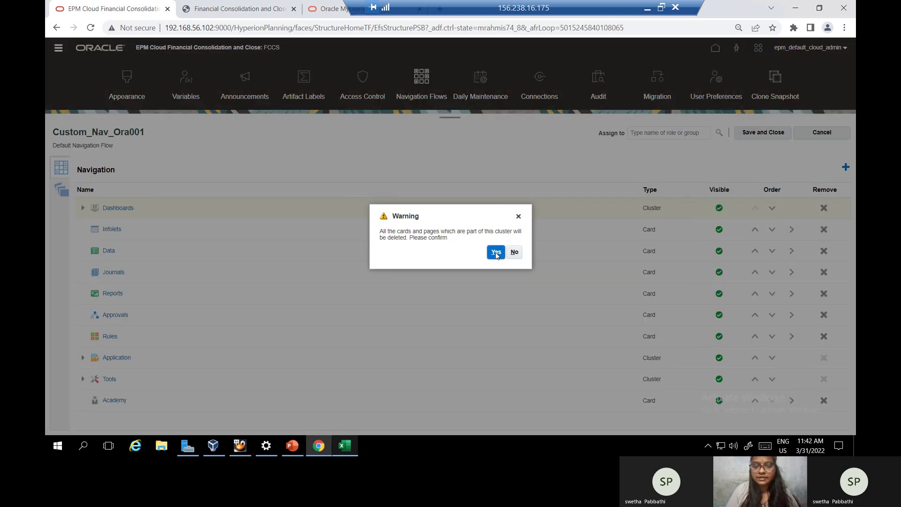
left_click(496, 253)
left_click(824, 207)
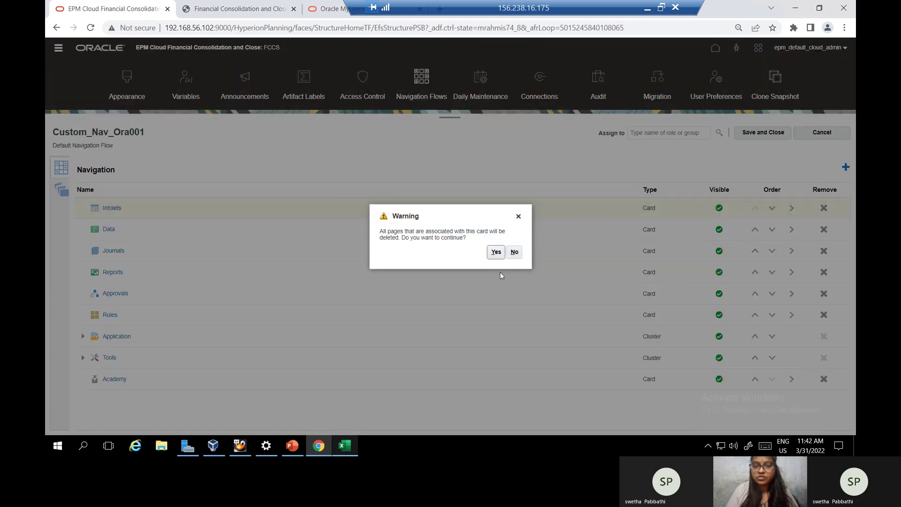
left_click(498, 253)
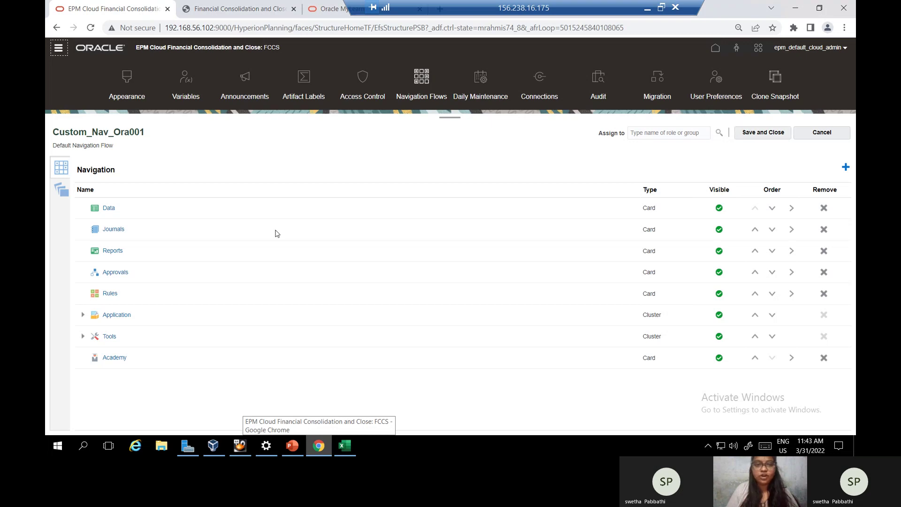
- Following guide pages 32-33, assign Custom_Nav_Ora001 to the Service Administrator group in FCCS, and save and close the flow
left_click(248, 14)
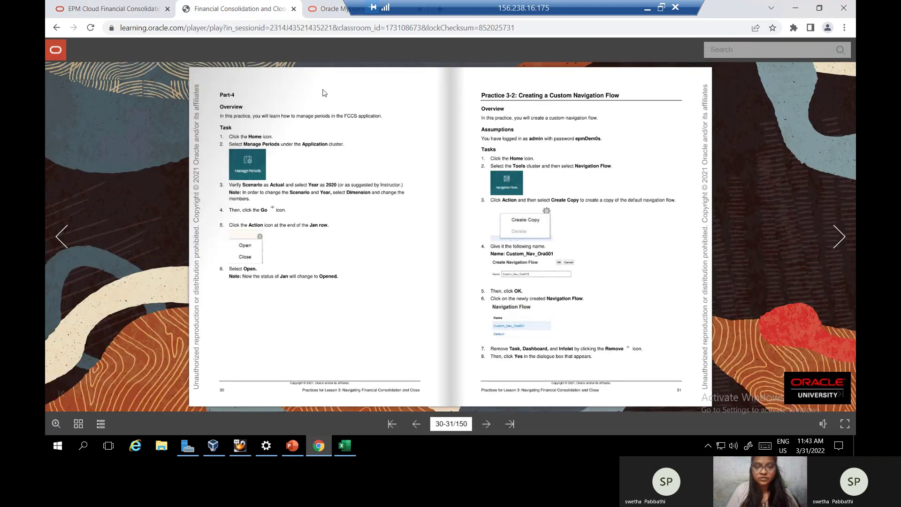
left_click(838, 238)
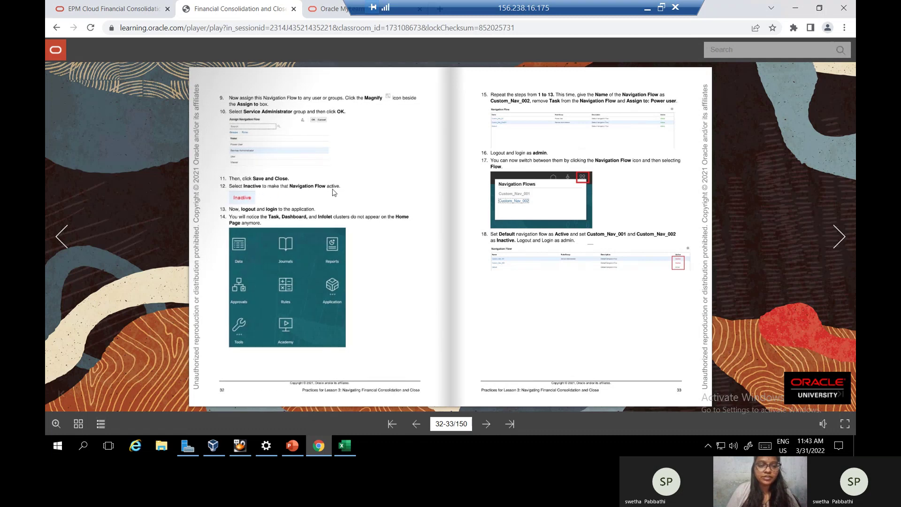
left_click(114, 12)
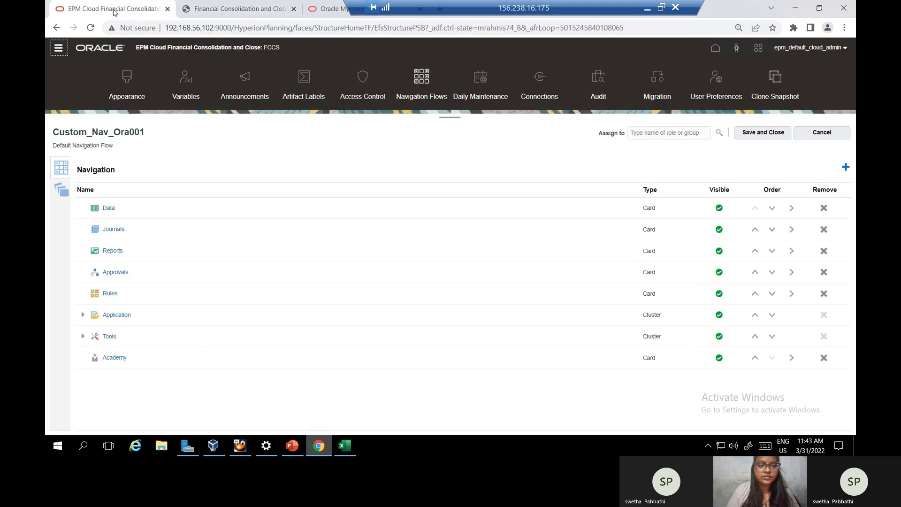
left_click(719, 134)
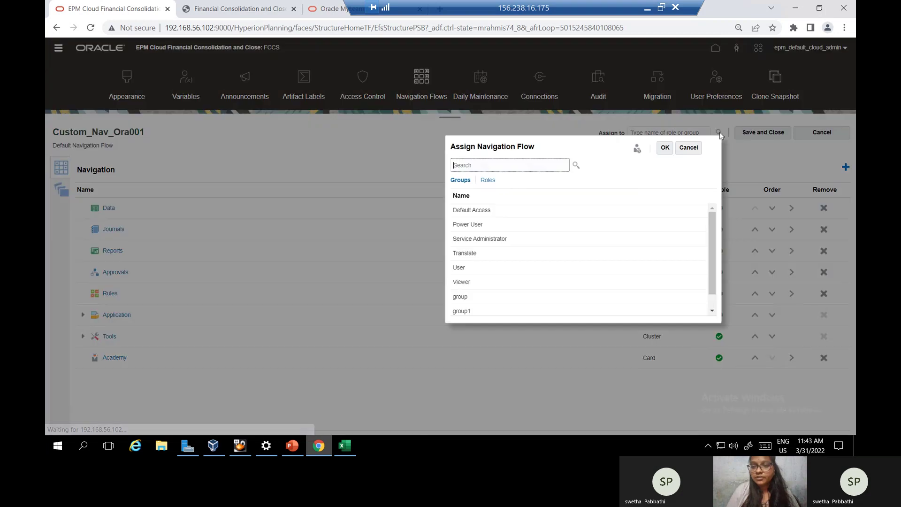
left_click(474, 238)
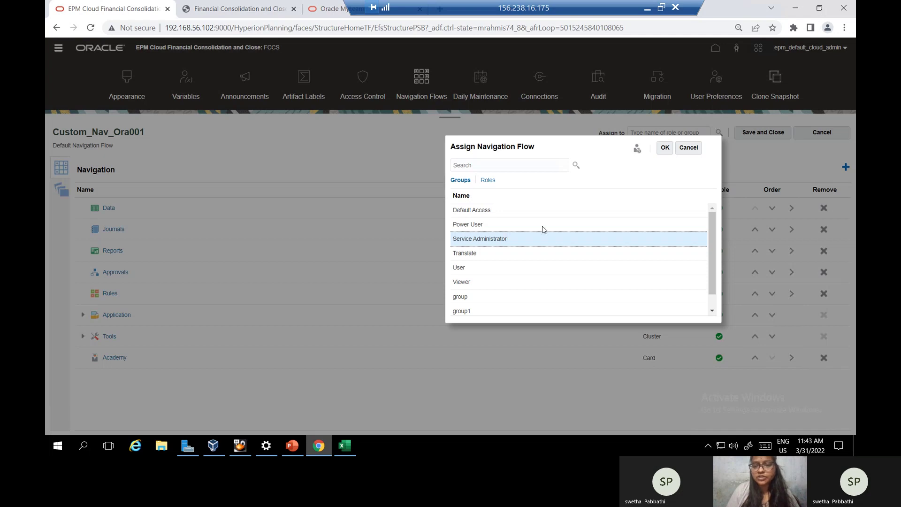
left_click(664, 148)
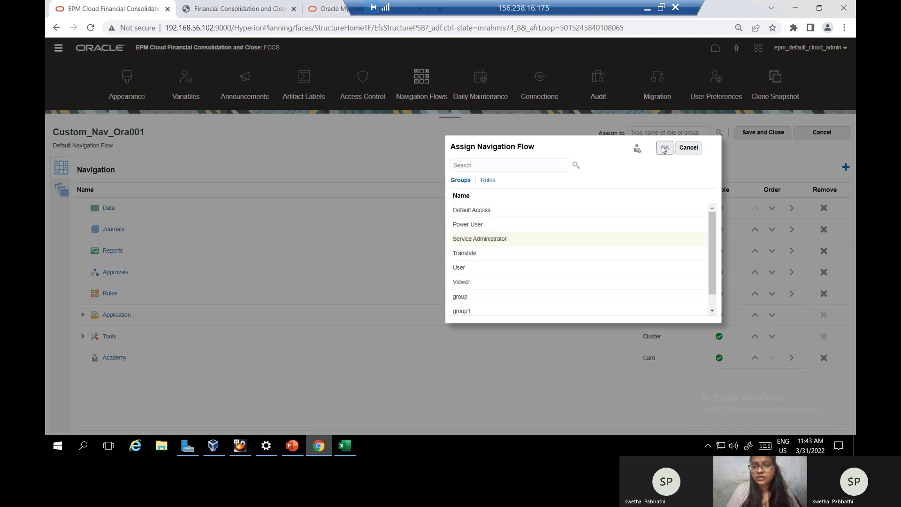
left_click(770, 133)
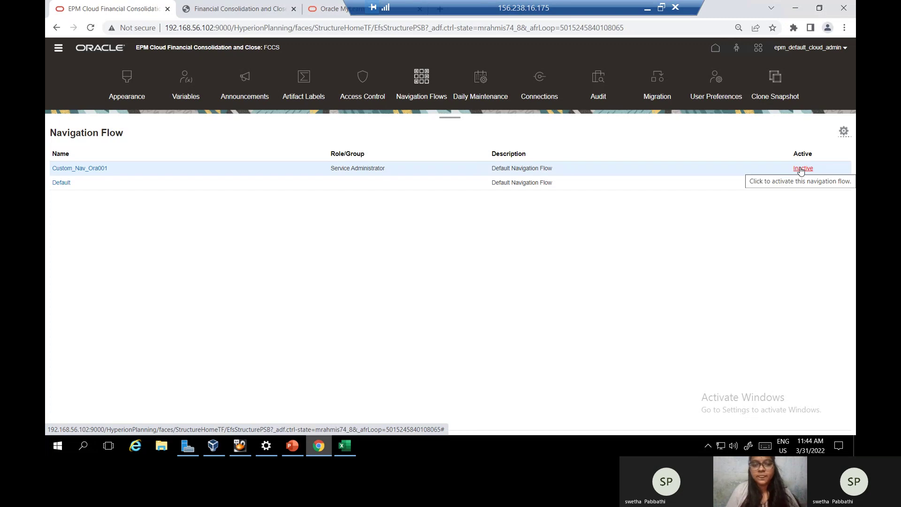
- Activate the Custom_Nav_Ora001 navigation flow in FCCS and check the instructions on guide pages 32-33
left_click(802, 169)
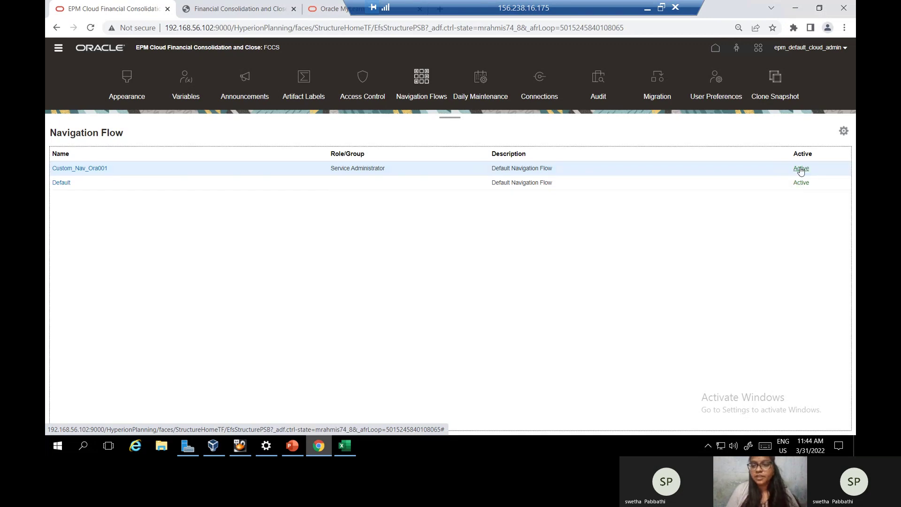
left_click(252, 10)
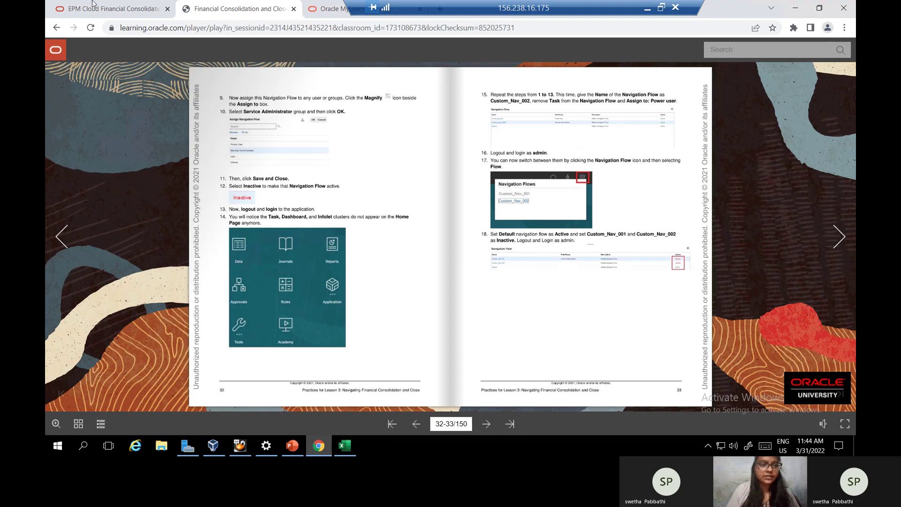
left_click(120, 10)
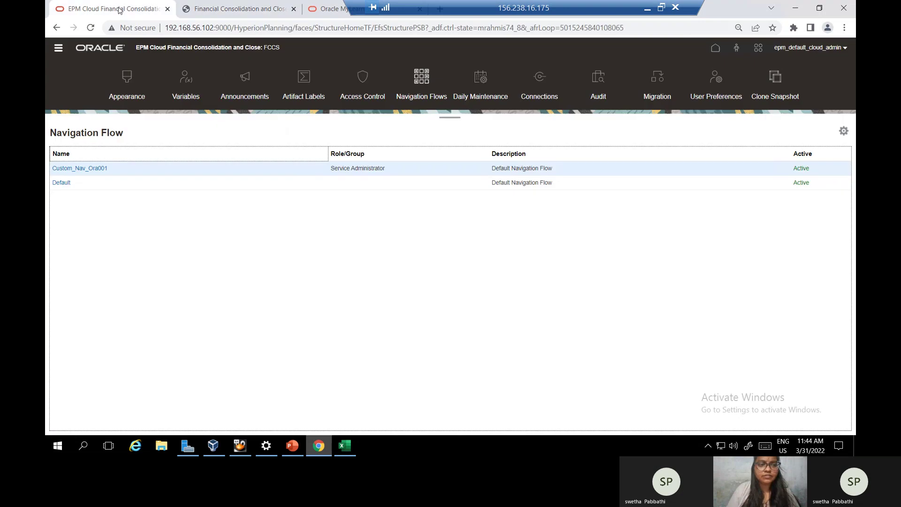
- Sign out of FCCS and sign back in with the administrator account's saved username and password
left_click(845, 49)
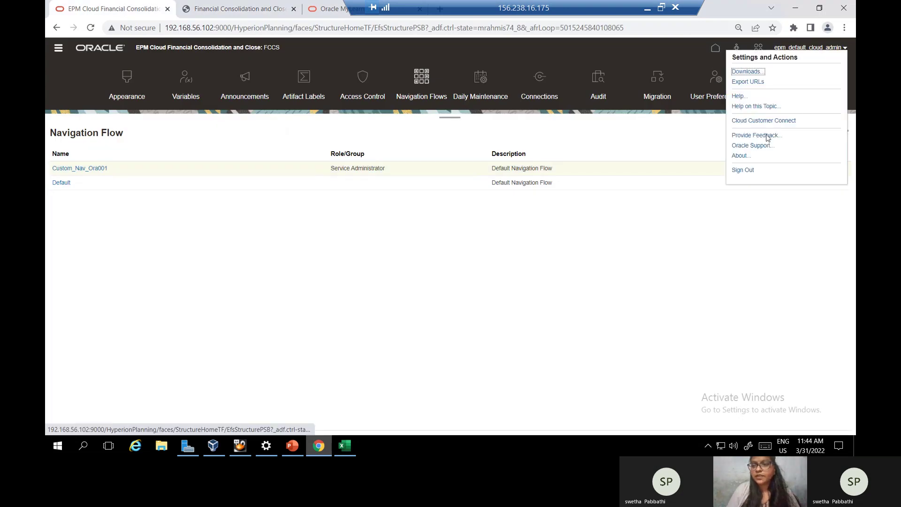
left_click(751, 171)
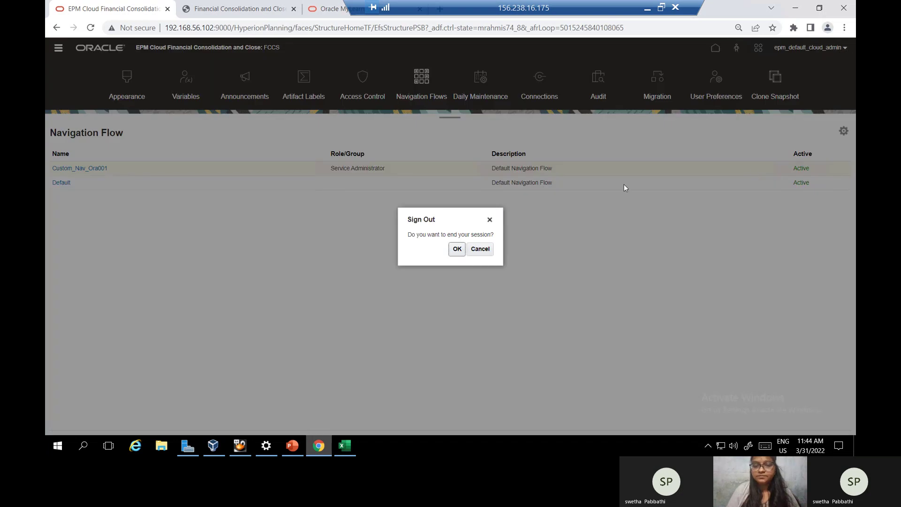
left_click(456, 249)
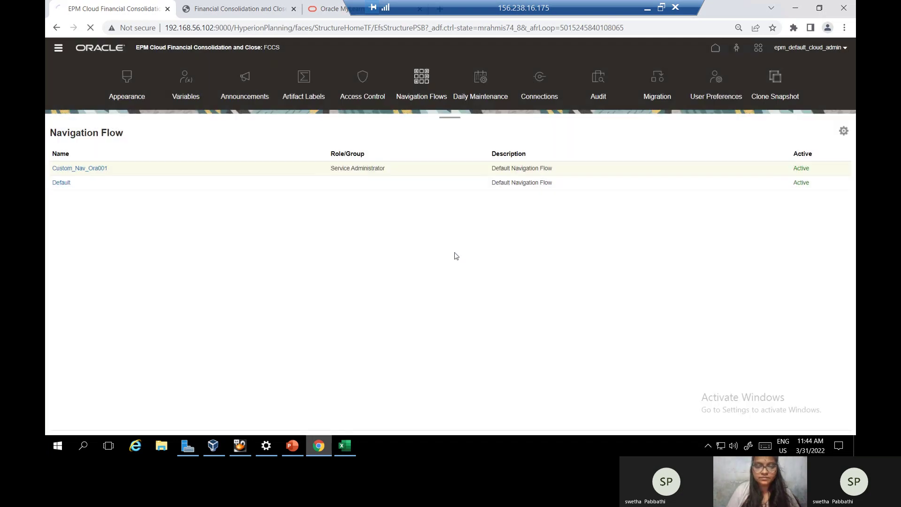
left_click(419, 229)
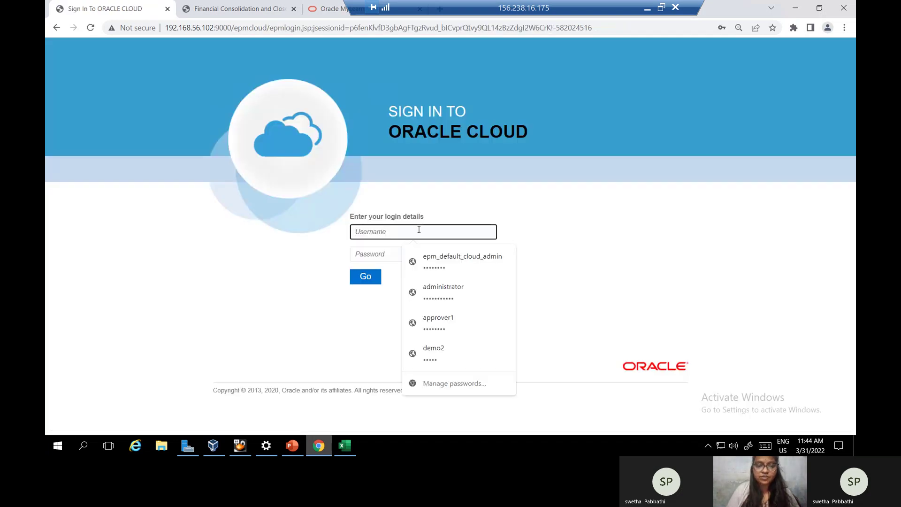
left_click(432, 260)
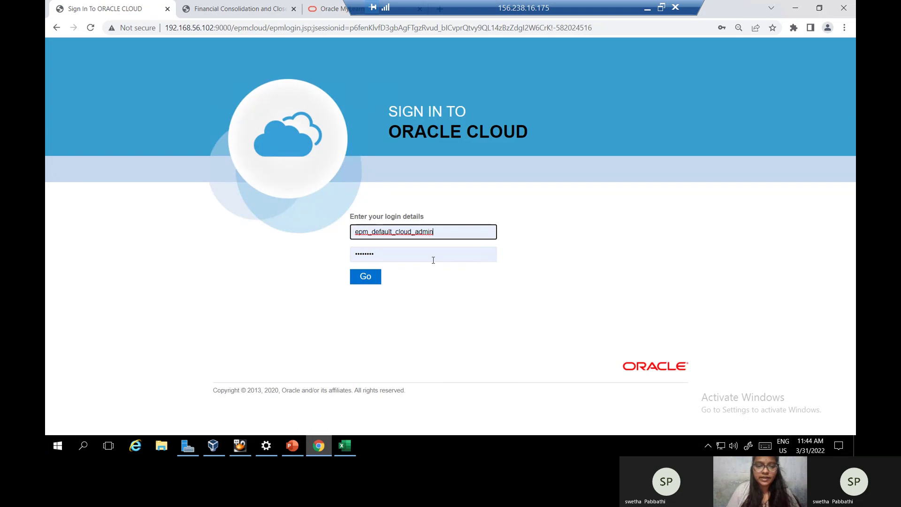
left_click(366, 276)
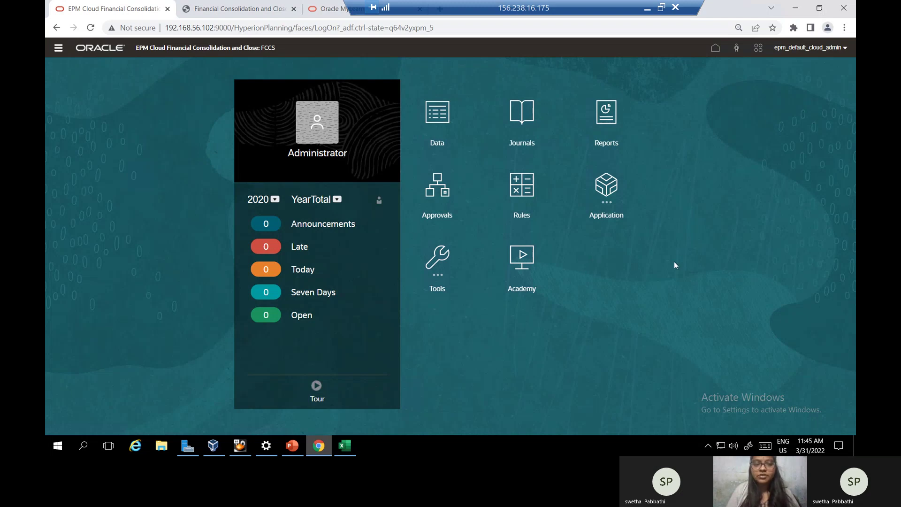
- Switch the home page from the Custom_Nav_Ora001 navigation flow to the Default flow
left_click(760, 53)
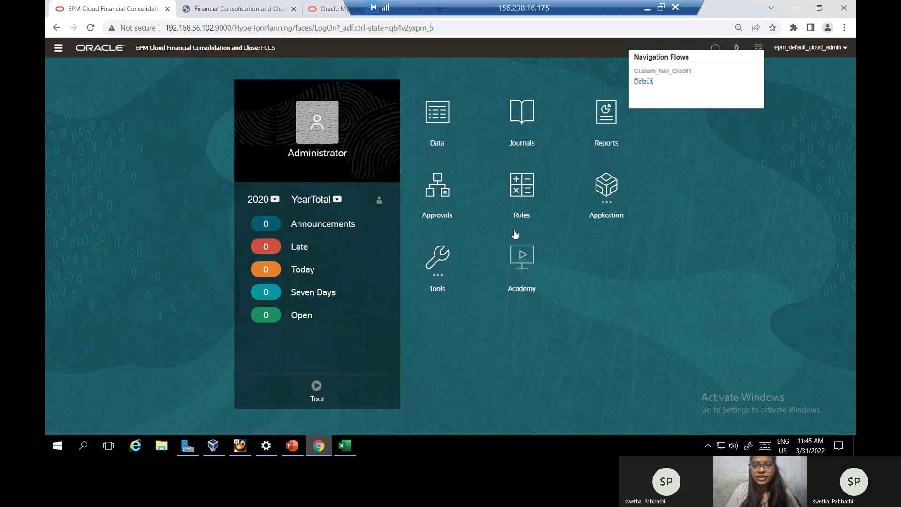
left_click(648, 83)
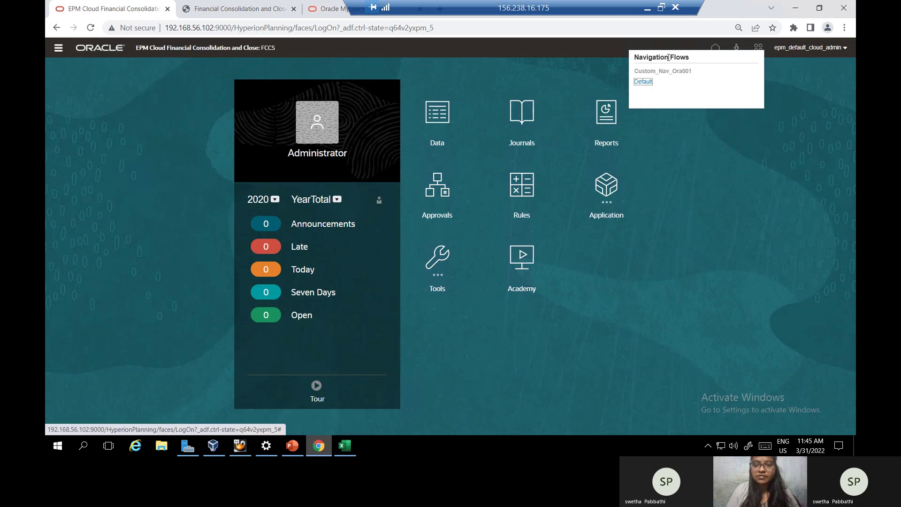
left_click(649, 83)
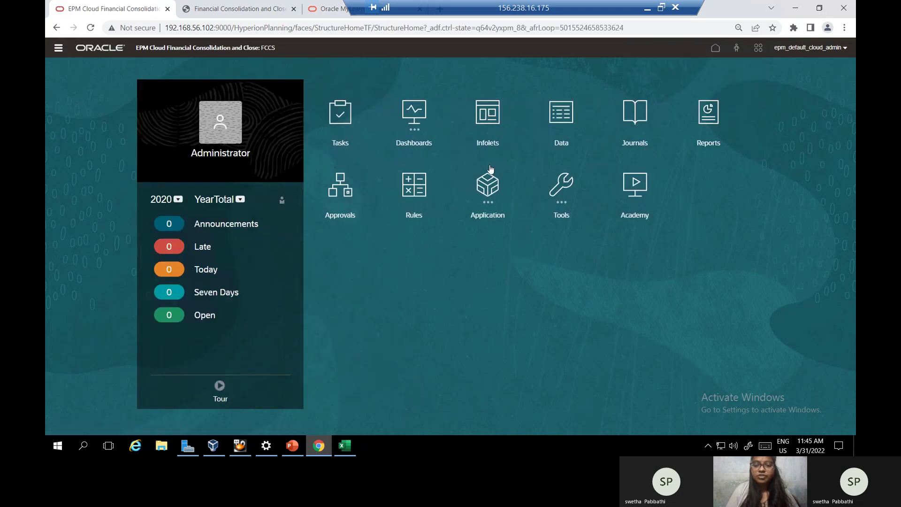
- Following guide step 15, open Navigation Flows in FCCS and start creating a copy of Custom_Nav_Ora001
left_click(217, 11)
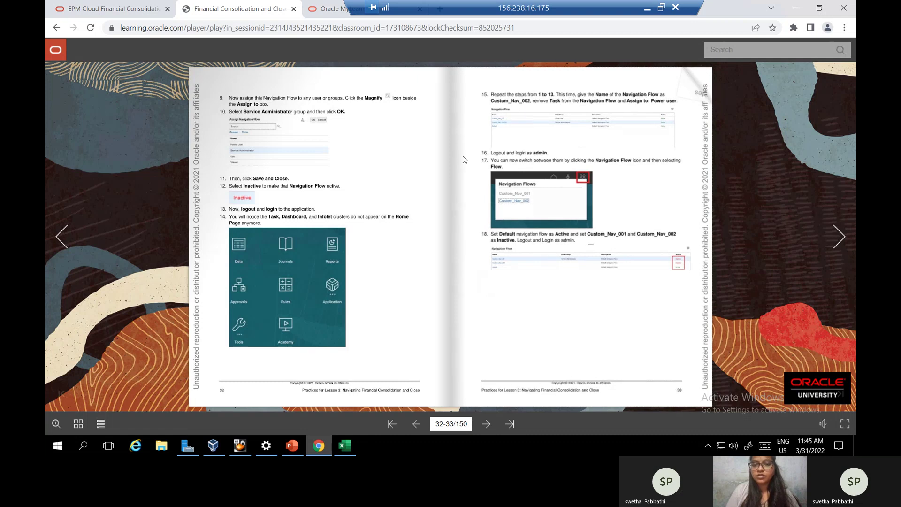
left_click(98, 3)
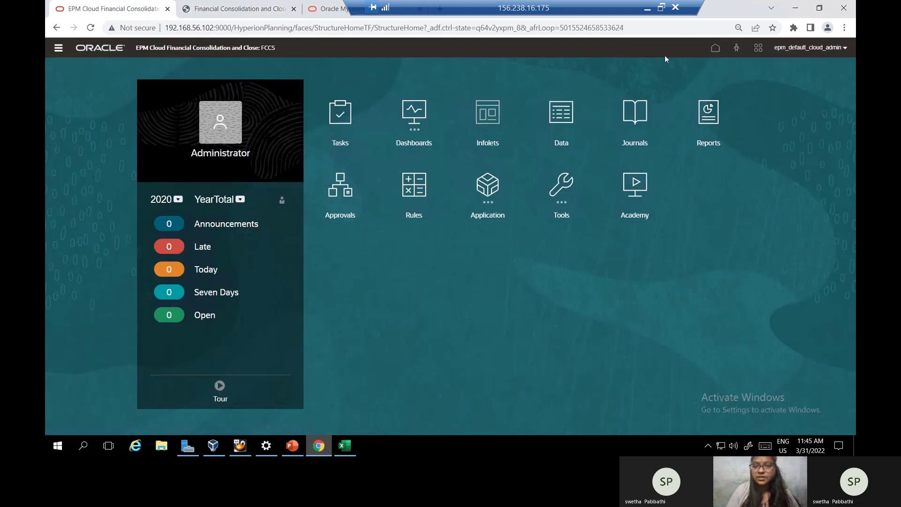
left_click(58, 48)
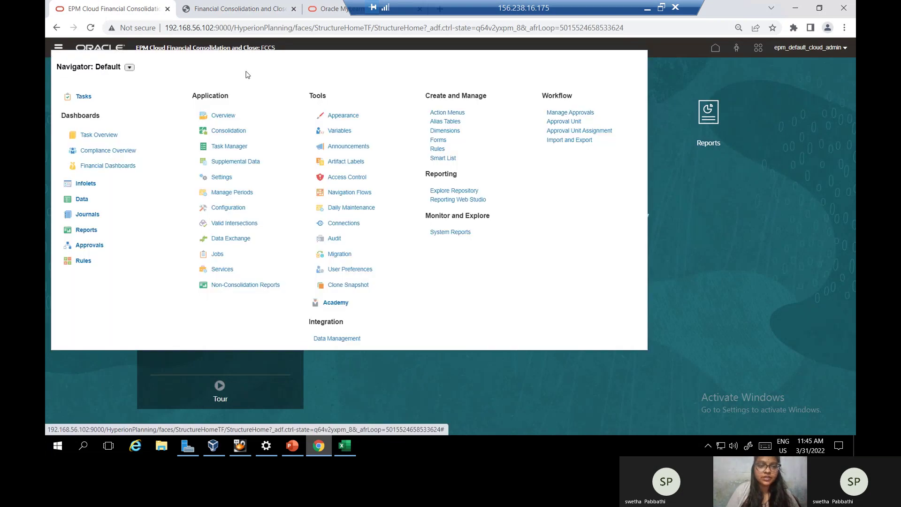
left_click(346, 192)
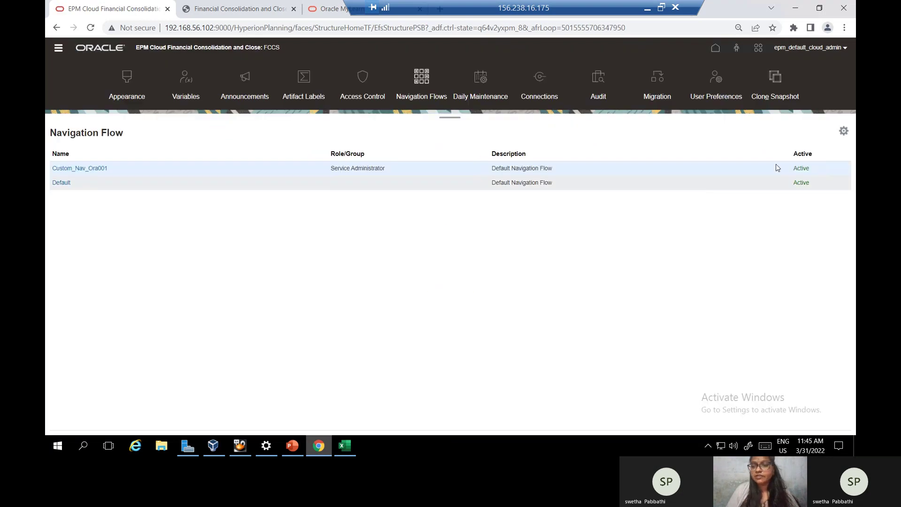
left_click(844, 132)
left_click(826, 141)
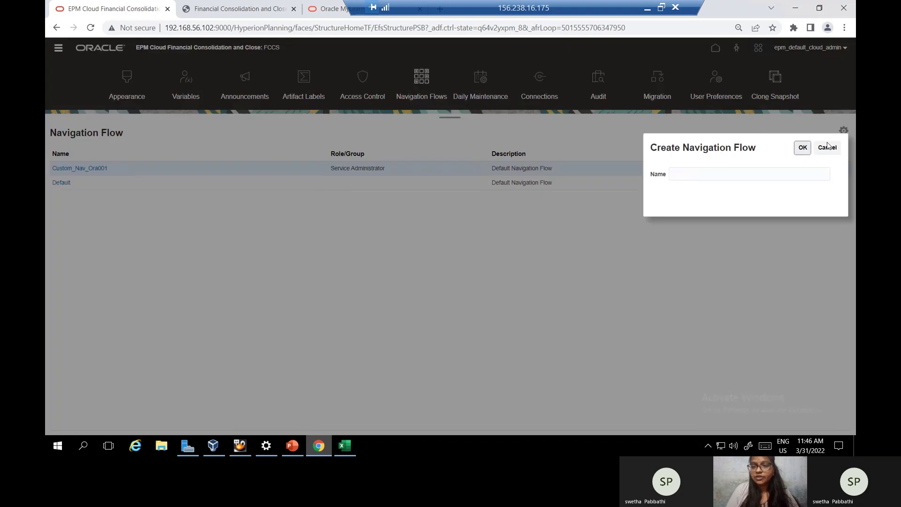
- Name the copied navigation flow Custom_Nav_Ora002 and create it
left_click(711, 172)
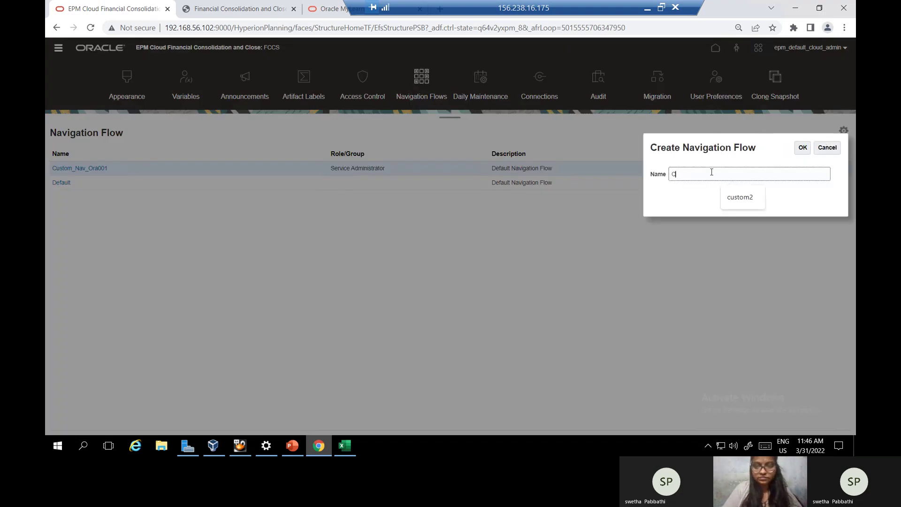
type("Cuat")
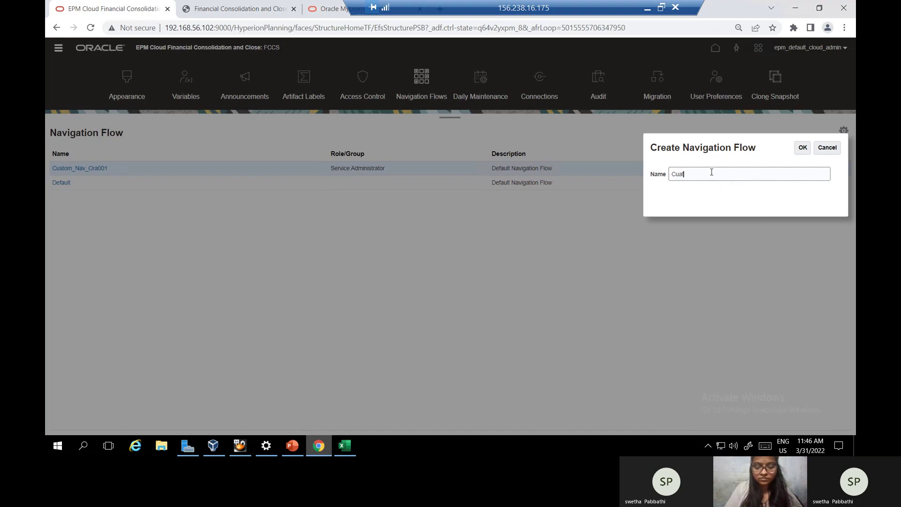
key("BackSpace")
key("BackSpace")
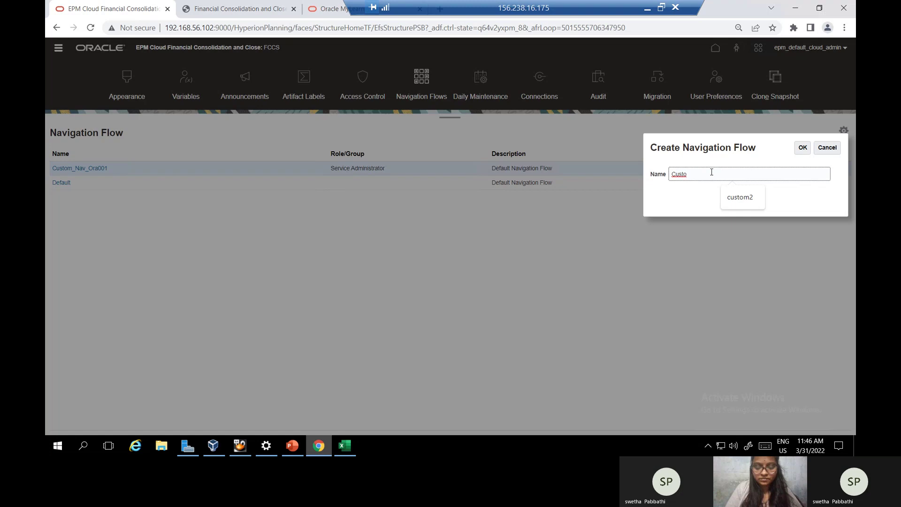
type("stom_")
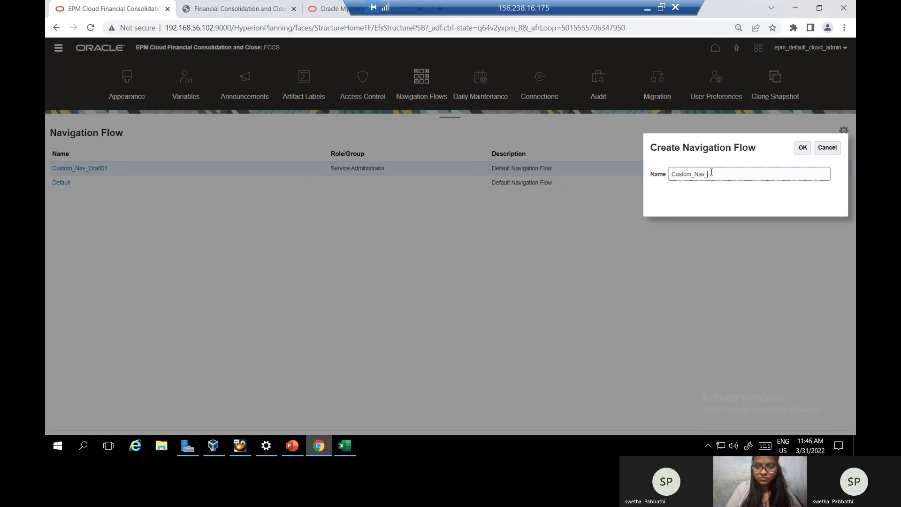
type("Nav_Ora002")
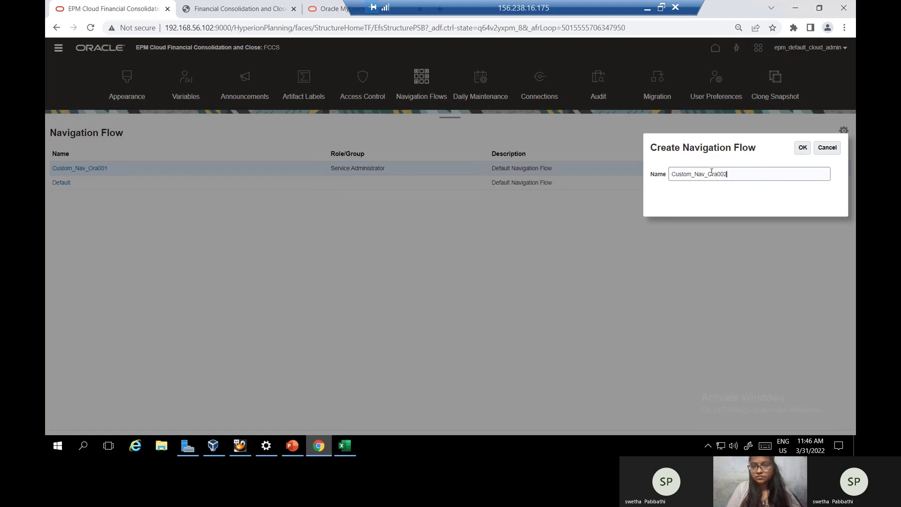
left_click(802, 148)
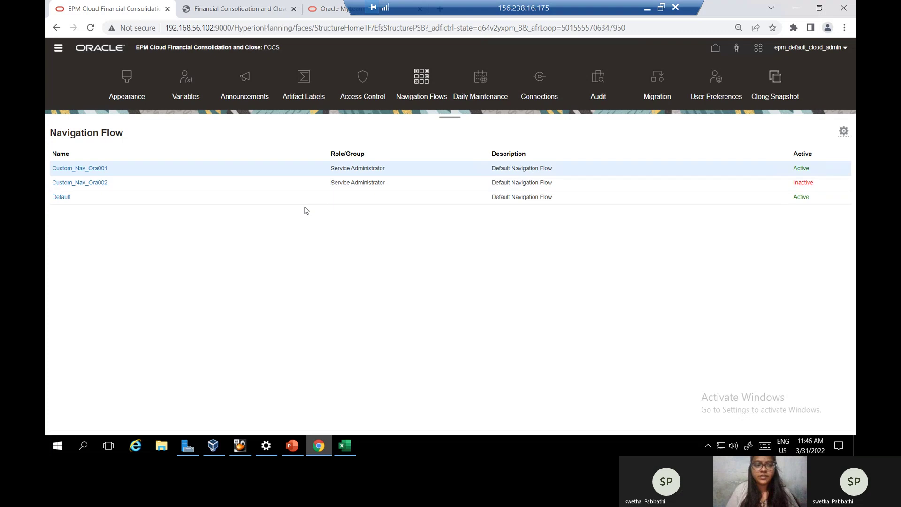
- Inspect the Custom_Nav_Ora002 flow without editing it, return to the Navigation Flows list and deactivate Custom_Nav_Ora001
left_click(92, 183)
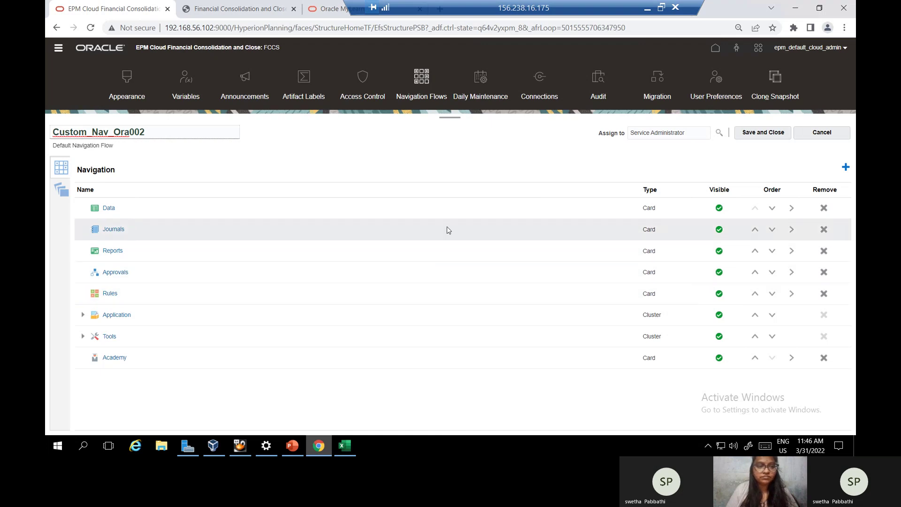
left_click(56, 28)
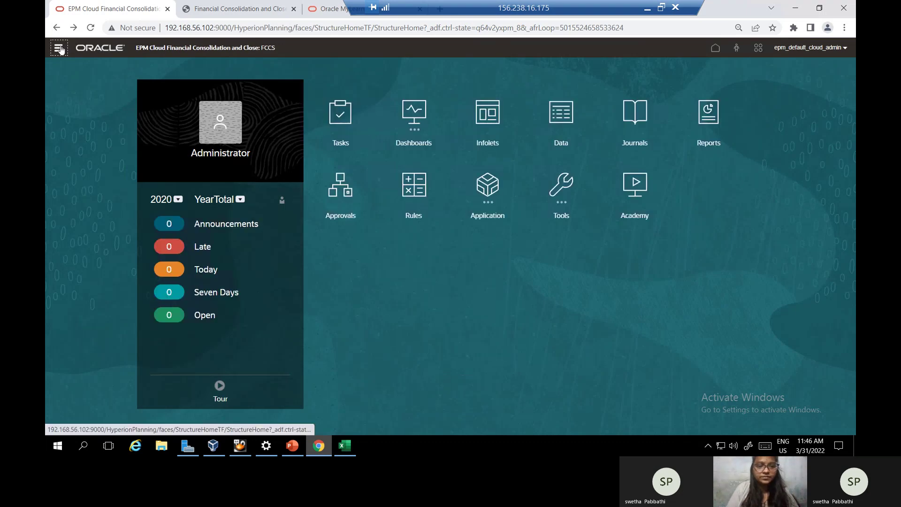
left_click(60, 49)
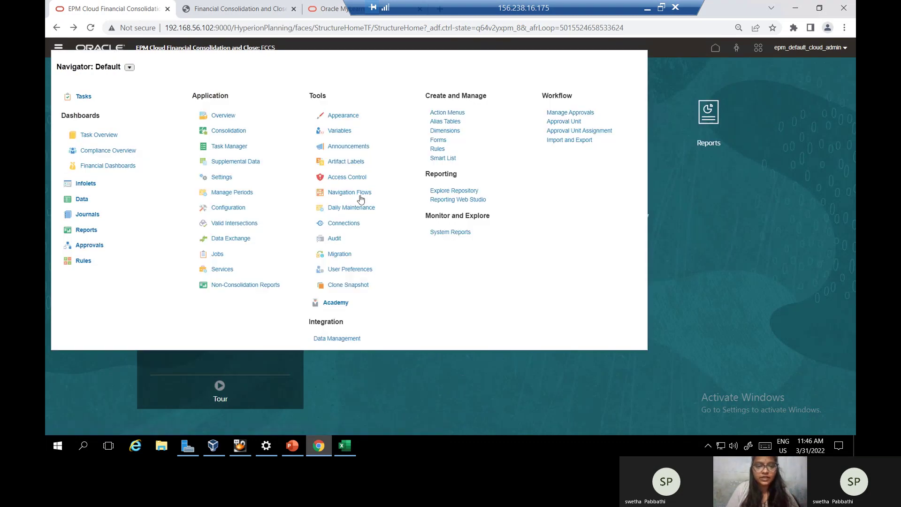
left_click(362, 193)
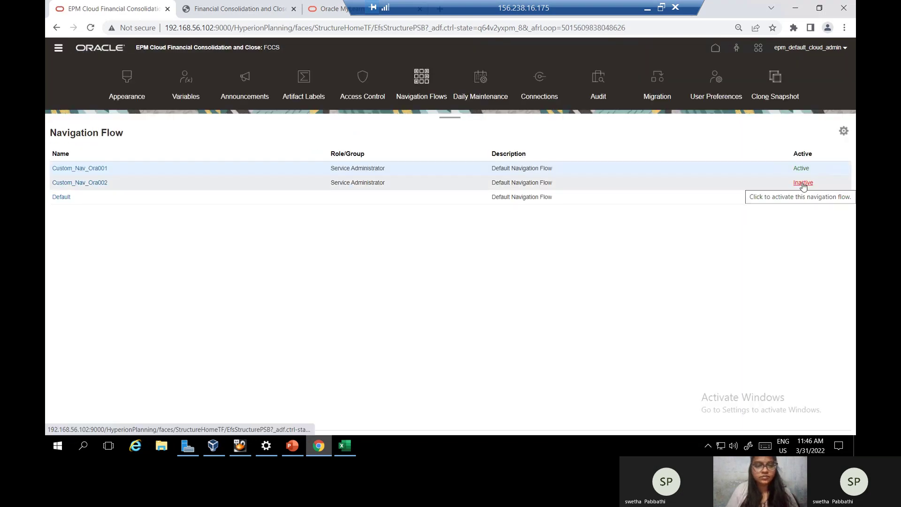
left_click(803, 169)
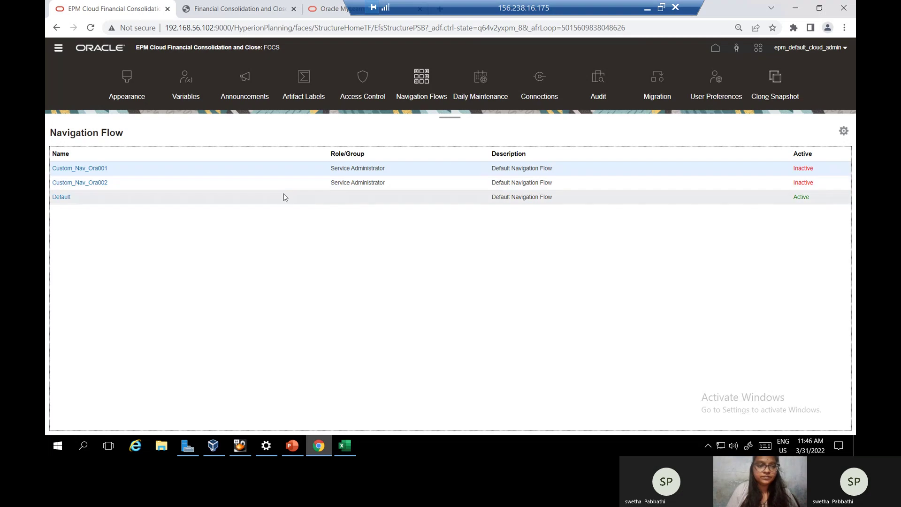
- Activate Custom_Nav_Ora002 in the Navigation Flows list and open it to view its navigation items and assignment
left_click(97, 183)
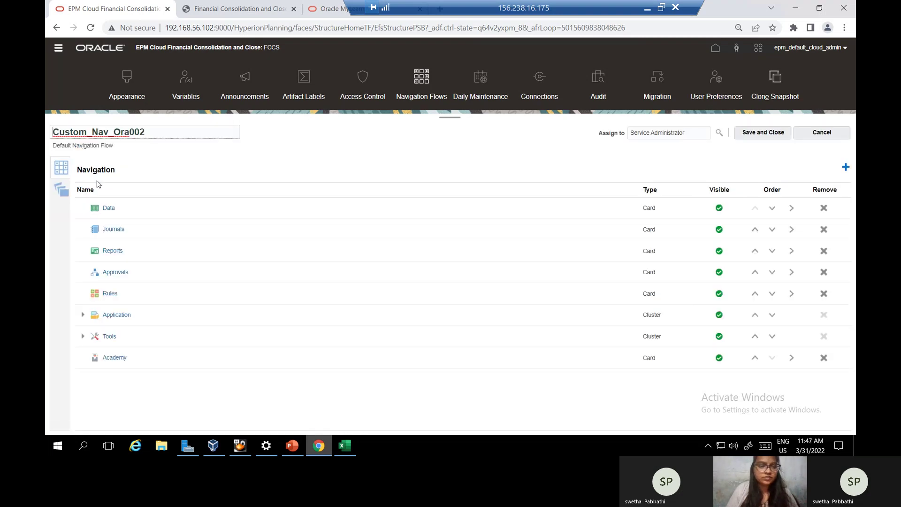
left_click(56, 30)
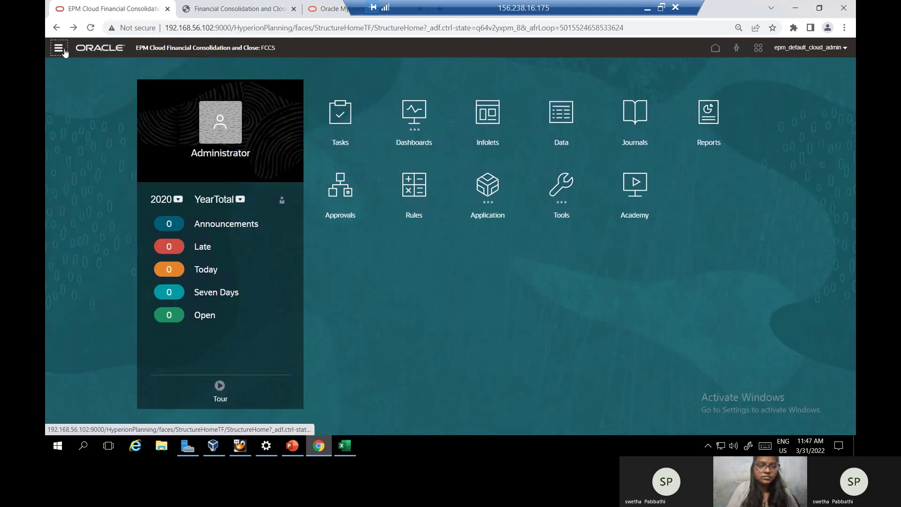
left_click(59, 49)
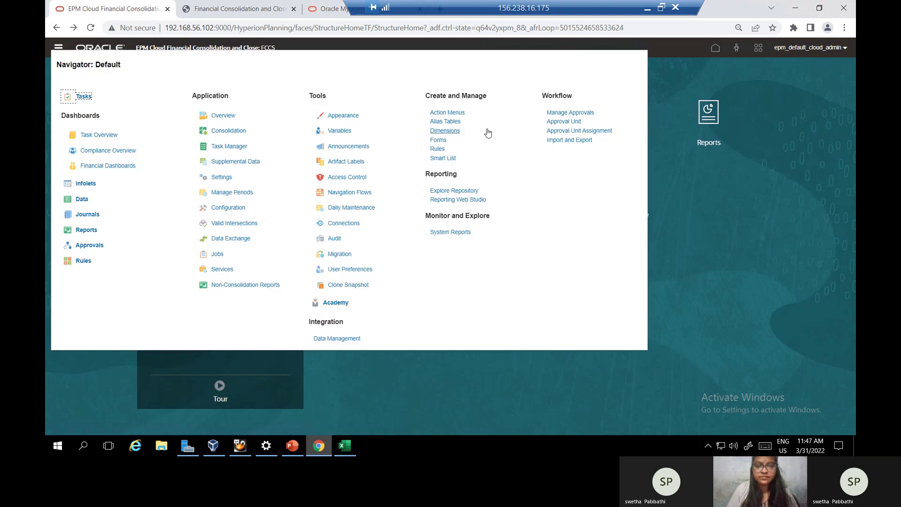
left_click(358, 192)
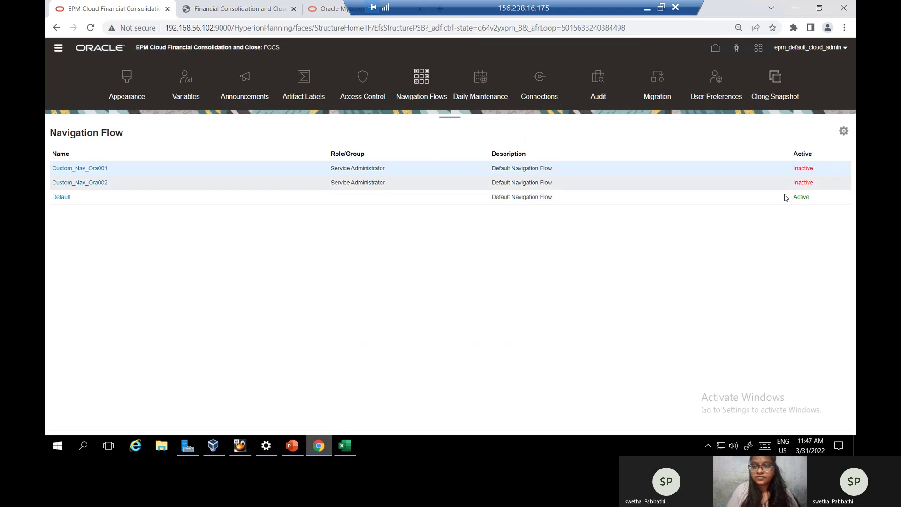
left_click(802, 183)
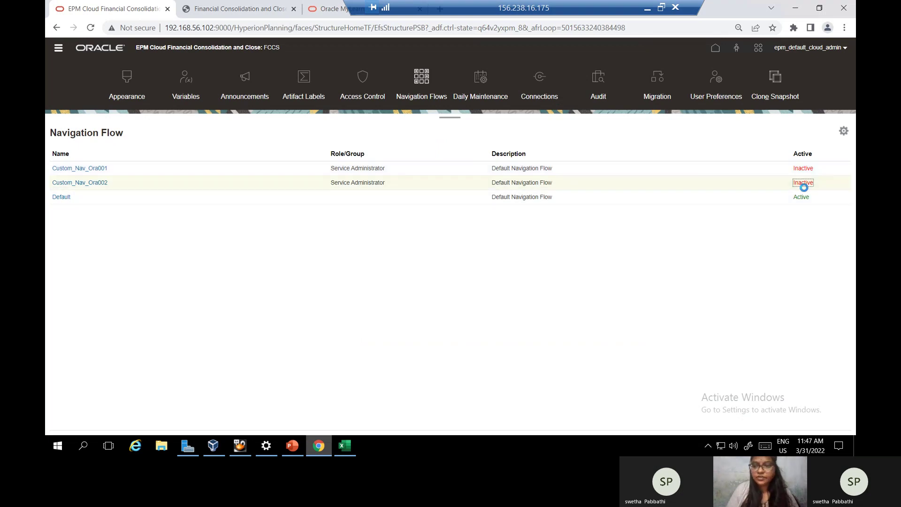
left_click(803, 184)
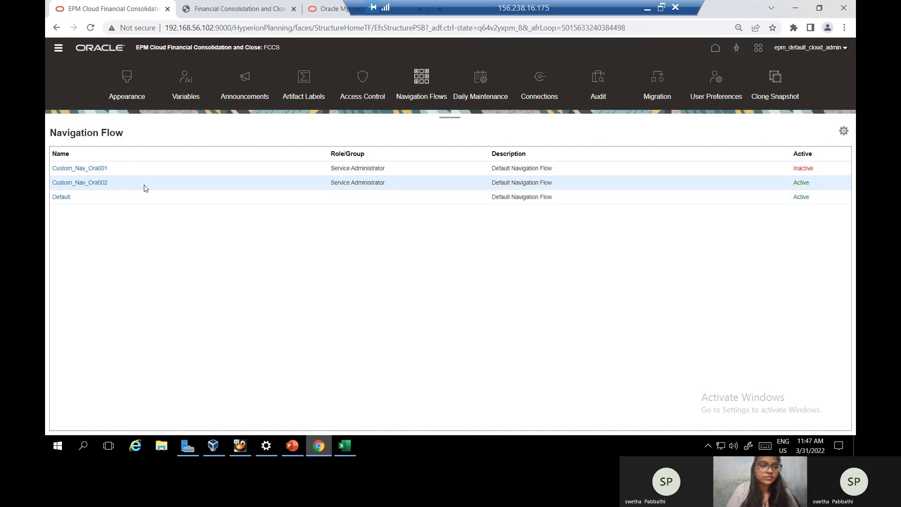
left_click(105, 183)
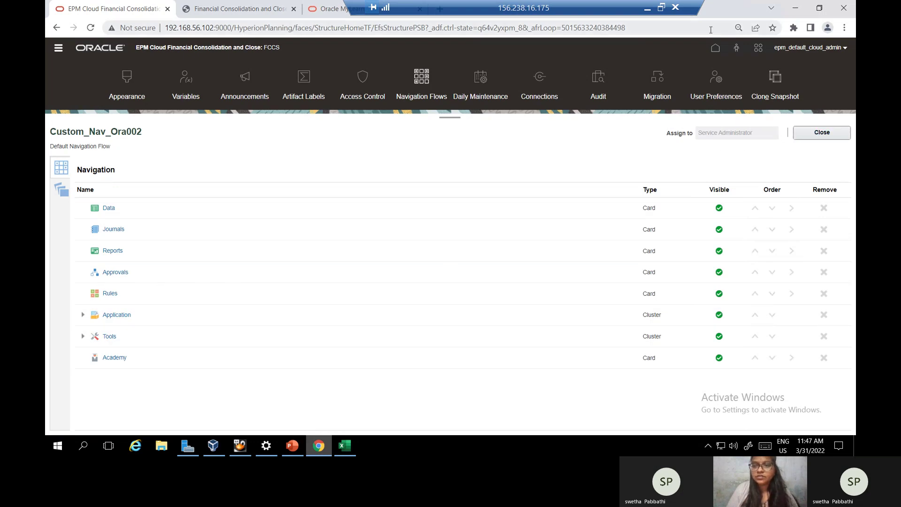
- Check guide steps 16 to 18 on switching navigation flows, and look through the FCCS account options and the Navigator
left_click(844, 49)
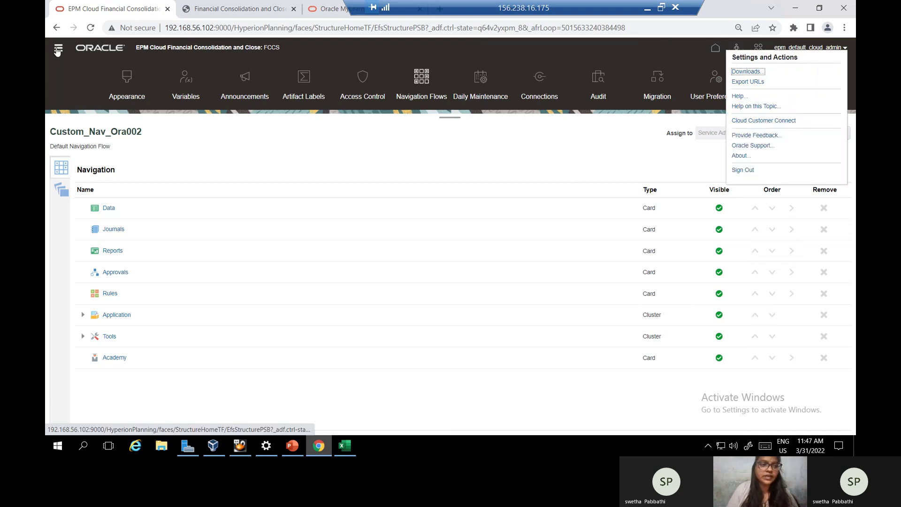
left_click(225, 8)
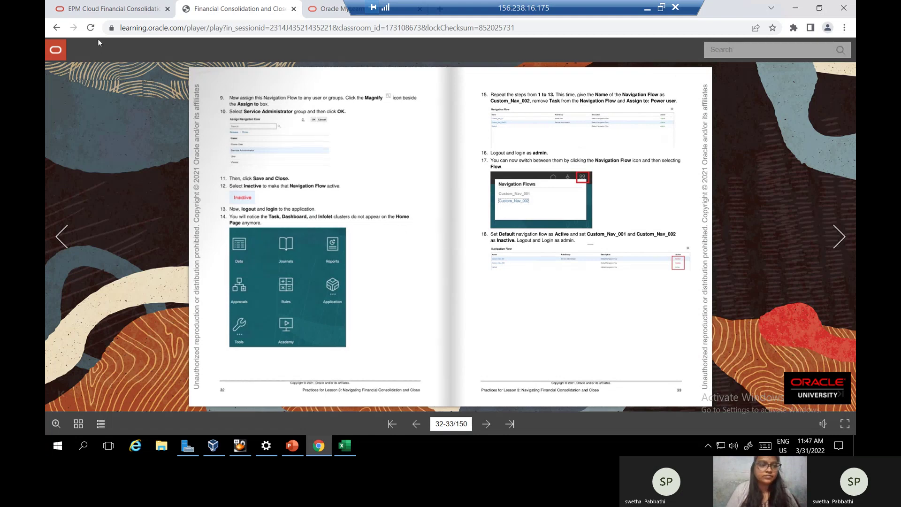
left_click(120, 10)
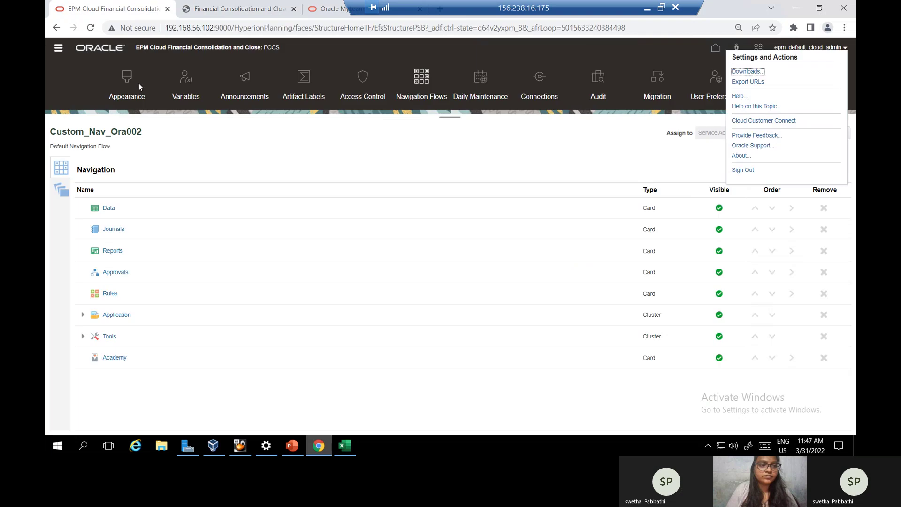
left_click(58, 49)
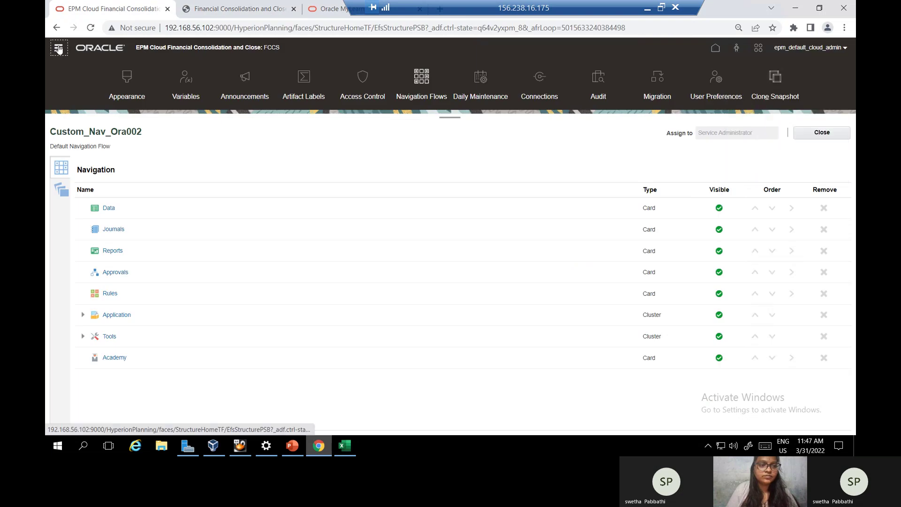
left_click(58, 48)
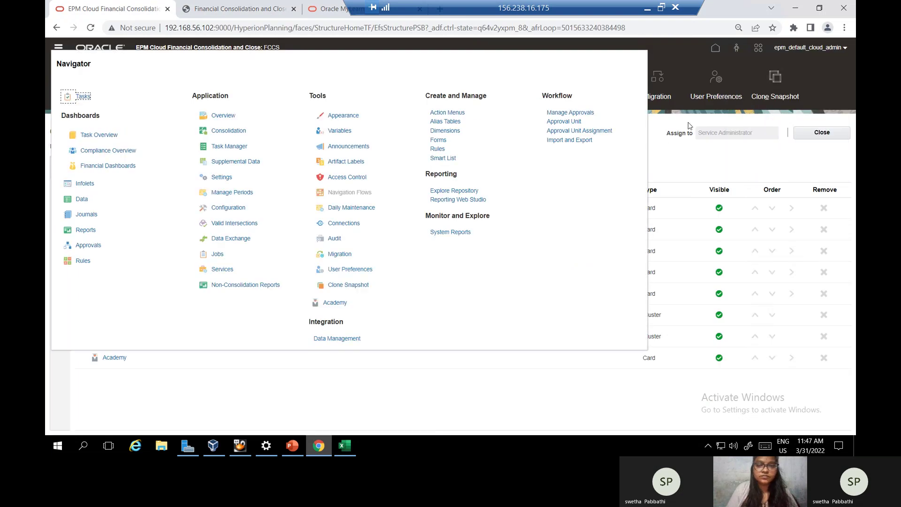
left_click(678, 50)
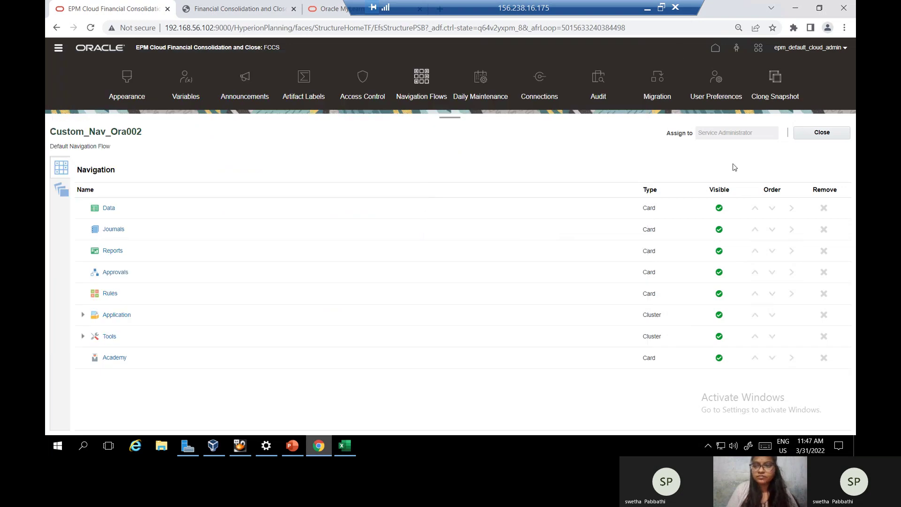
- Close the Custom_Nav_Ora002 flow and set it to Inactive in the Navigation Flow list
left_click(819, 136)
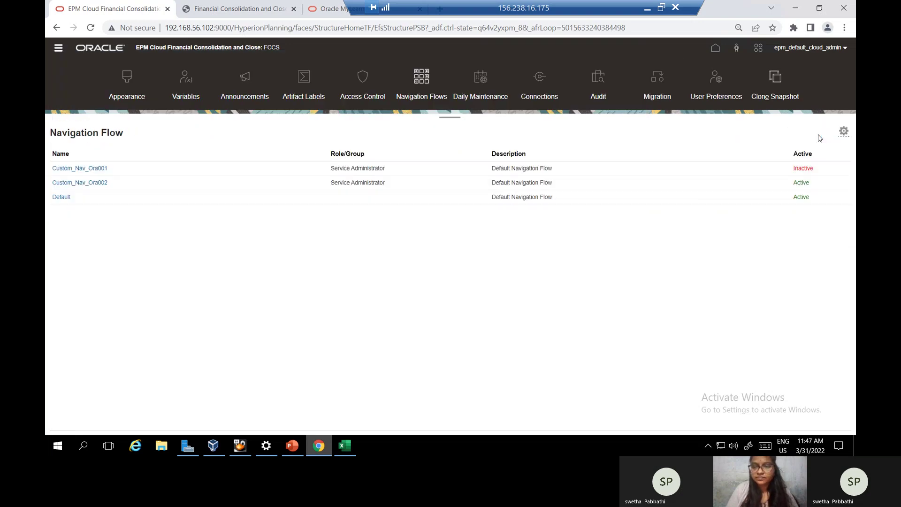
left_click(800, 184)
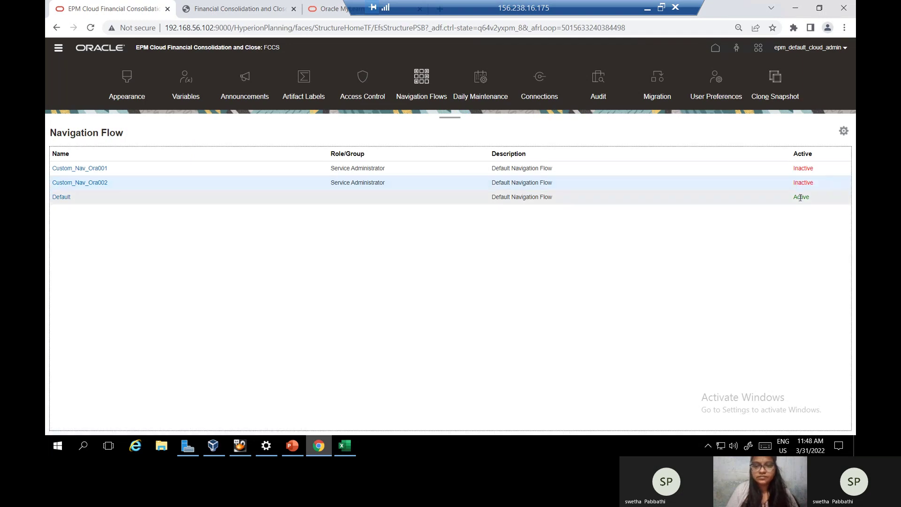
- Open the Settings and Actions options of the signed-in account
left_click(845, 48)
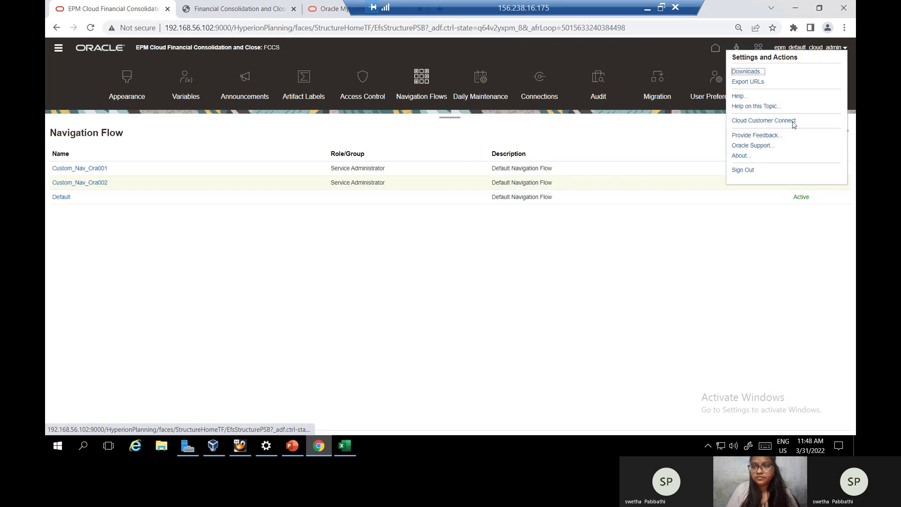
- Sign out of the application and sign back in with the administrator account's saved username and password
left_click(745, 172)
left_click(455, 248)
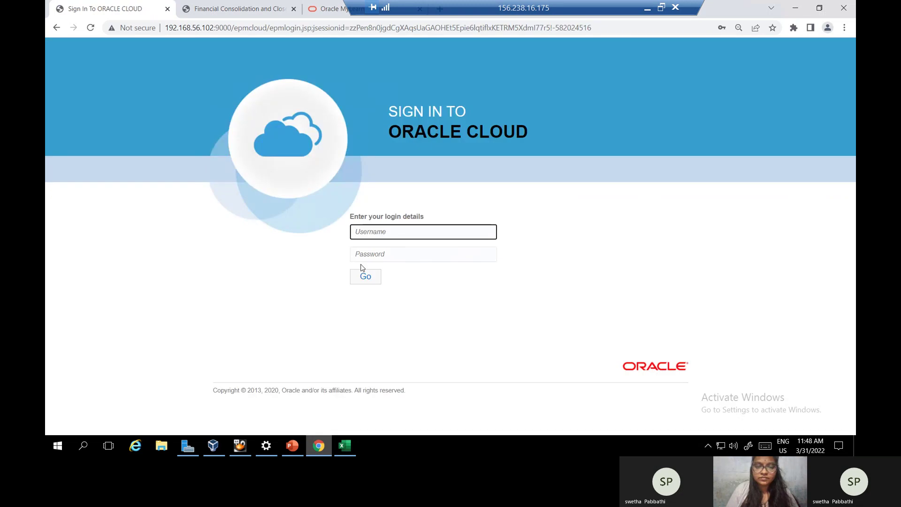
left_click(394, 231)
left_click(429, 269)
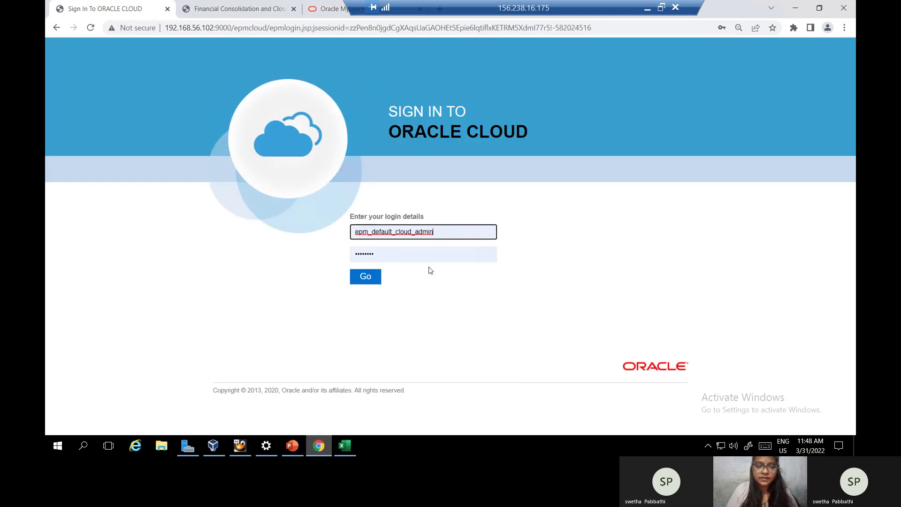
left_click(366, 276)
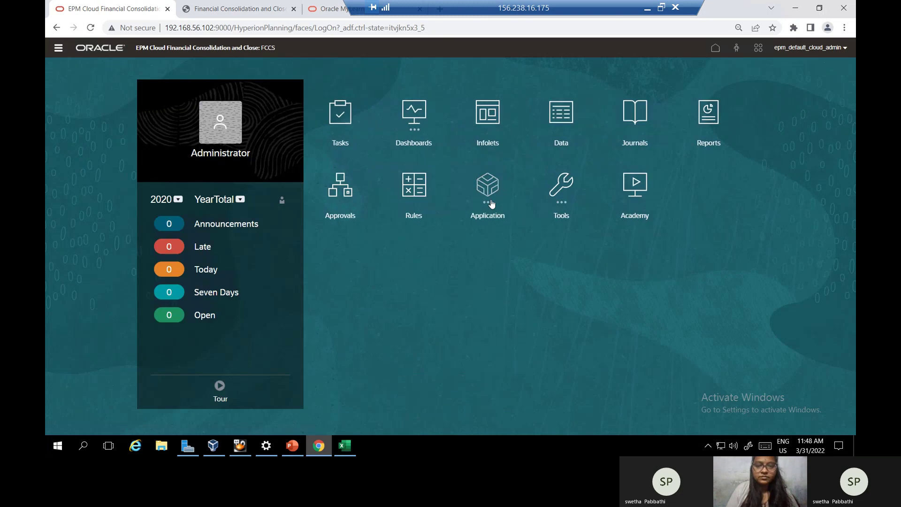
- In the navigation flow settings, reassign Custom_Nav_Ora002 to the Power User group and save the flow
left_click(59, 48)
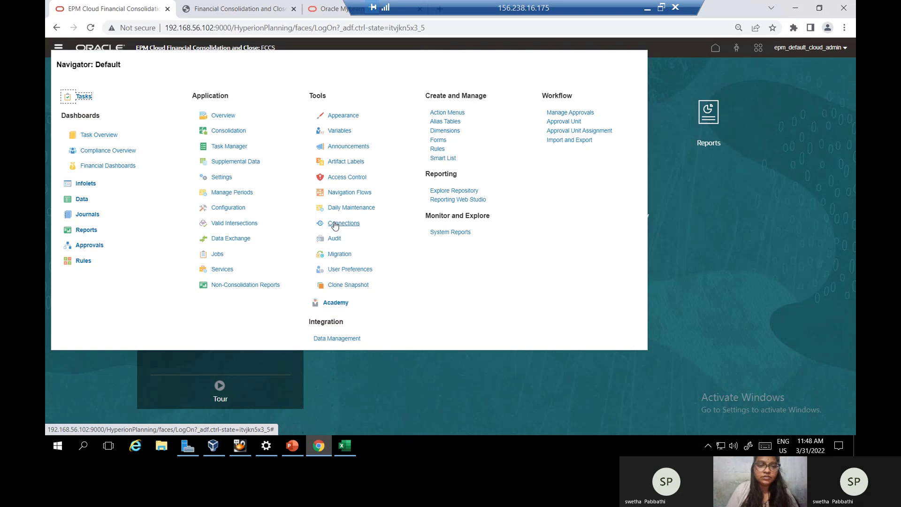
left_click(352, 193)
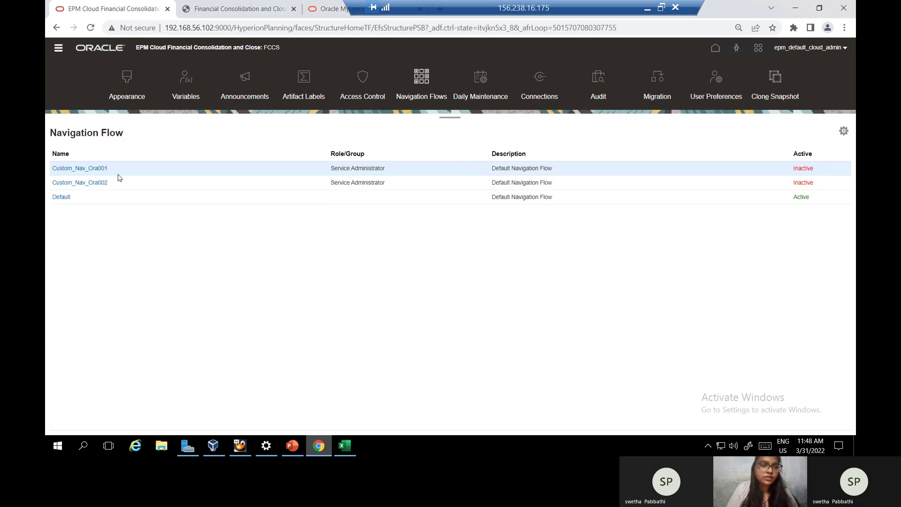
left_click(101, 184)
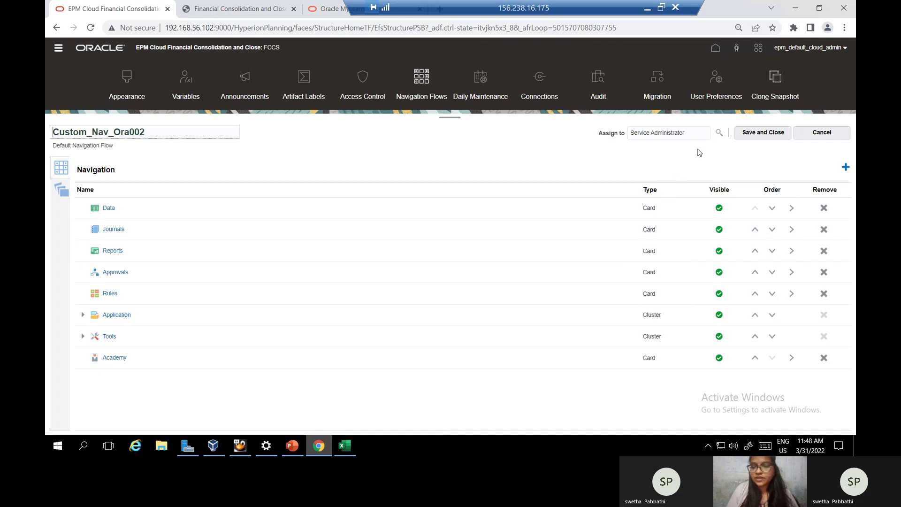
left_click(719, 134)
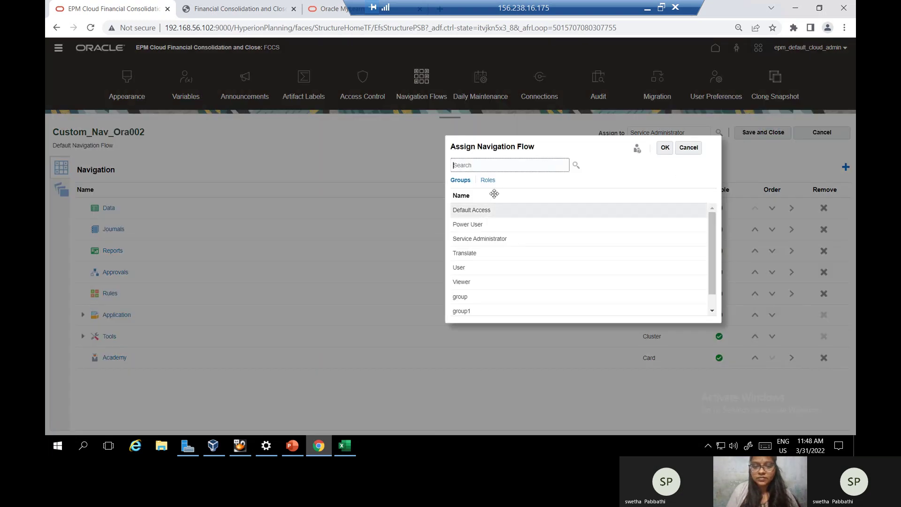
left_click(486, 233)
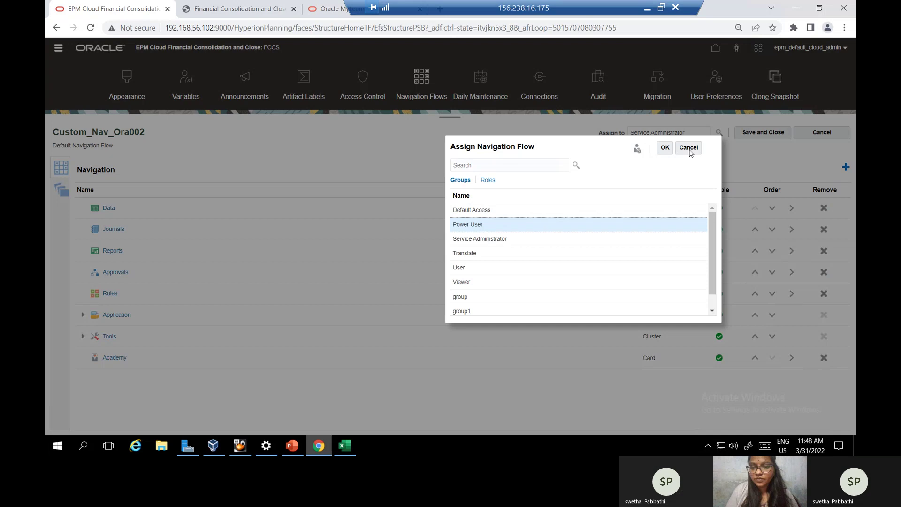
left_click(665, 148)
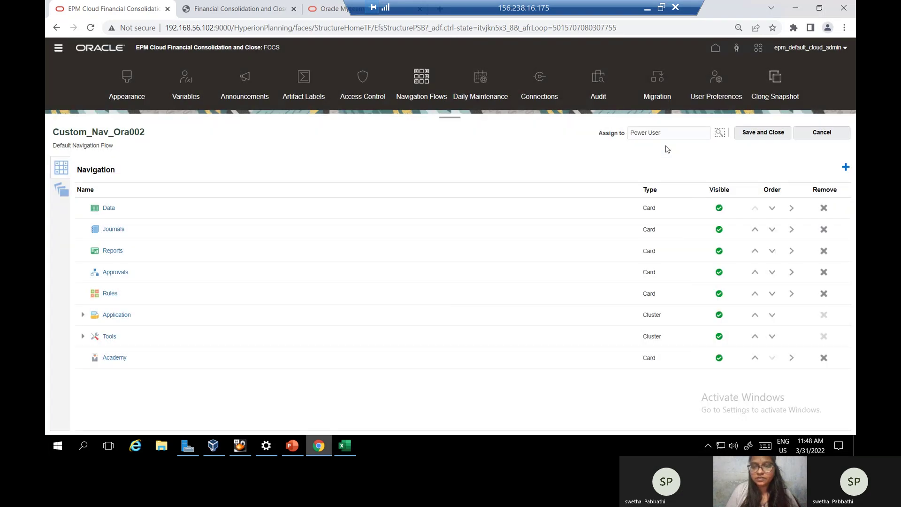
left_click(763, 137)
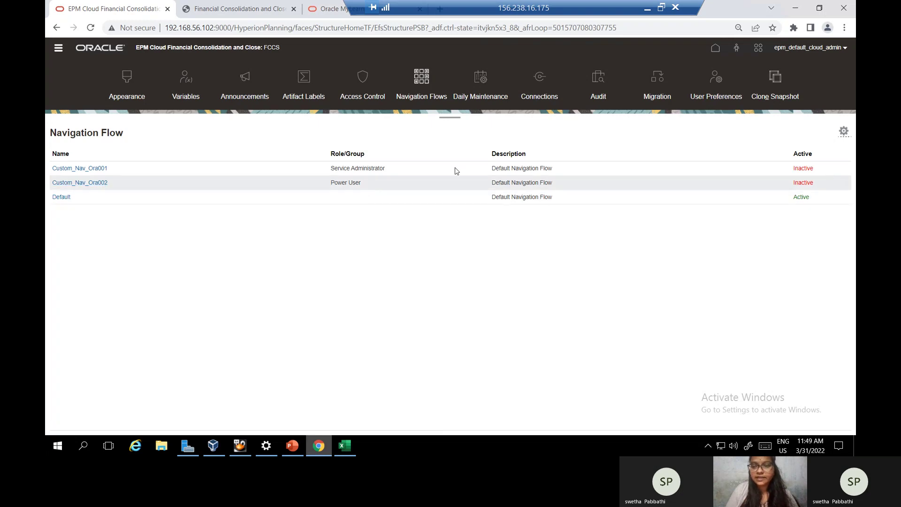
- Go through the practice guide from the end of Lesson 3 to Practice 4-1: Adding Accounts and Entities
left_click(246, 11)
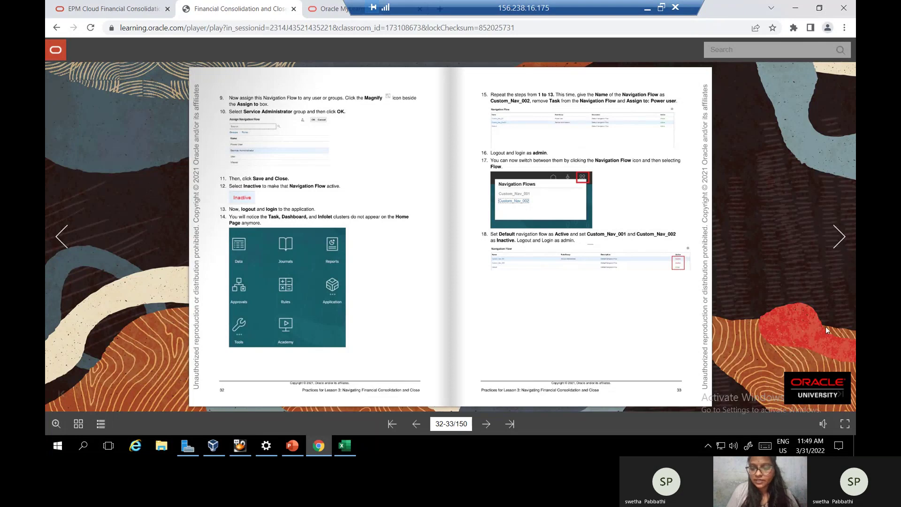
left_click(706, 323)
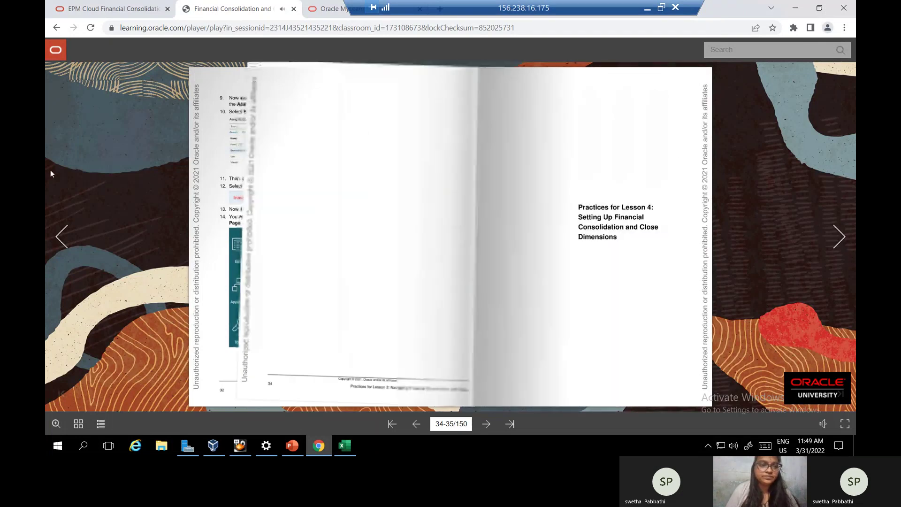
left_click(131, 10)
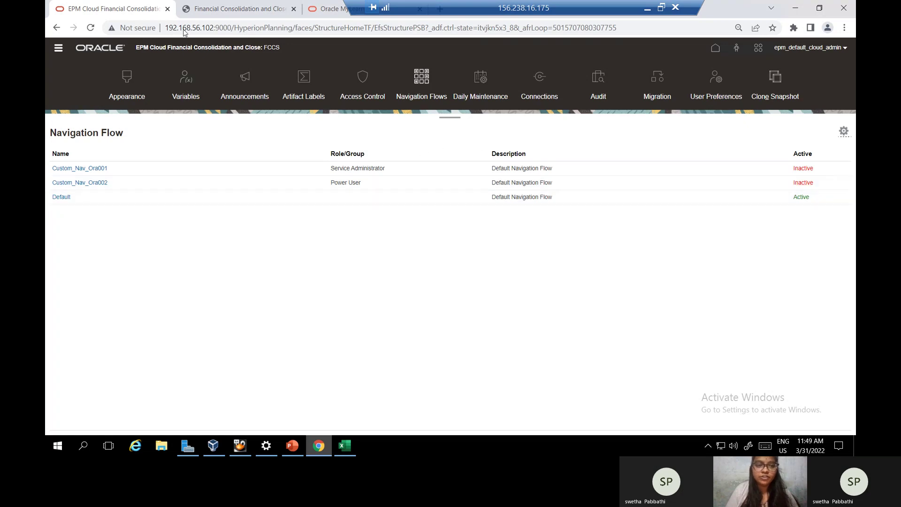
left_click(231, 10)
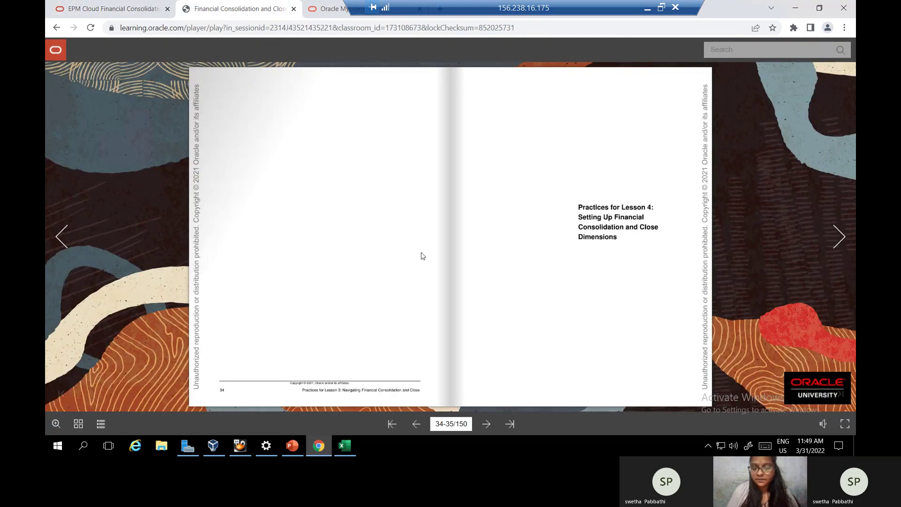
key("Right")
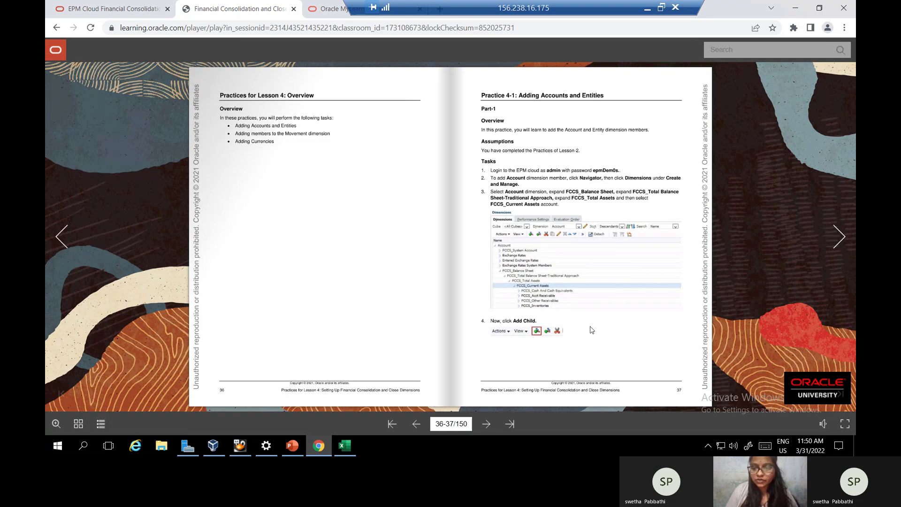
- In the Account dimension, expand FCCS_Balance Sheet, the Traditional Approach total and FCCS_Total Assets, and select FCCS_Current Assets with its children shown
left_click(127, 11)
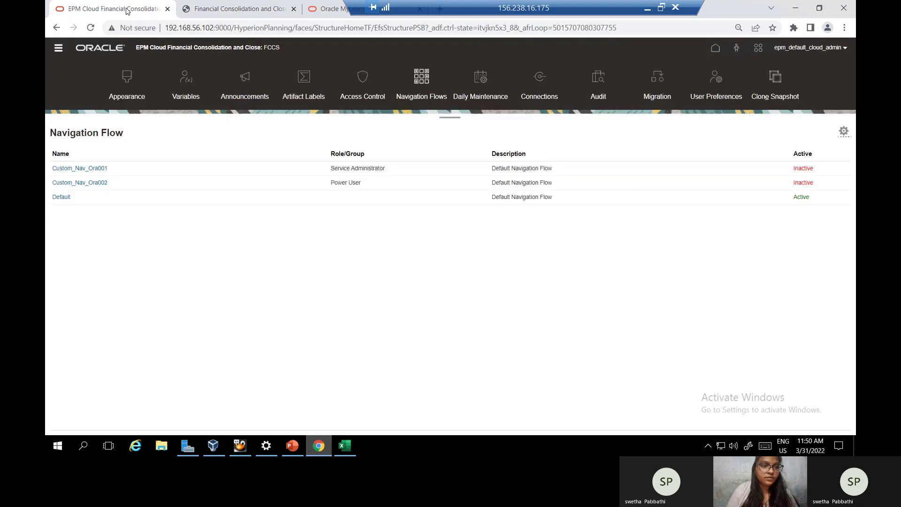
left_click(60, 48)
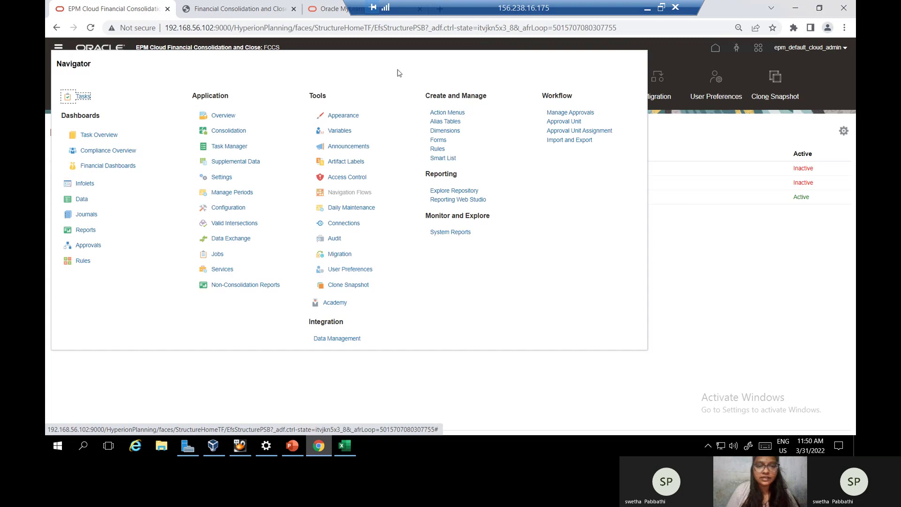
left_click(445, 134)
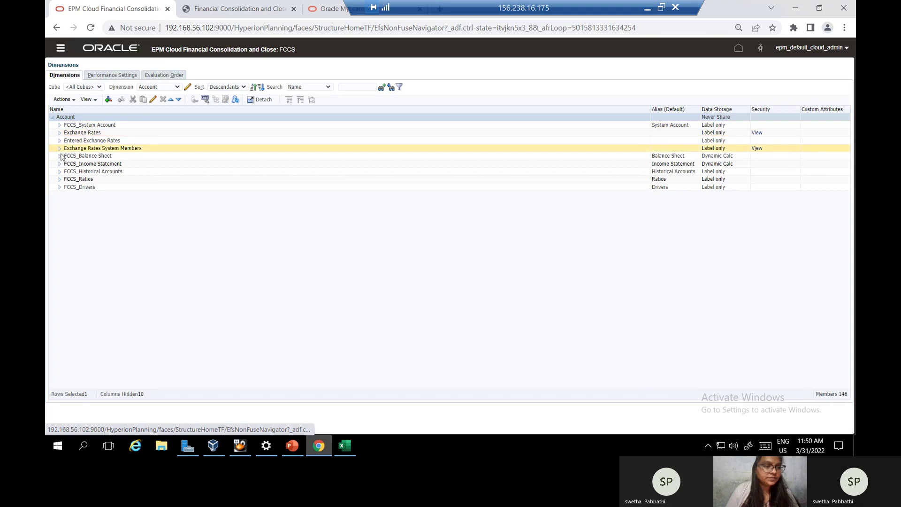
left_click(59, 157)
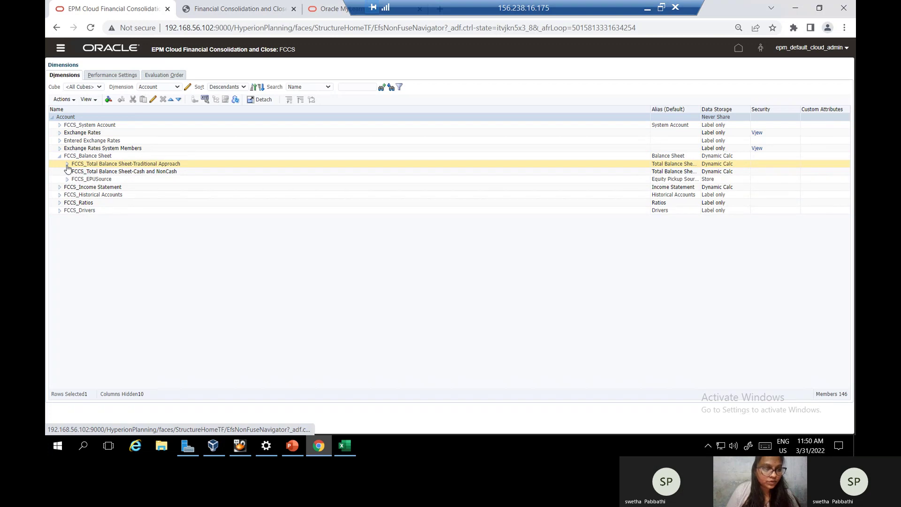
left_click(67, 165)
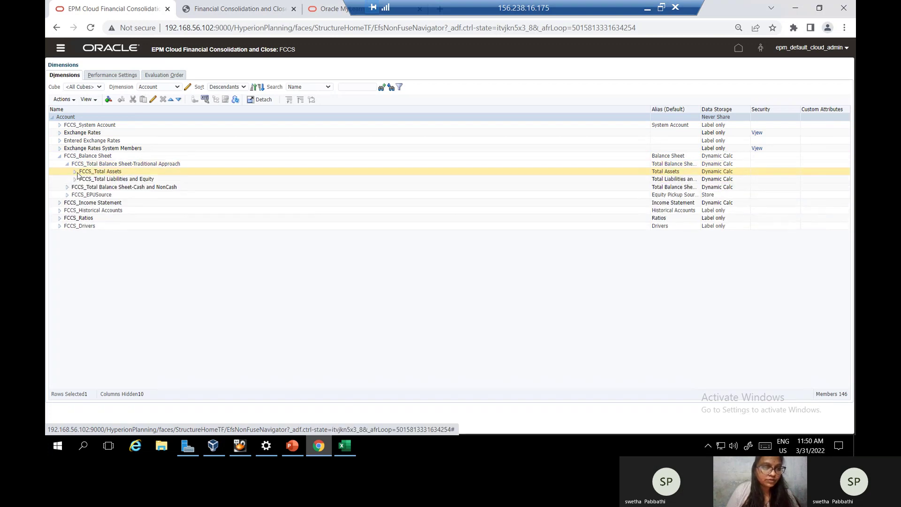
left_click(75, 172)
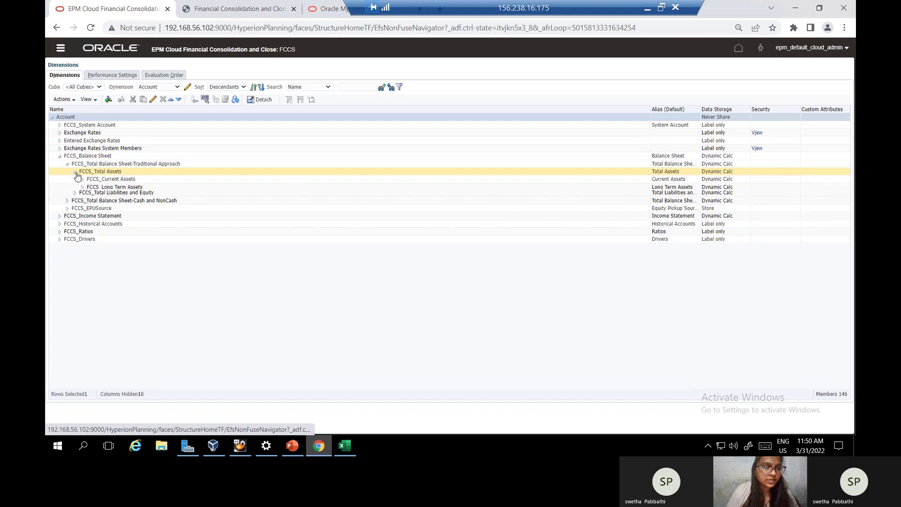
left_click(83, 180)
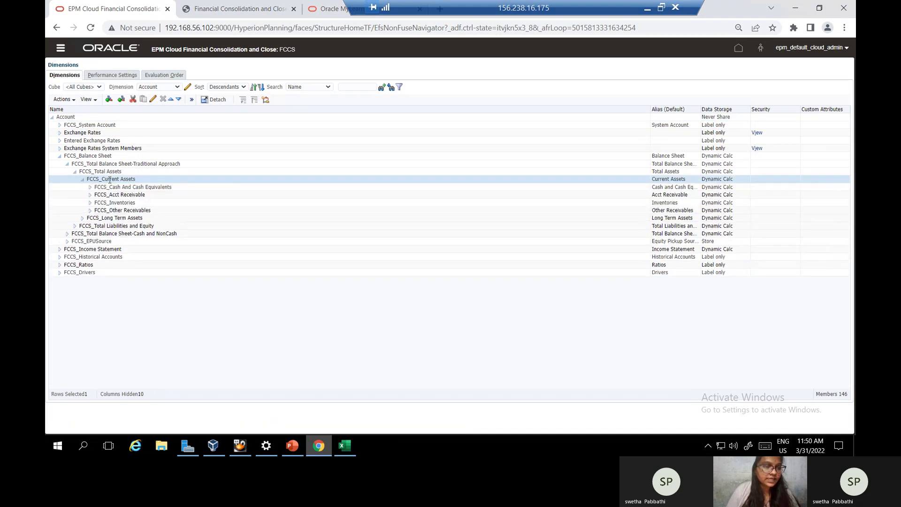
- Check pages 38-39 of the practice guide for the new account's name and alias, and return to the Account dimension
left_click(230, 9)
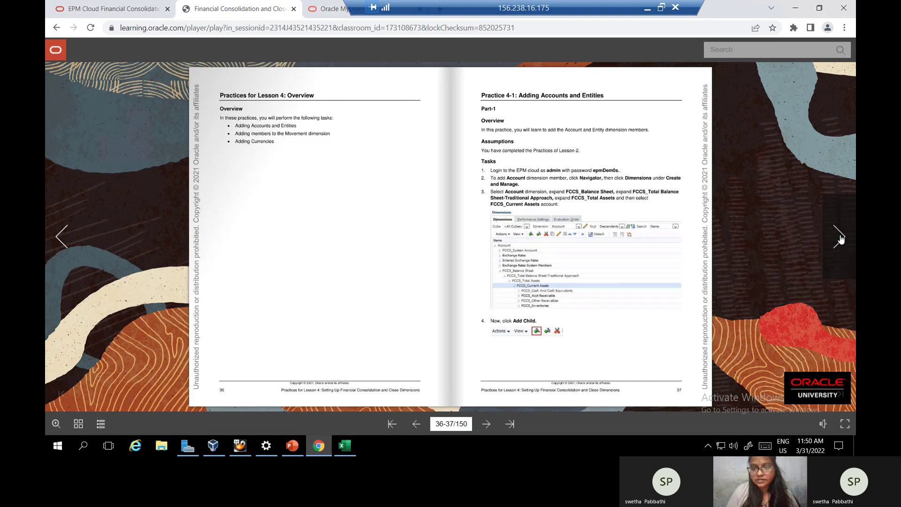
left_click(701, 245)
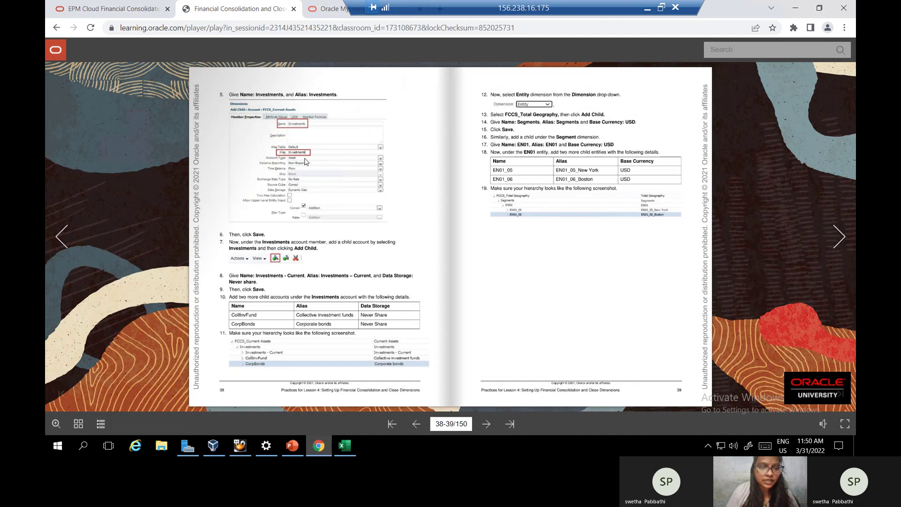
left_click(106, 9)
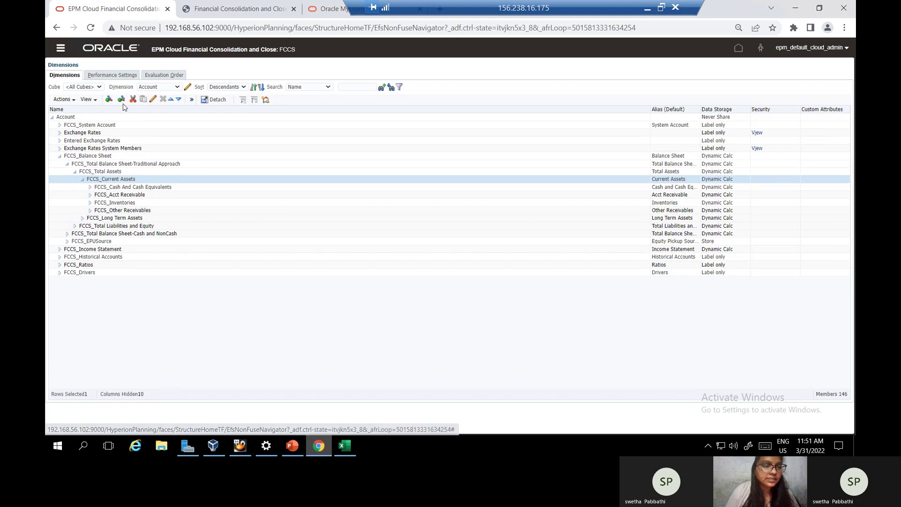
- Add a child account under FCCS_Current Assets with the name and alias investments, and save it
left_click(110, 100)
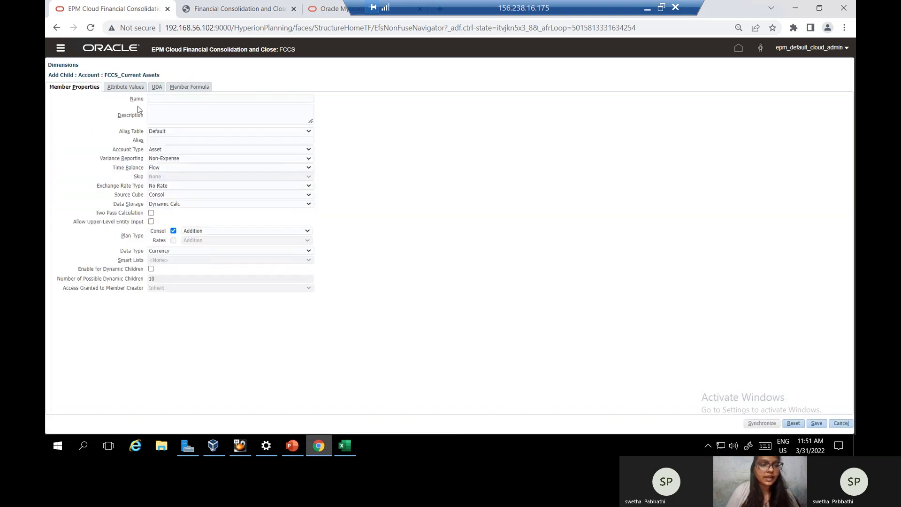
left_click(163, 98)
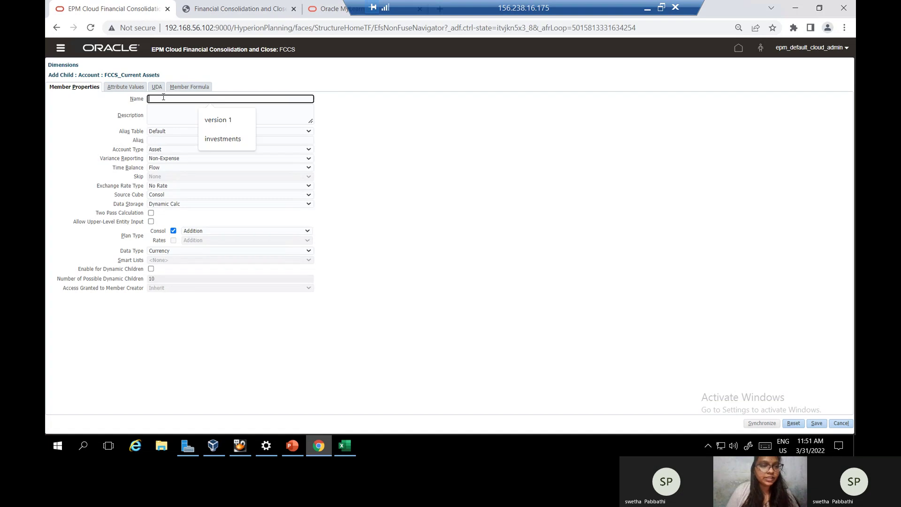
left_click(218, 140)
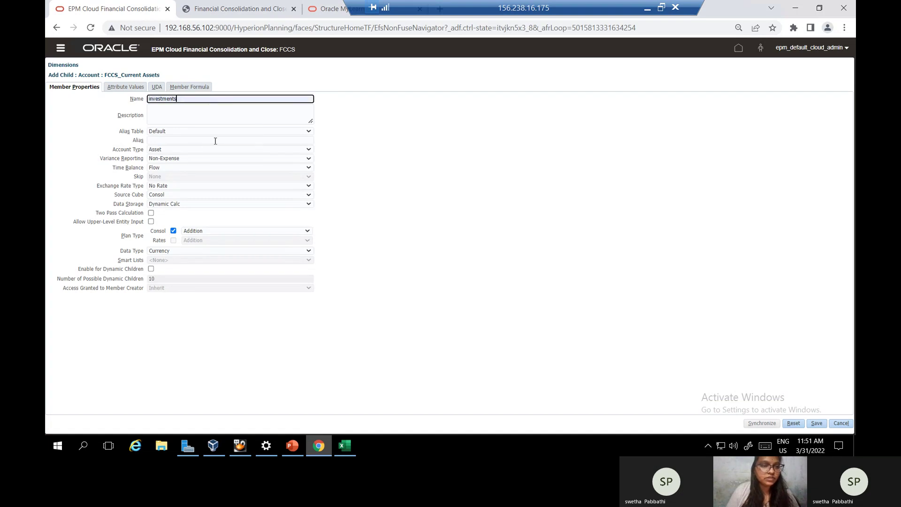
left_click(165, 144)
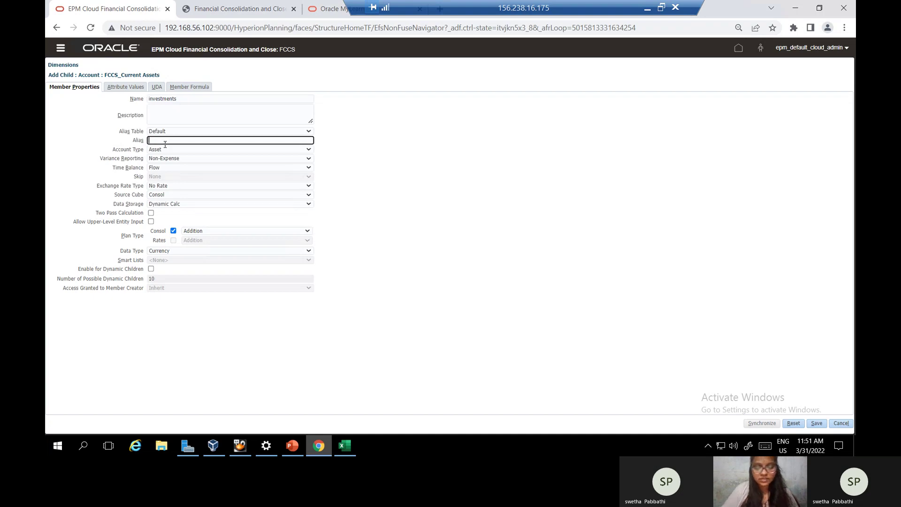
type("inve")
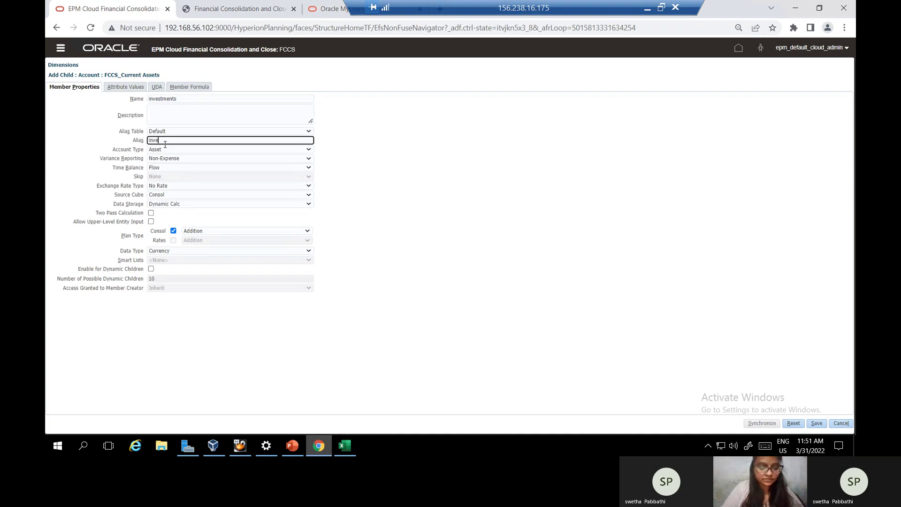
type("stments")
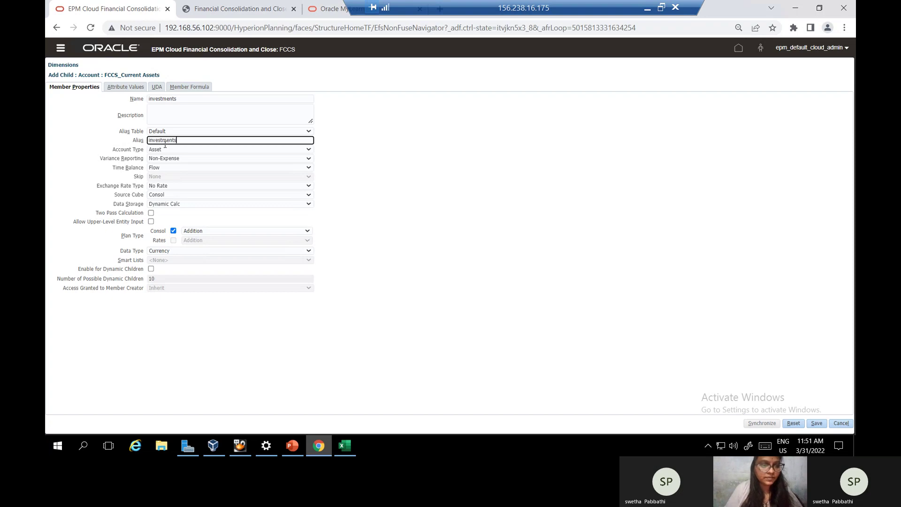
left_click(218, 12)
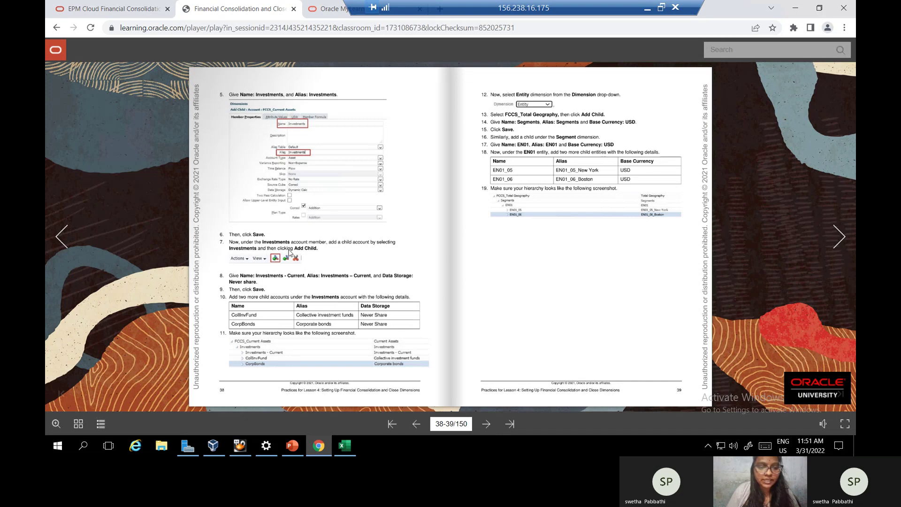
left_click(150, 9)
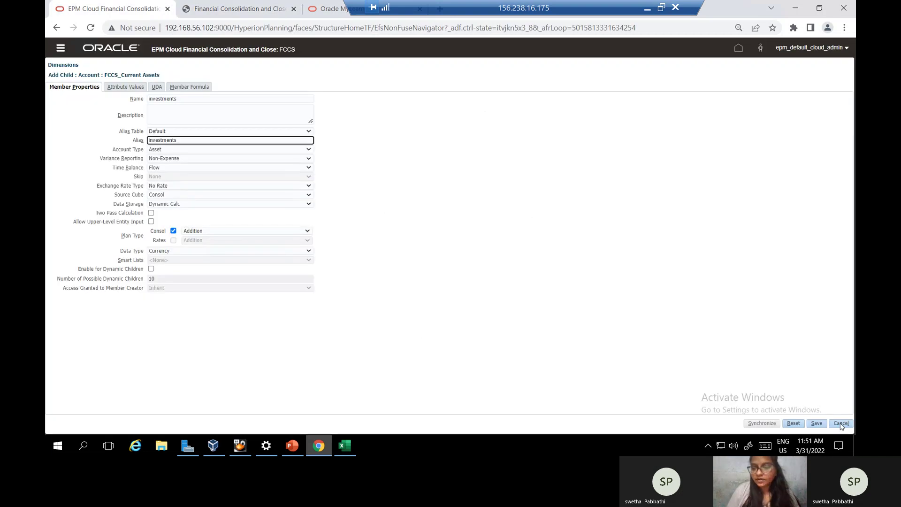
left_click(820, 424)
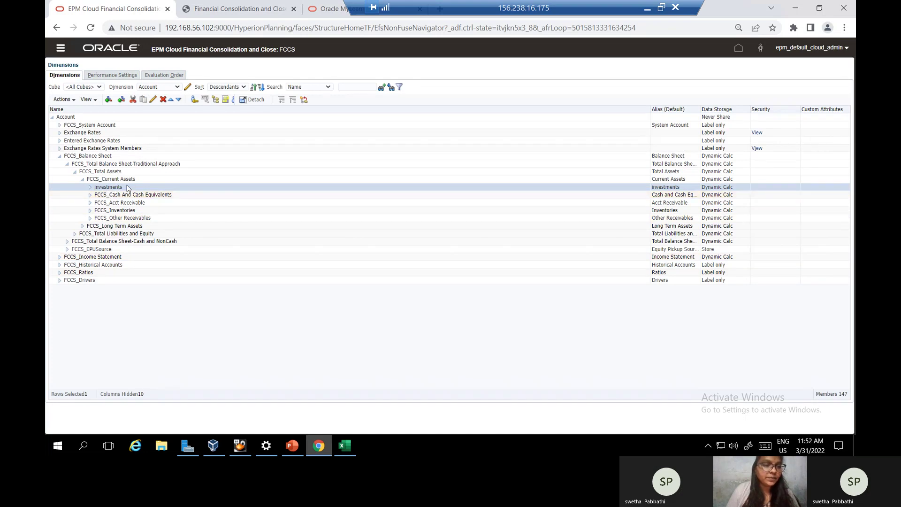
- Check the practice guide's details for the Investments child accounts and start a child account under investments named collInvfund
left_click(214, 12)
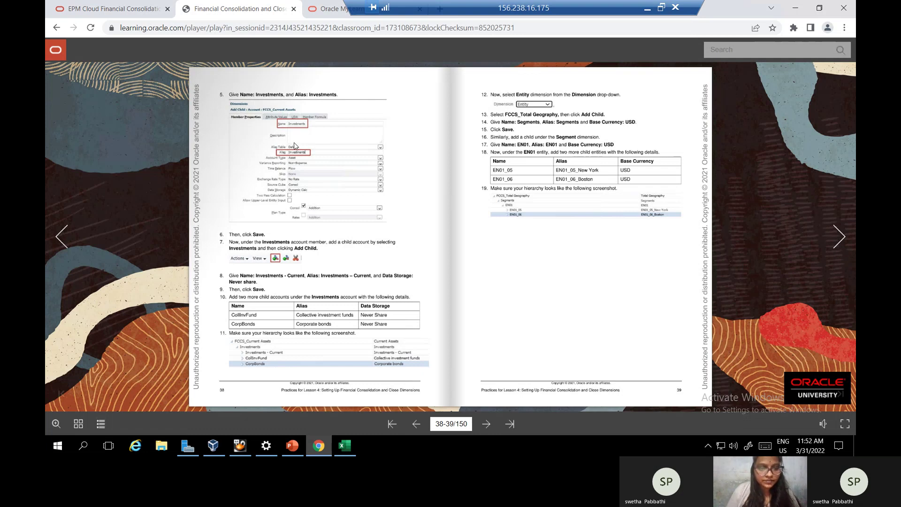
left_click(104, 10)
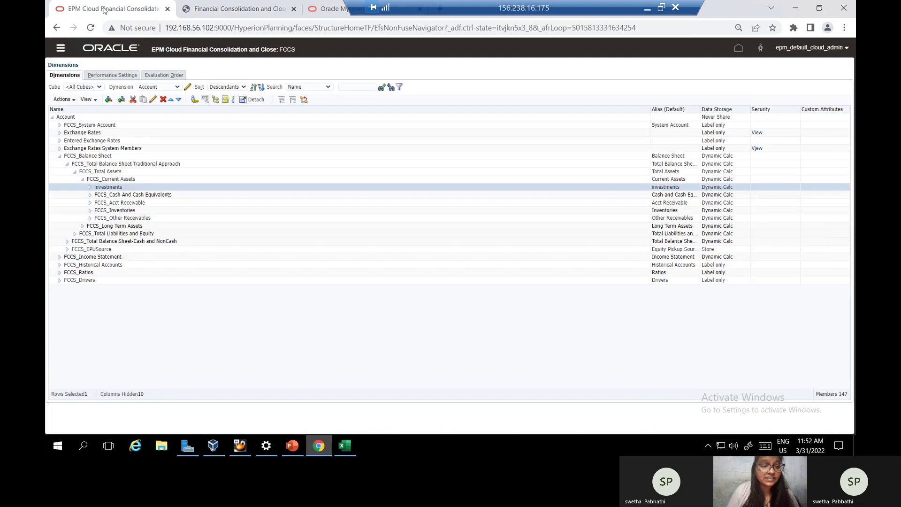
left_click(210, 7)
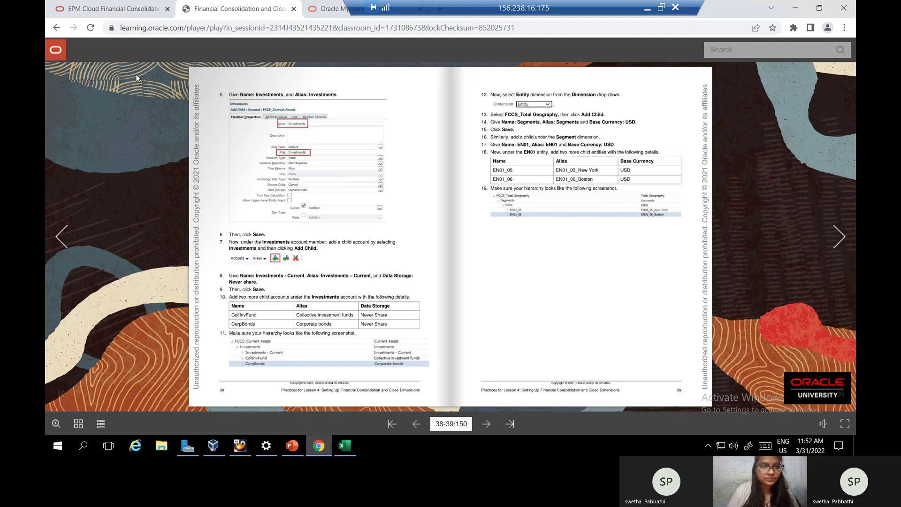
left_click(127, 10)
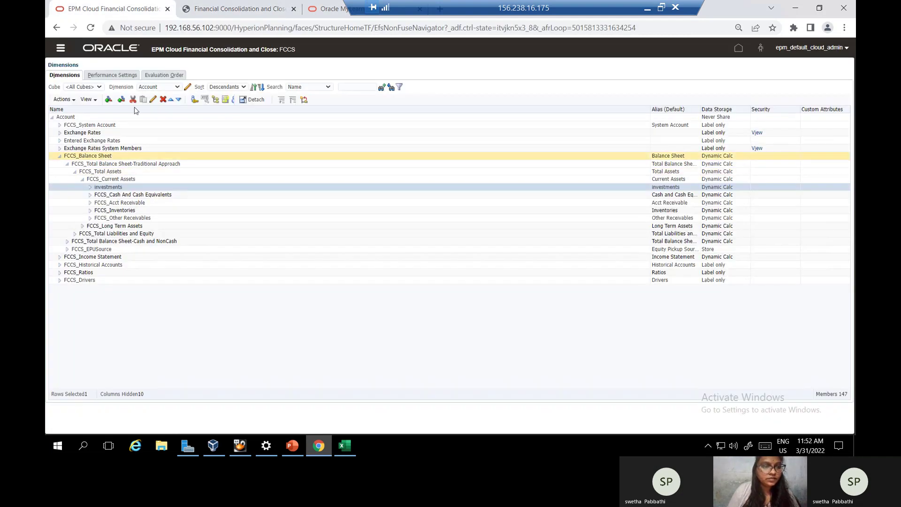
left_click(109, 101)
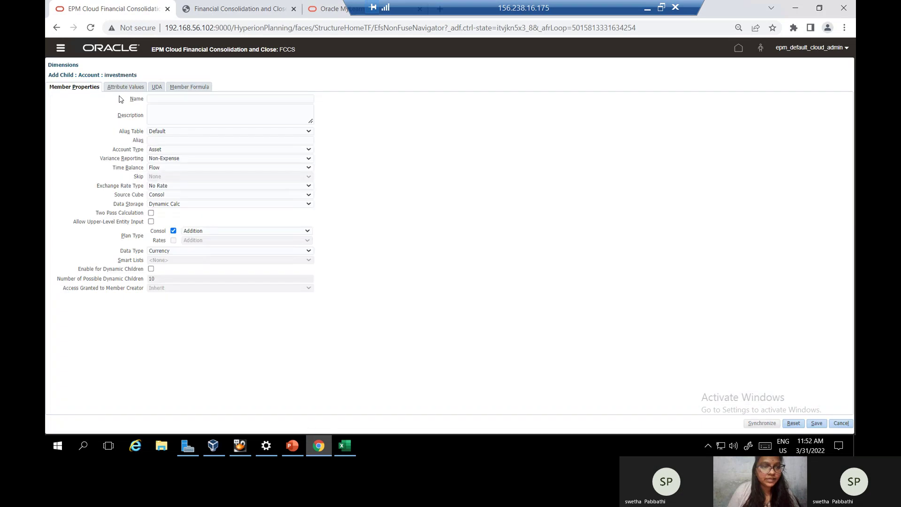
left_click(261, 11)
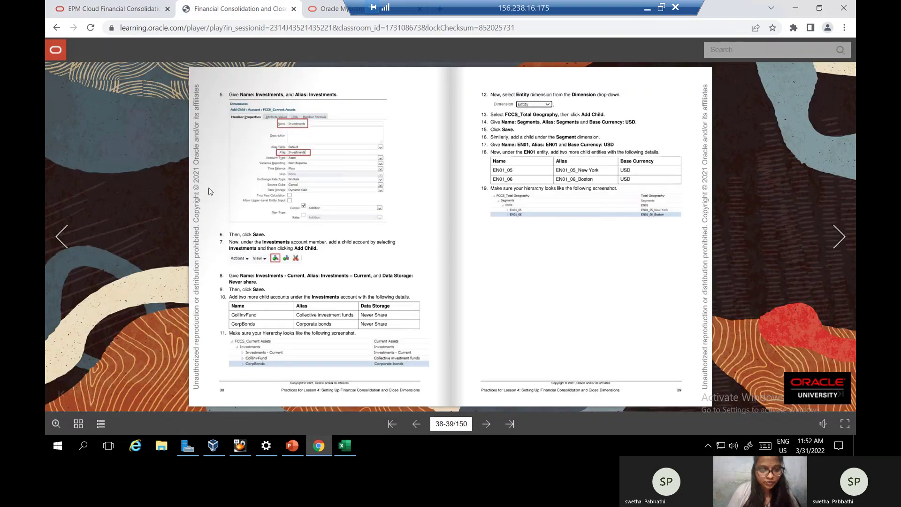
left_click(136, 10)
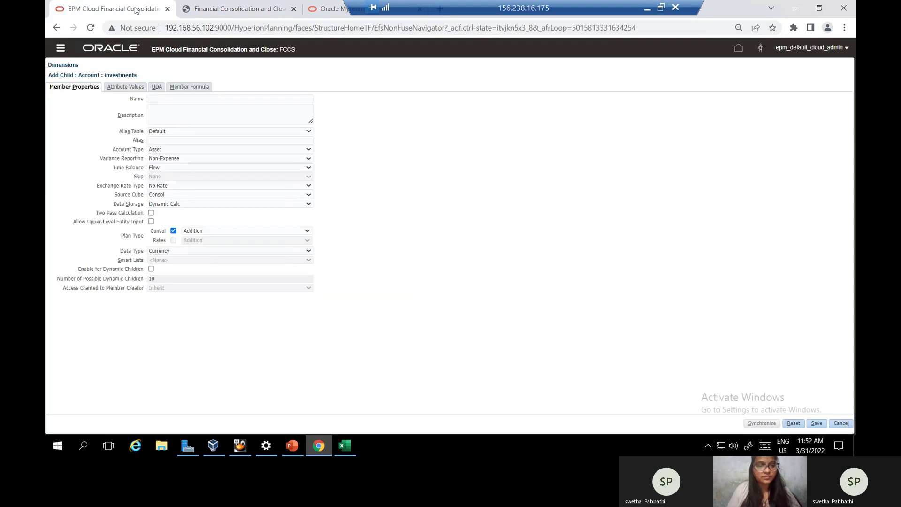
left_click(187, 98)
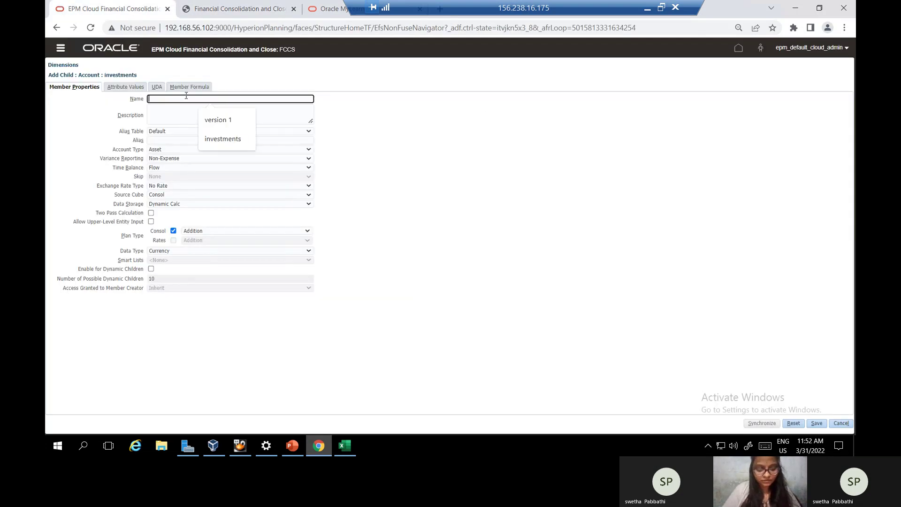
type("col")
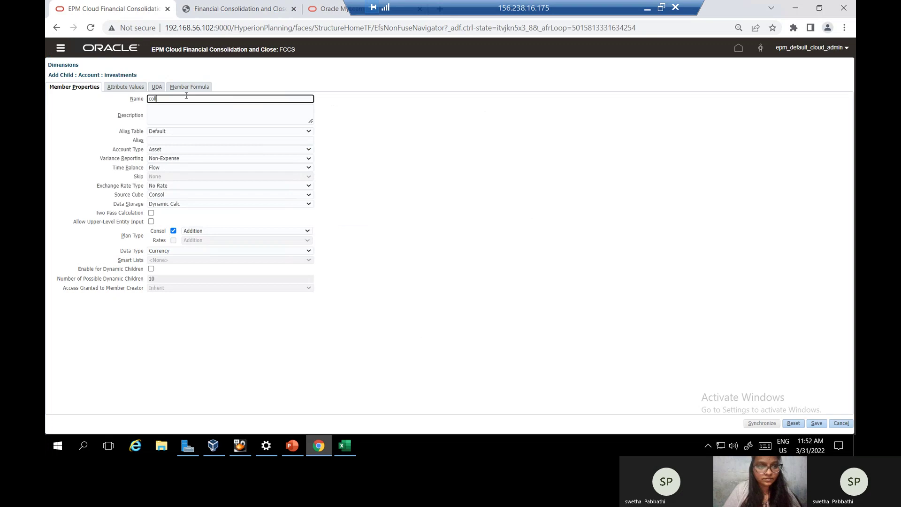
type("lInv")
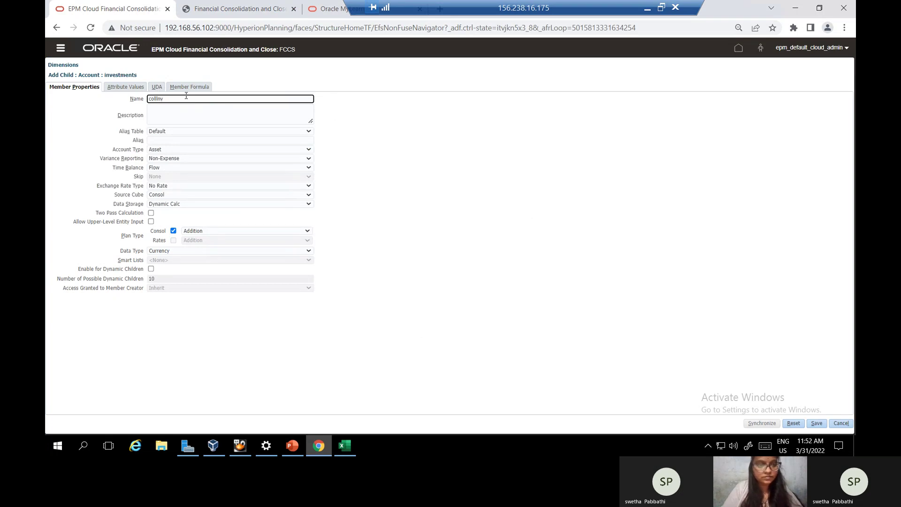
left_click(212, 8)
left_click(121, 13)
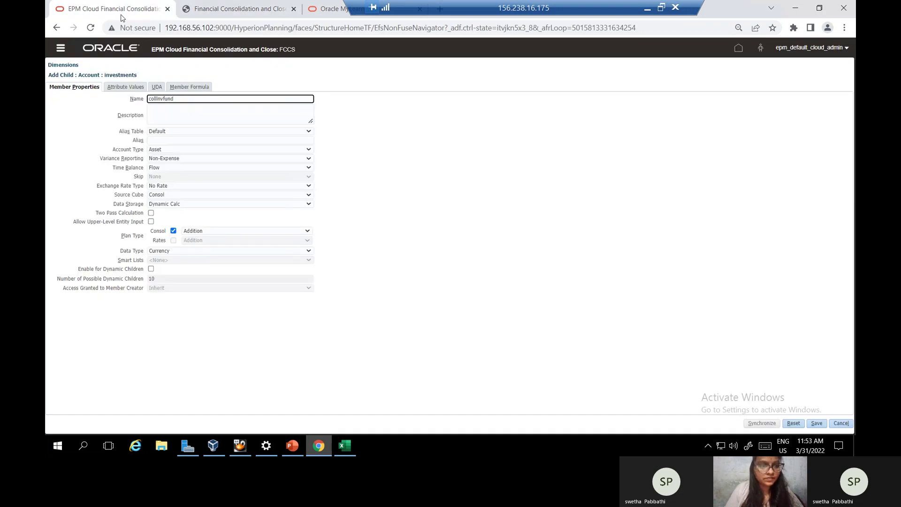
- Give the collInvfund account the alias collective investments funds, checking the wording in the practice guide
left_click(177, 139)
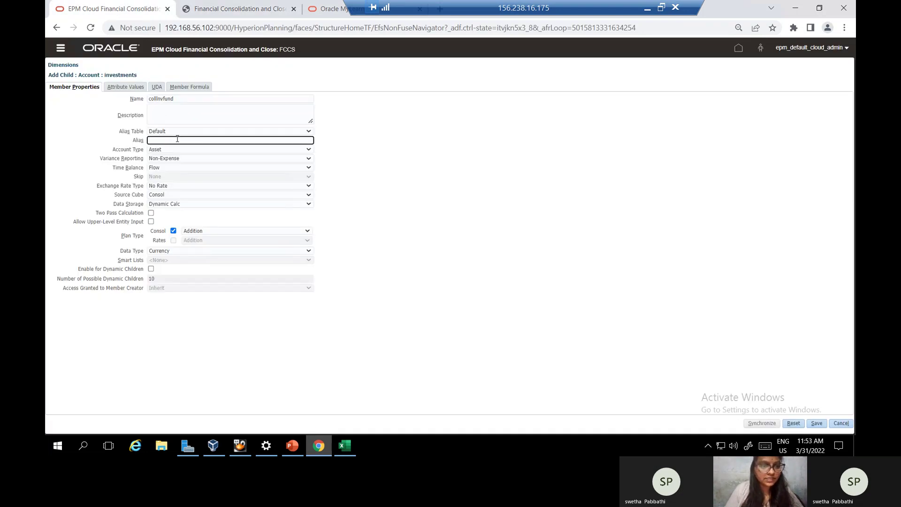
left_click(231, 6)
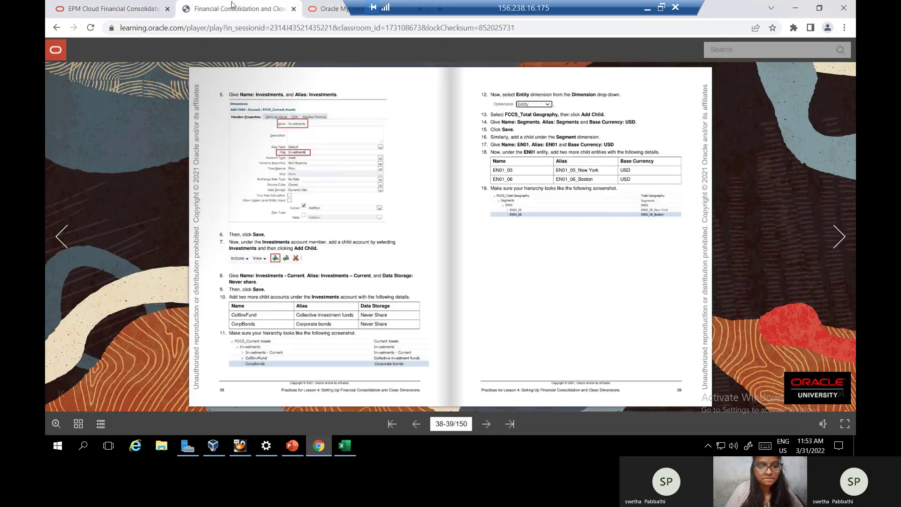
left_click(139, 8)
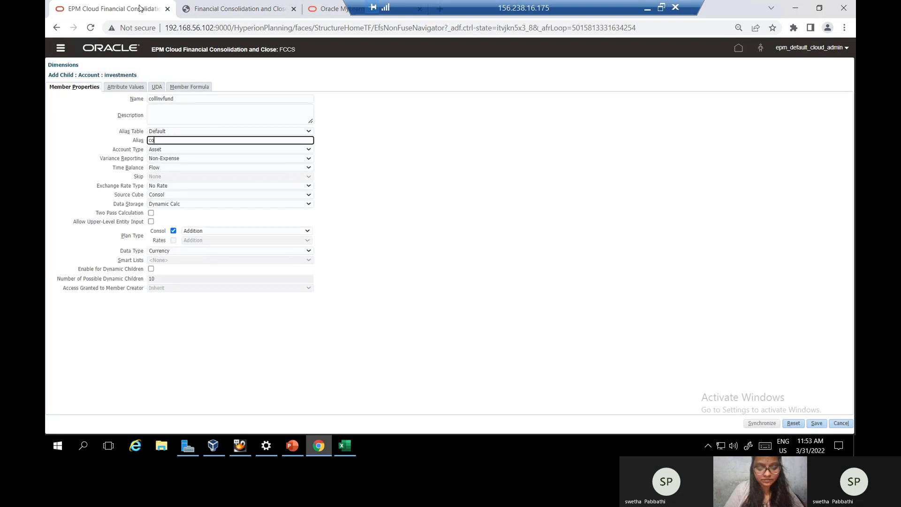
type("ctive")
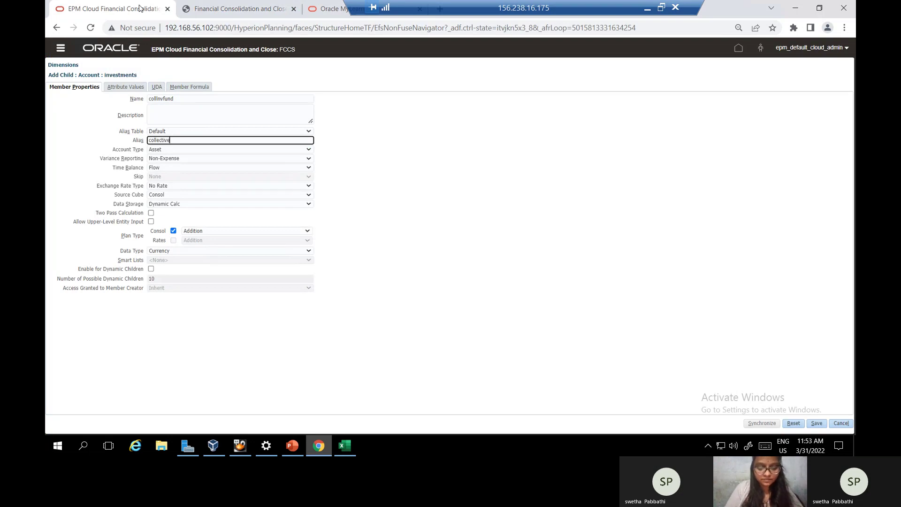
type(" investments funds")
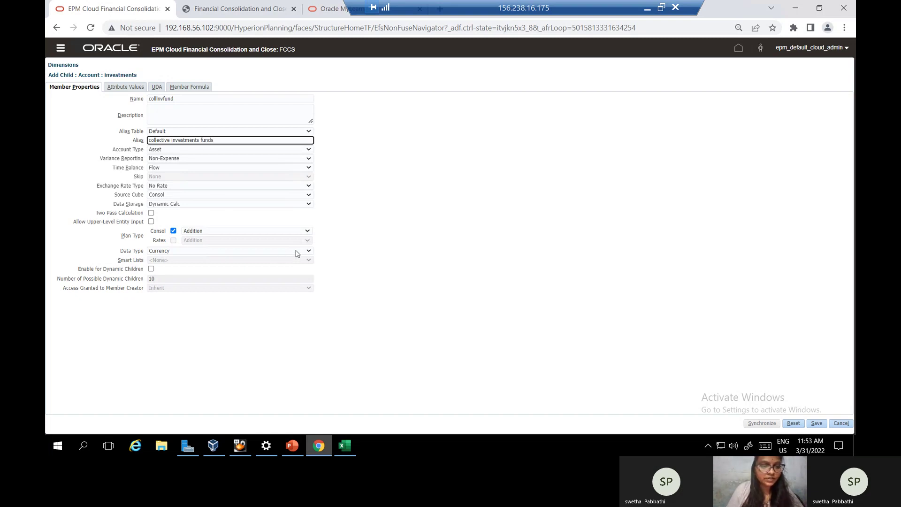
- Set the collInvfund account's data storage to Never Share and save the account
left_click(309, 253)
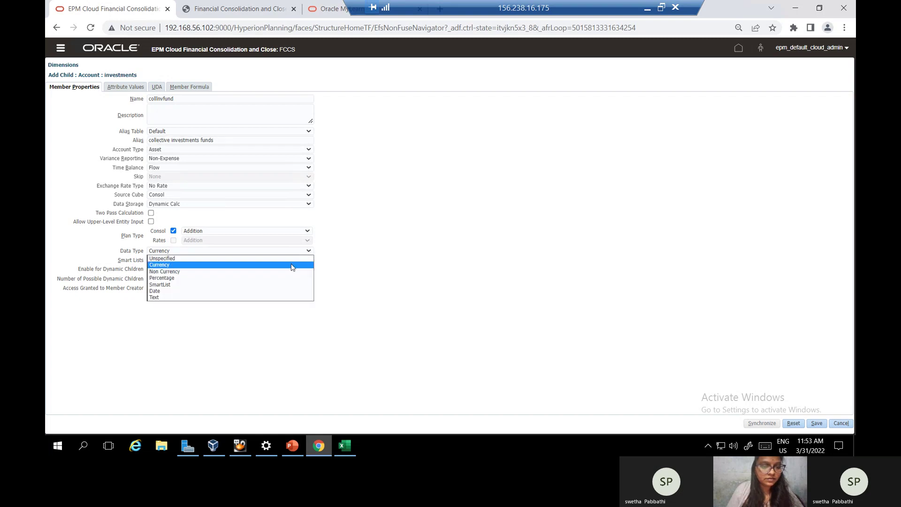
left_click(362, 163)
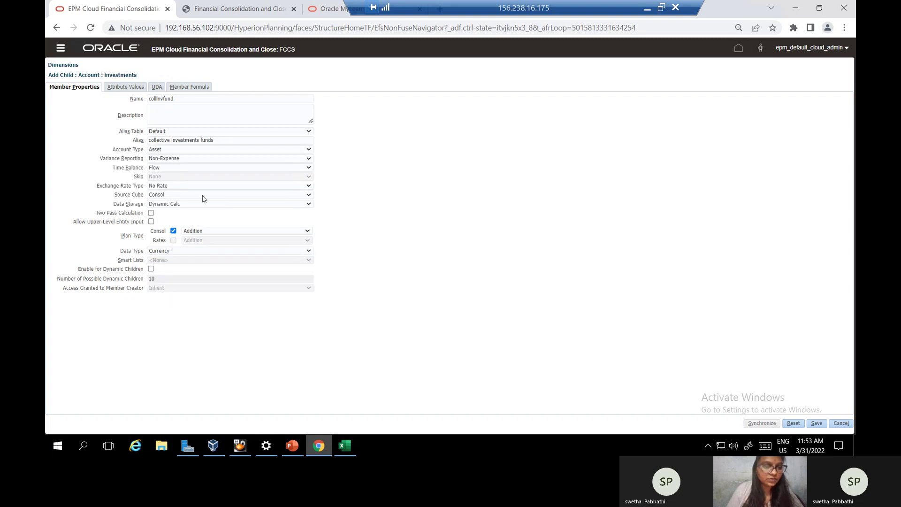
left_click(309, 206)
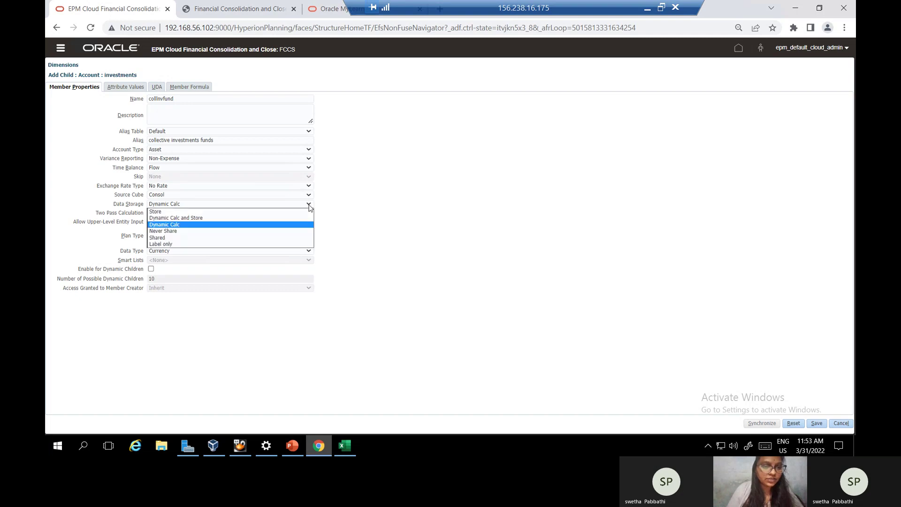
left_click(290, 231)
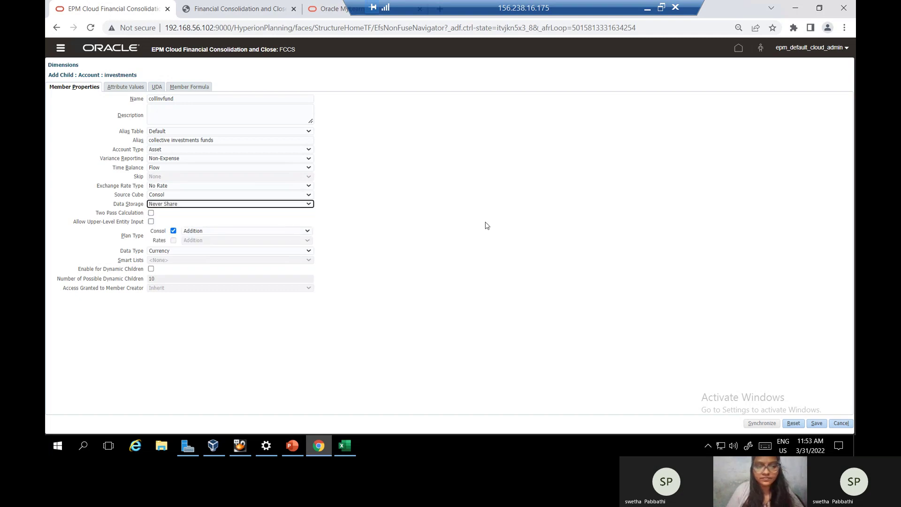
left_click(816, 423)
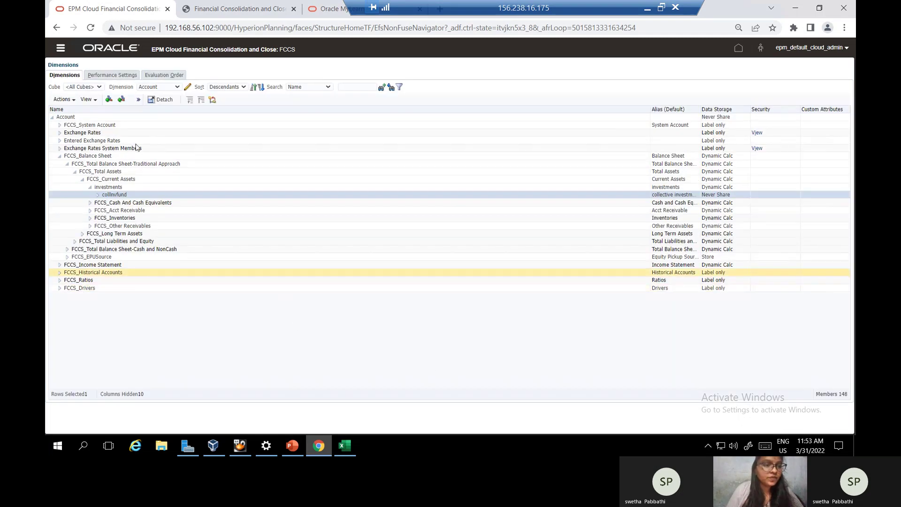
- Start a sibling account of collInvfund and name it corpbonds, following the practice guide
left_click(129, 188)
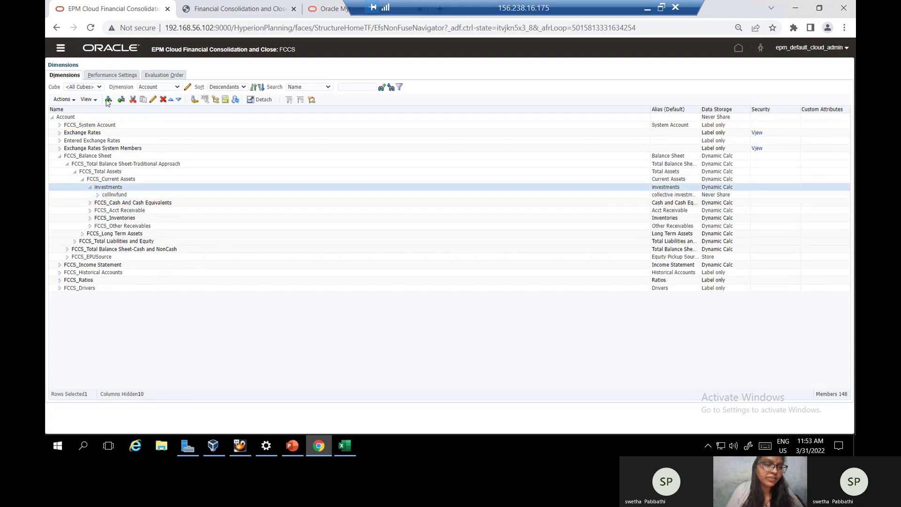
left_click(129, 194)
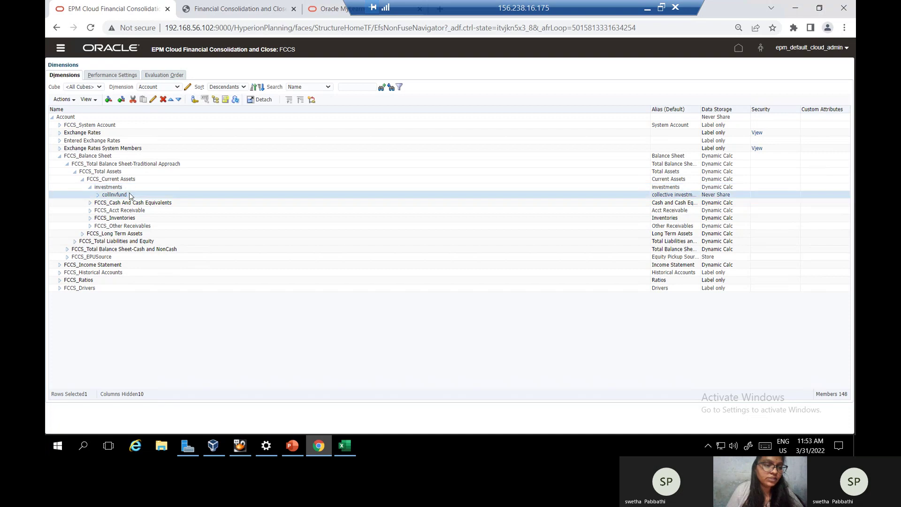
left_click(123, 101)
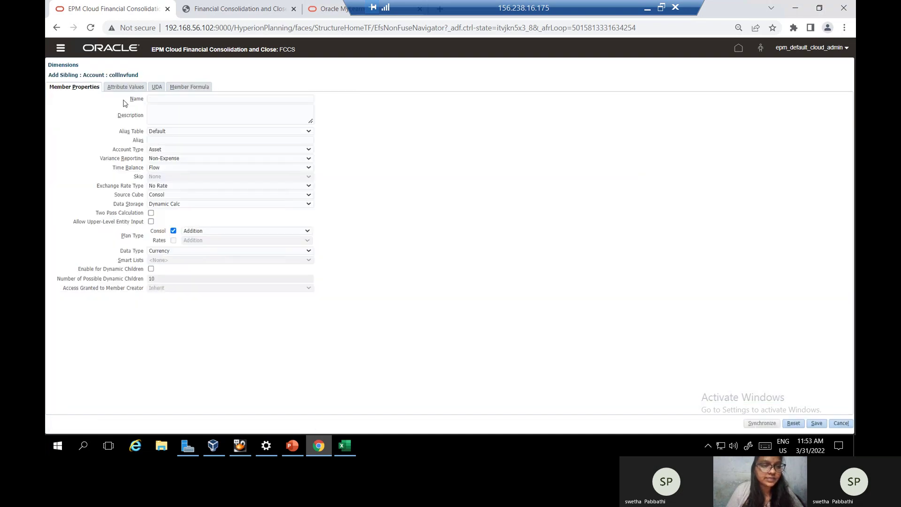
left_click(235, 10)
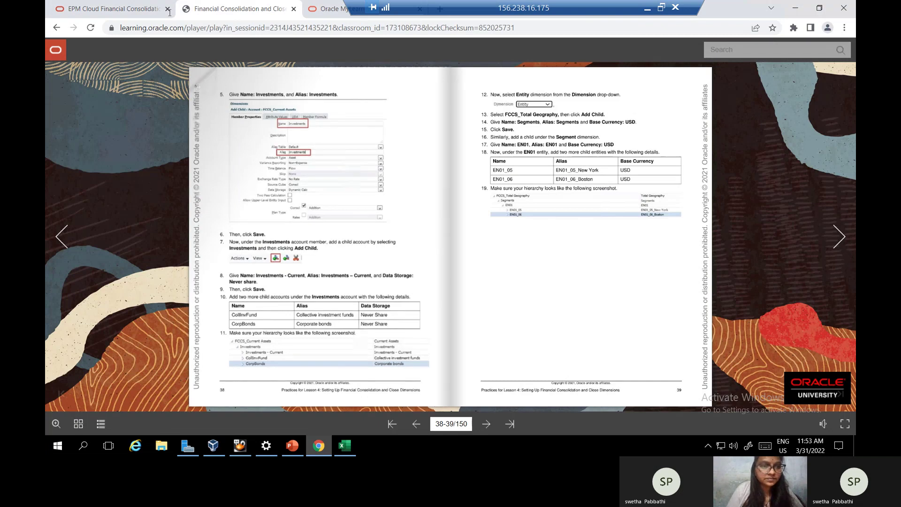
left_click(142, 11)
left_click(207, 99)
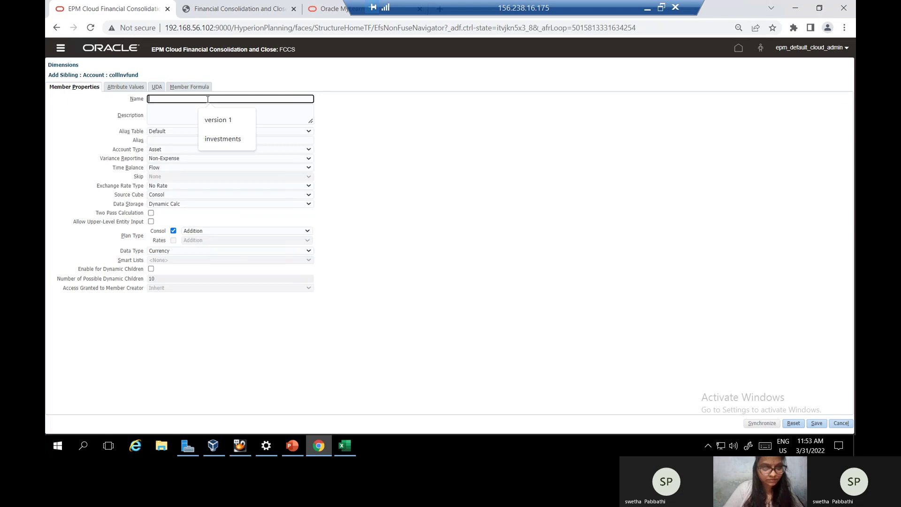
type("corpbonds")
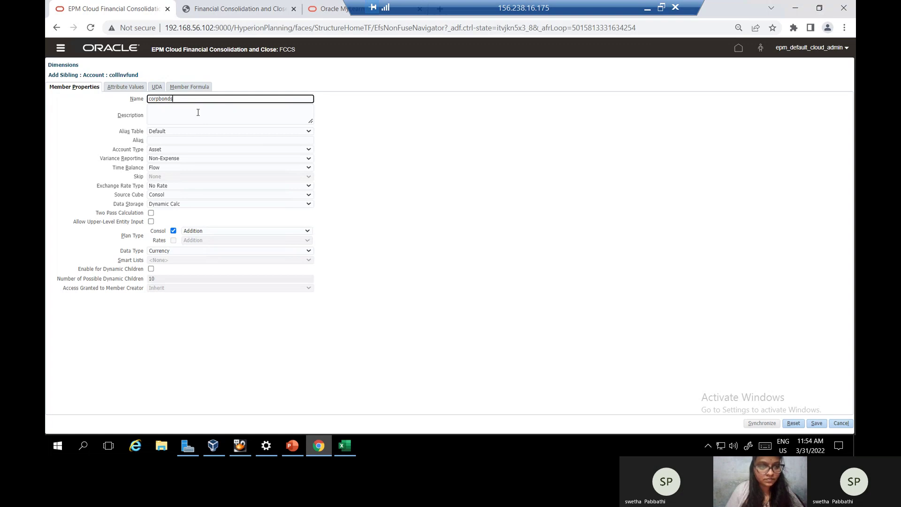
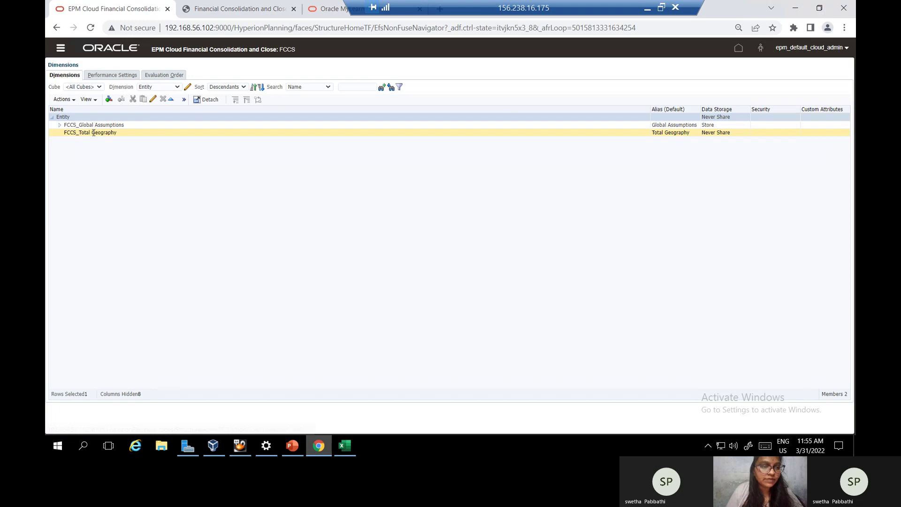
- Start a child entity under FCCS_Total Geography with the name segments and the alias segments
left_click(94, 133)
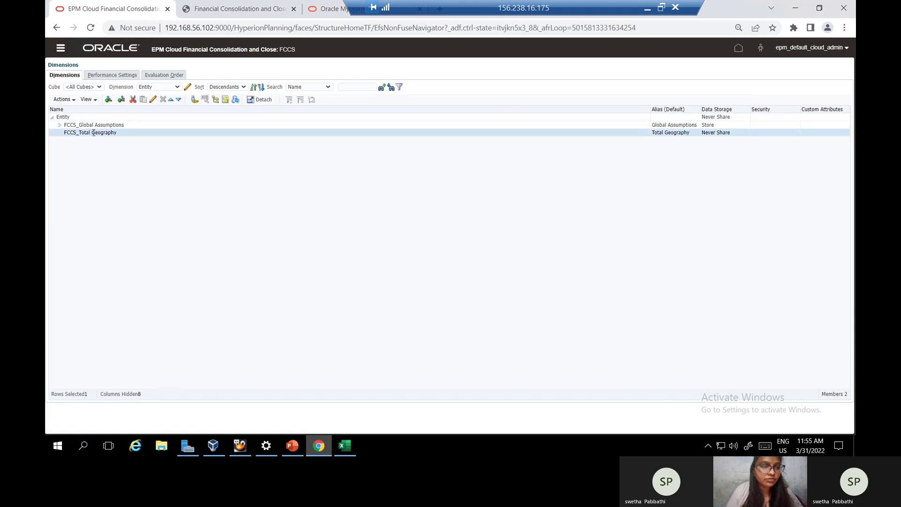
left_click(108, 100)
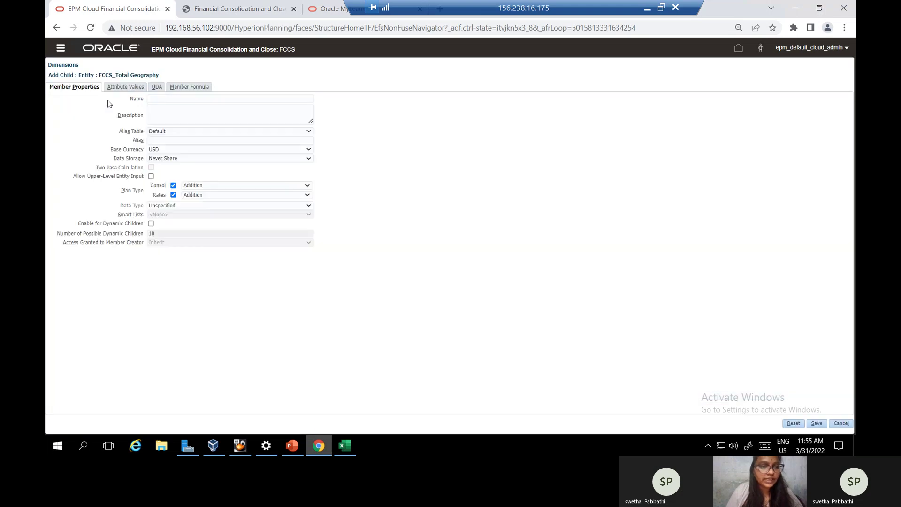
left_click(169, 100)
type("s")
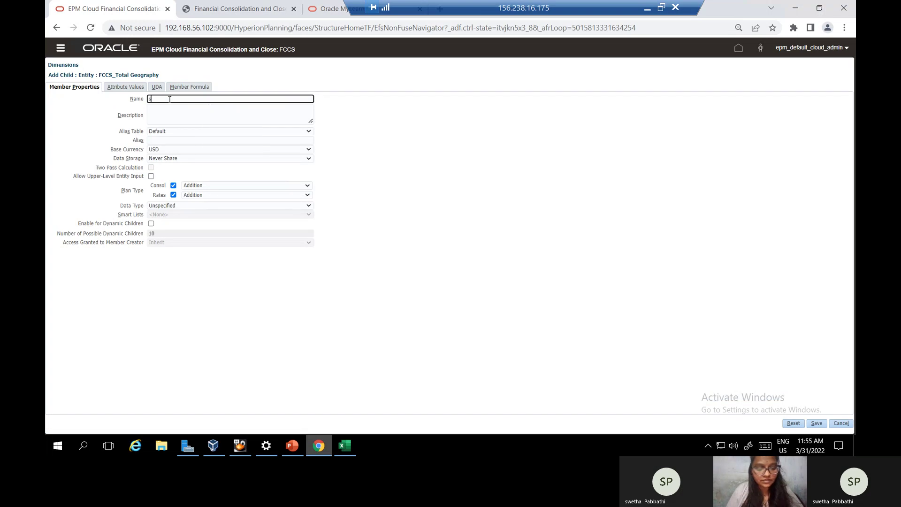
type("egments")
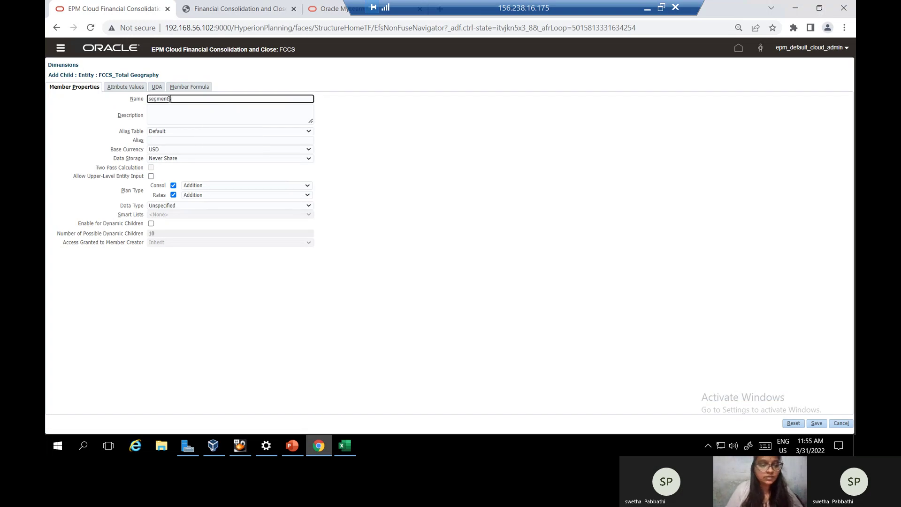
left_click(170, 139)
type("segments")
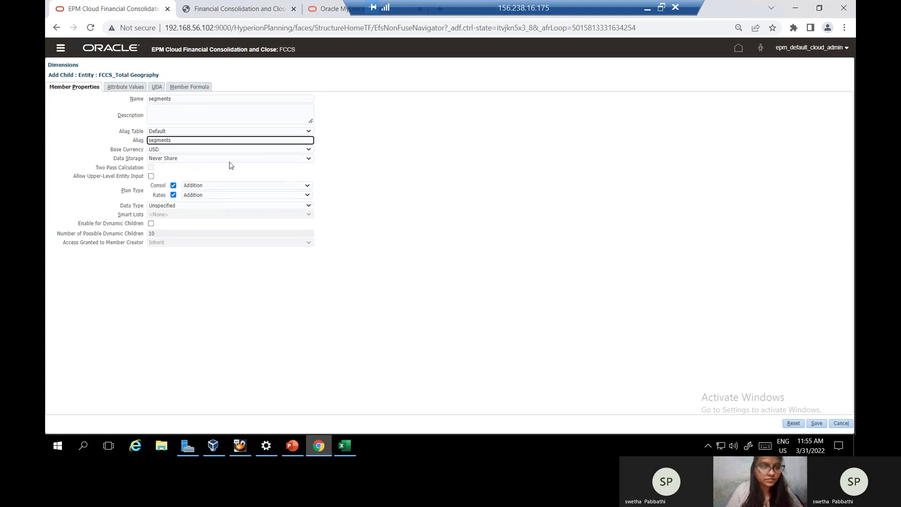
- Choose USD as the segments entity's base currency and save the entity
left_click(309, 150)
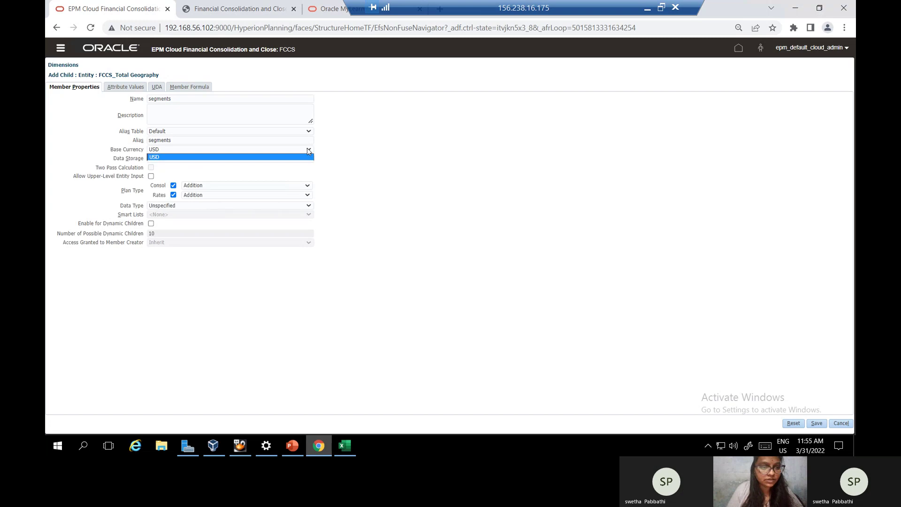
left_click(284, 152)
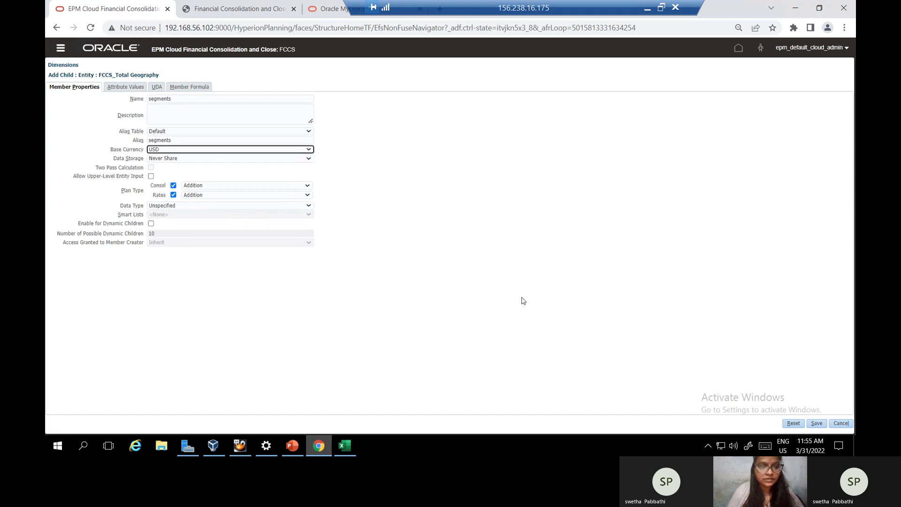
left_click(817, 424)
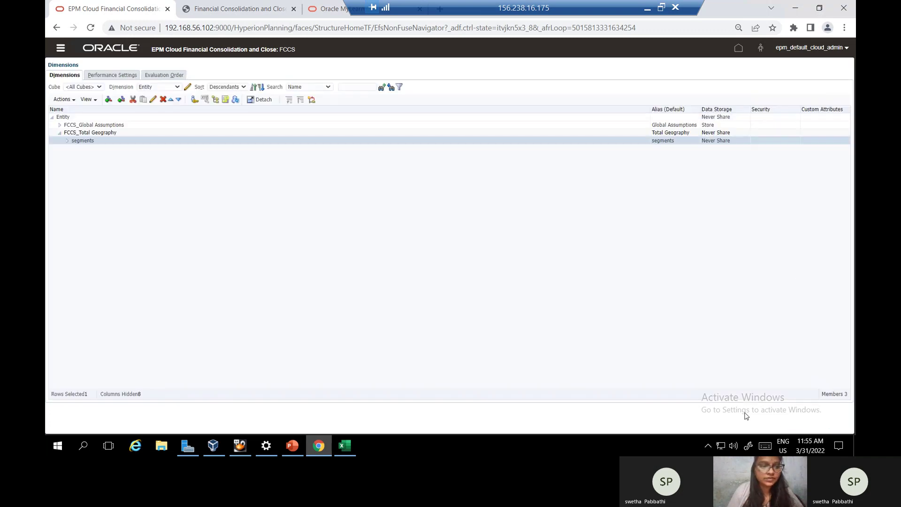
- Following the practice guide, add a child entity under segments with name EN01 and alias EN01, and save it
left_click(229, 4)
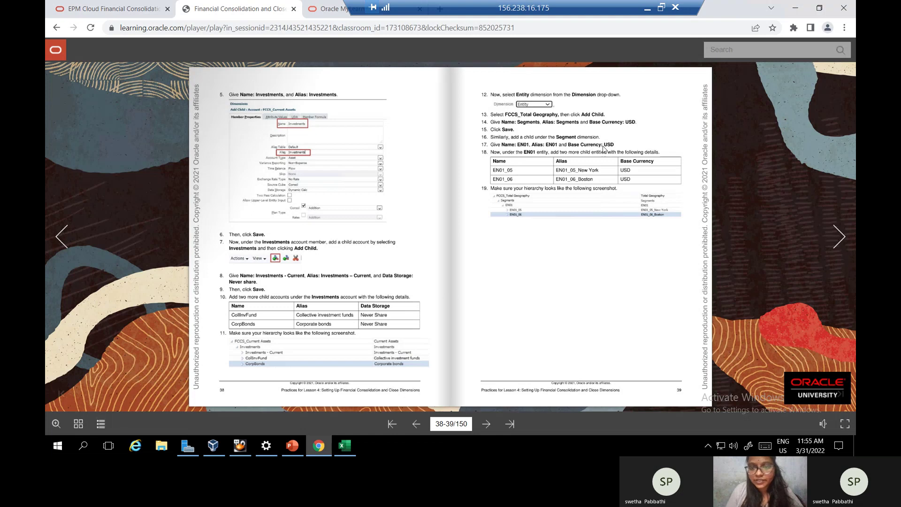
left_click(125, 13)
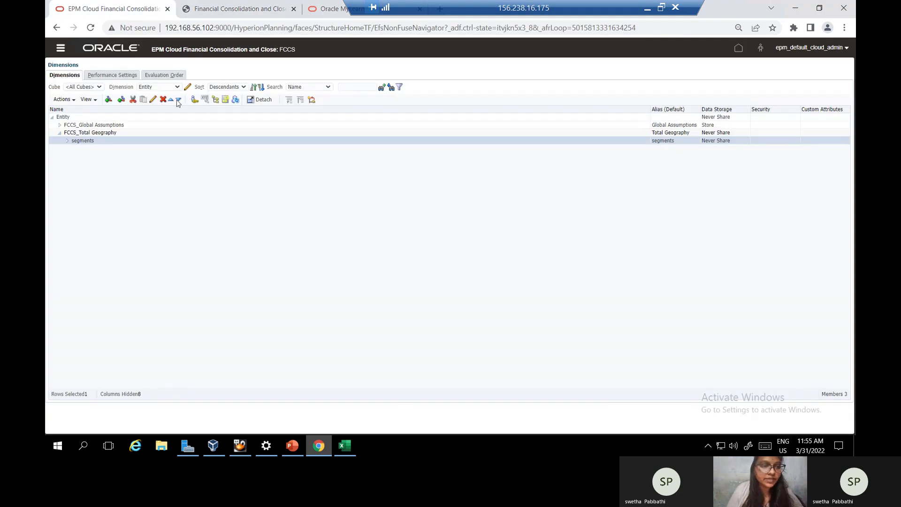
left_click(108, 99)
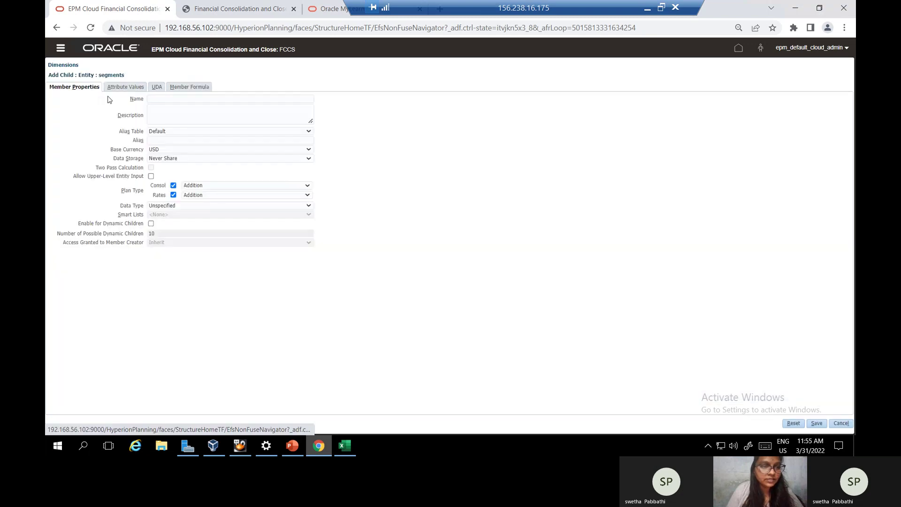
left_click(240, 100)
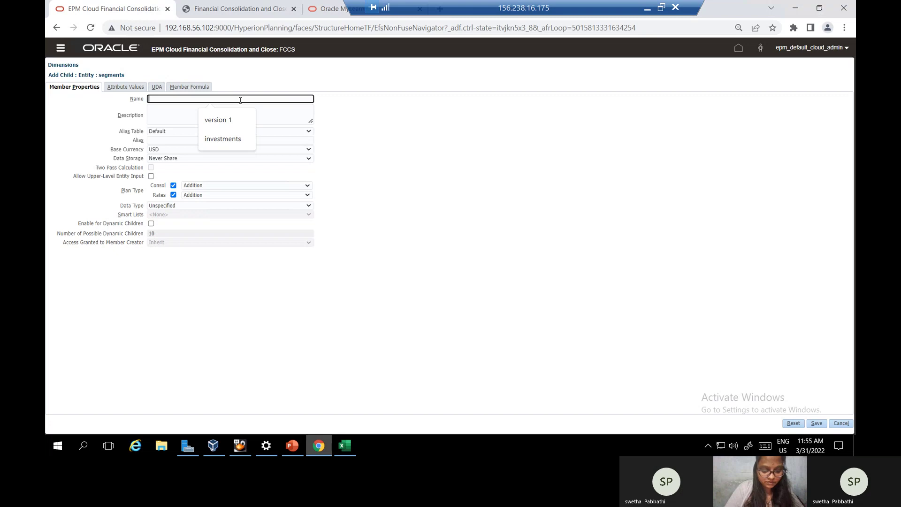
type("E")
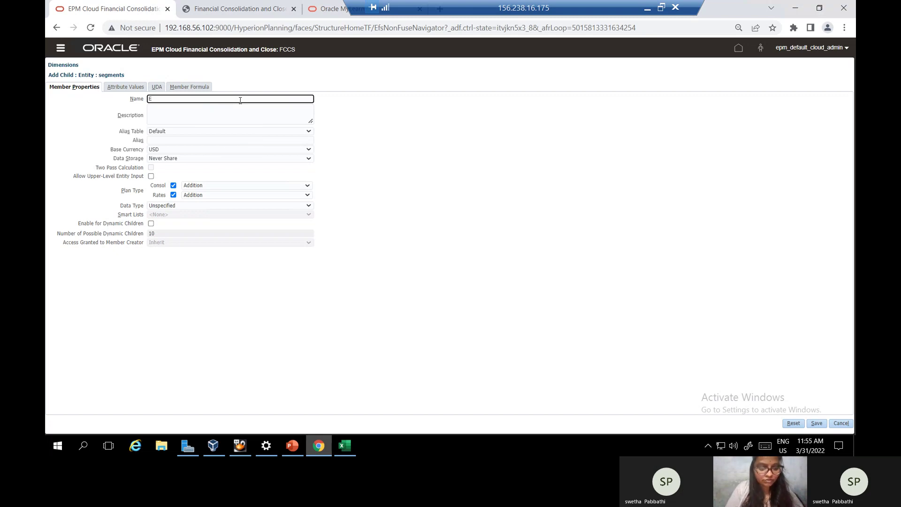
type("N01")
left_click(220, 139)
type("EN01")
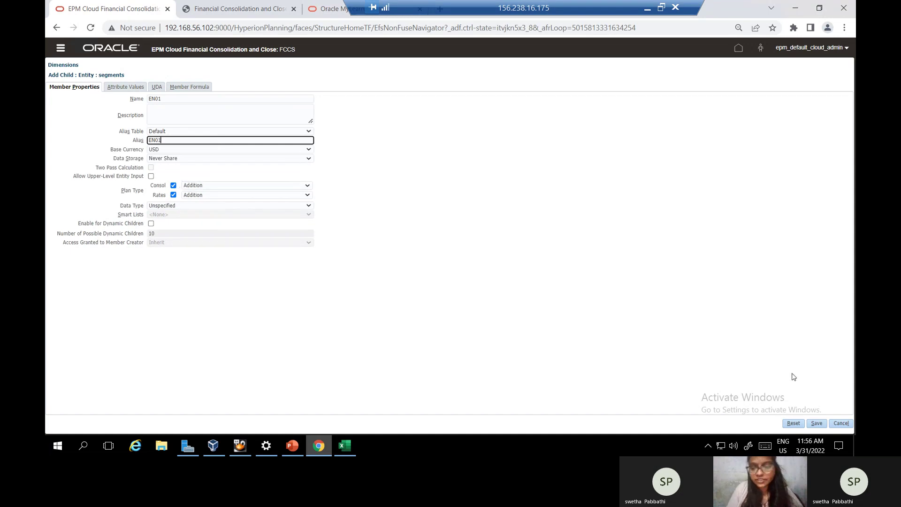
left_click(816, 423)
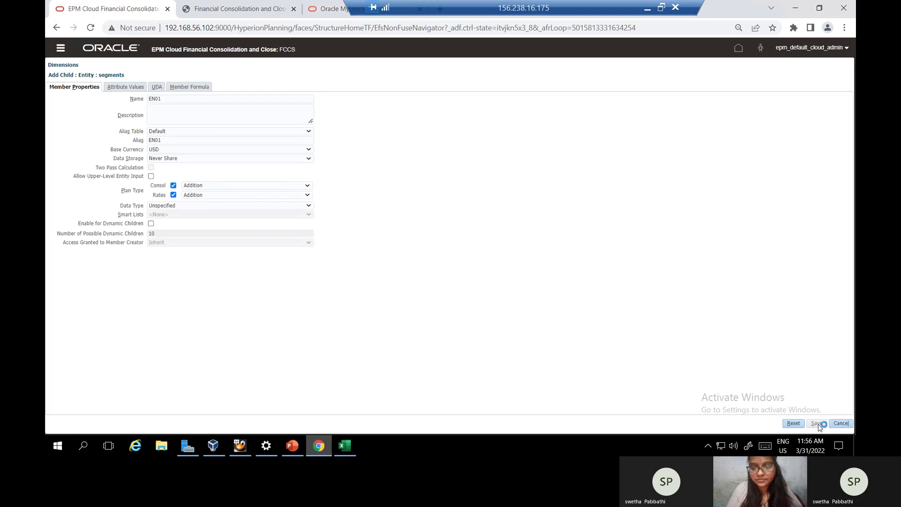
- Check the practice guide's details for the EN01 children and start a child entity under EN01 named EN01_5
left_click(229, 11)
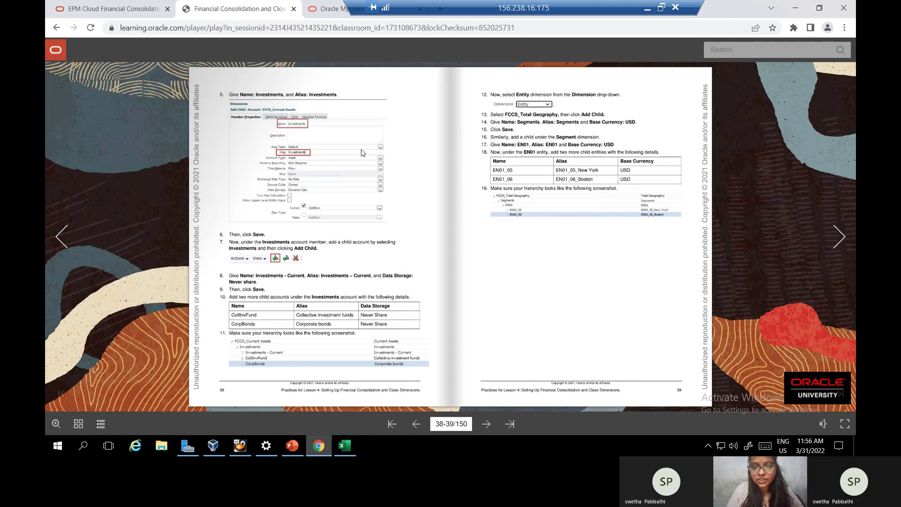
left_click(136, 6)
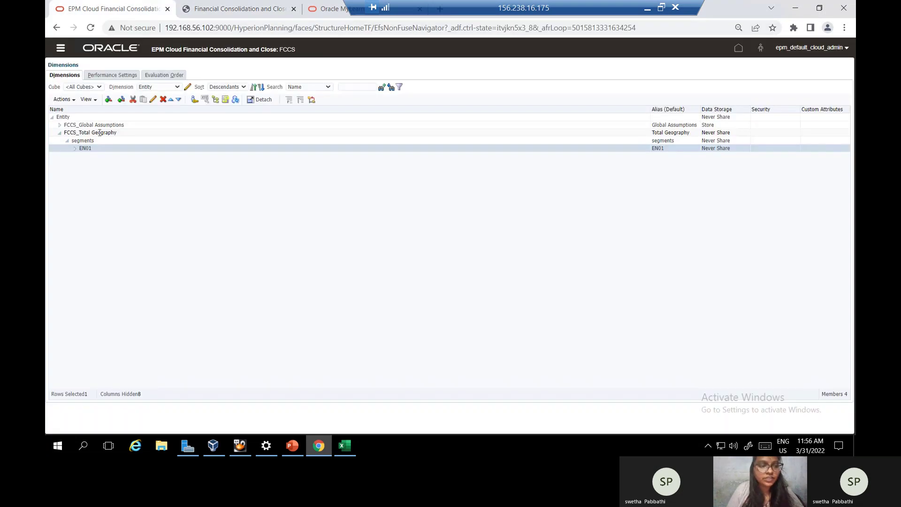
left_click(109, 99)
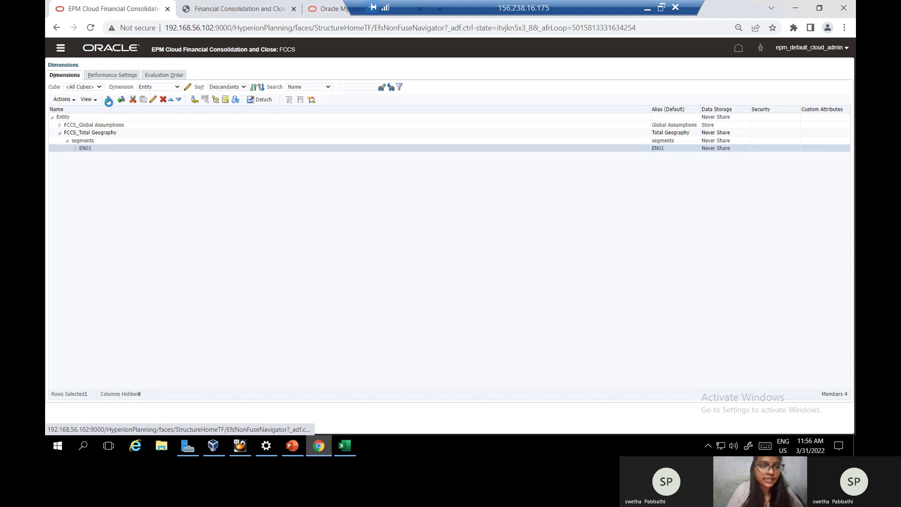
left_click(181, 99)
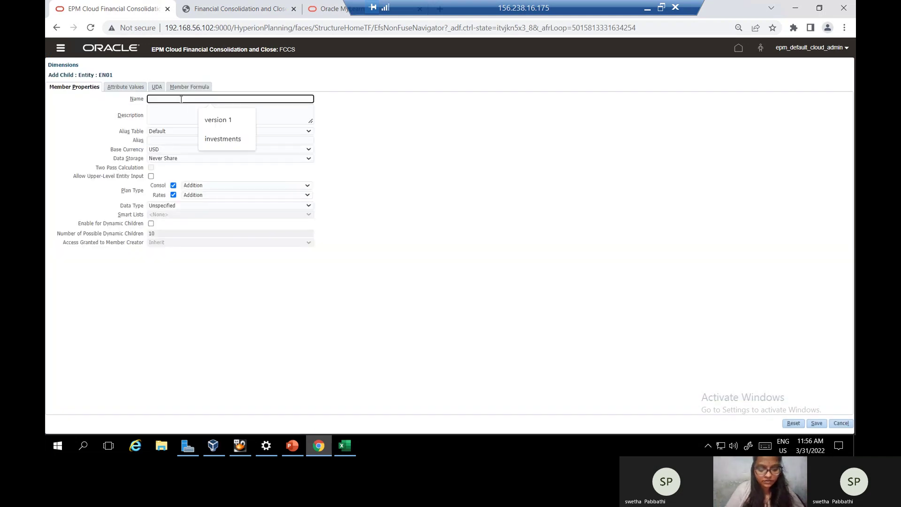
type("EN01_")
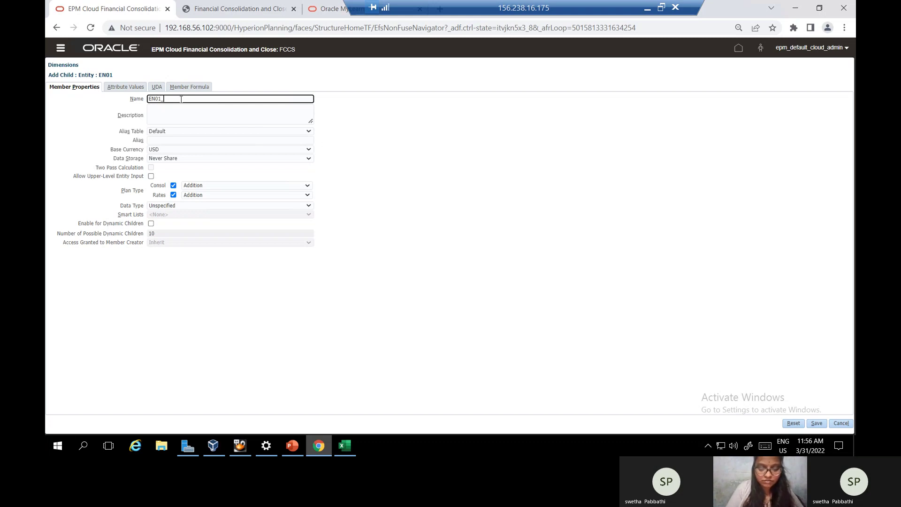
type("5")
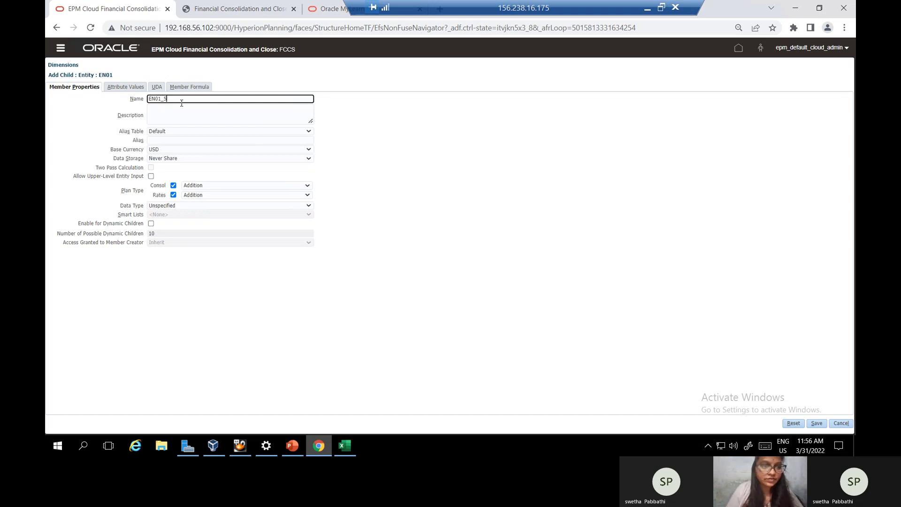
- Give the new EN01 child entity the alias EN01_5_NEYWORK, checking the wording in the practice guide
left_click(186, 139)
type("EN01_")
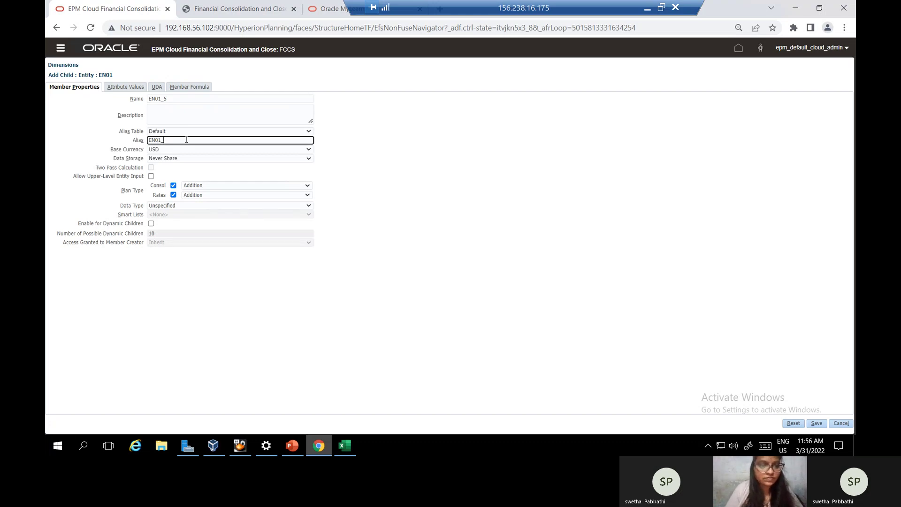
left_click(240, 17)
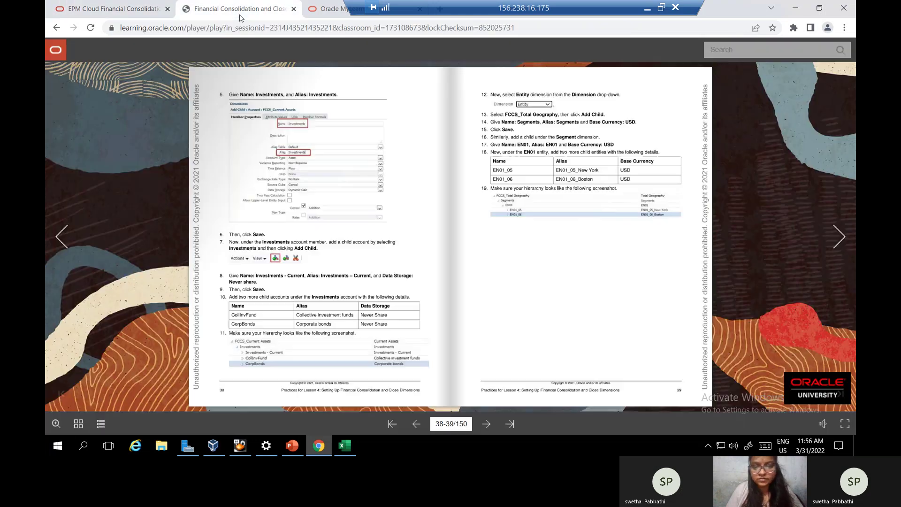
left_click(137, 17)
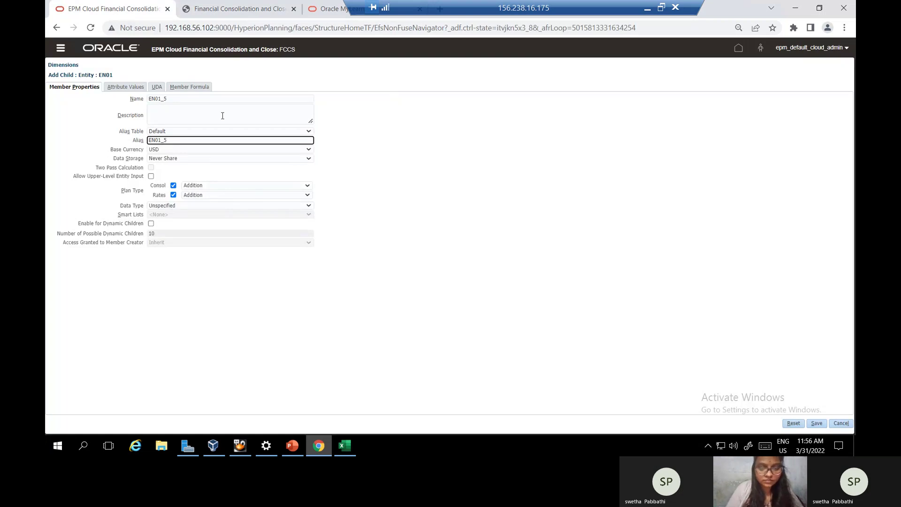
type("_NE")
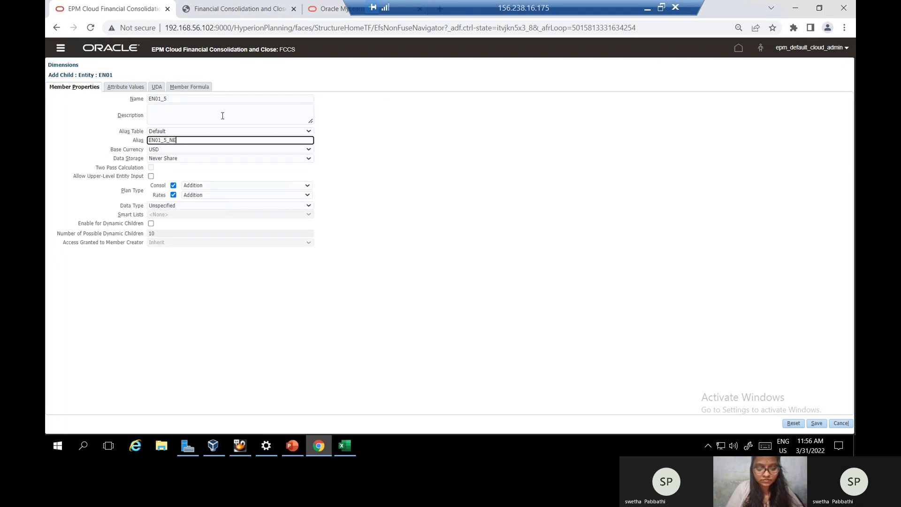
type("YWORK")
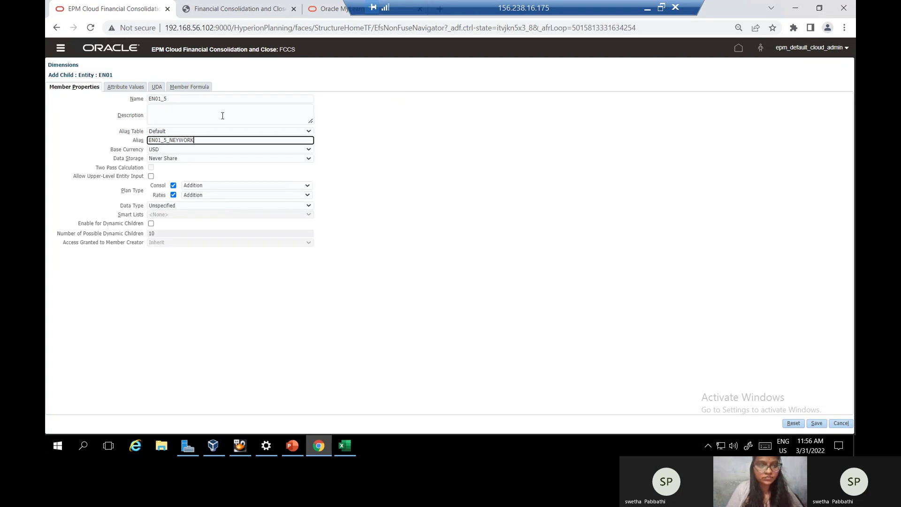
- Correct the child entity's name to EN01_05 and its alias to EN01_05_NEYWORK against the practice guide, and save it
left_click(216, 10)
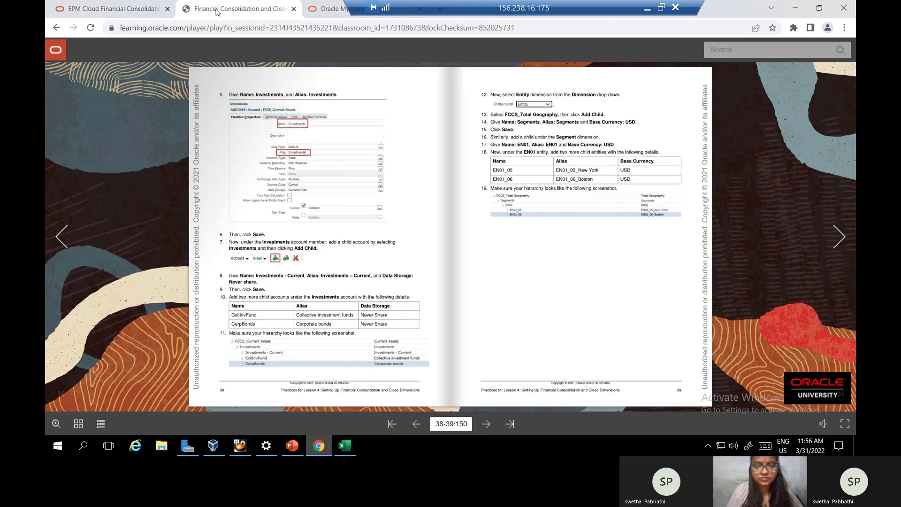
left_click(101, 12)
left_click(163, 99)
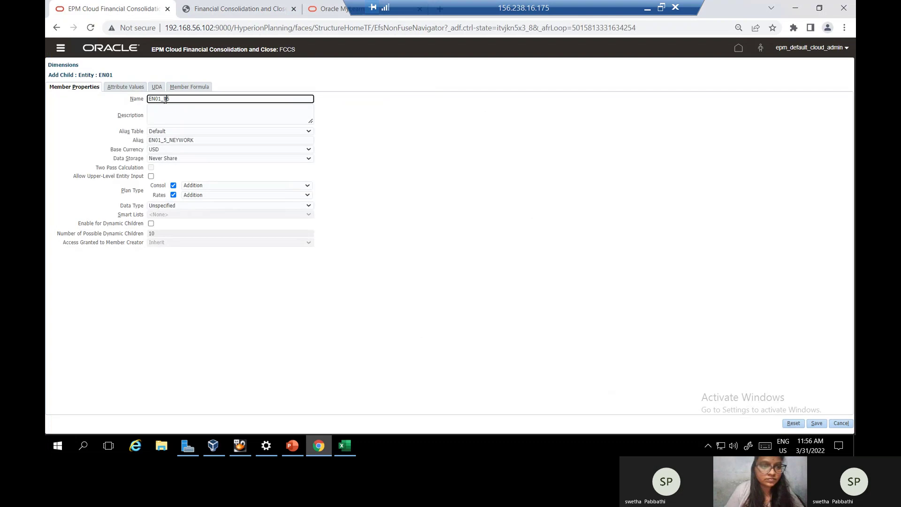
type("0")
left_click(166, 140)
type("0")
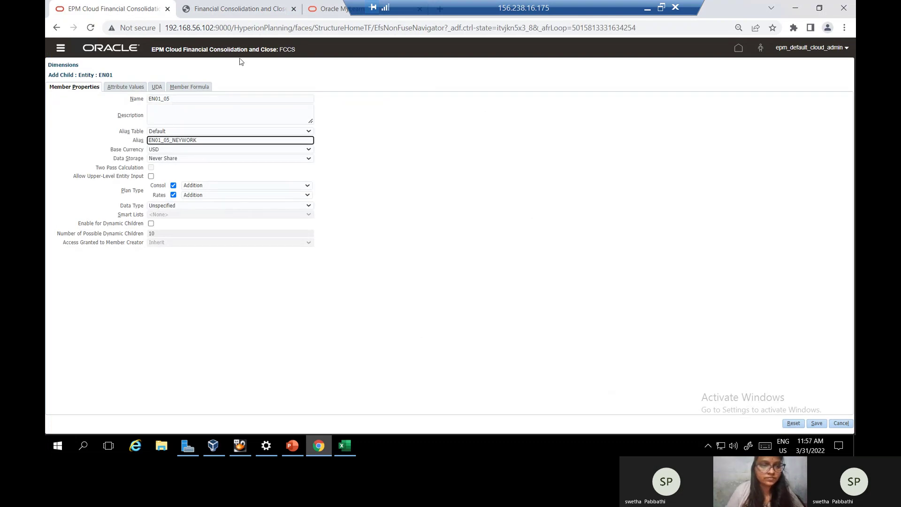
left_click(231, 17)
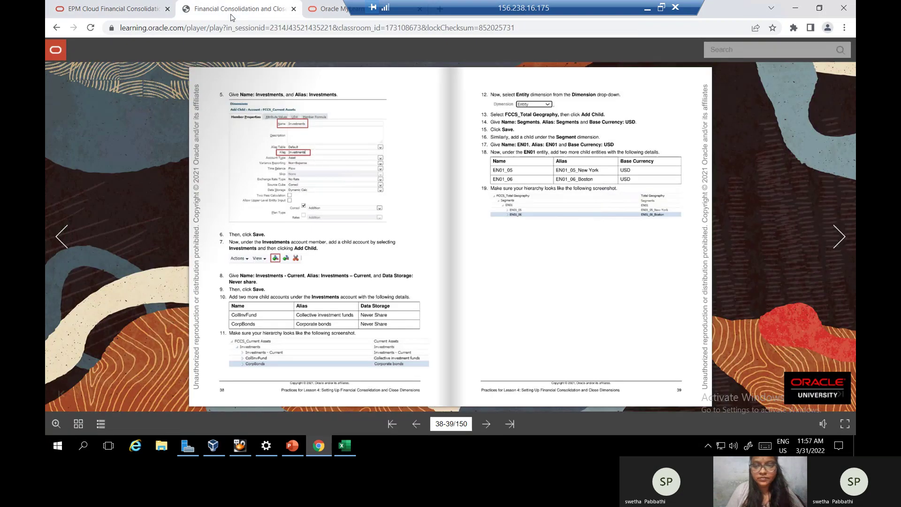
left_click(112, 11)
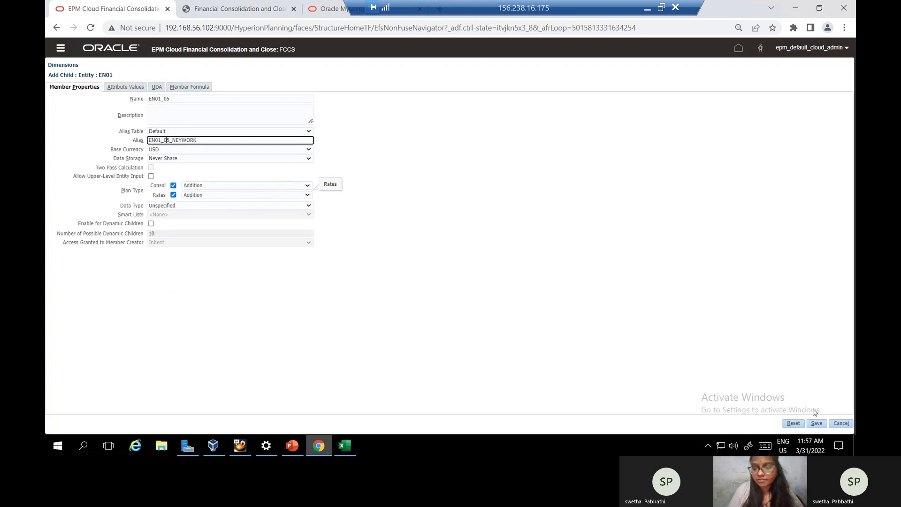
left_click(816, 423)
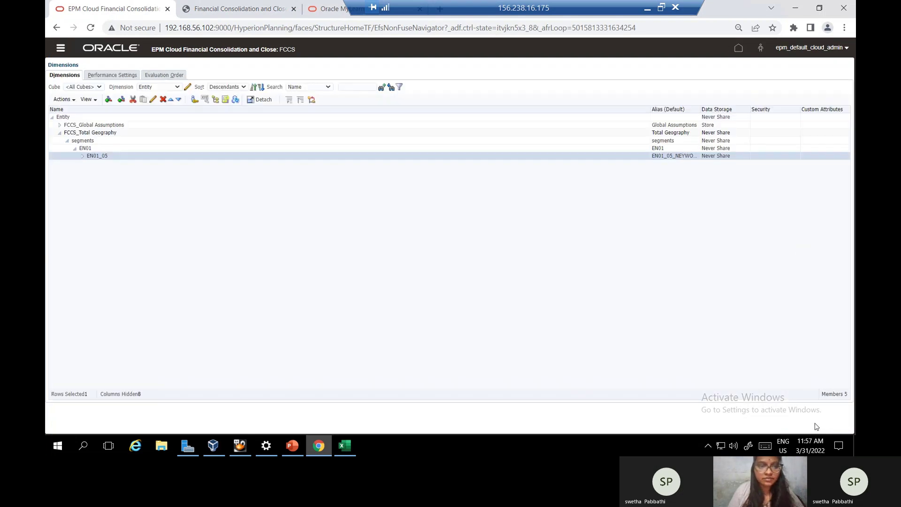
- Start a child entity under EN01, set its name to EN01_06, and begin its alias with the same code
left_click(92, 151)
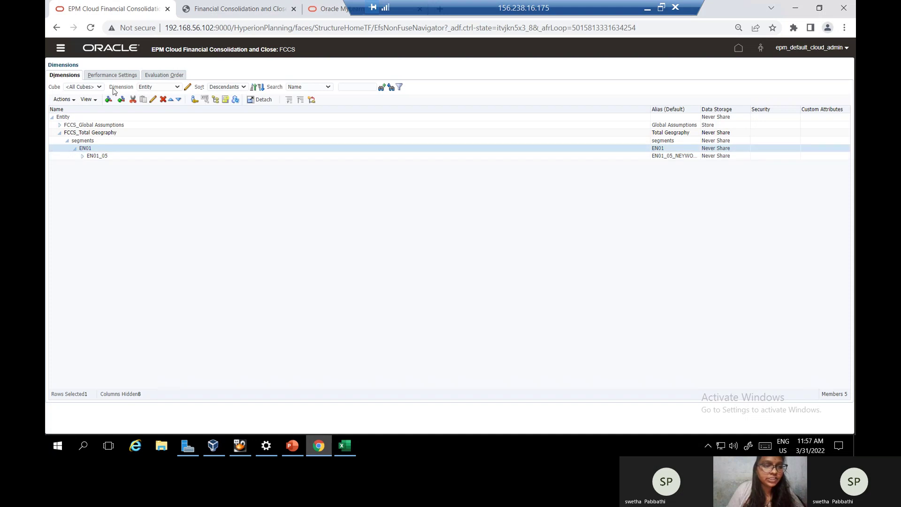
left_click(108, 100)
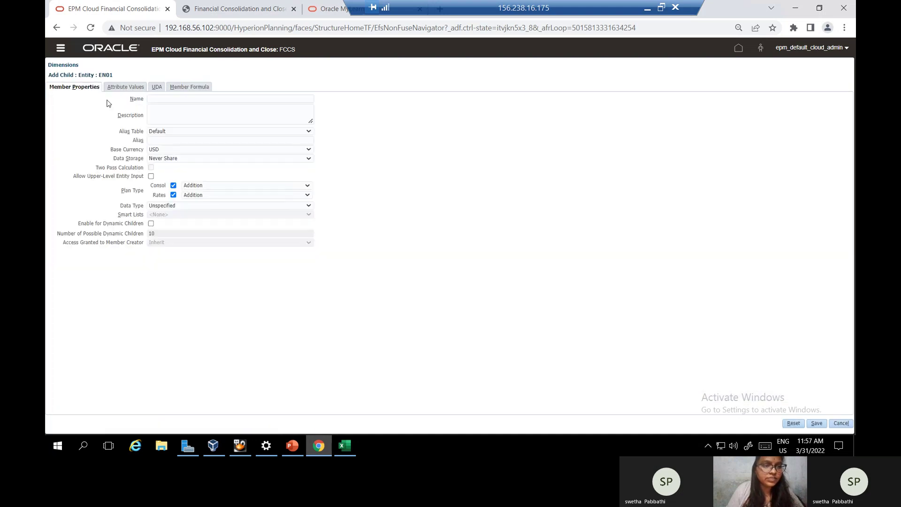
left_click(160, 99)
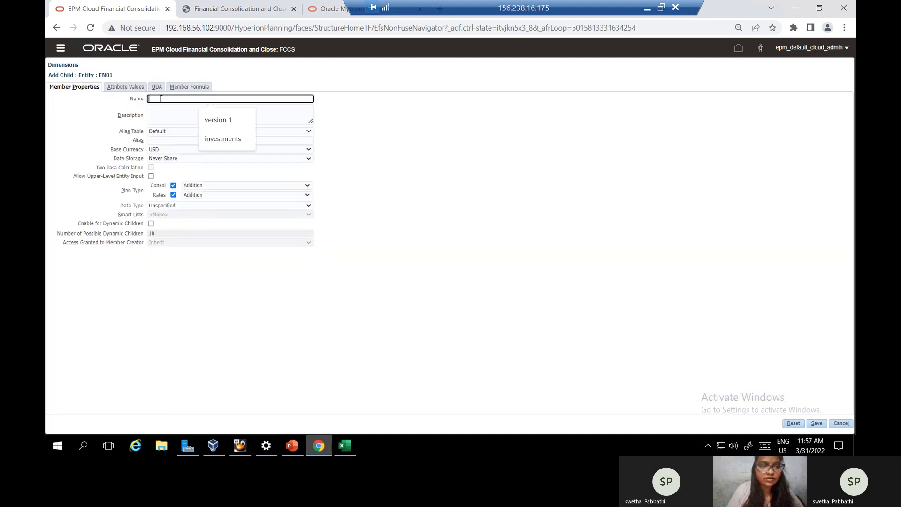
type("EN")
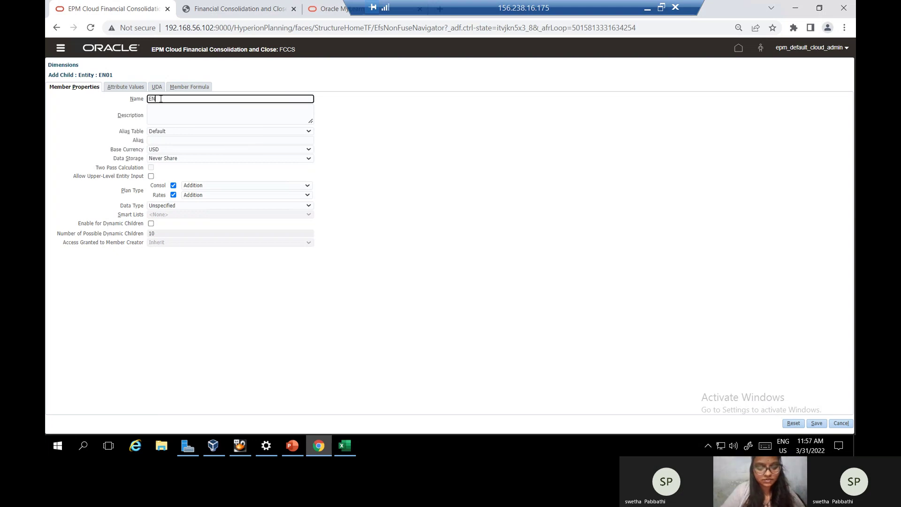
type("01_06")
left_click(174, 140)
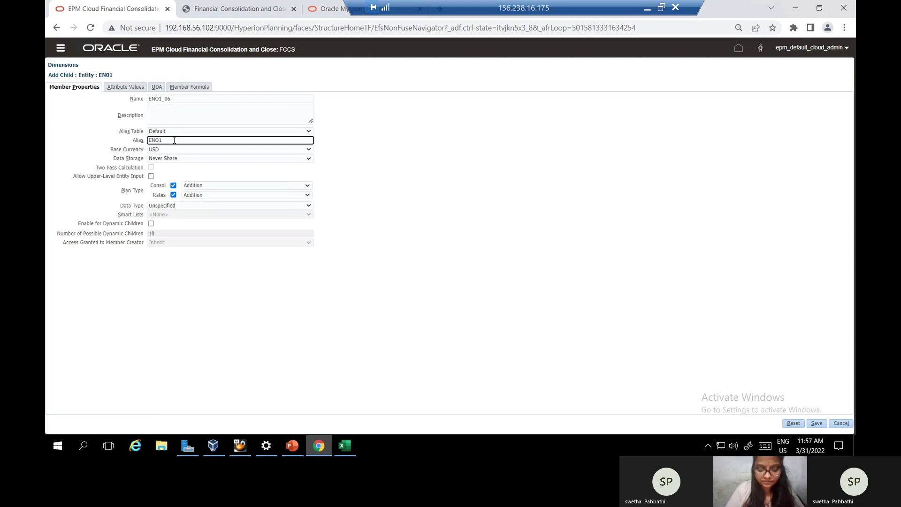
type("EN01_06_")
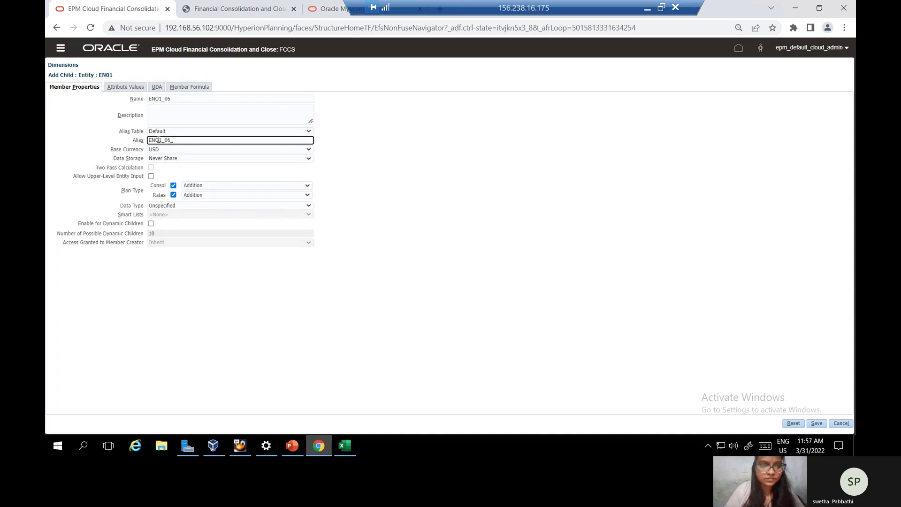
left_click(159, 98)
key("Delete")
- Check the practice guide's alias for the second EN01 child, set the alias to EN01_06_BOSTON, and save the entity
left_click(179, 139)
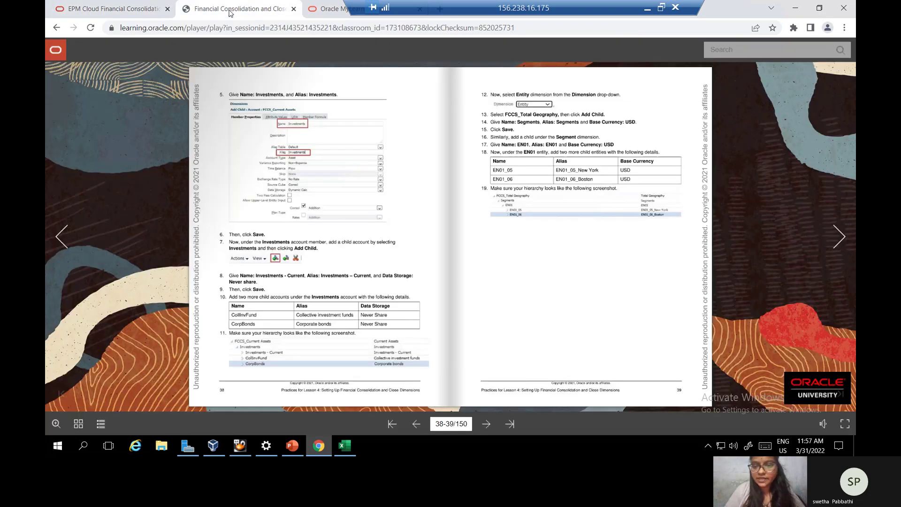
left_click(230, 11)
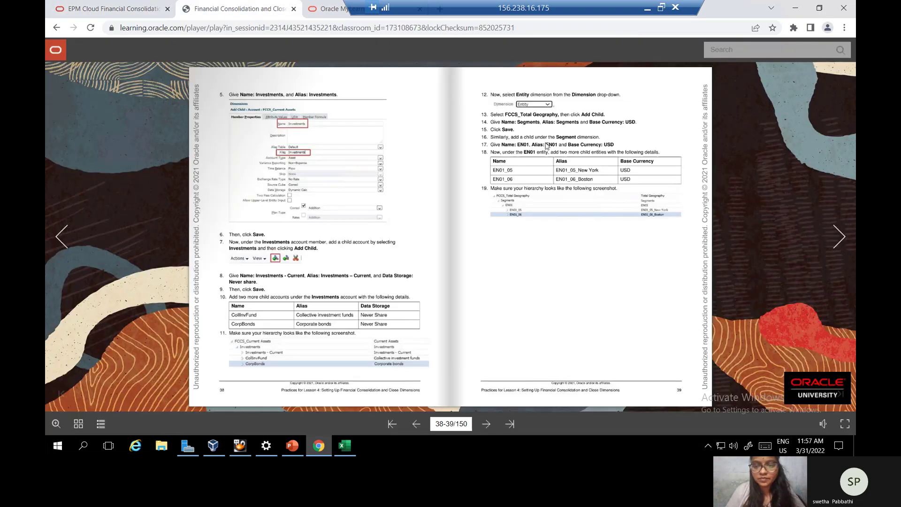
left_click(121, 9)
type("EN01_06_BOSTON")
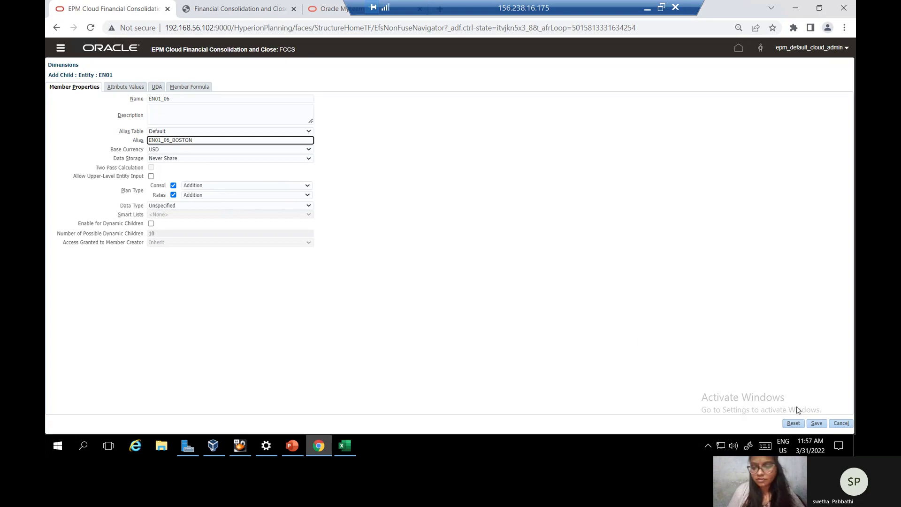
left_click(816, 423)
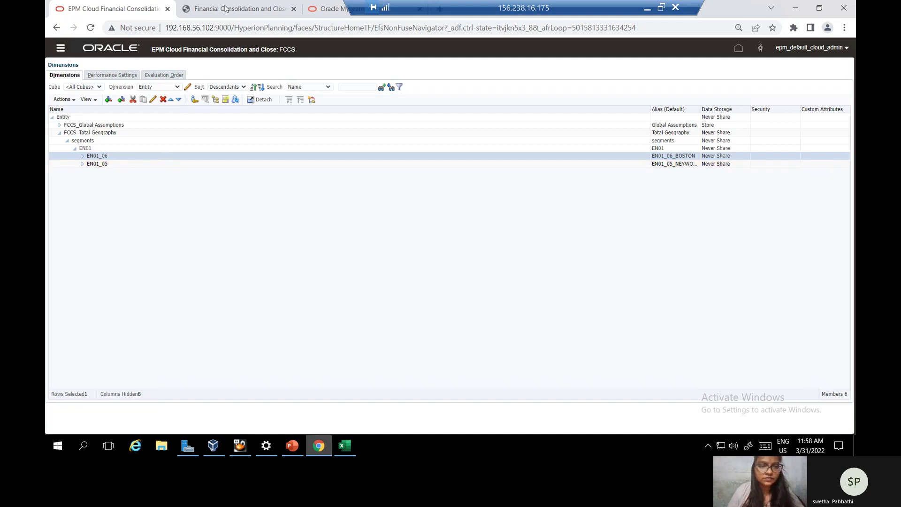
- Read the Practice 4-2 tasks in the practice guide and switch the FCCS dimension view to Movement
left_click(226, 9)
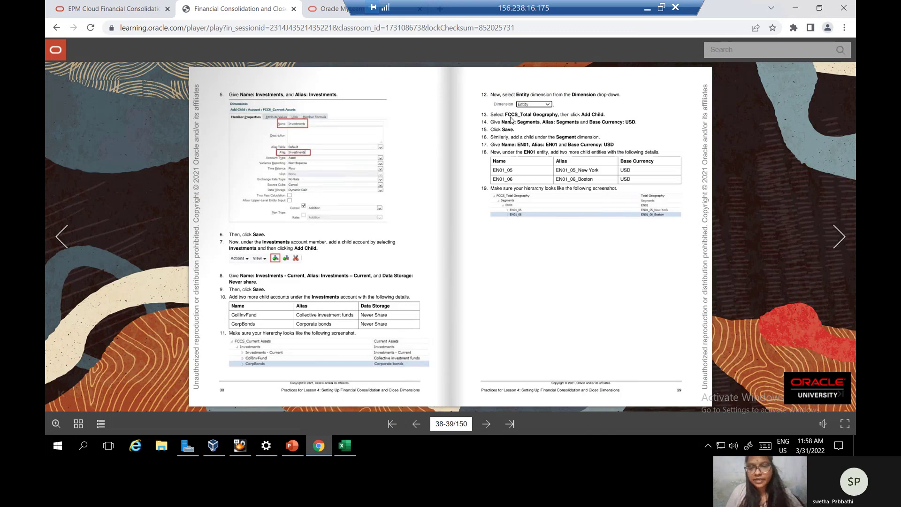
key("Right")
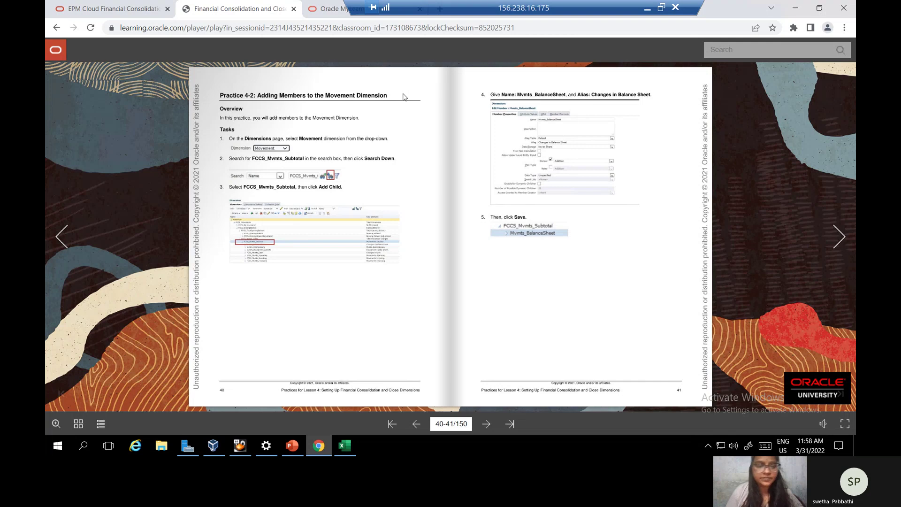
left_click(128, 10)
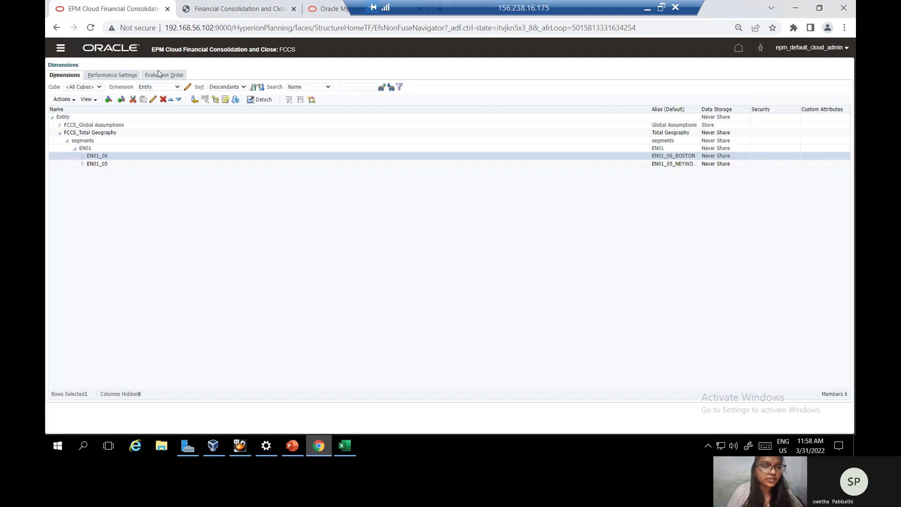
left_click(178, 87)
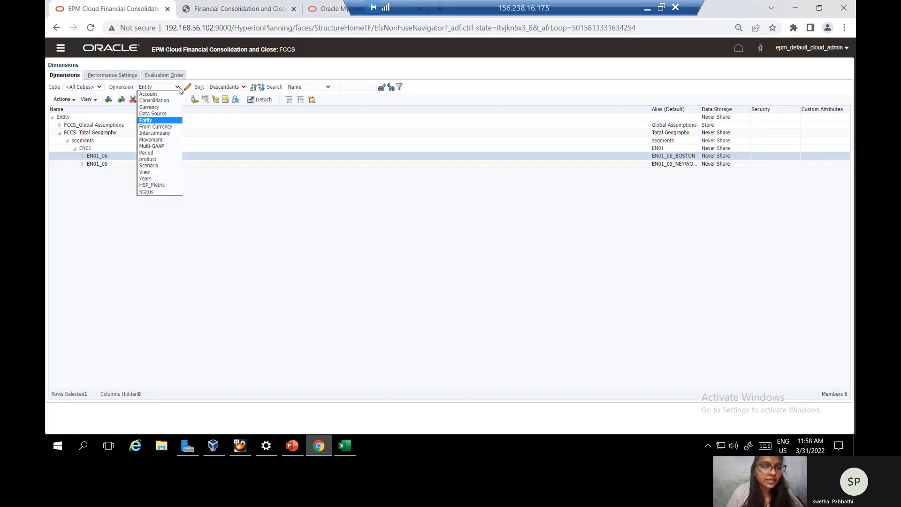
left_click(158, 140)
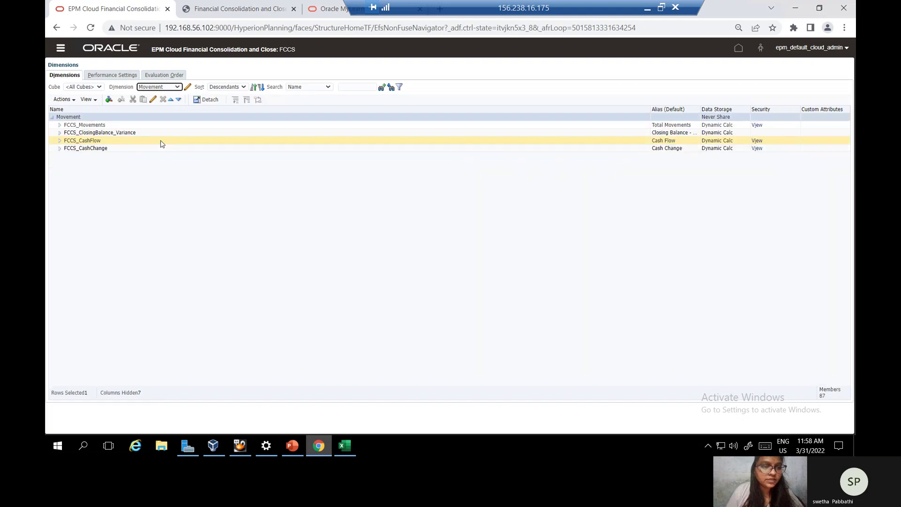
- Enter Mvnts_ as the member name search text and check the exact member name in the practice guide
left_click(316, 87)
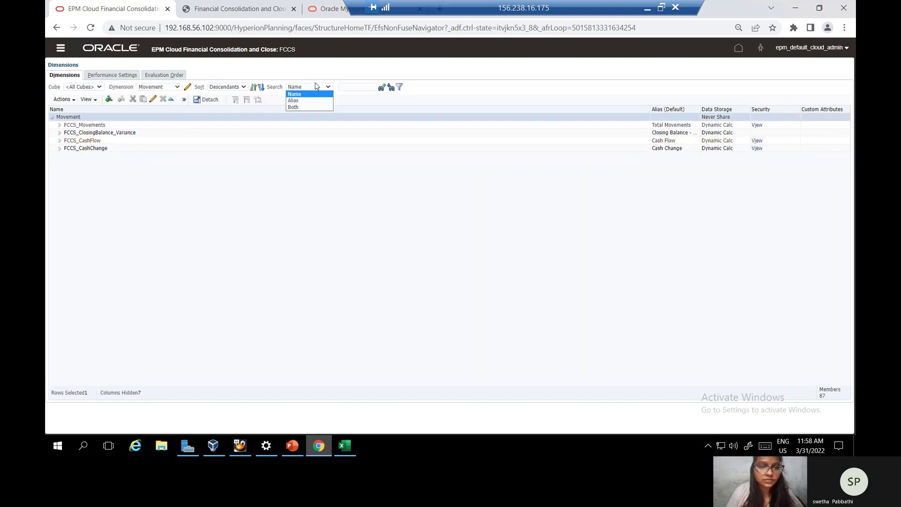
left_click(344, 86)
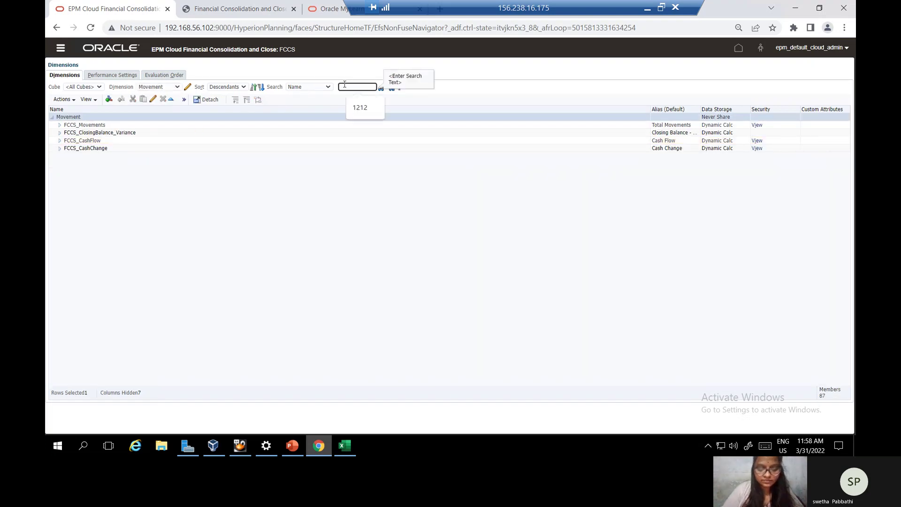
type("M")
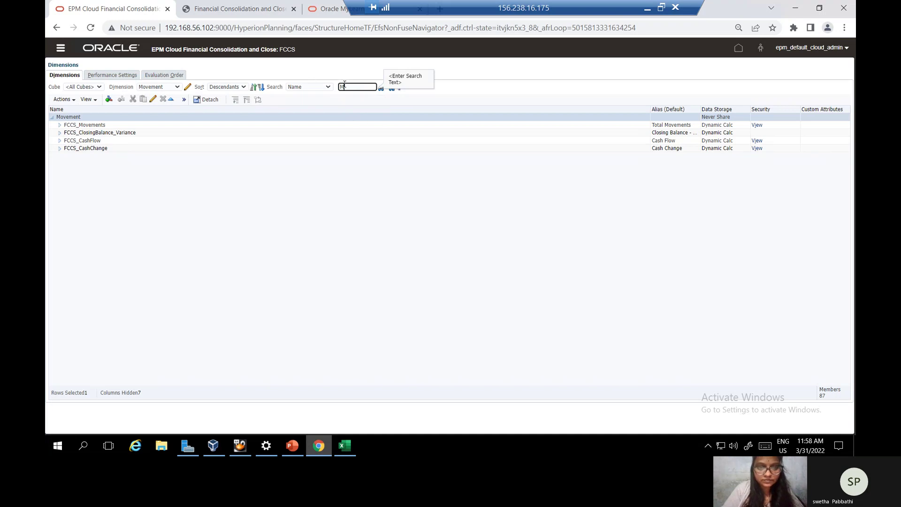
type("vm")
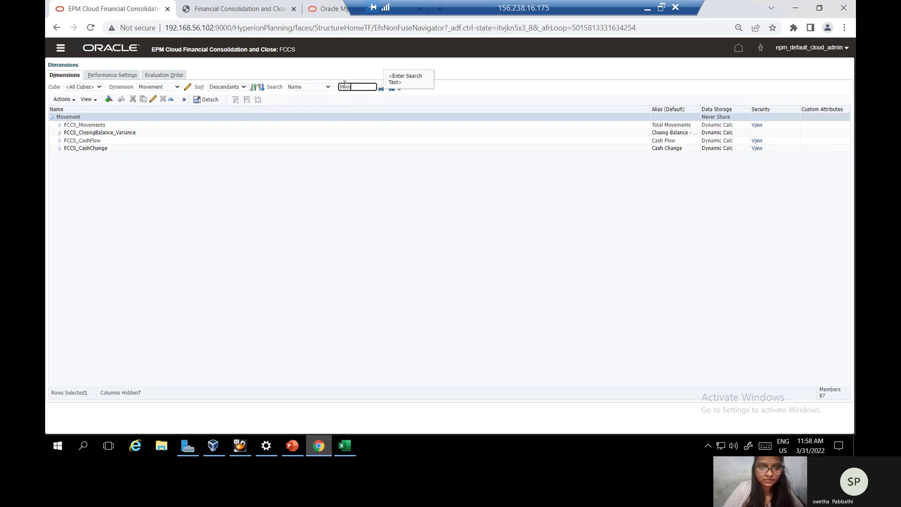
type("nts_")
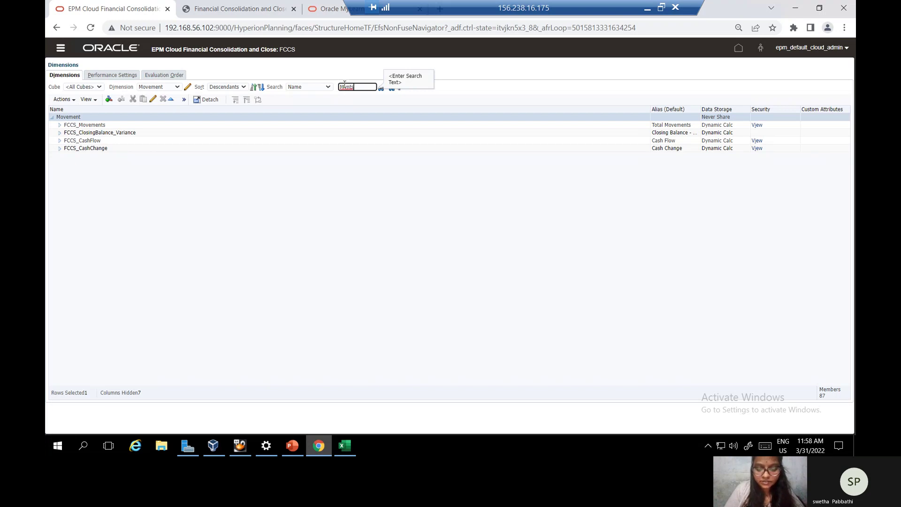
left_click(206, 4)
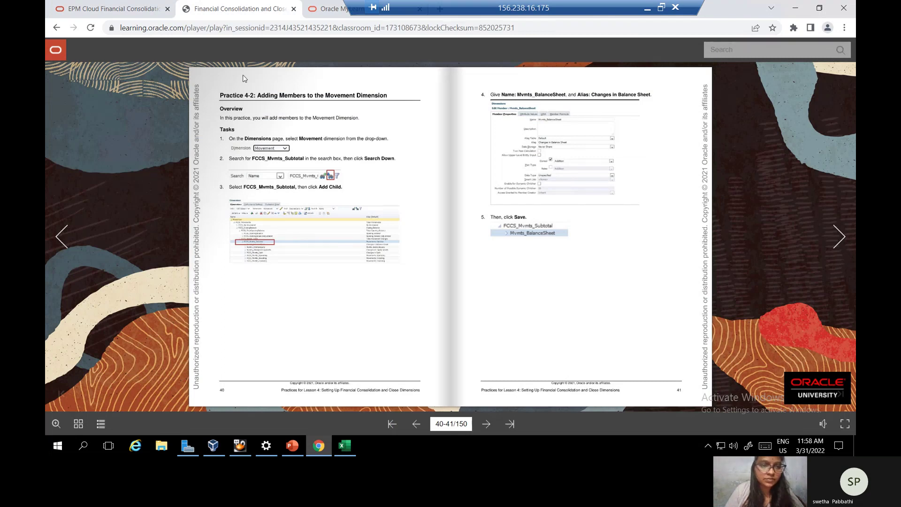
left_click(135, 12)
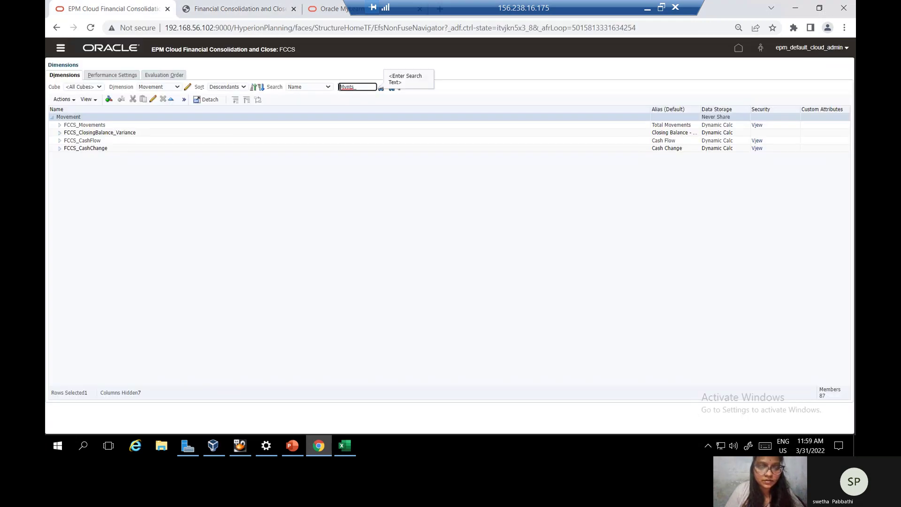
- Correct the search text to FCCS_Mvmts_Subtotal and search the Movement dimension for that member
type("FCCS_")
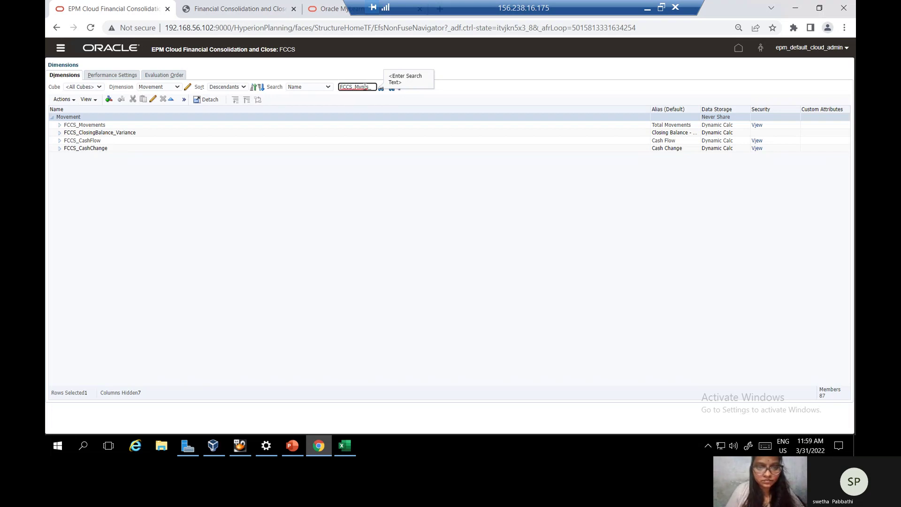
left_click(365, 86)
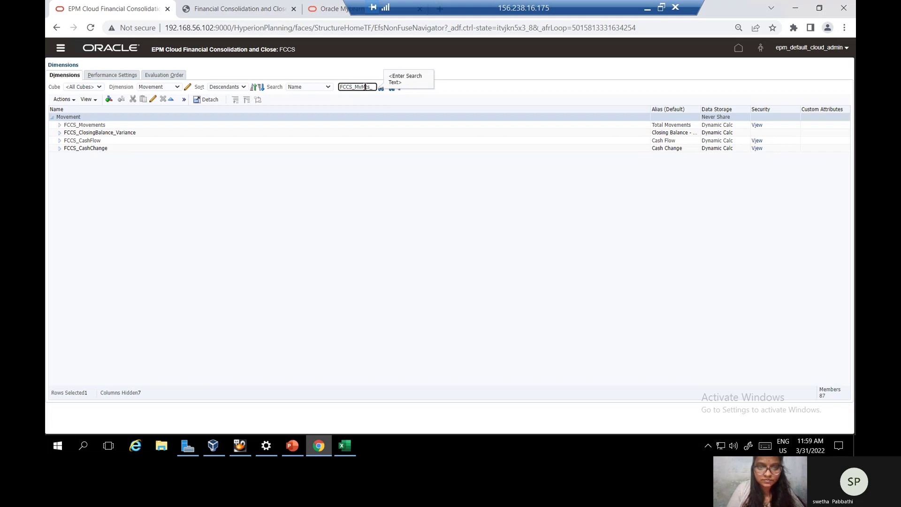
type("n")
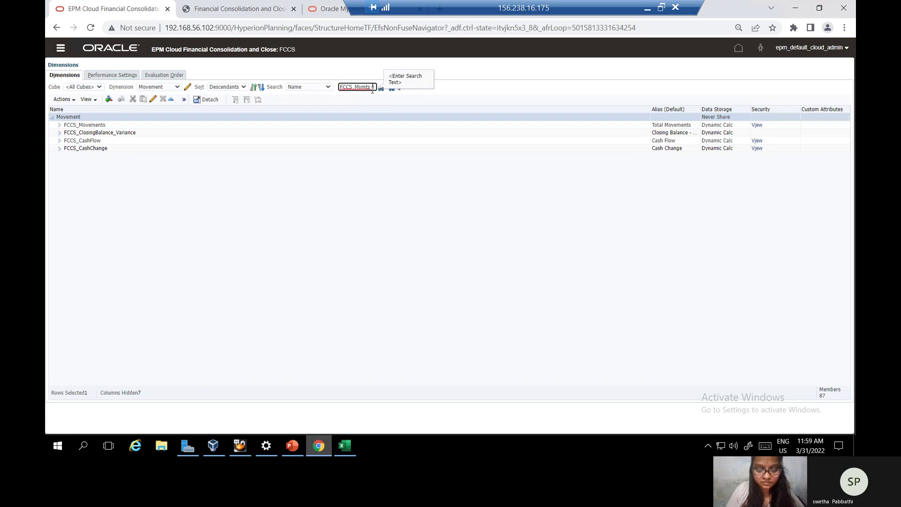
type("d")
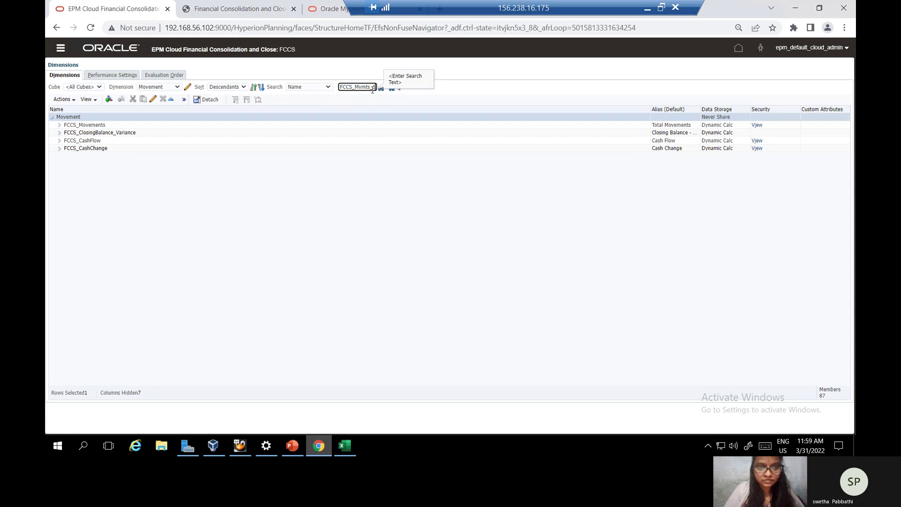
type("ub")
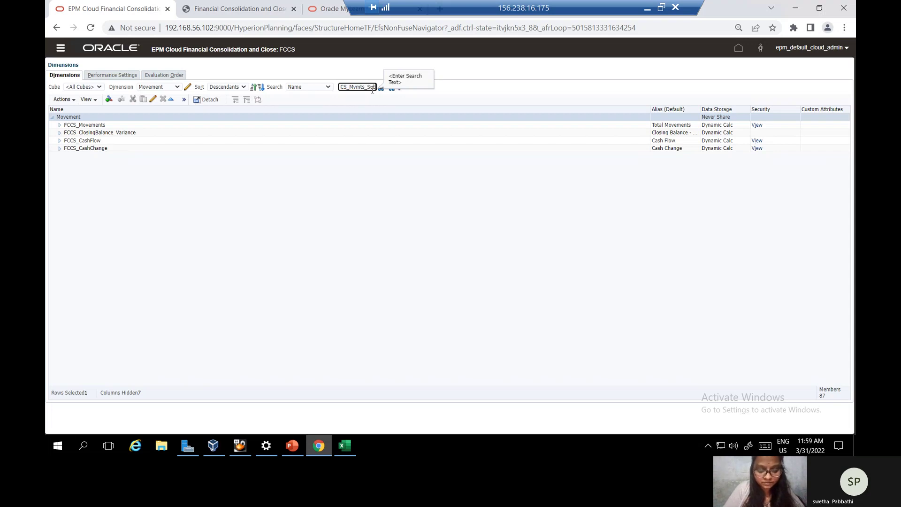
type("total")
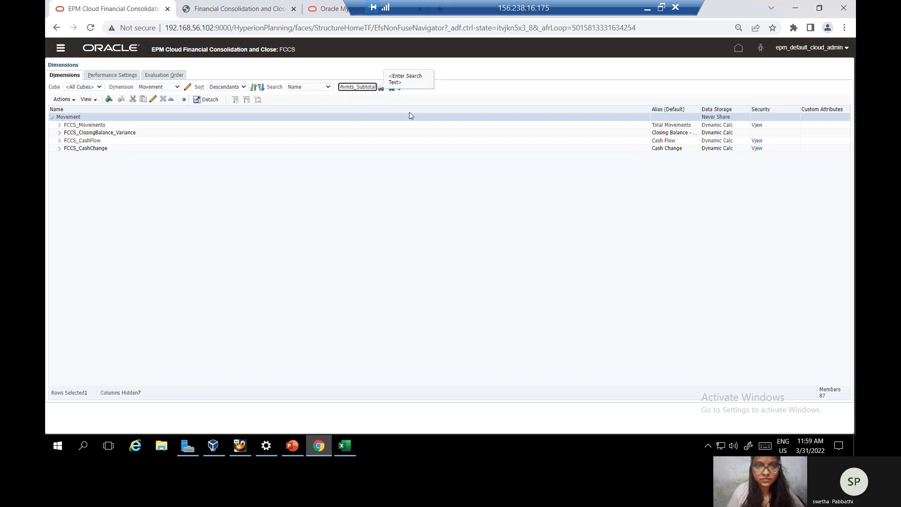
left_click(381, 89)
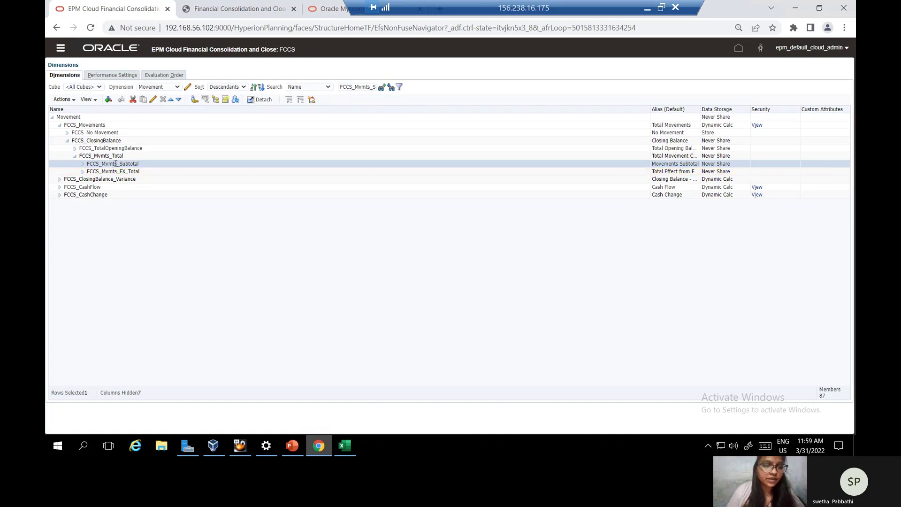
- Start a child member under FCCS_Mvmts_Subtotal and, following the practice guide, name it Mvmts_balancesheet
left_click(109, 100)
left_click(174, 100)
left_click(237, 9)
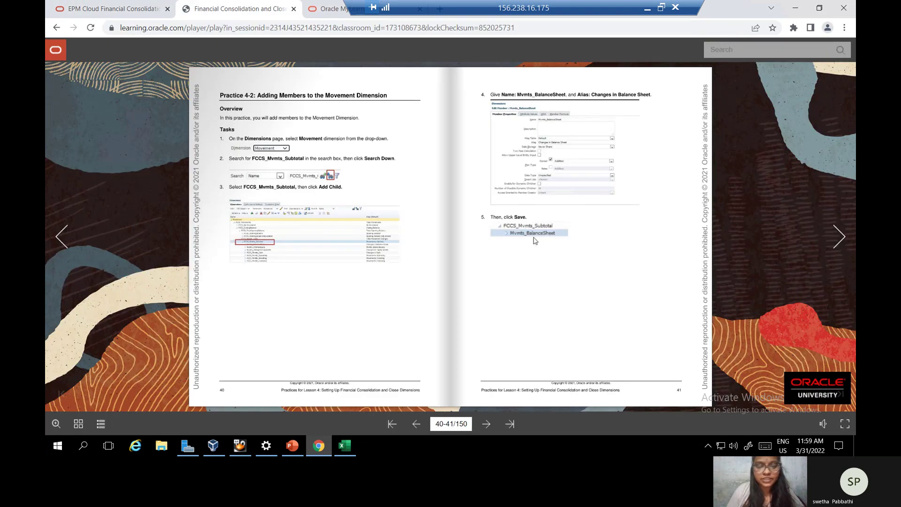
left_click(152, 9)
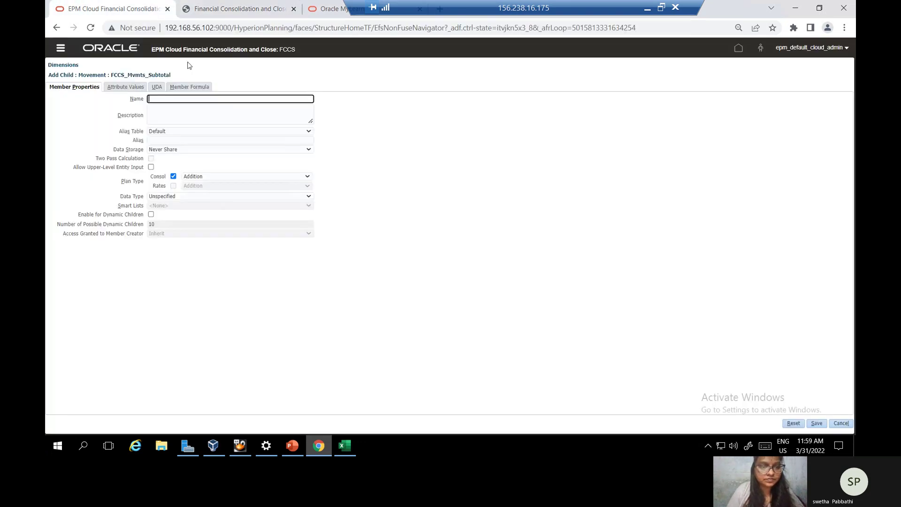
type("mv")
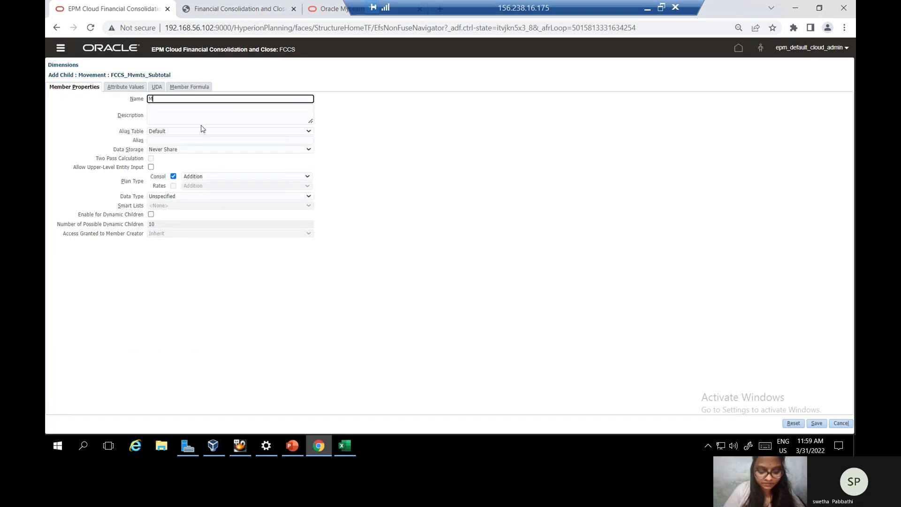
type("mts_balancesheet")
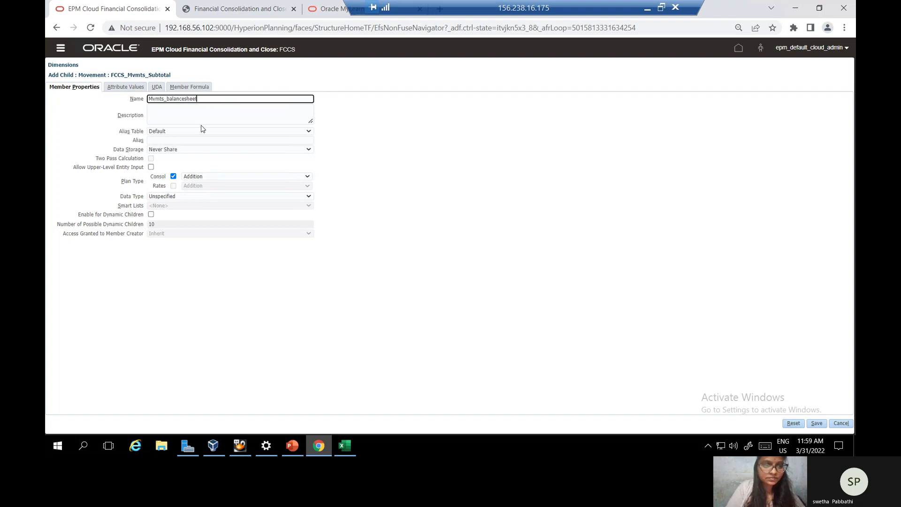
- Copy the new Movement member's name into its alias, making the alias Mvmts_balancesheet
left_click_drag(201, 98, 139, 101)
key("ctrl+c")
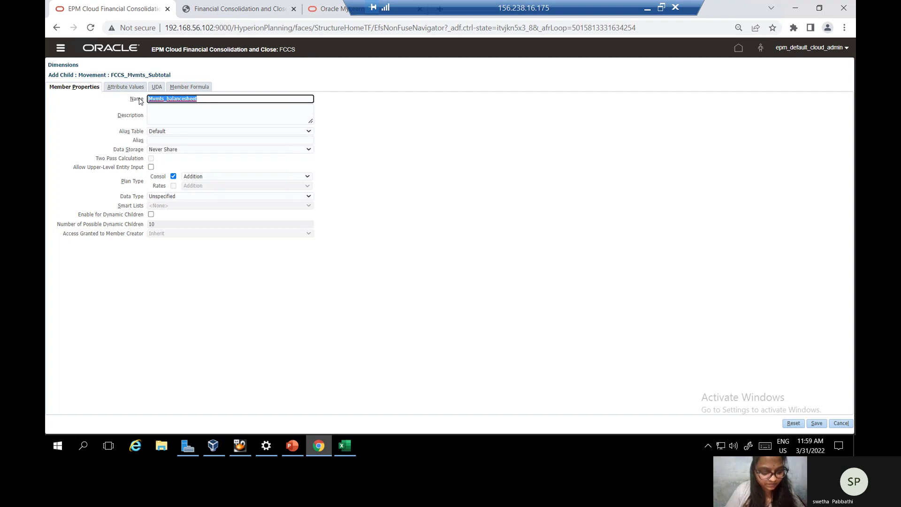
left_click(173, 139)
key("ctrl+v")
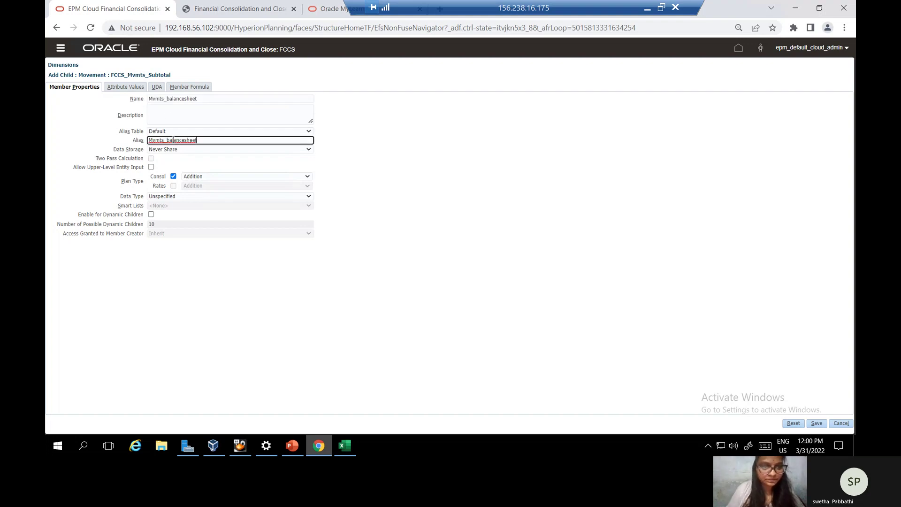
- Save the new Movement member and turn the practice guide to Practice 4-3: Adding Currencies
left_click(819, 424)
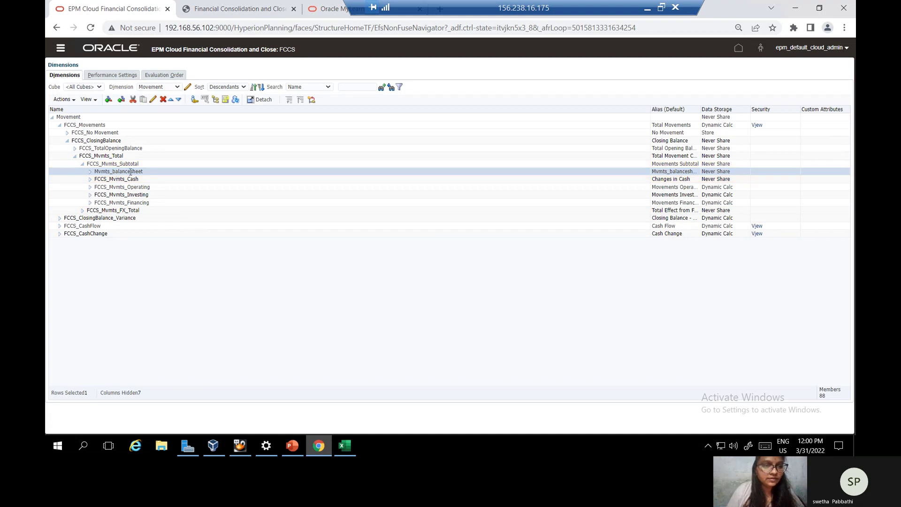
left_click(231, 8)
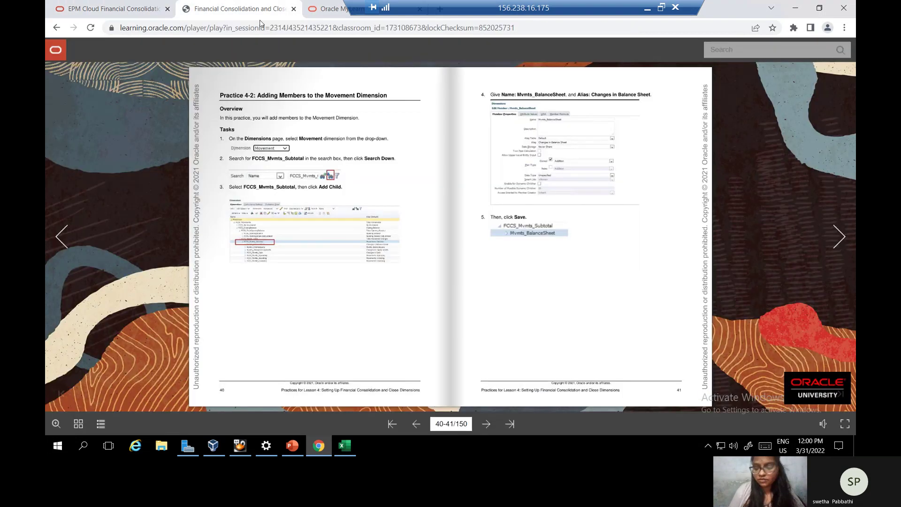
left_click(618, 361)
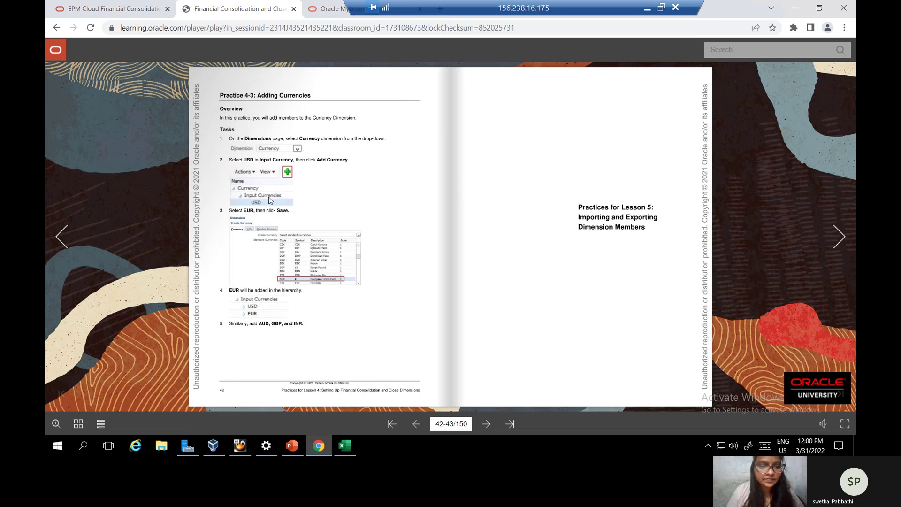
- Return to the FCCS application, show the Currency dimension and expand Input Currencies
left_click(135, 8)
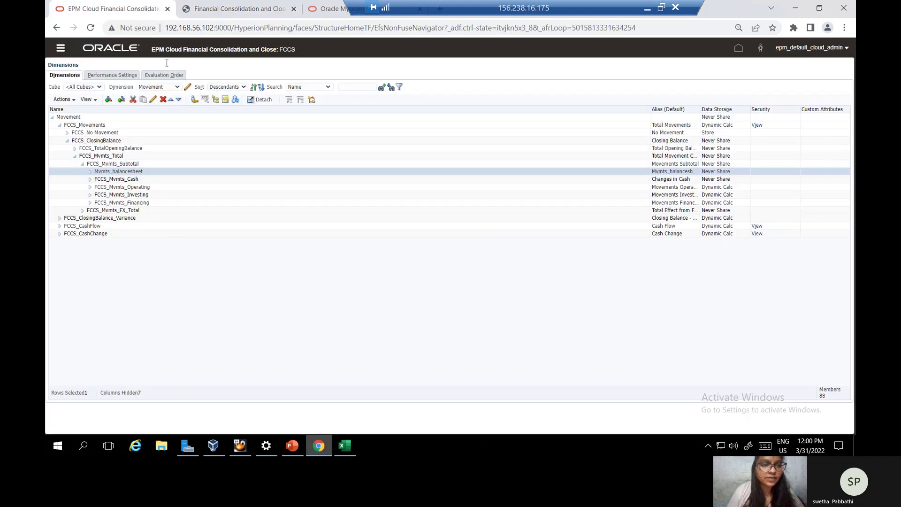
left_click(178, 88)
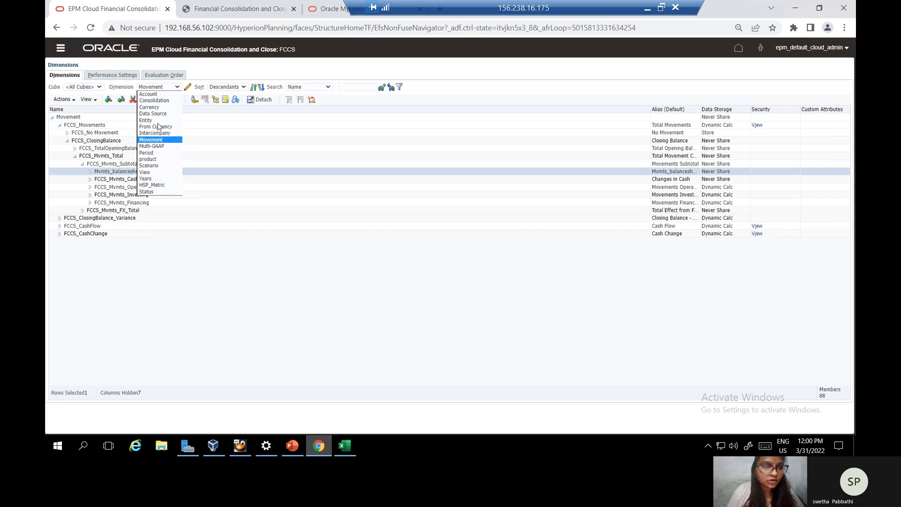
left_click(158, 109)
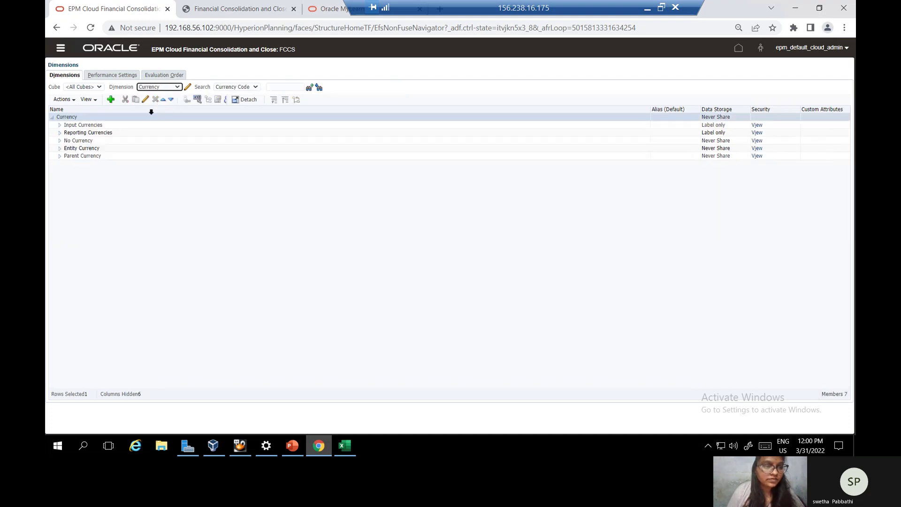
left_click(60, 125)
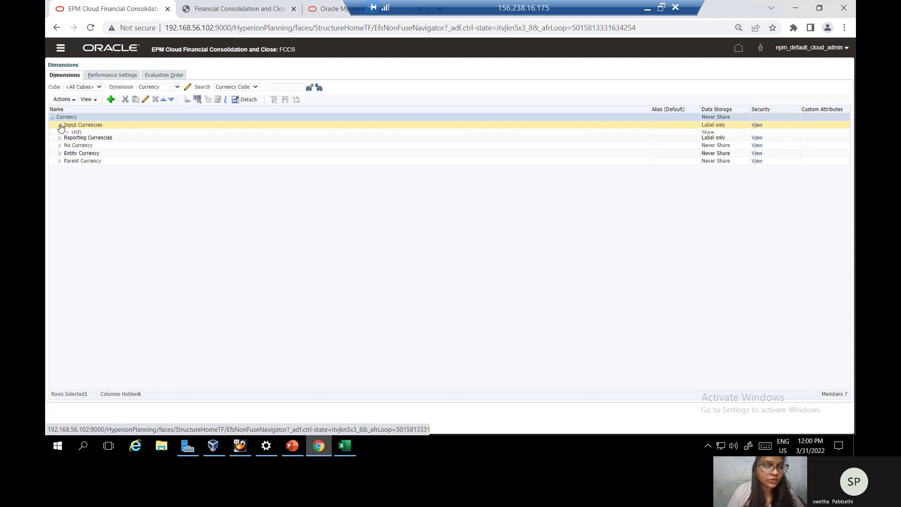
- Create a currency from the USD member, choosing the standard currency EUR (European Union Euro) per the practice guide, and save it
left_click(86, 134)
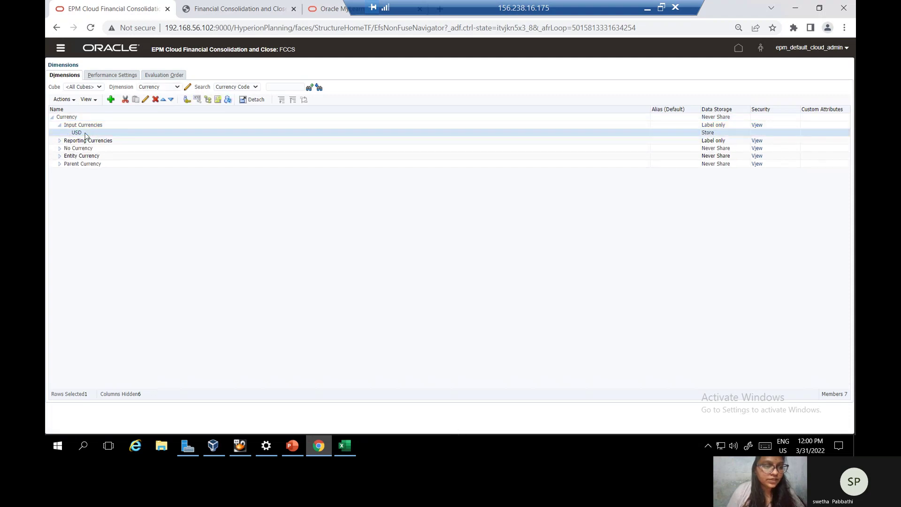
left_click(109, 99)
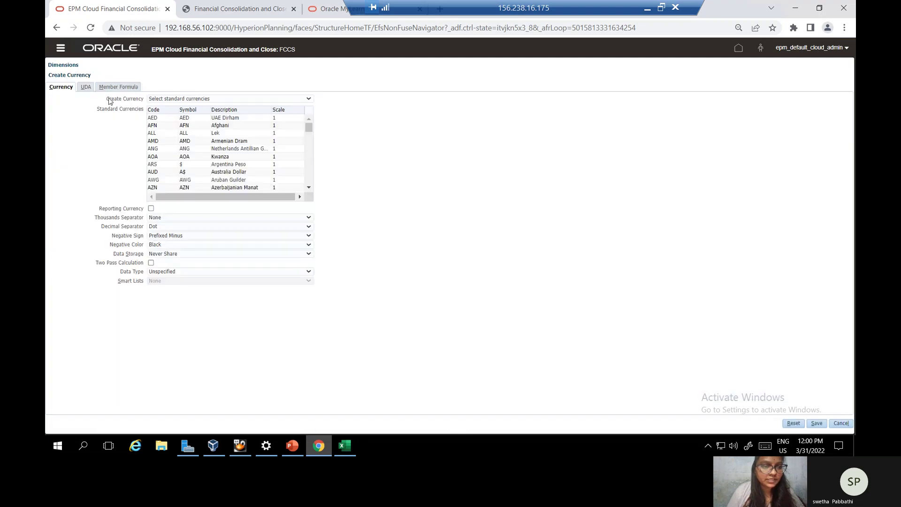
left_click(226, 9)
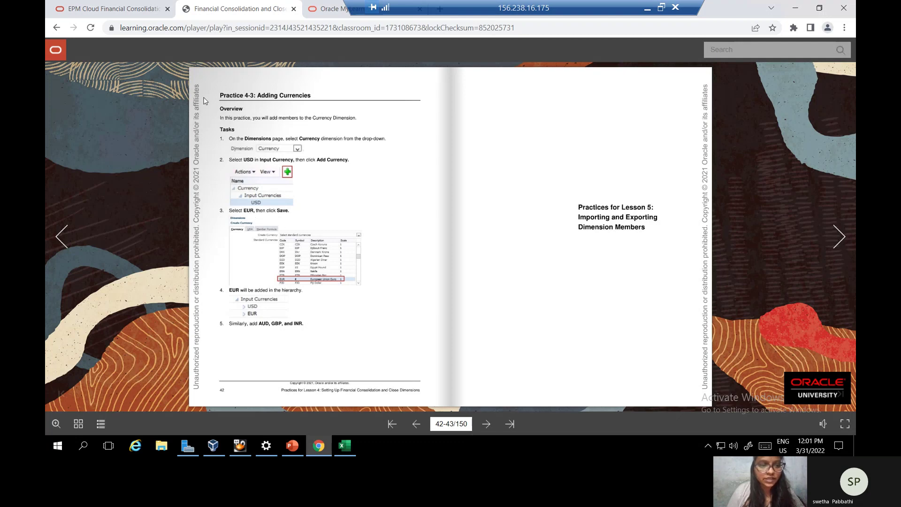
left_click(144, 6)
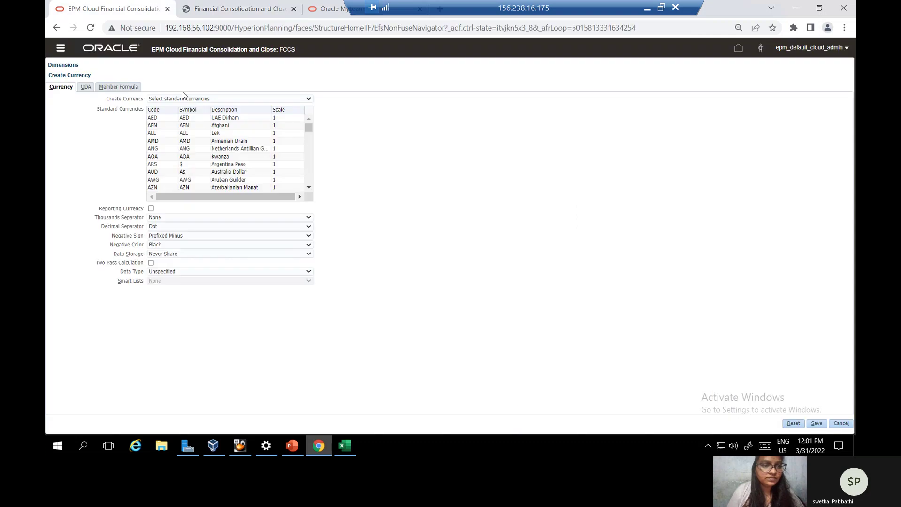
mouse_move(308, 128)
left_mouse_down()
mouse_move(314, 165)
mouse_move(306, 143)
left_mouse_up()
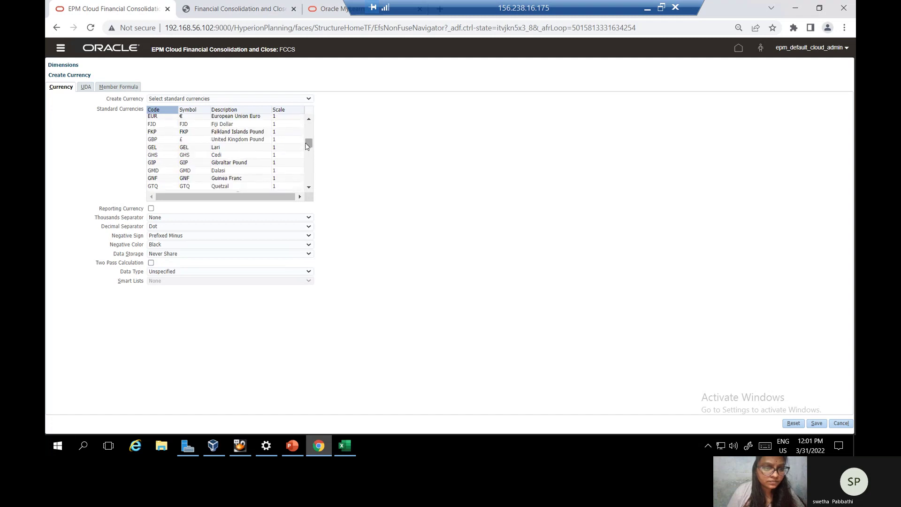
left_click(214, 120)
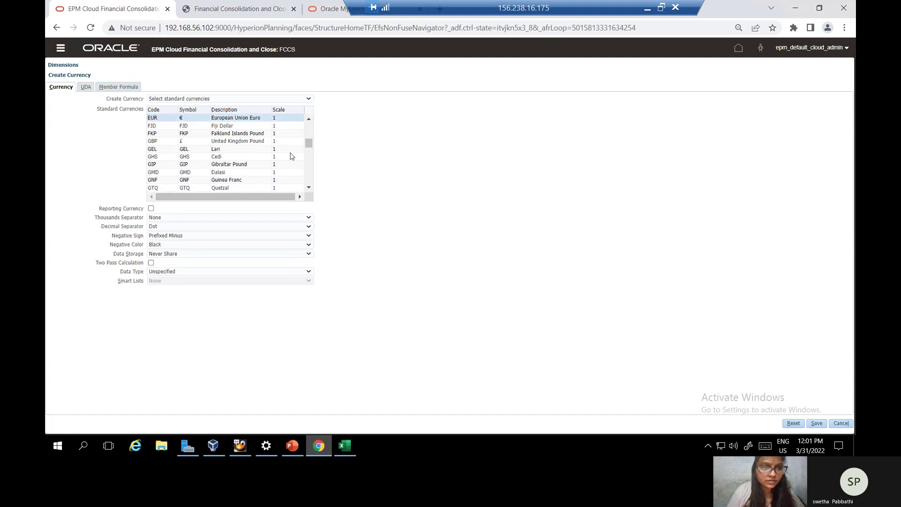
left_click(817, 423)
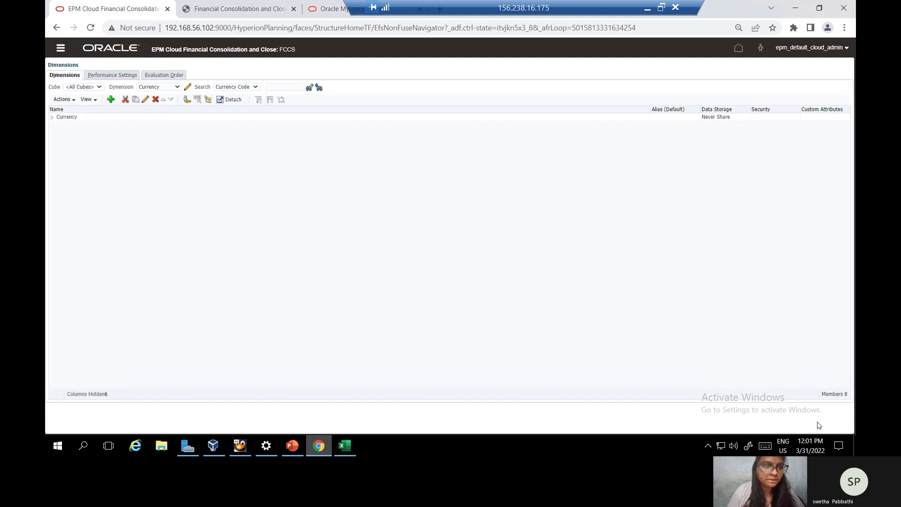
- From the EUR member under Input Currencies, add the standard currency AUD (Australia Dollar) per the practice guide and save it
left_click(52, 118)
left_click(60, 126)
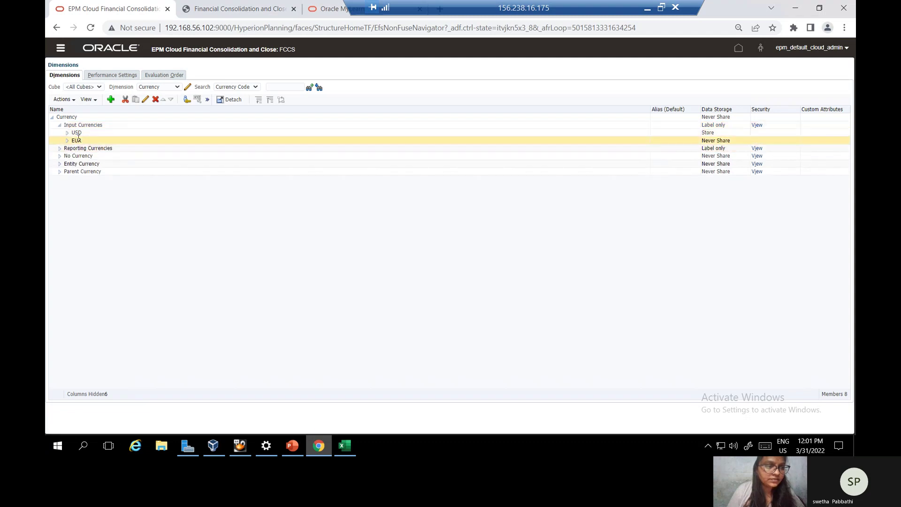
left_click(77, 140)
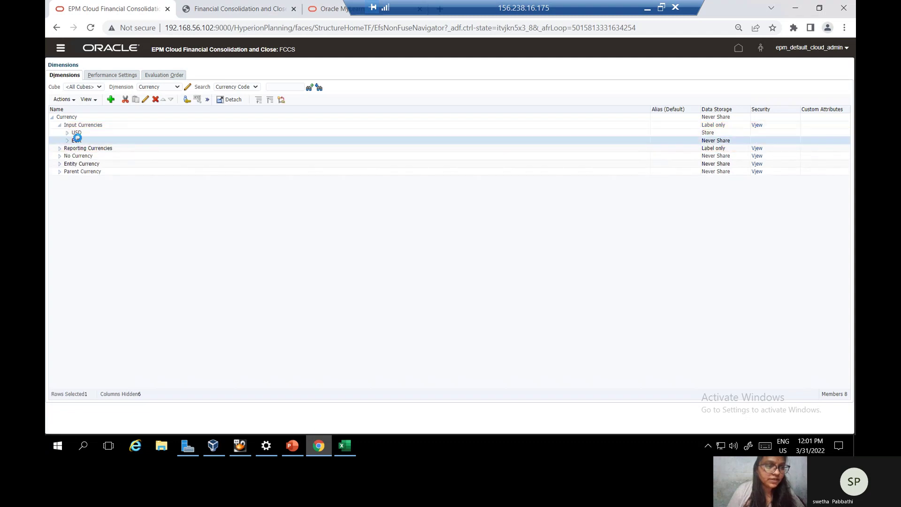
left_click(111, 97)
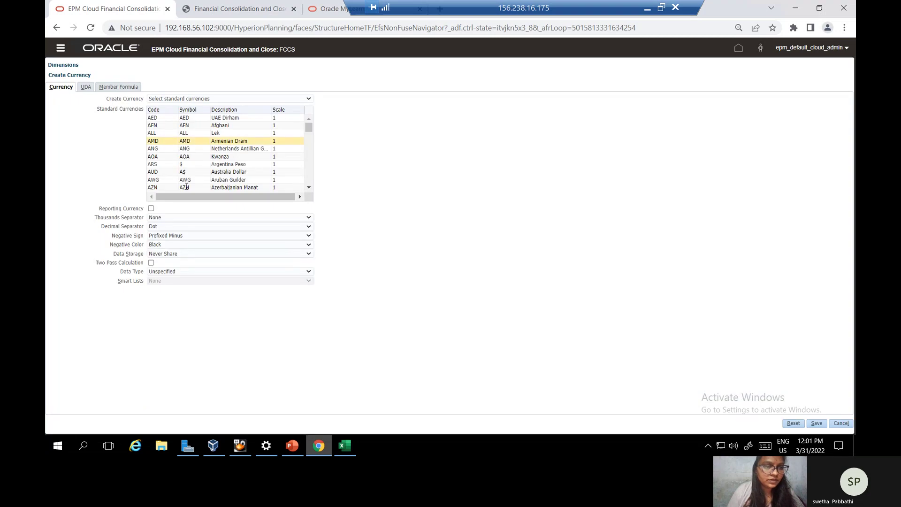
left_click(209, 9)
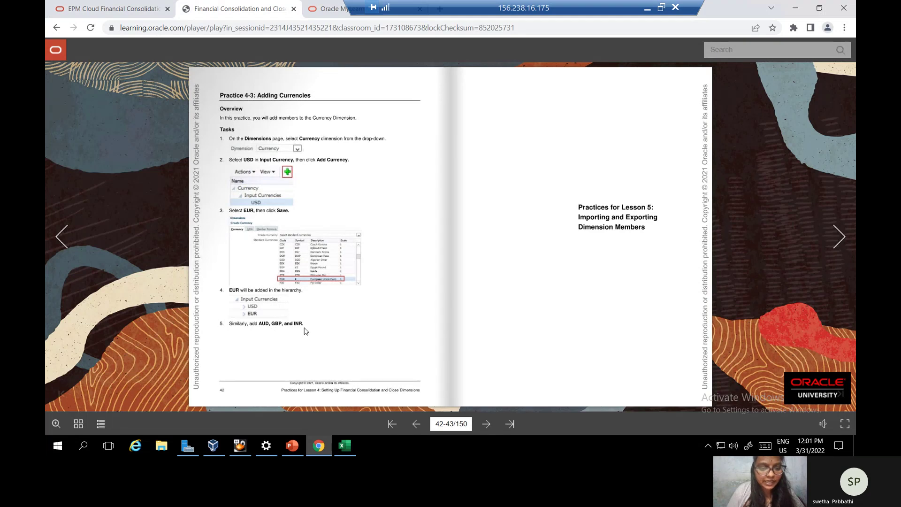
left_click(139, 5)
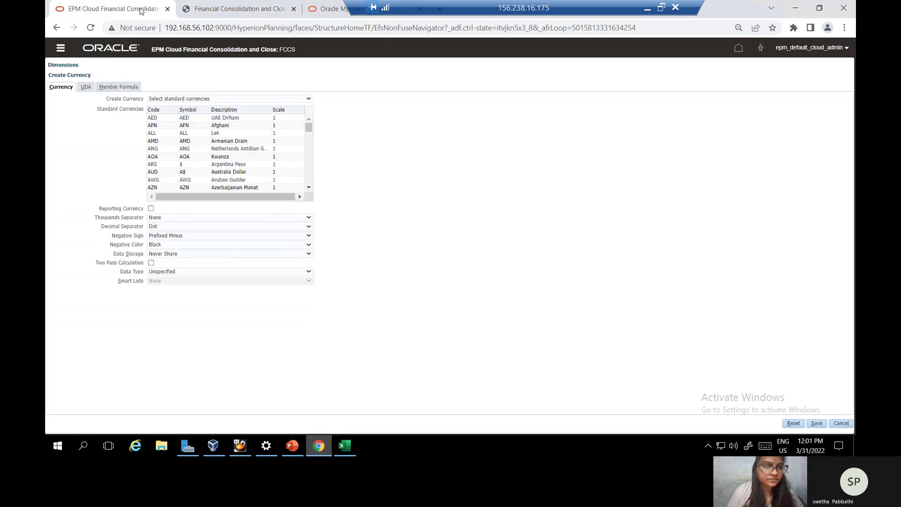
left_click(175, 172)
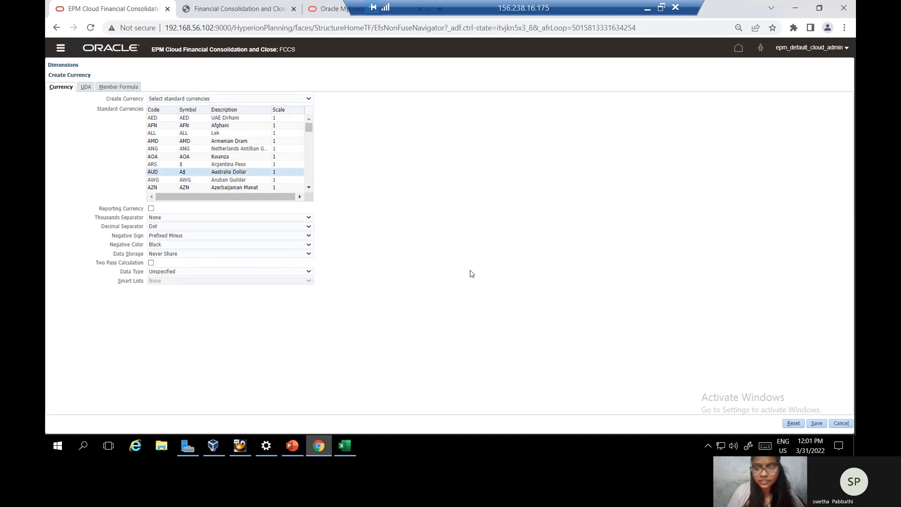
left_click(817, 423)
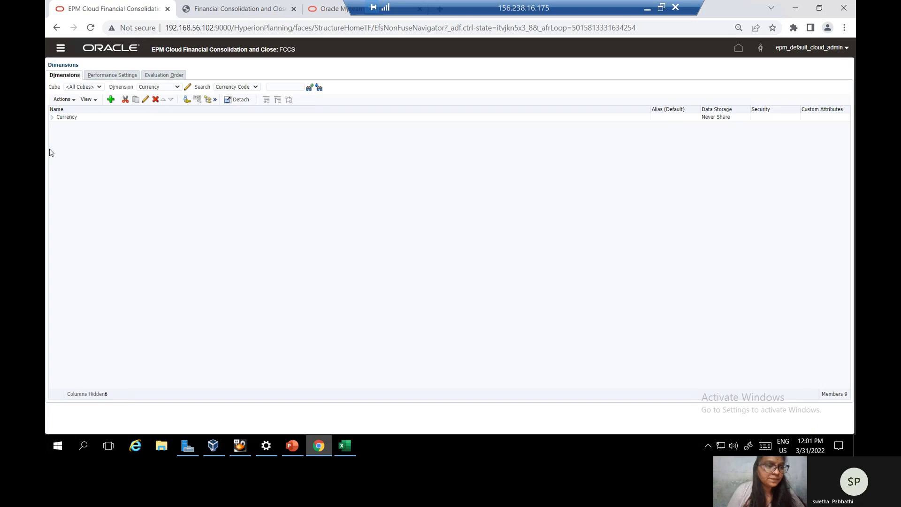
- From the USD member under Input Currencies, add the standard currency GBP (United Kingdom Pound) and save it
left_click(53, 118)
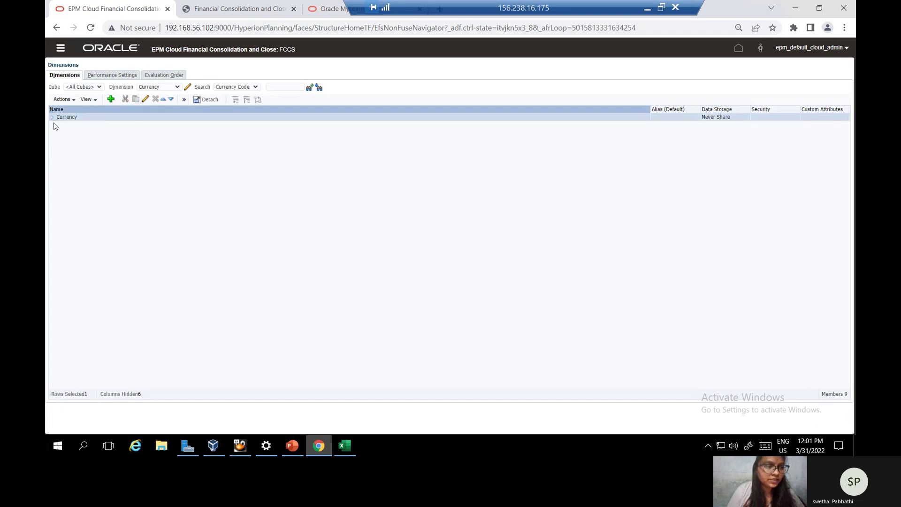
left_click(51, 118)
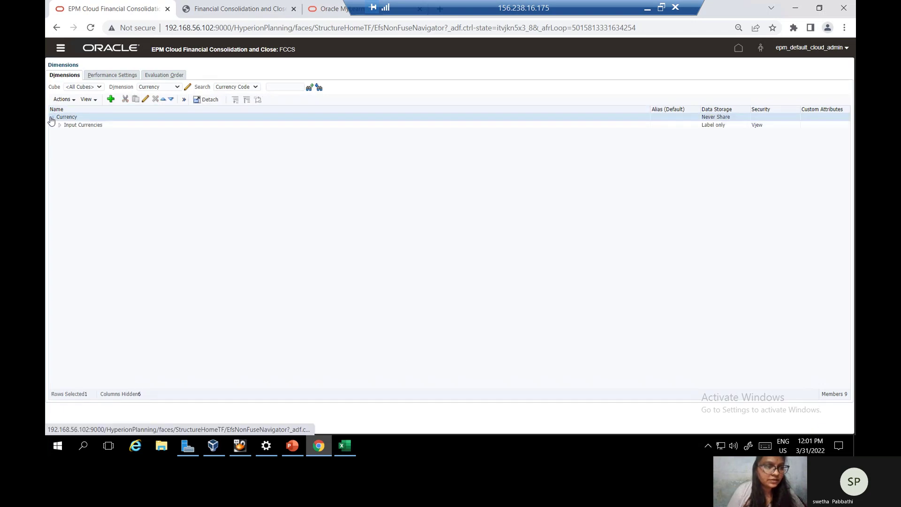
left_click(59, 125)
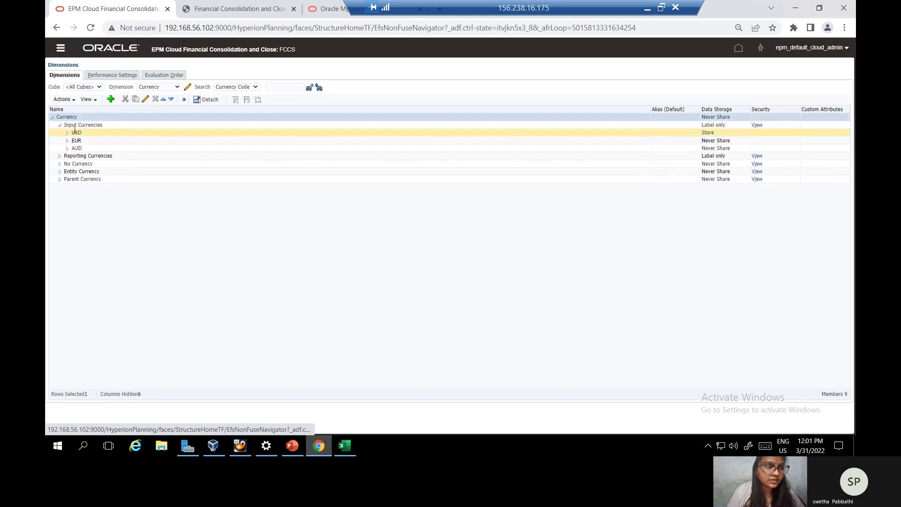
left_click(76, 132)
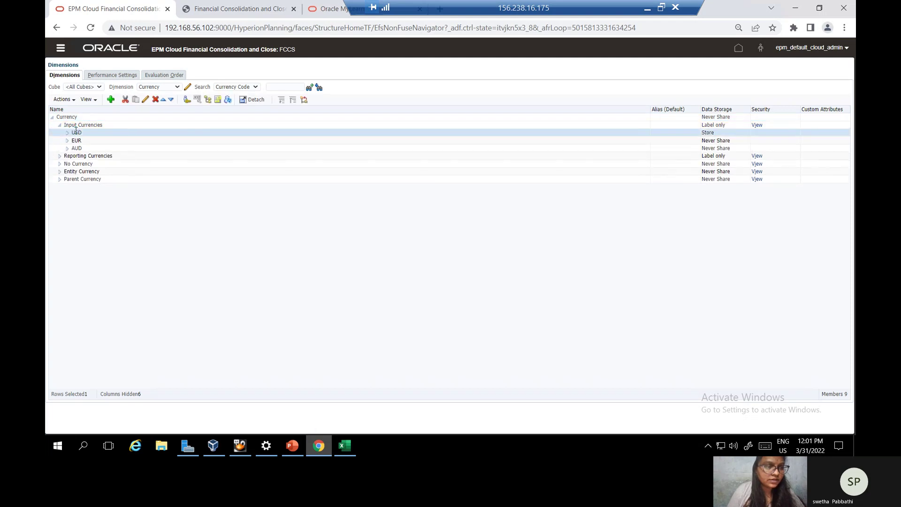
left_click(110, 100)
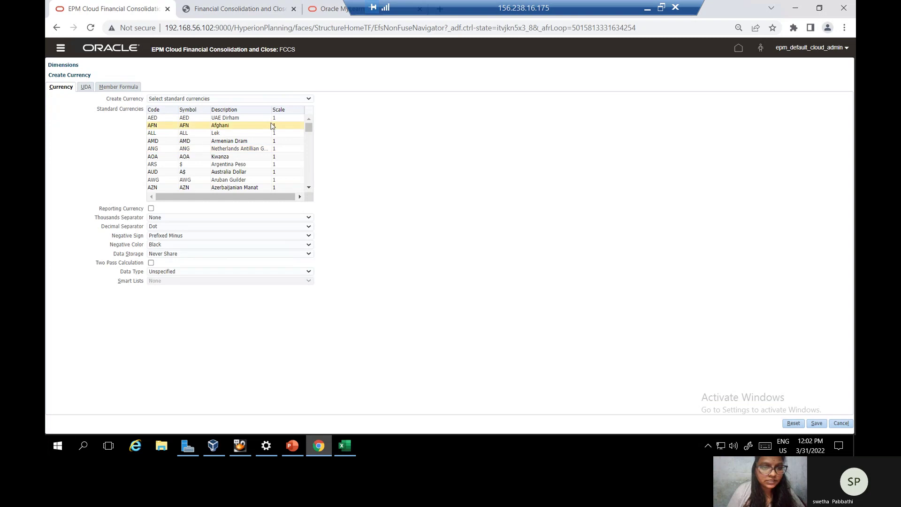
left_click_drag(311, 125, 309, 144)
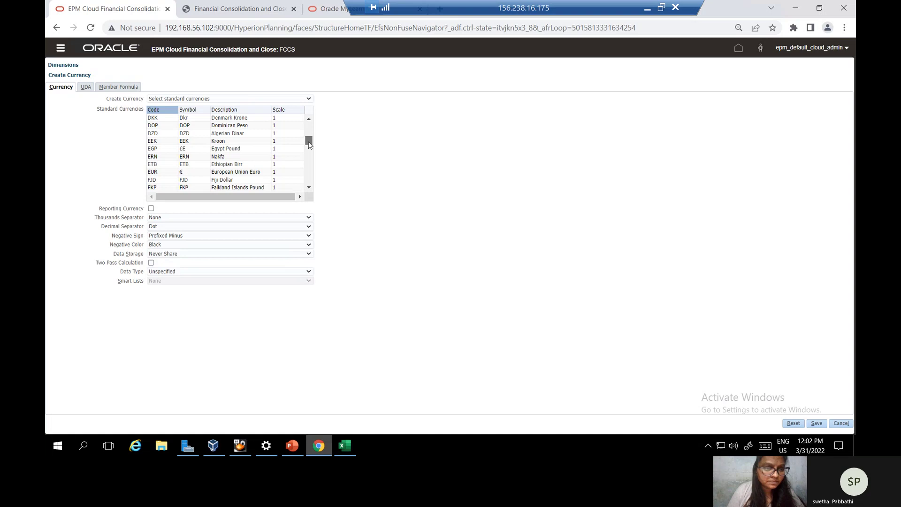
left_click_drag(309, 144, 309, 146)
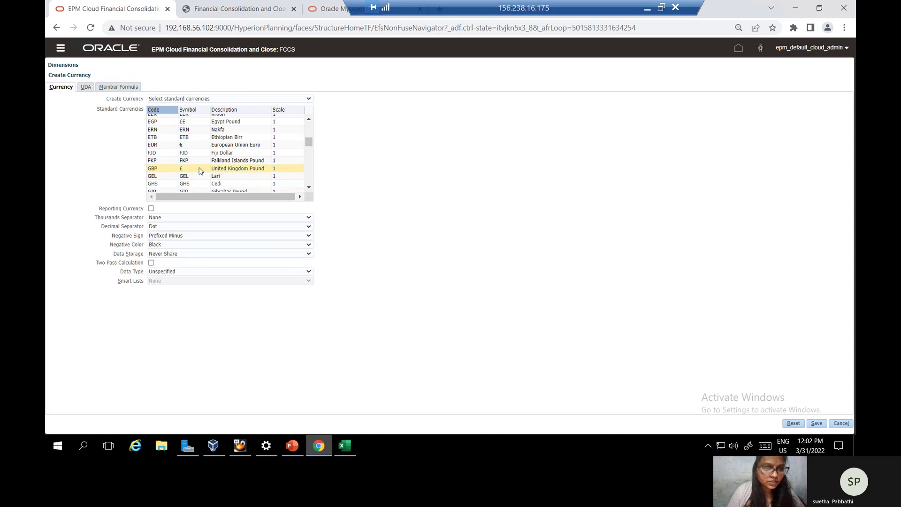
left_click(201, 170)
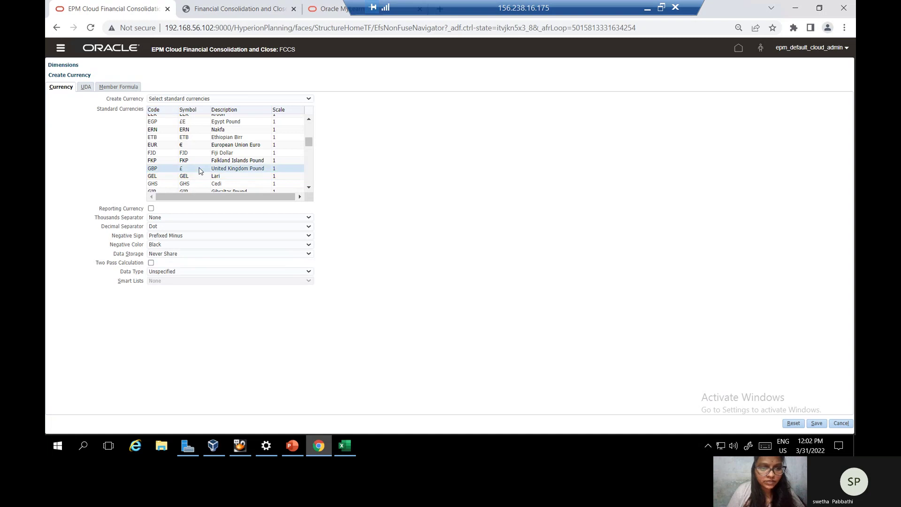
left_click(816, 423)
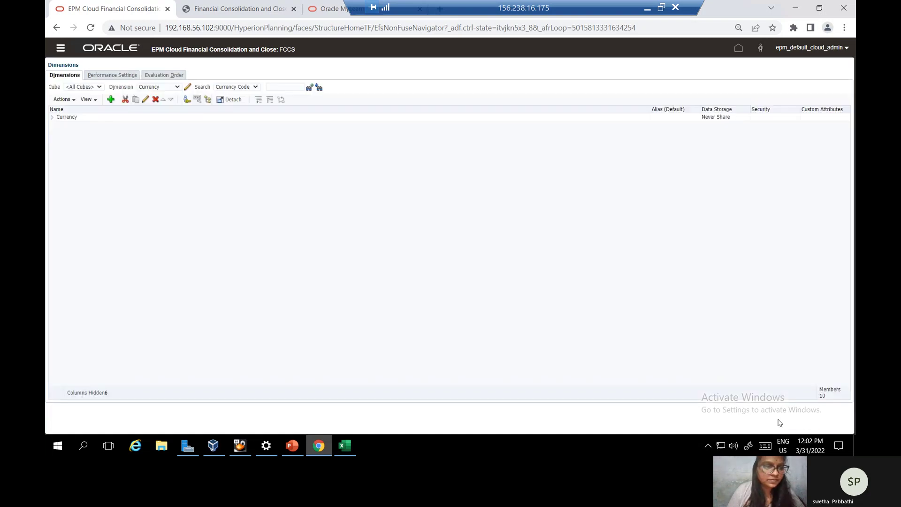
- From the USD member under Input Currencies, add the standard currency INR (India Rupee), save it and expand Input Currencies again
left_click(52, 120)
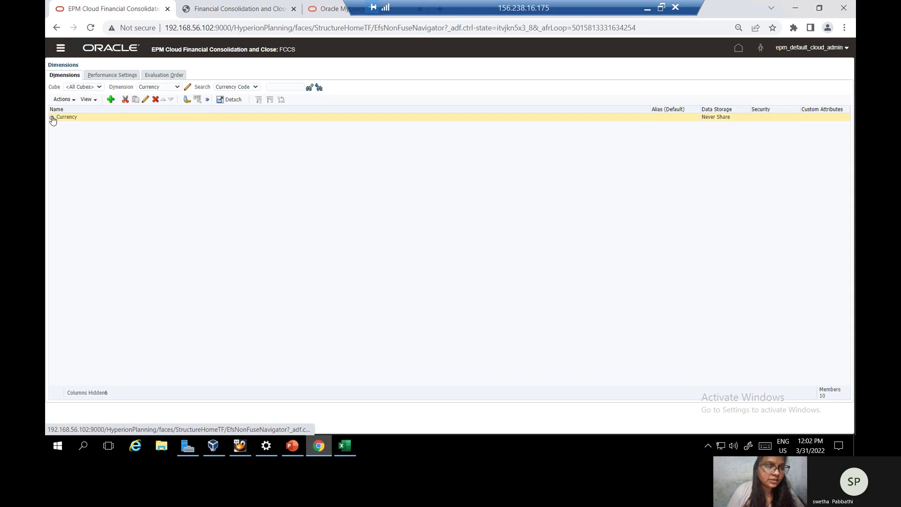
left_click(59, 125)
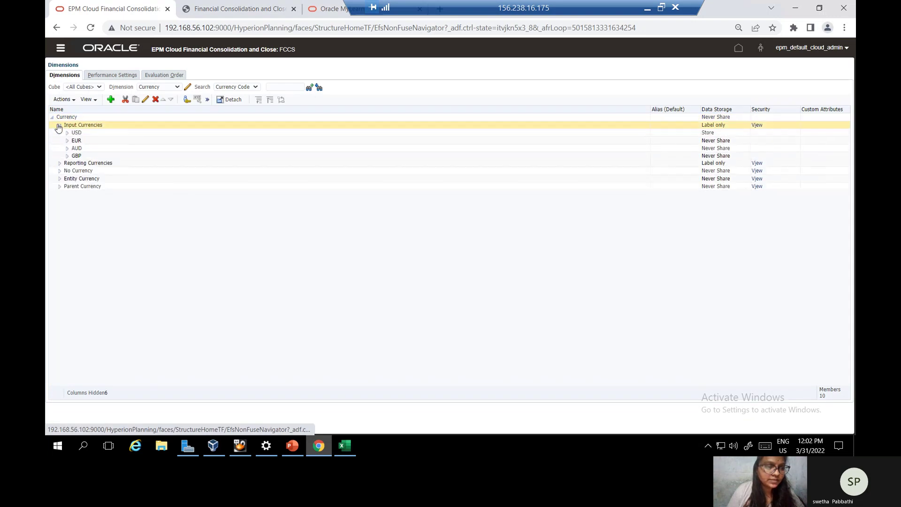
left_click(74, 133)
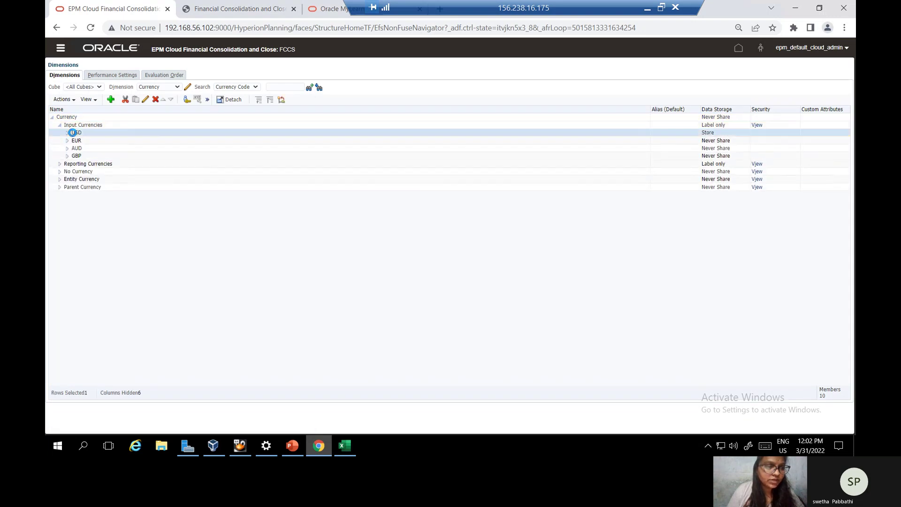
left_click(111, 99)
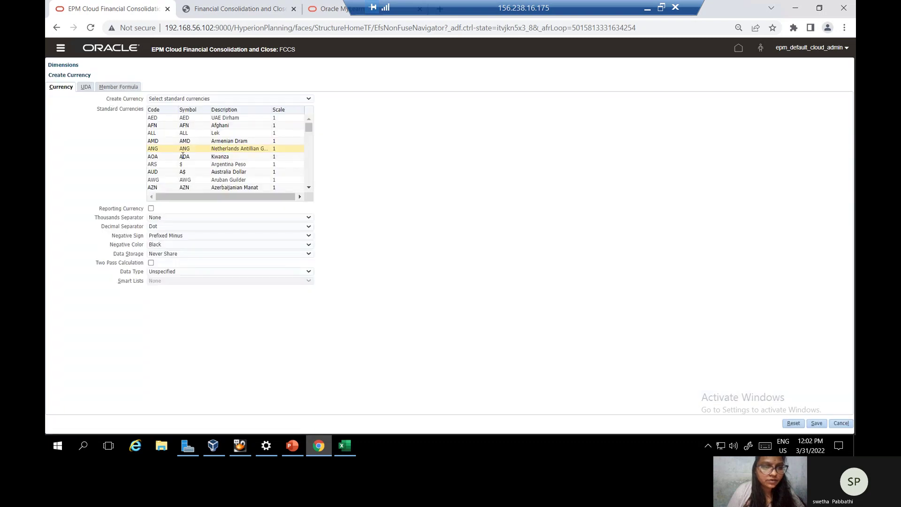
left_click(308, 127)
left_click_drag(308, 127, 310, 158)
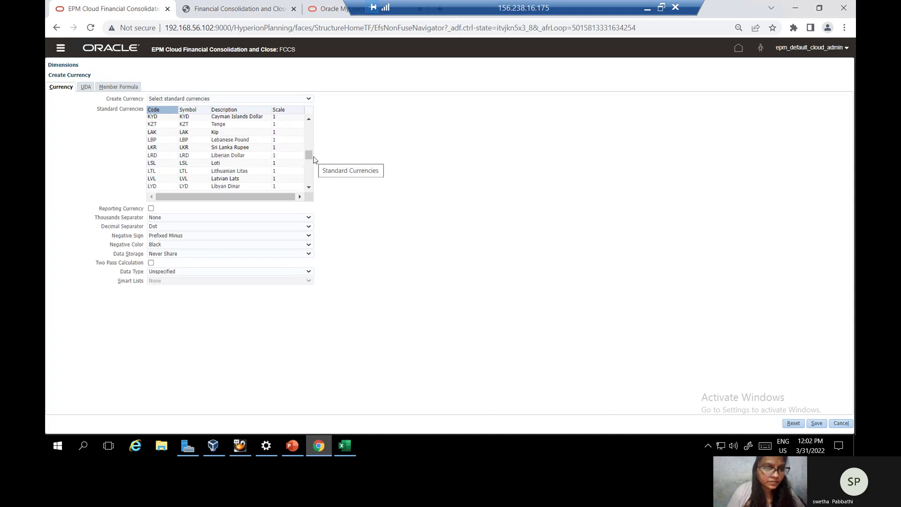
left_click_drag(309, 160, 306, 152)
left_click(214, 124)
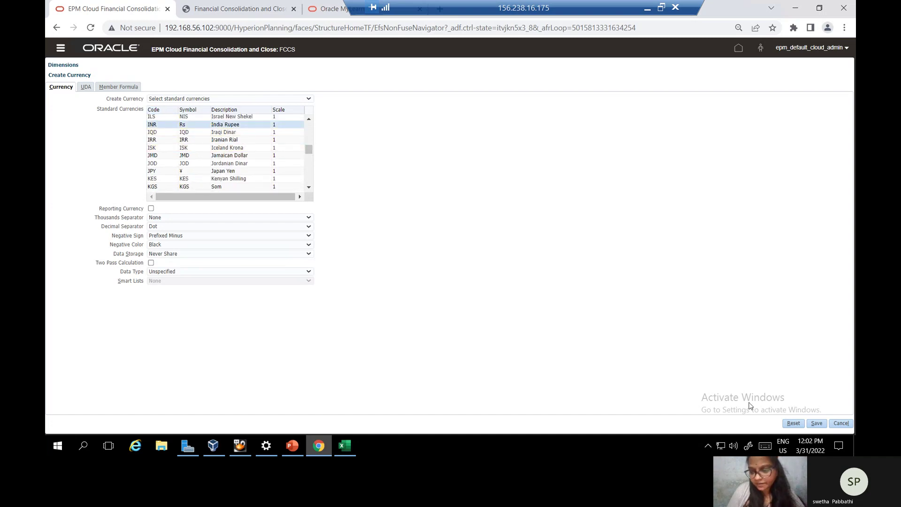
left_click(817, 424)
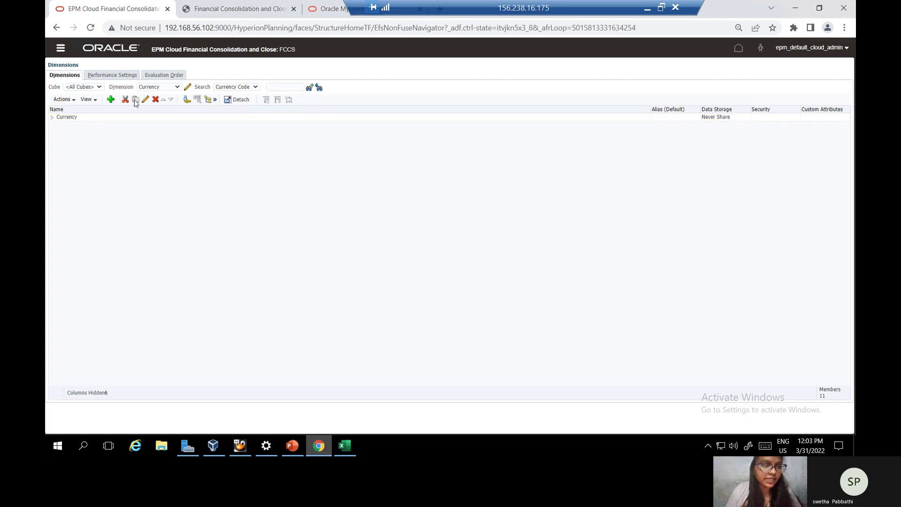
left_click(52, 117)
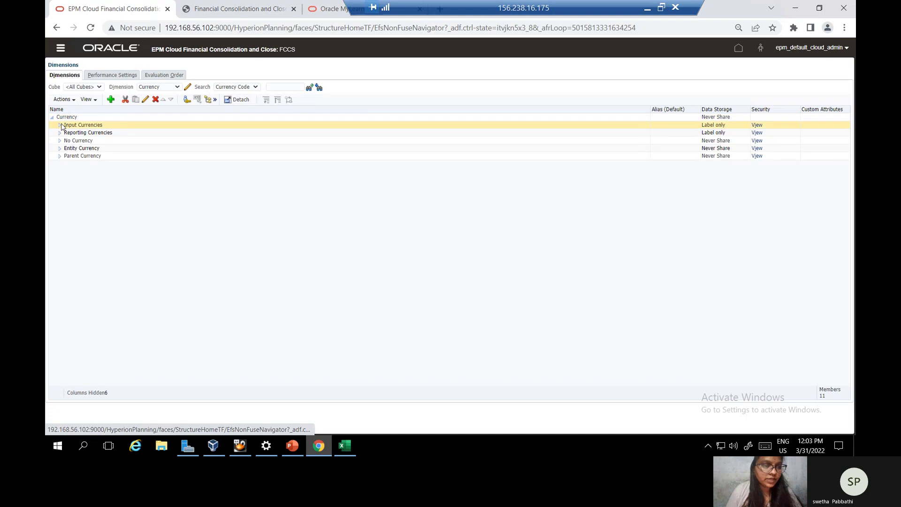
left_click(60, 125)
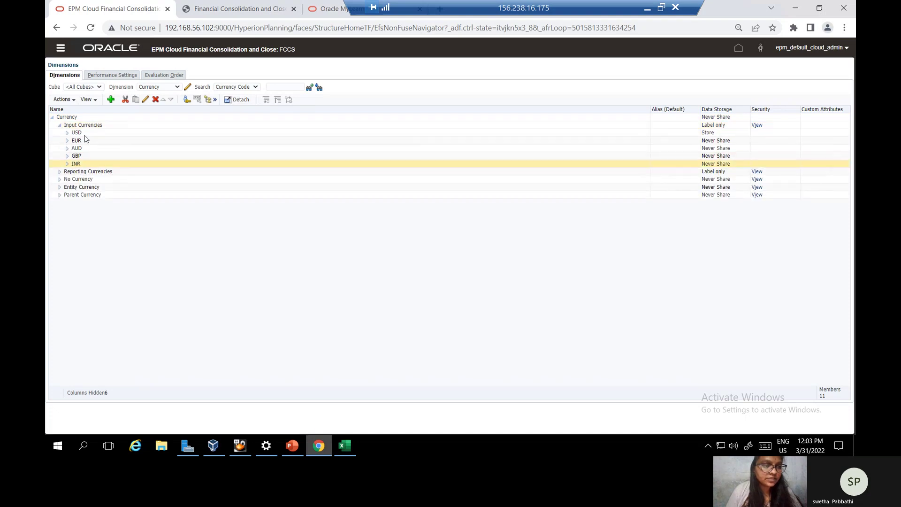
- Read the Practice 5-1 instructions for exporting metadata in the practice guide and return to the FCCS application
left_click(219, 10)
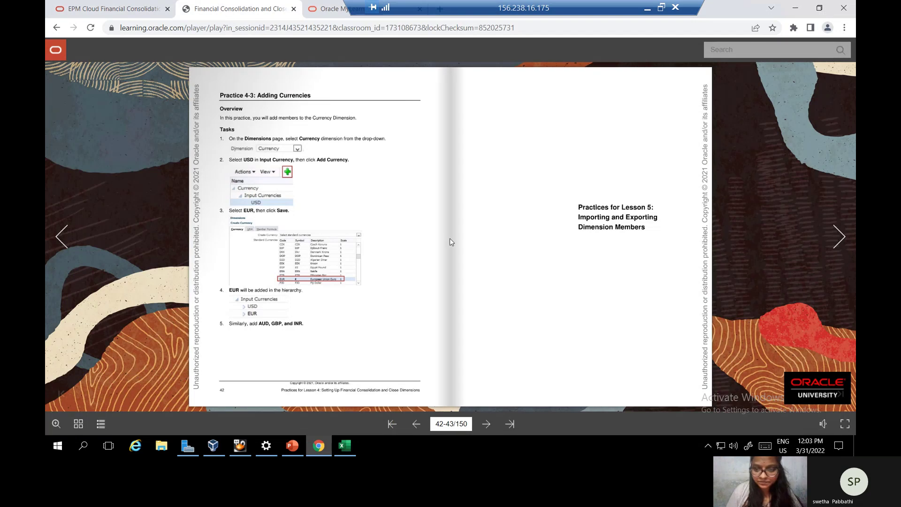
key("Right")
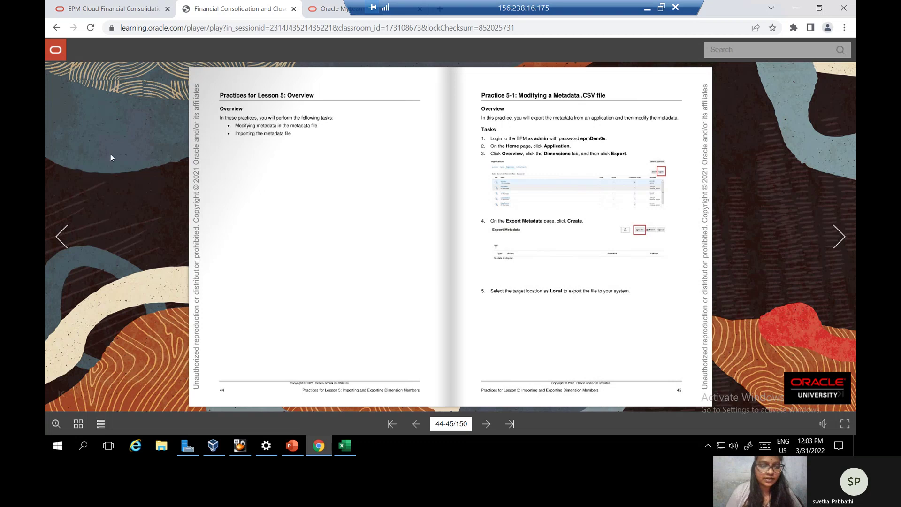
left_click(98, 13)
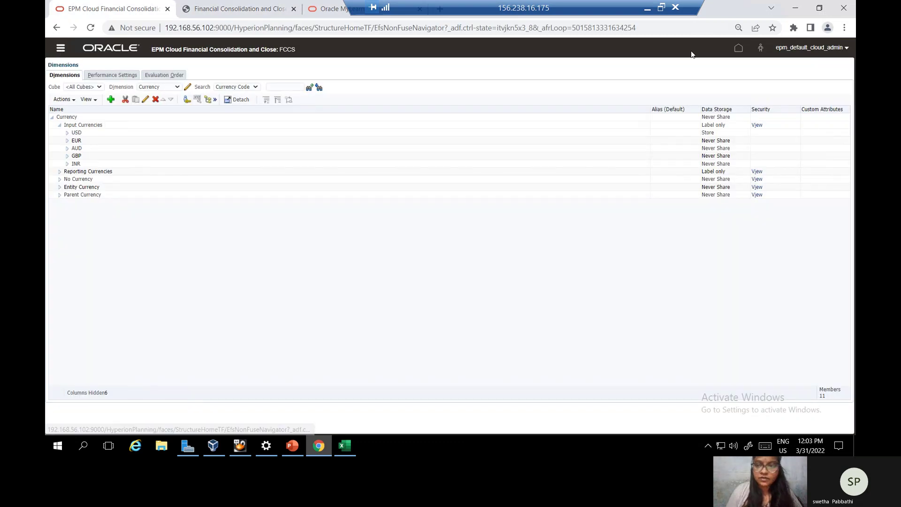
- From the home page, open the application overview's dimension list and start creating a metadata export
left_click(738, 47)
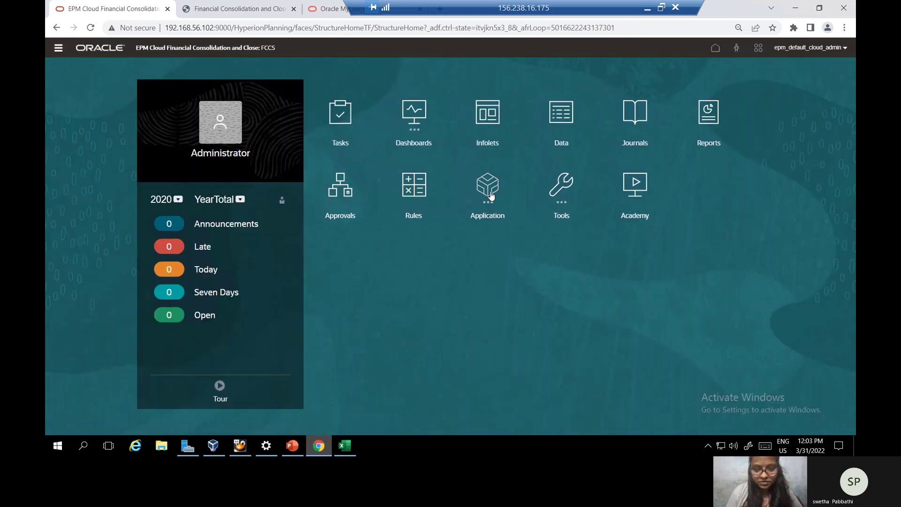
left_click(491, 196)
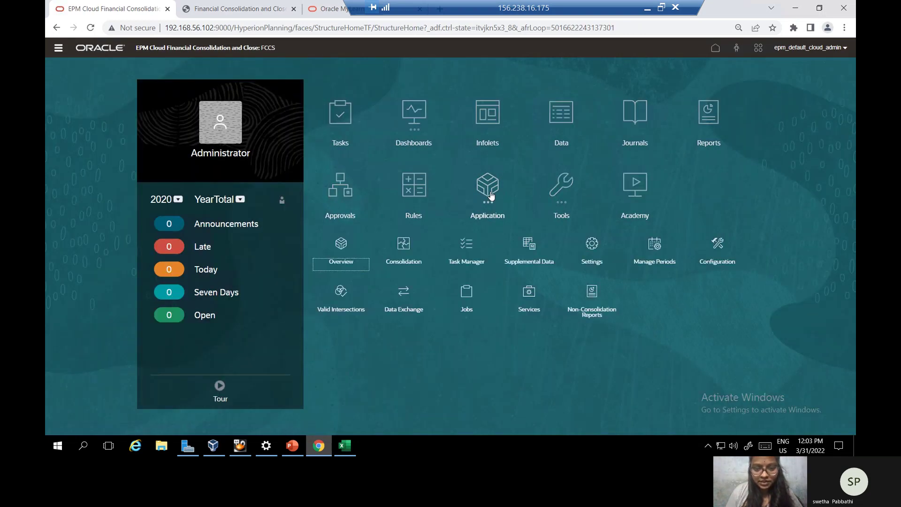
left_click(340, 253)
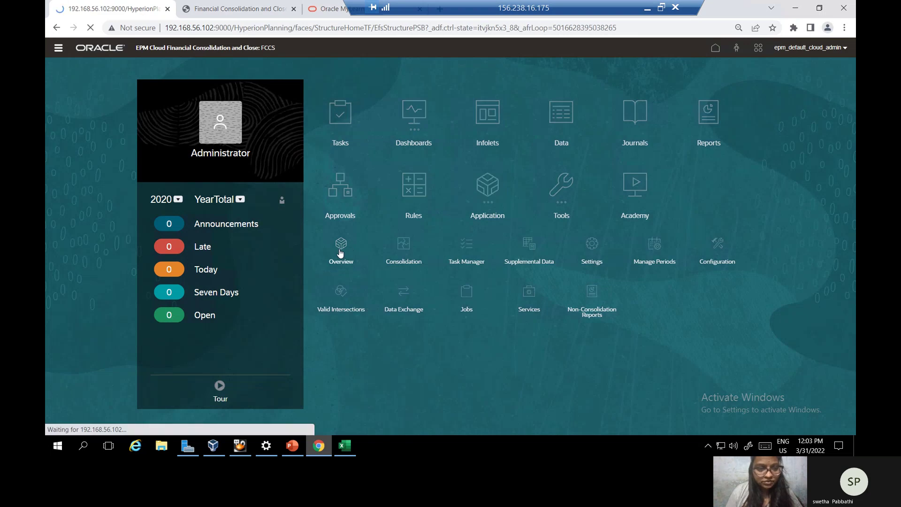
left_click(131, 156)
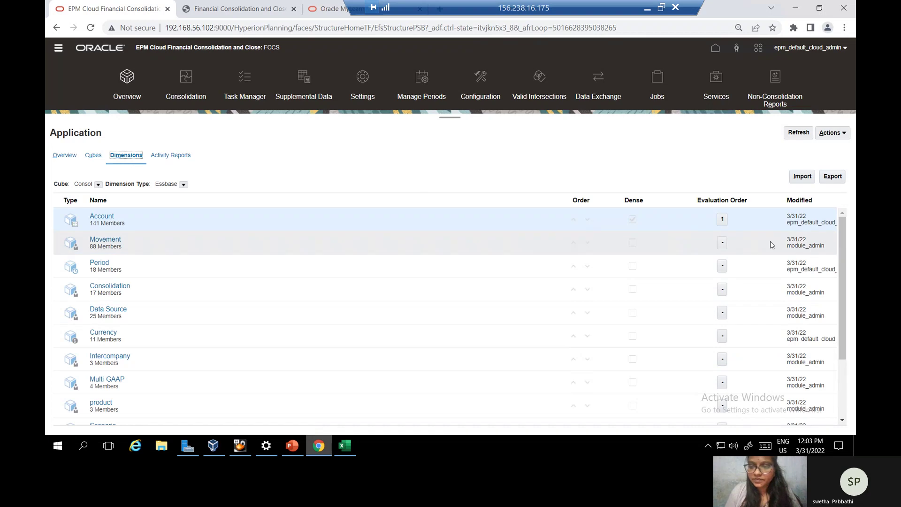
left_click(839, 178)
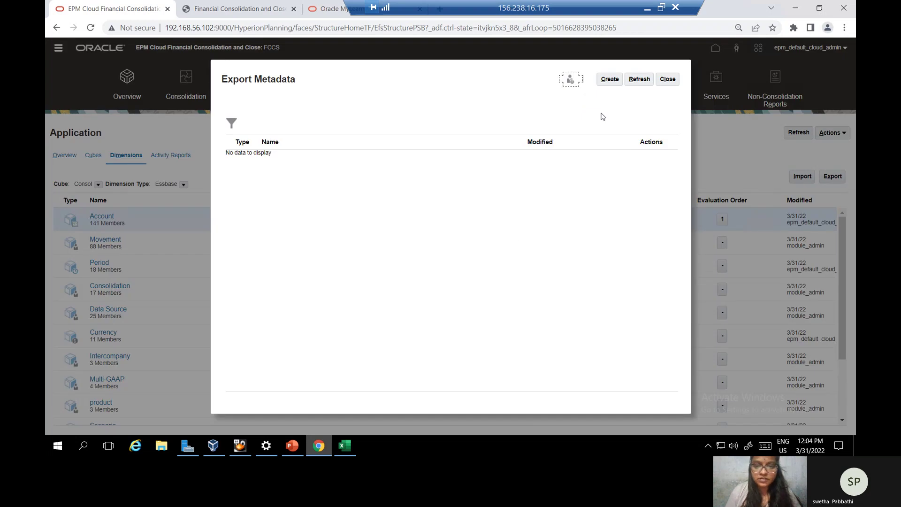
left_click(610, 80)
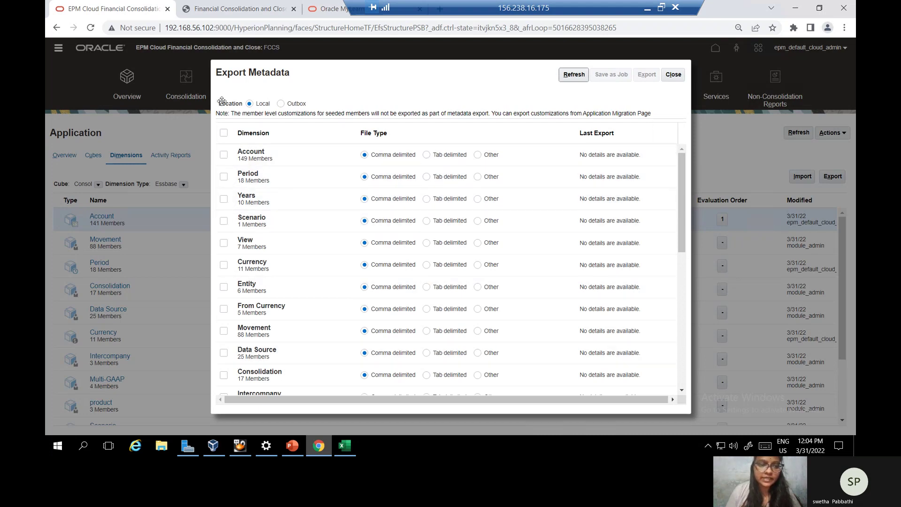
- Following the practice guide, export the Account and Entity dimensions to the Local location as comma-delimited files
left_click(226, 9)
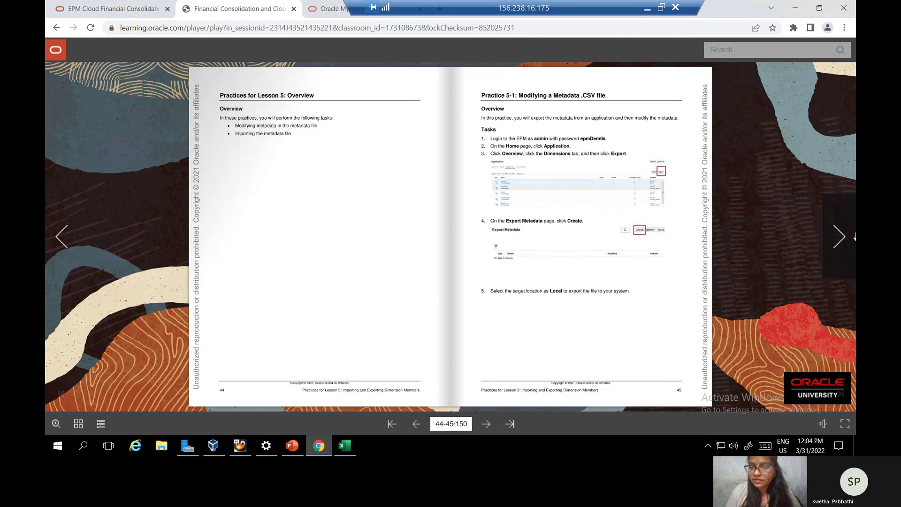
left_click(836, 233)
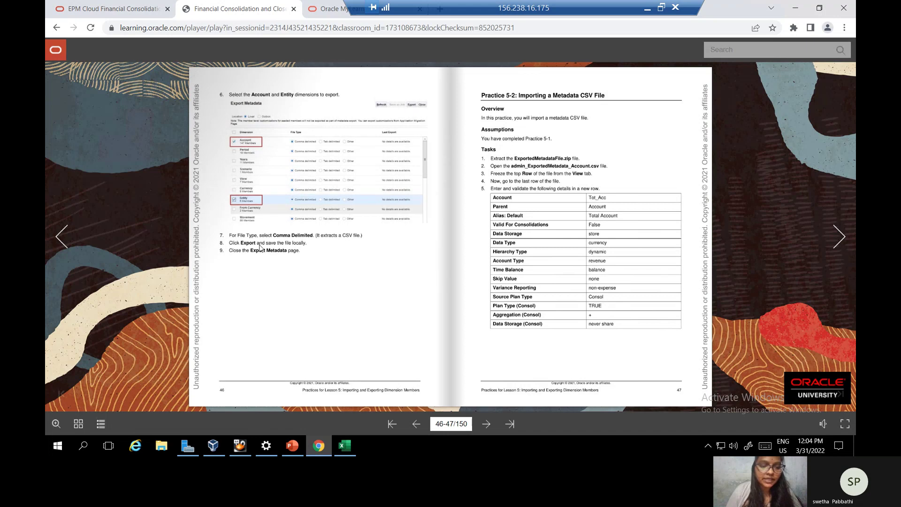
left_click(141, 8)
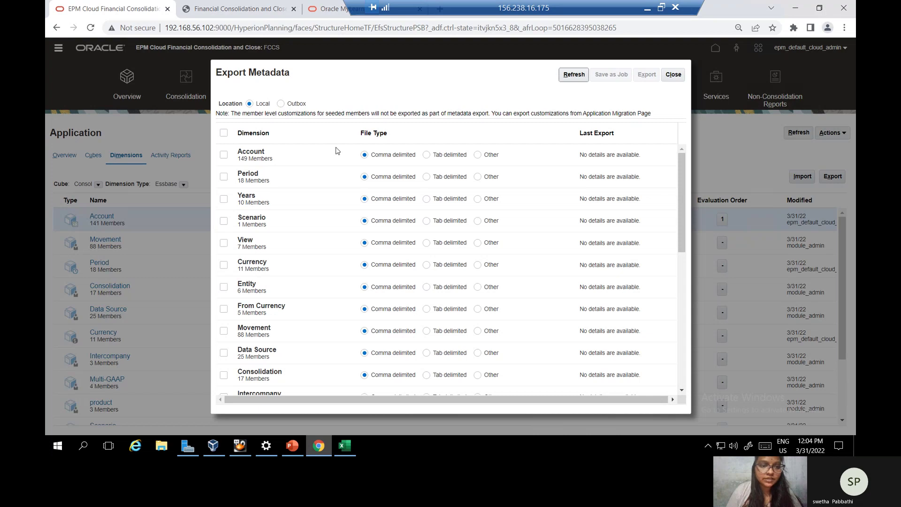
left_click(224, 155)
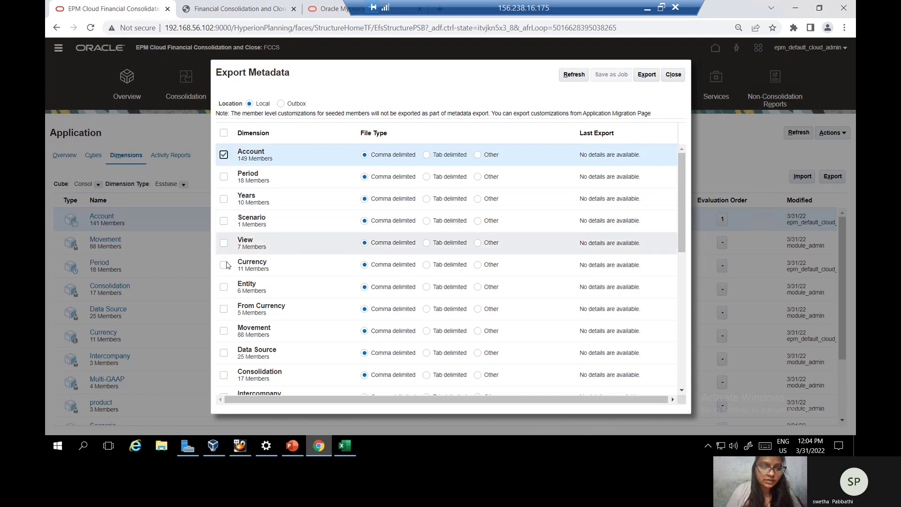
left_click(224, 287)
left_click(225, 287)
left_click(647, 77)
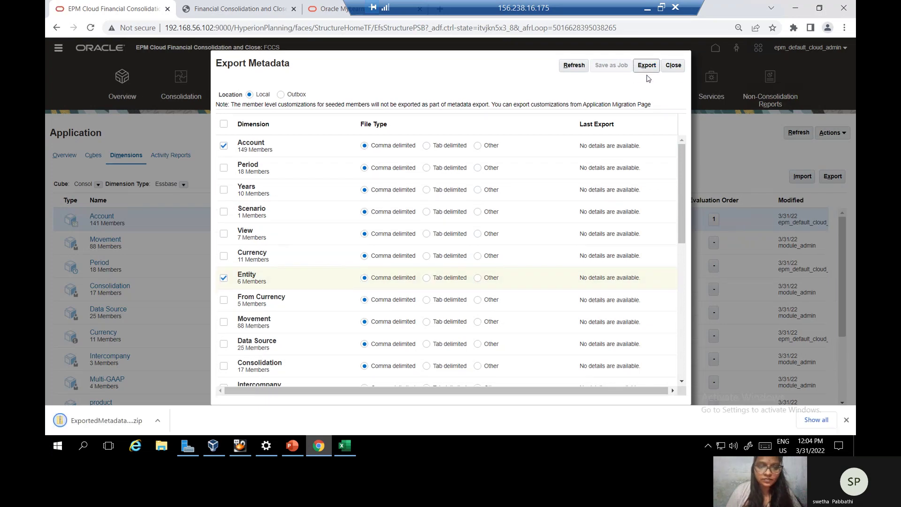
- Open the downloaded ExportedMetadataFile archive to view its CSV files, and close the Export Metadata page in FCCS
left_click(112, 421)
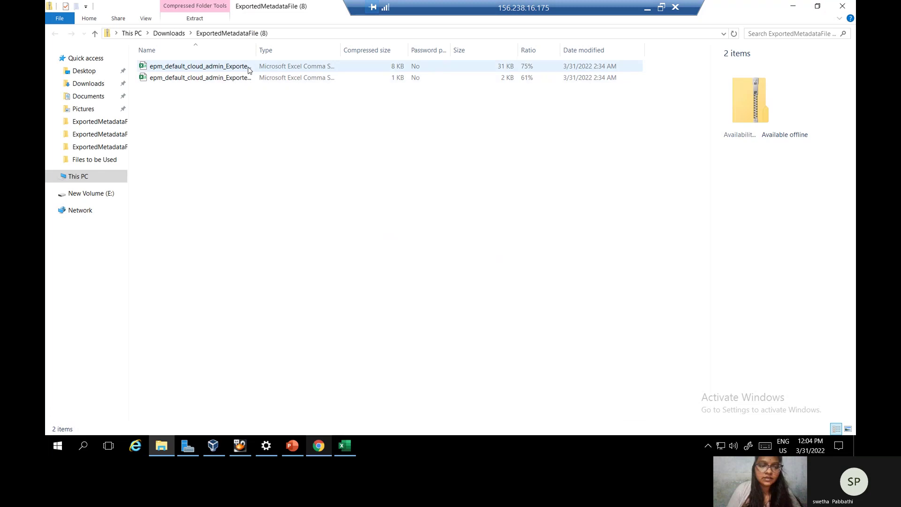
left_click(249, 69)
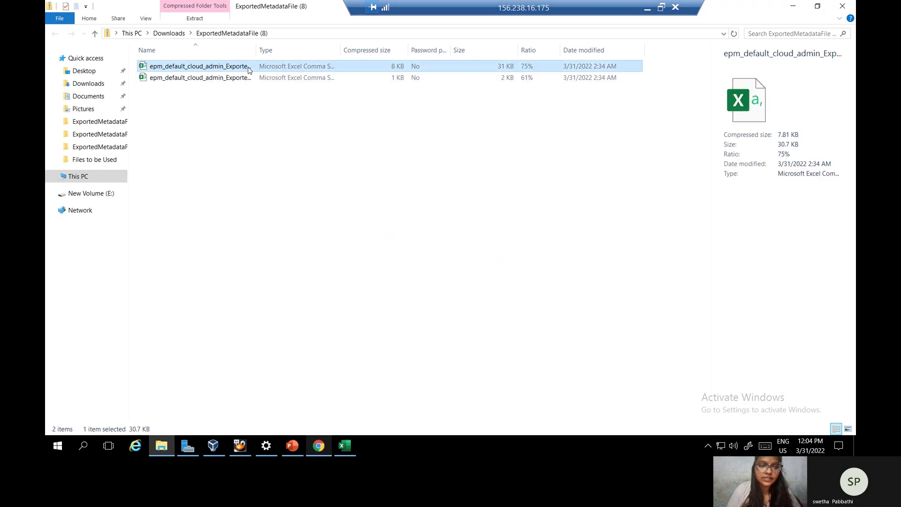
left_click(791, 7)
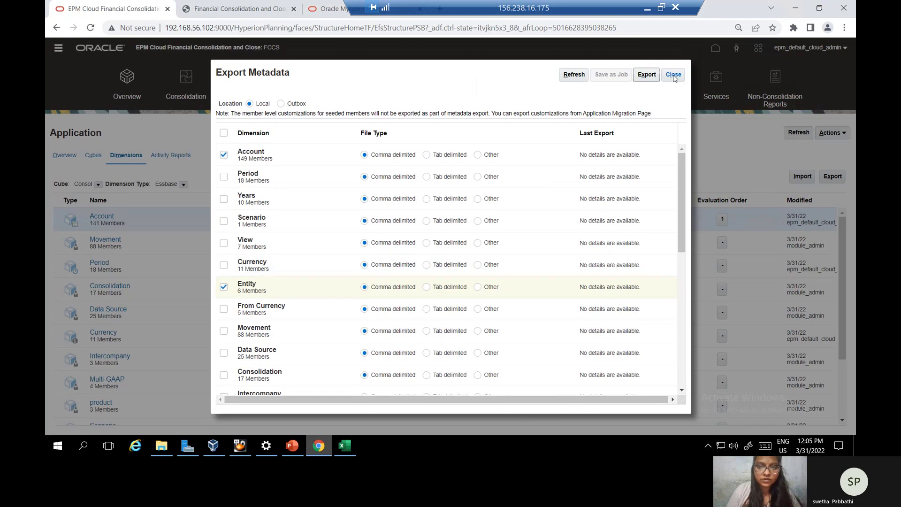
left_click(634, 80)
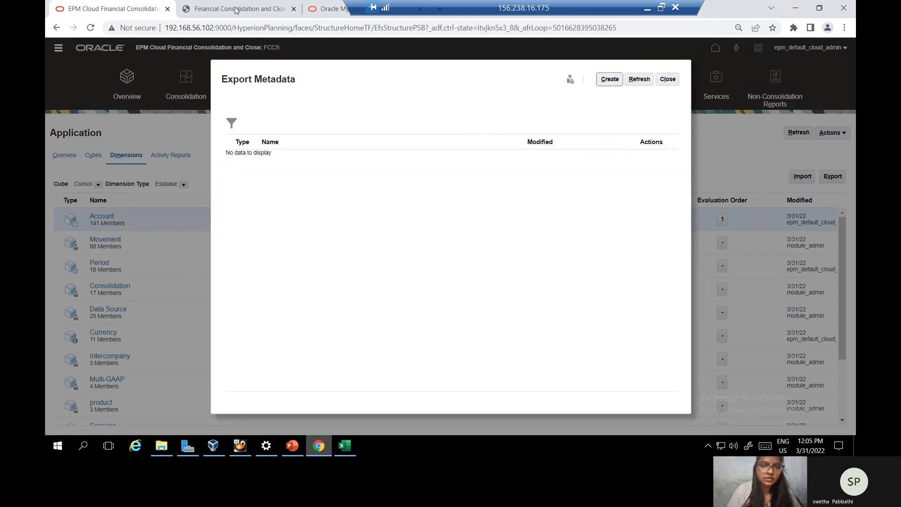
left_click(676, 81)
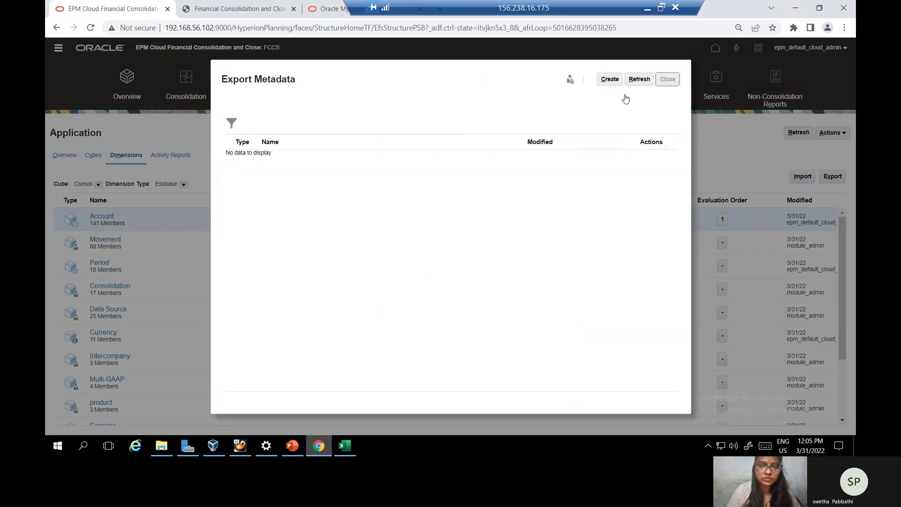
- Check Practice 5-2 in the guide, switch to Excel and freeze the top row of the importfile sheet
left_click(231, 10)
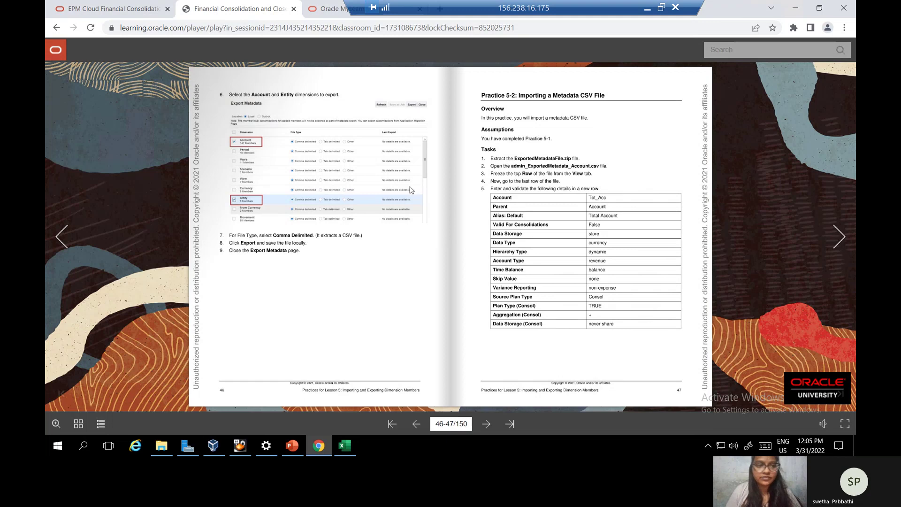
left_click(125, 10)
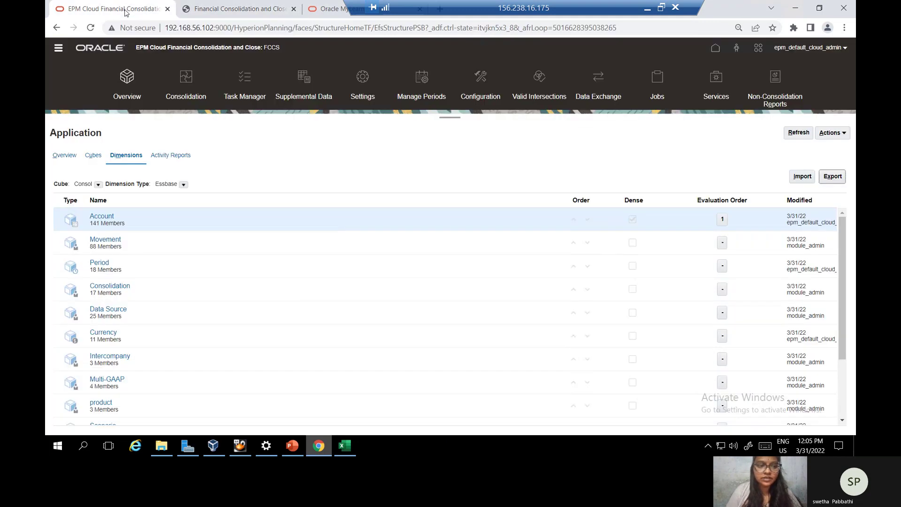
left_click(793, 7)
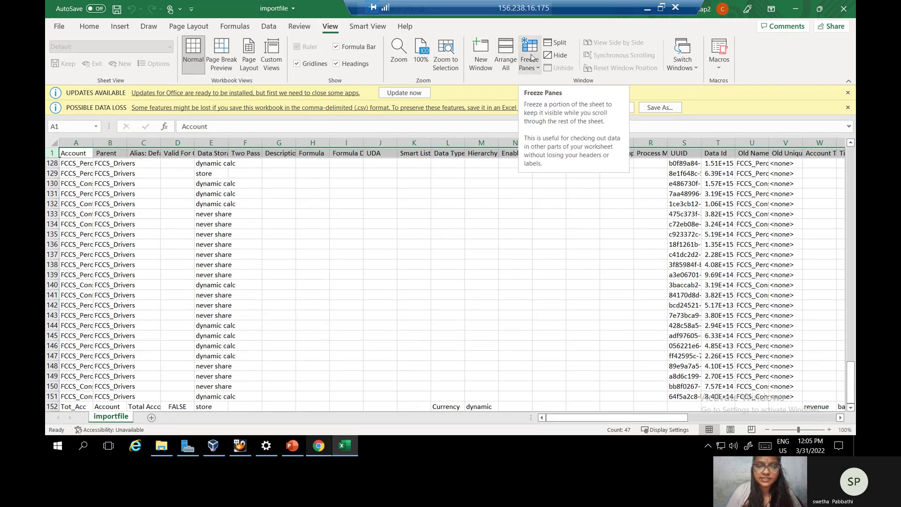
left_click(537, 69)
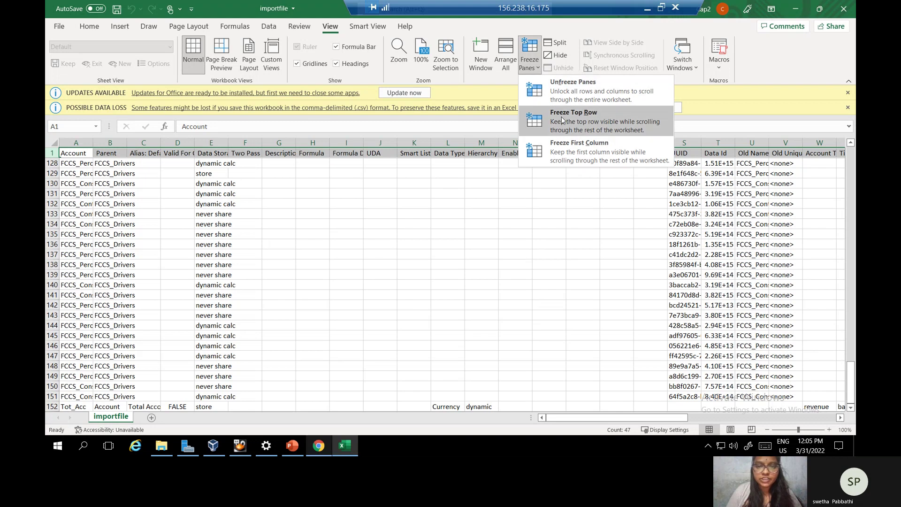
left_click(479, 119)
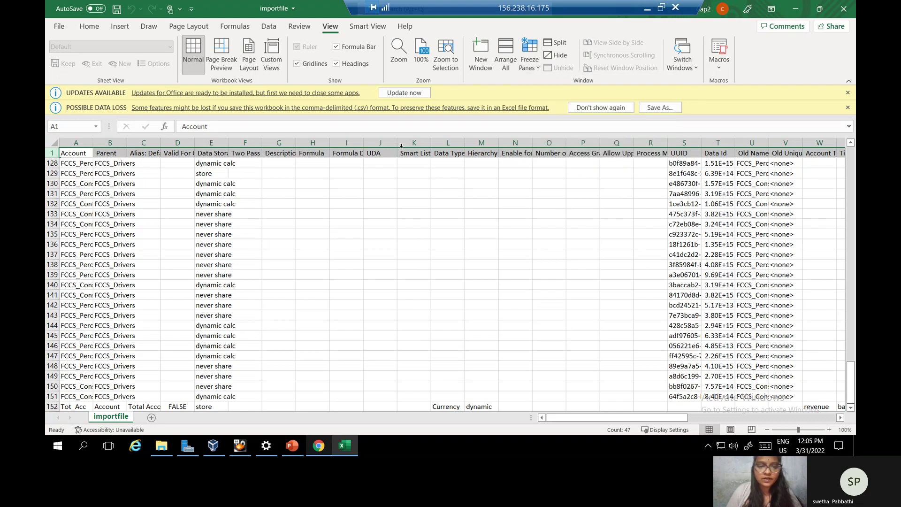
left_click(55, 151)
left_click(531, 56)
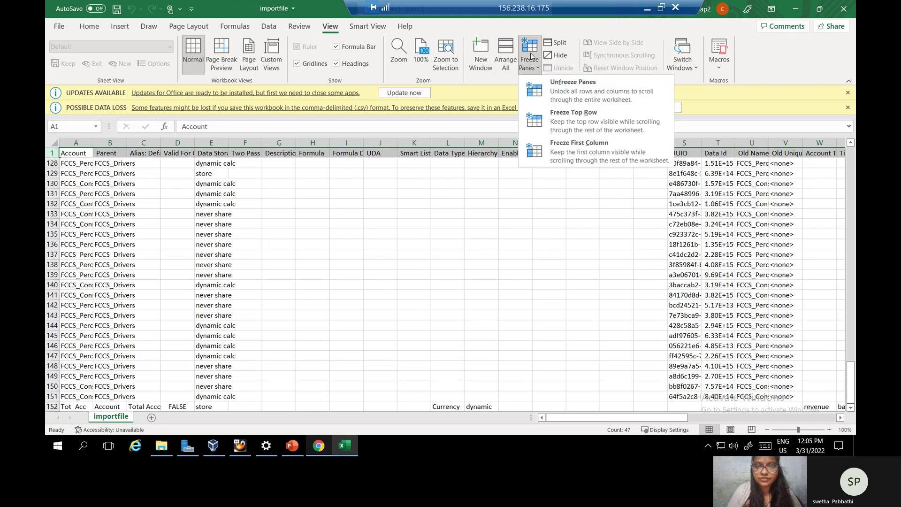
left_click(567, 124)
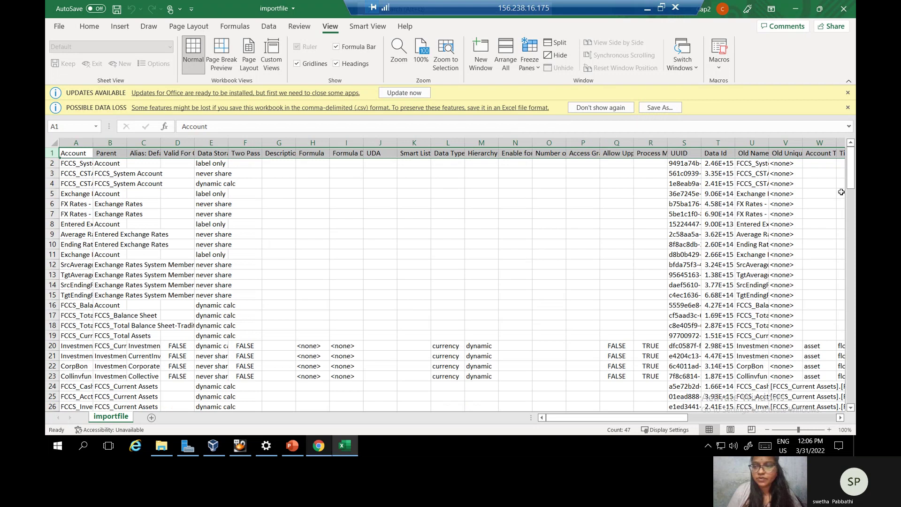
- Switch to the practice guide in Chrome and read the Practice 5-2 new-row details and the import instructions that follow
left_click_drag(850, 181, 852, 267)
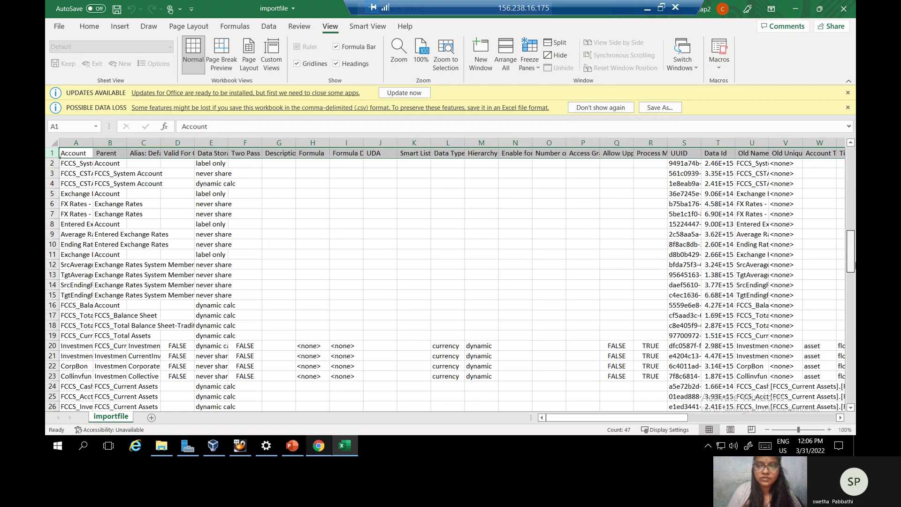
left_click(793, 10)
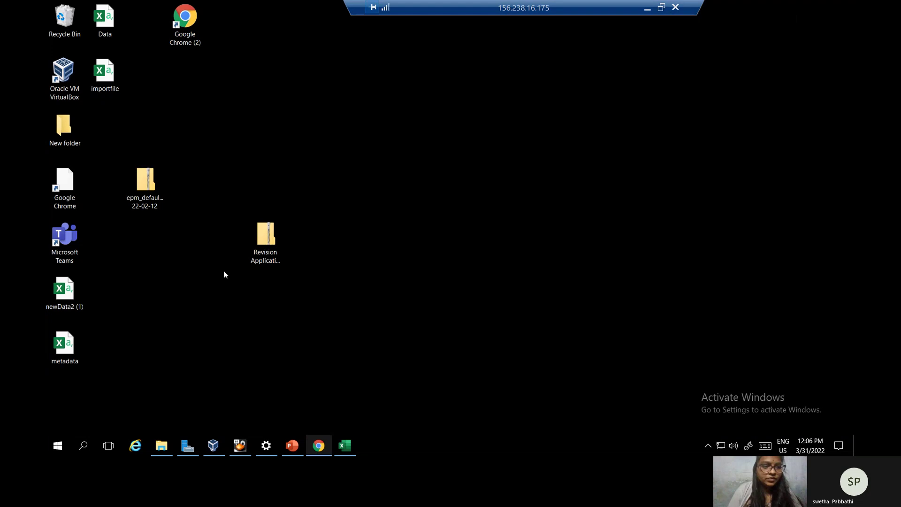
left_click(318, 445)
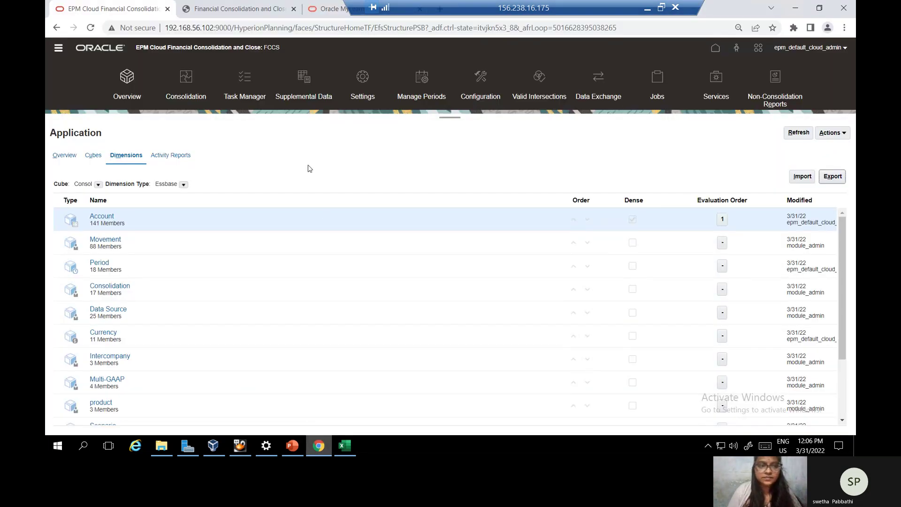
left_click(205, 11)
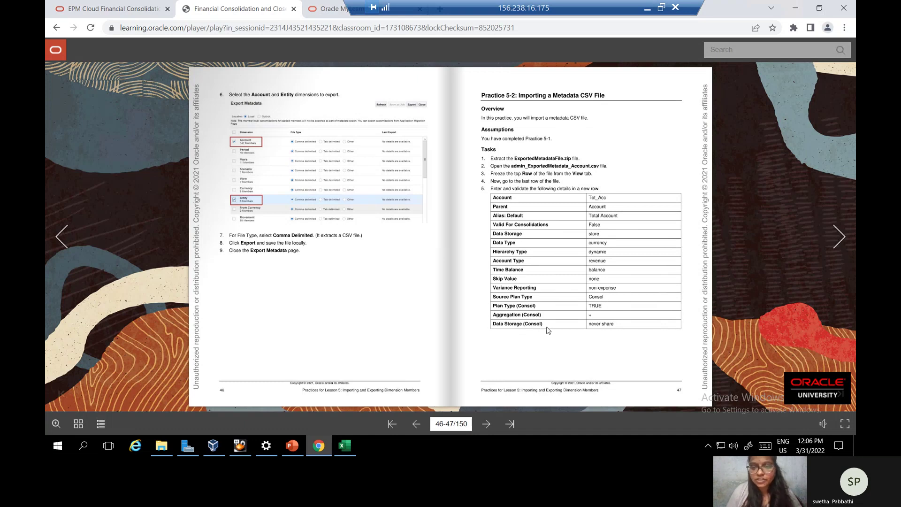
left_click(838, 238)
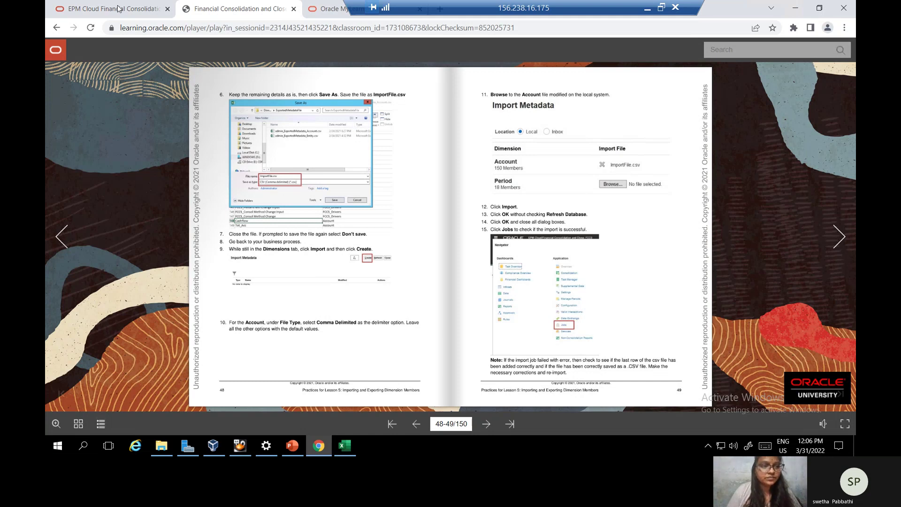
- In Excel, check the Tot_Acc values across the last row of the importfile sheet, widening the Valid For Consolidations column
left_click(346, 446)
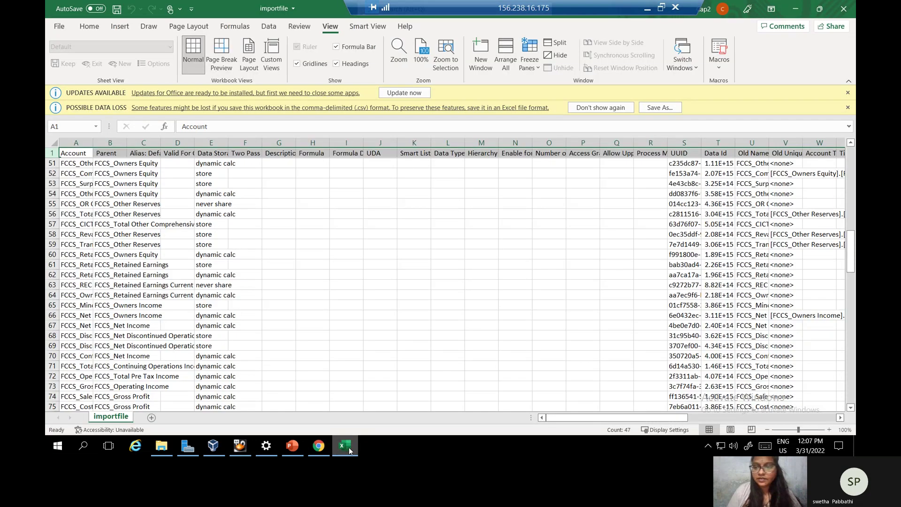
left_click_drag(851, 249, 851, 394)
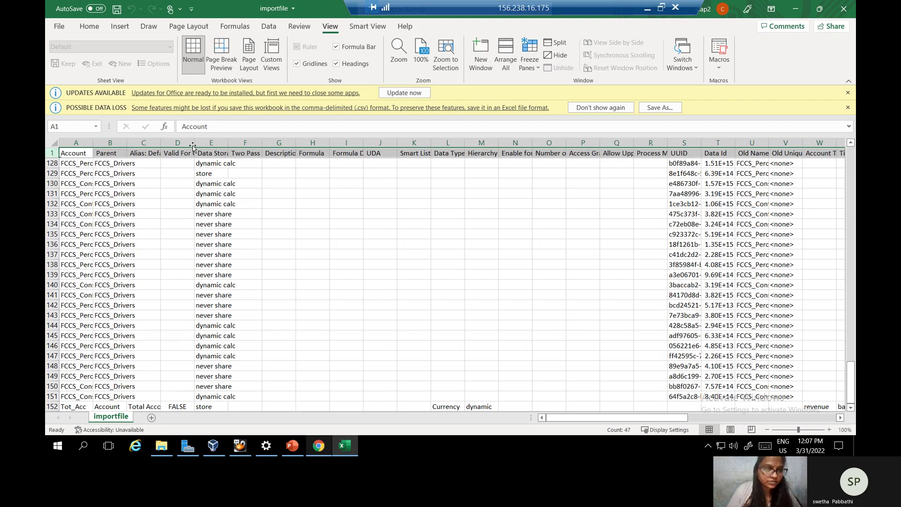
left_click_drag(194, 143, 224, 143)
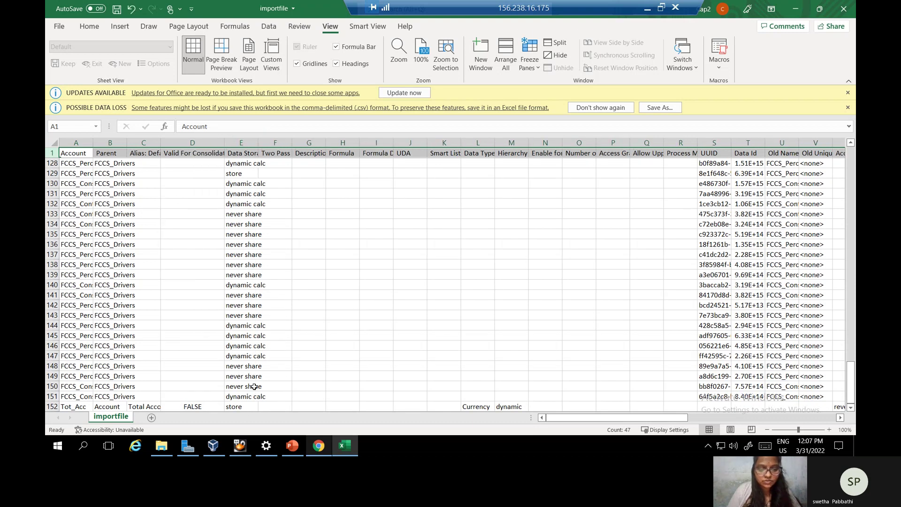
left_click_drag(634, 419, 799, 418)
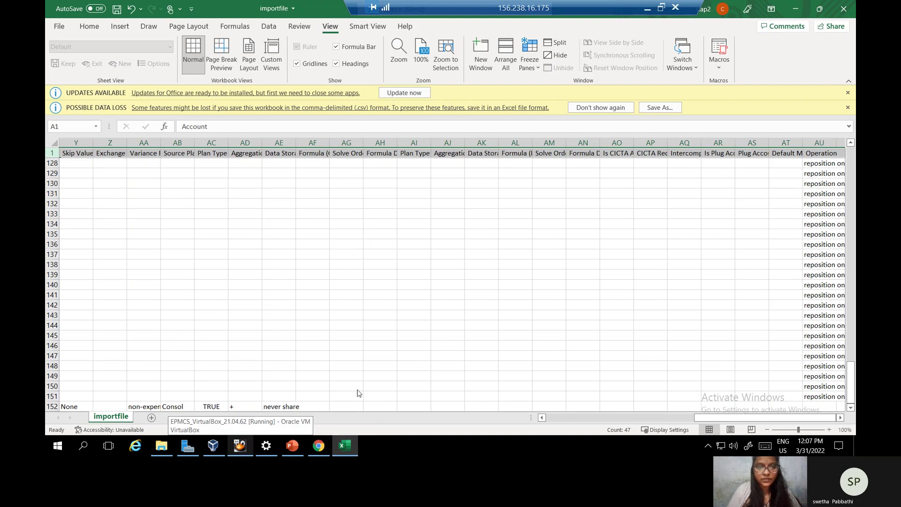
- Return to the FCCS dimension list in Chrome and start creating a metadata import
left_click(797, 10)
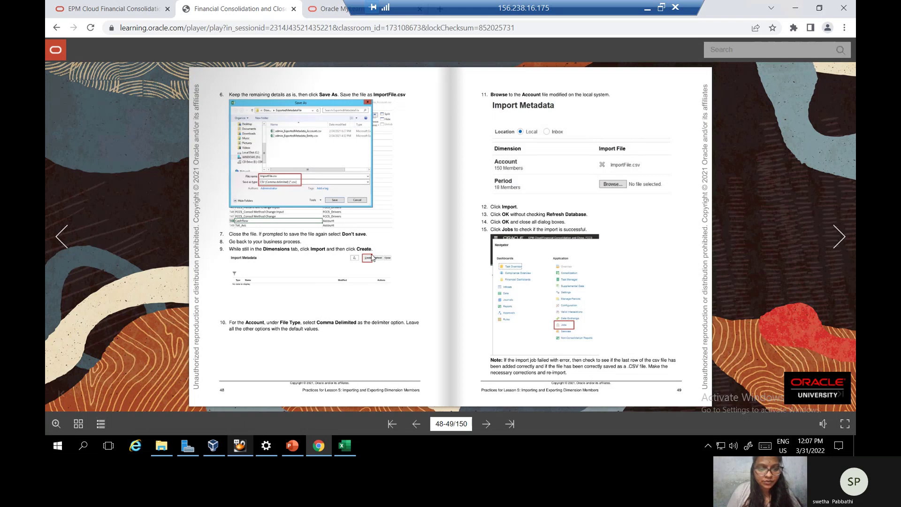
left_click(134, 9)
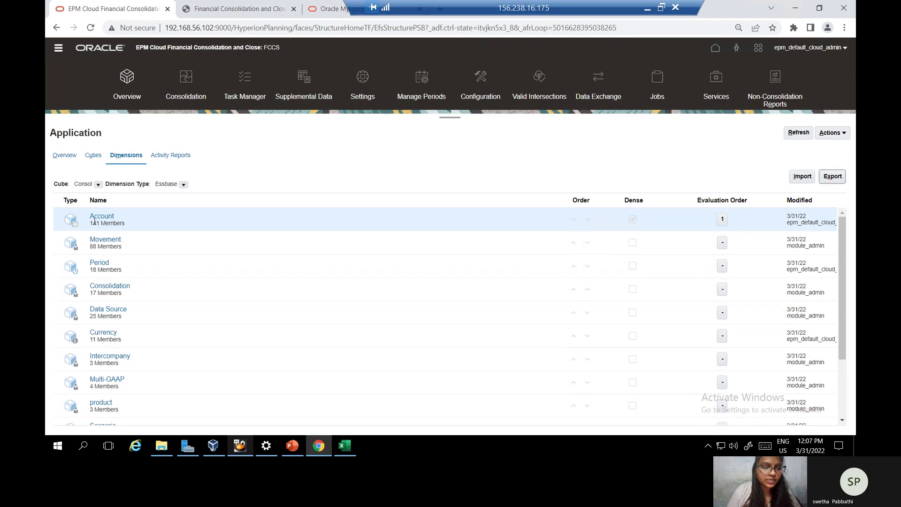
left_click(803, 176)
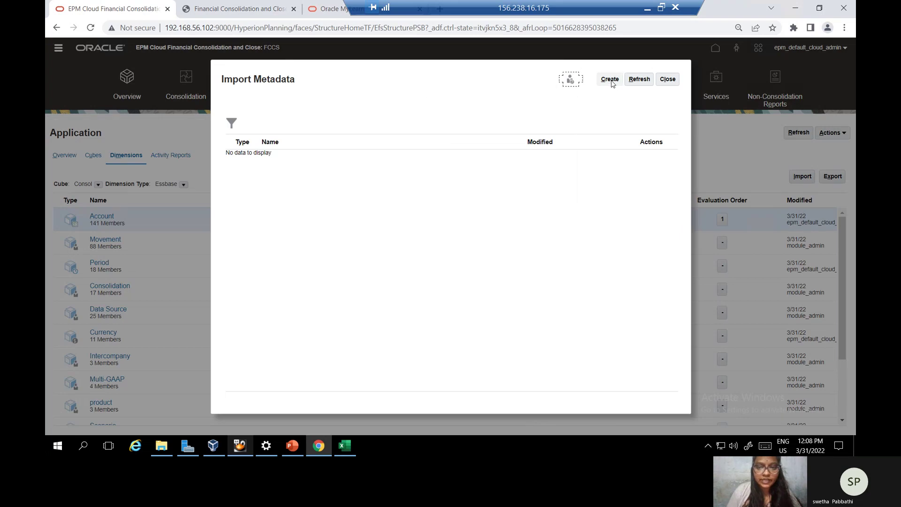
left_click(611, 81)
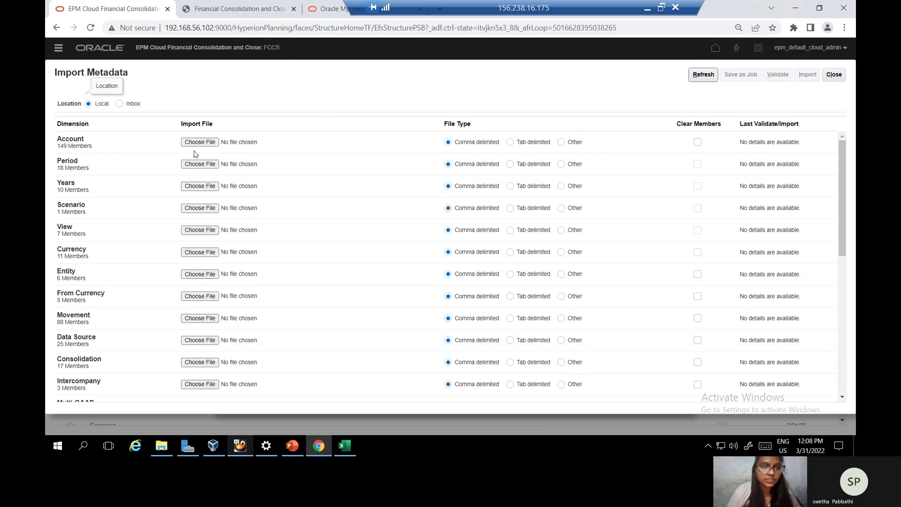
- Choose importfile from the Desktop as the Account dimension's comma-delimited import file and validate it
left_click(208, 142)
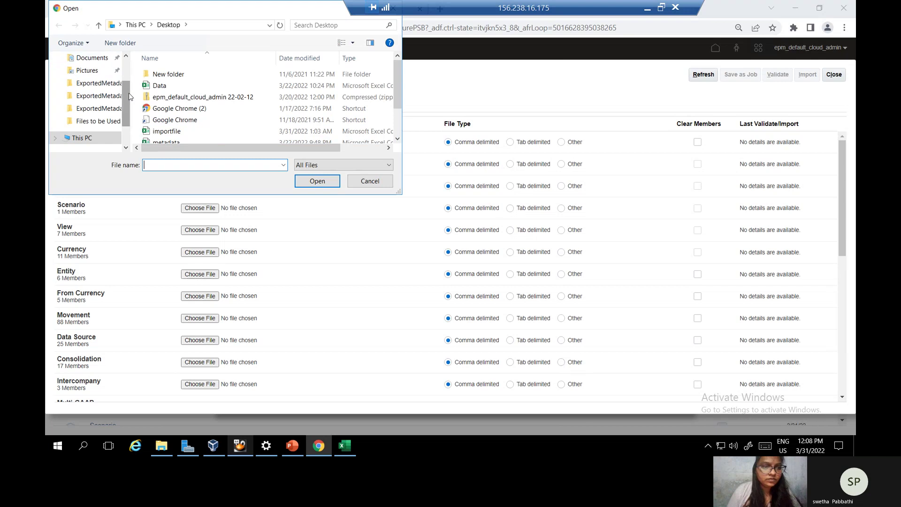
left_click(169, 132)
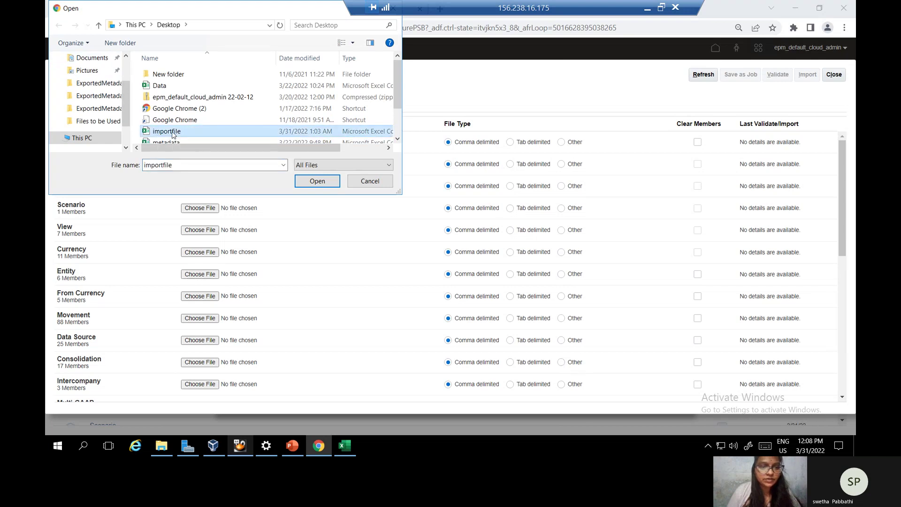
left_click(317, 181)
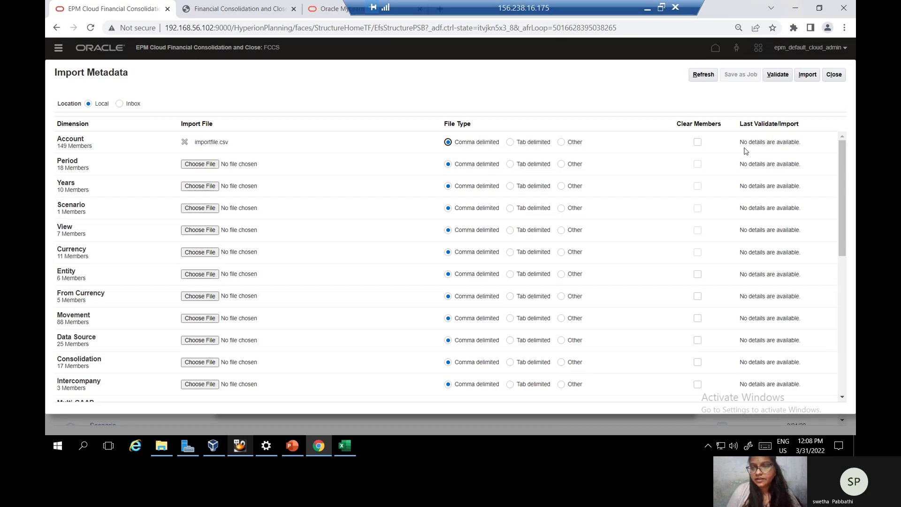
left_click(778, 75)
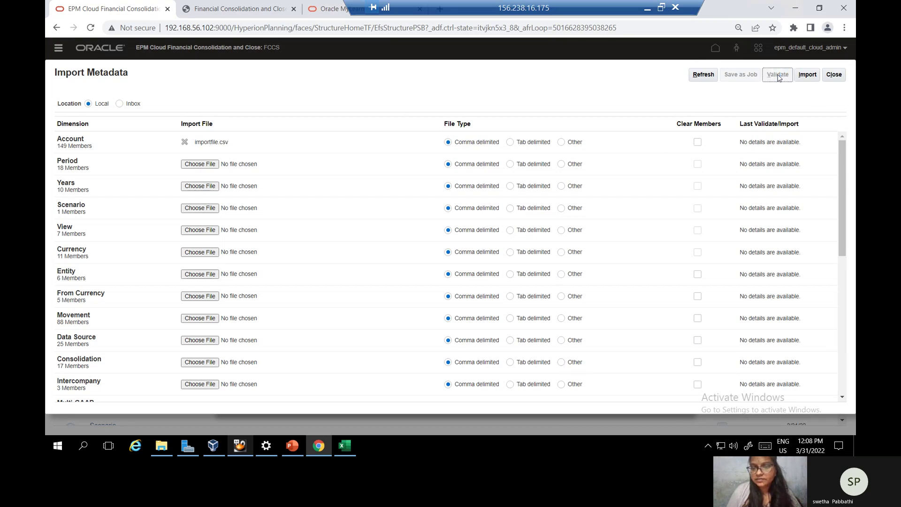
left_click(499, 256)
- Import the Account metadata with Refresh Database if Import Metadata is successful enabled, and close the Import Metadata pages
left_click(808, 75)
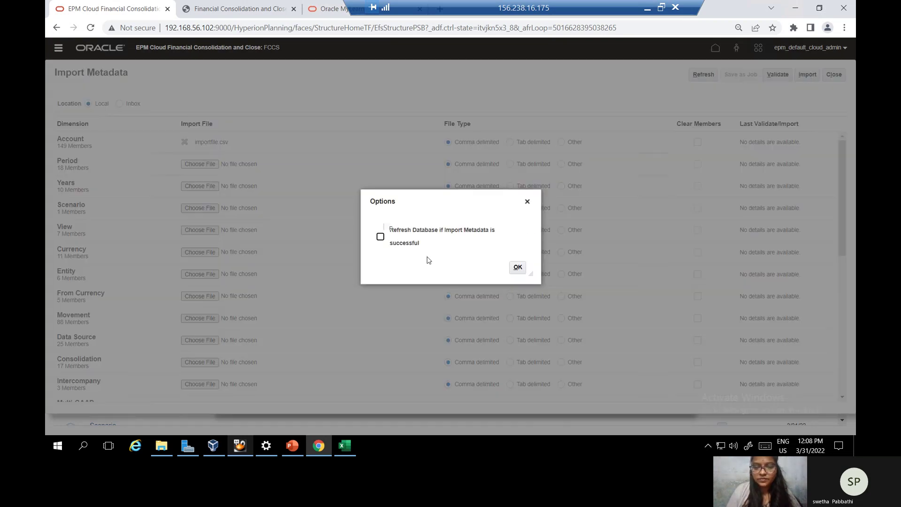
left_click(380, 238)
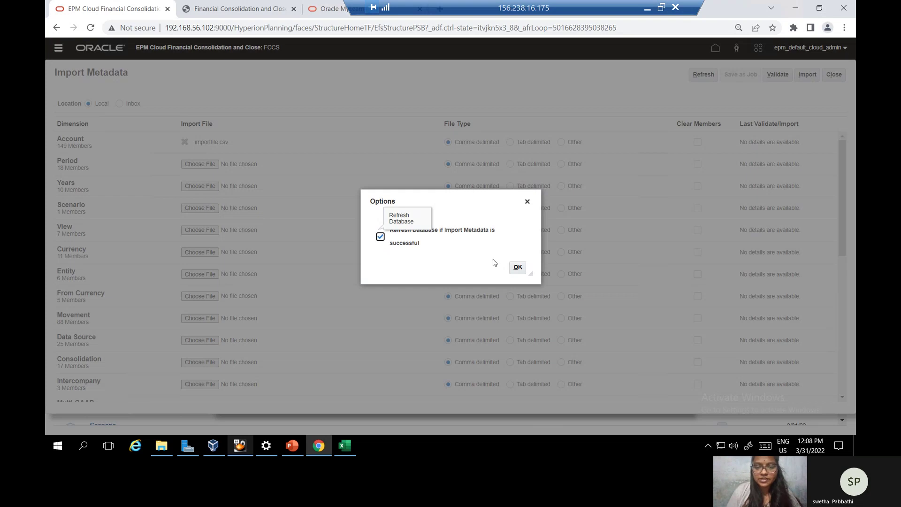
left_click(520, 272)
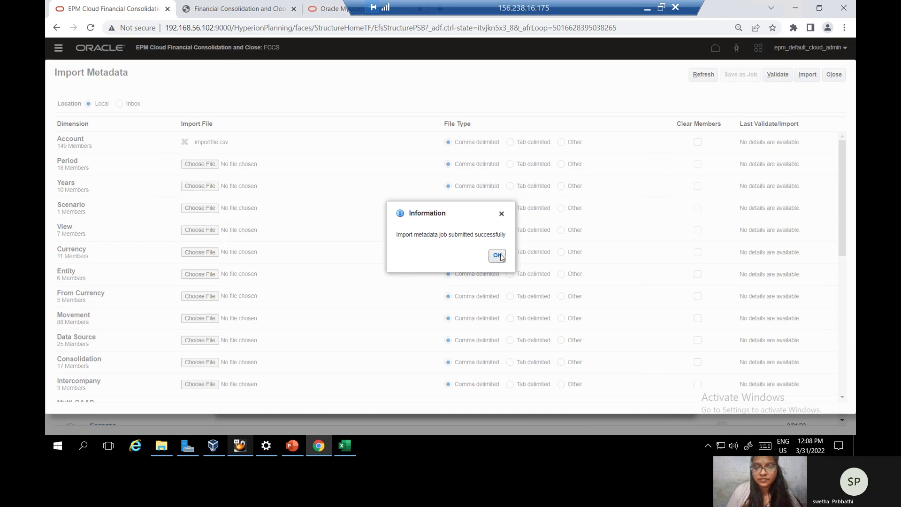
left_click(499, 257)
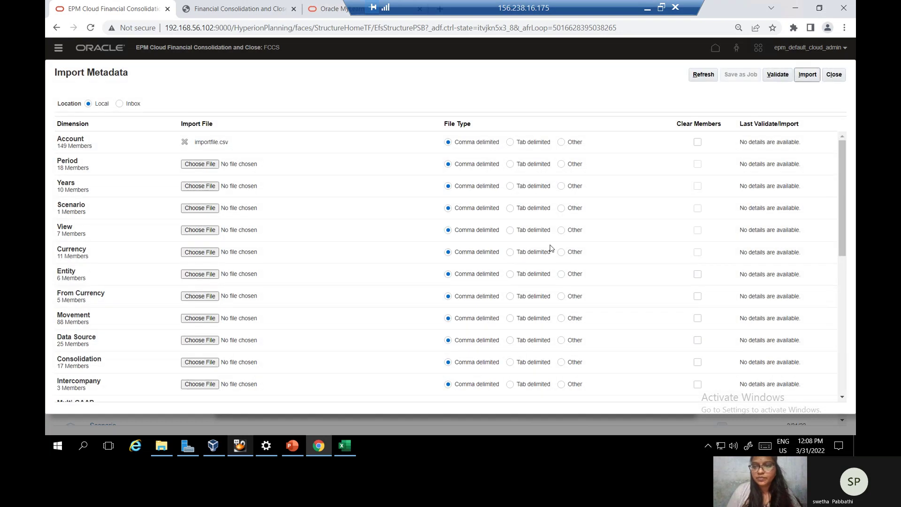
left_click(837, 74)
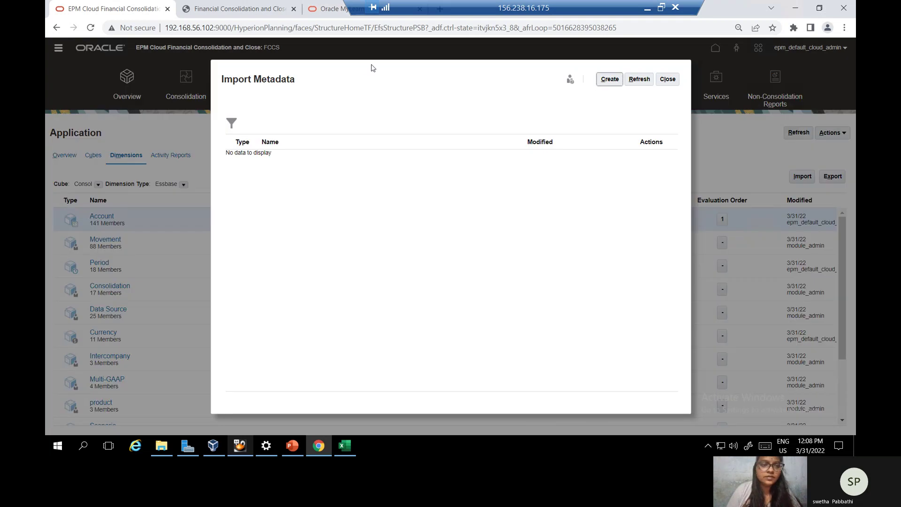
left_click(665, 80)
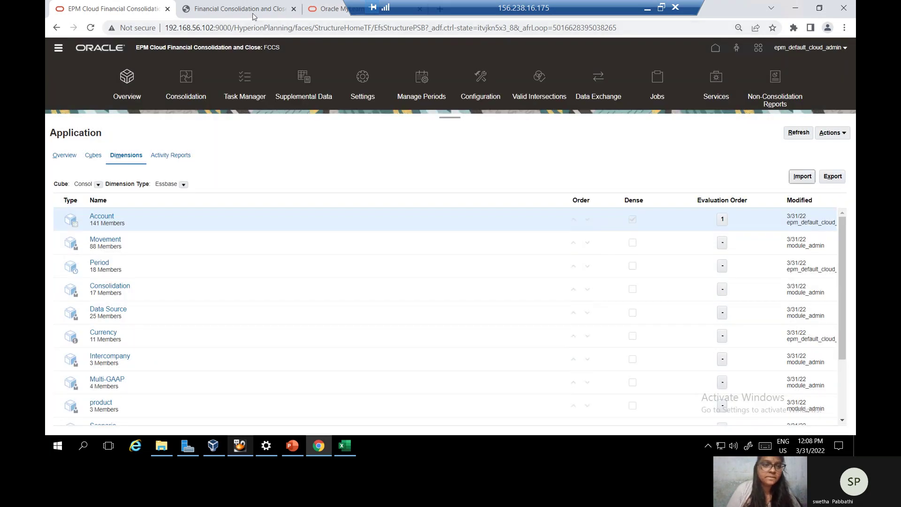
- Consult the guide's import instructions, return to FCCS and check the metadata import and database refresh status among the recent jobs
left_click(253, 15)
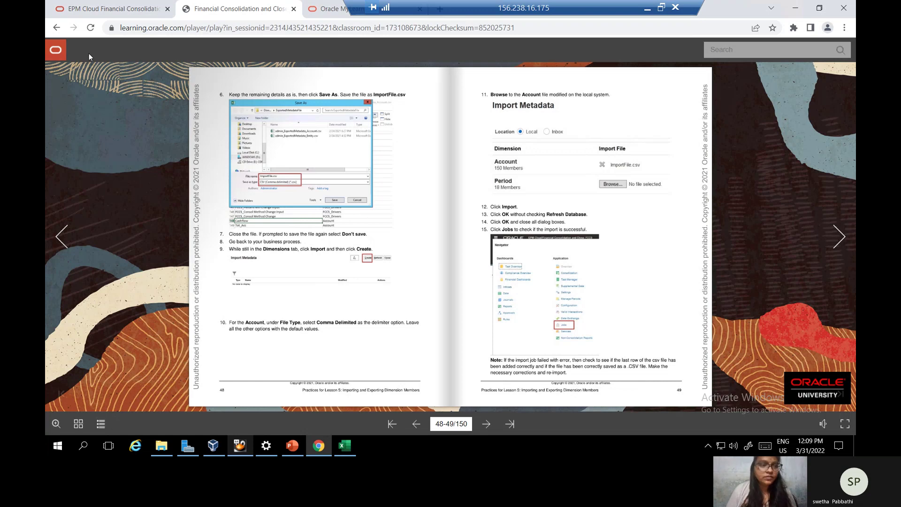
left_click(128, 13)
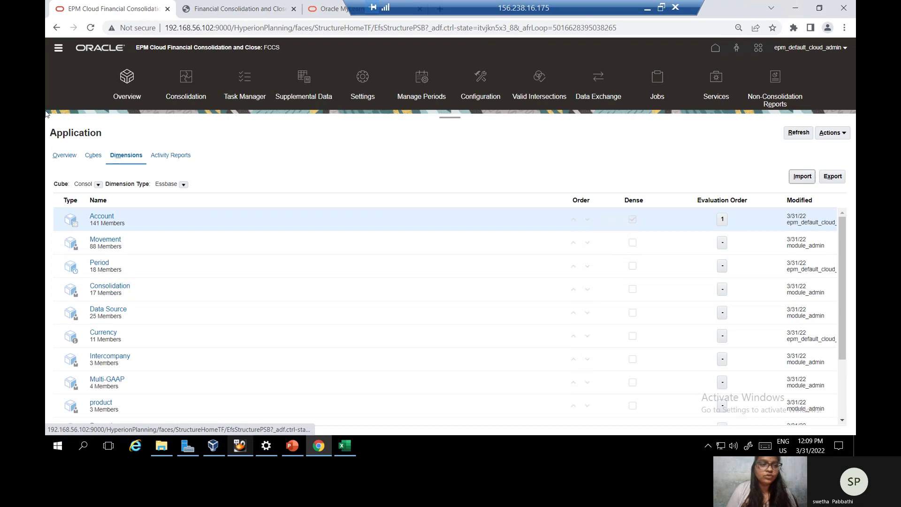
left_click(57, 50)
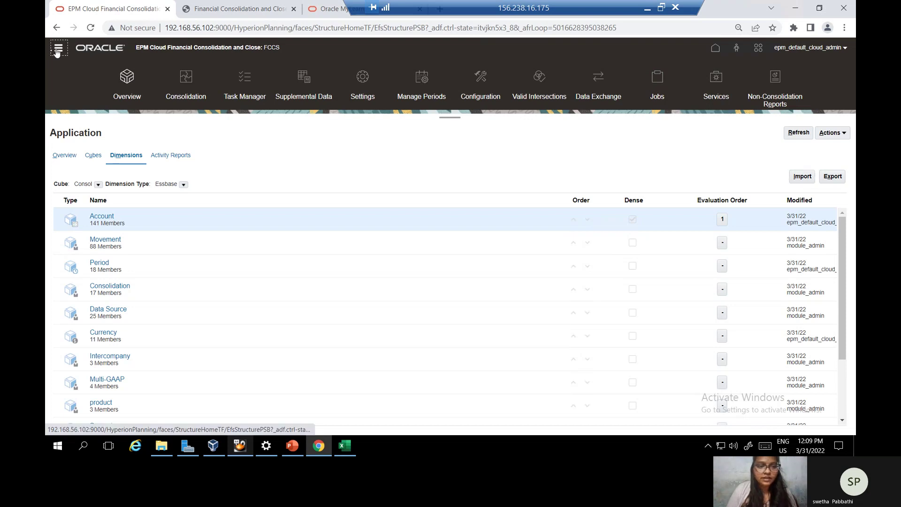
left_click(671, 65)
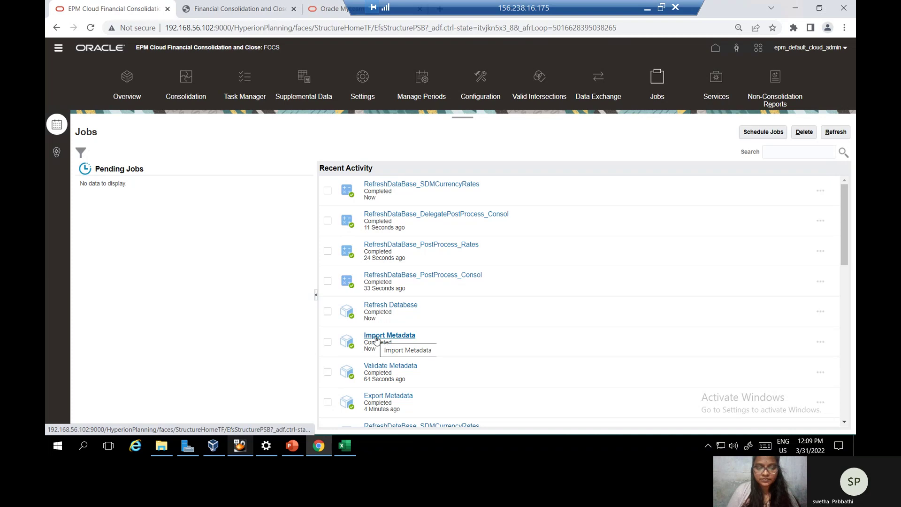
left_click_drag(847, 243, 847, 262)
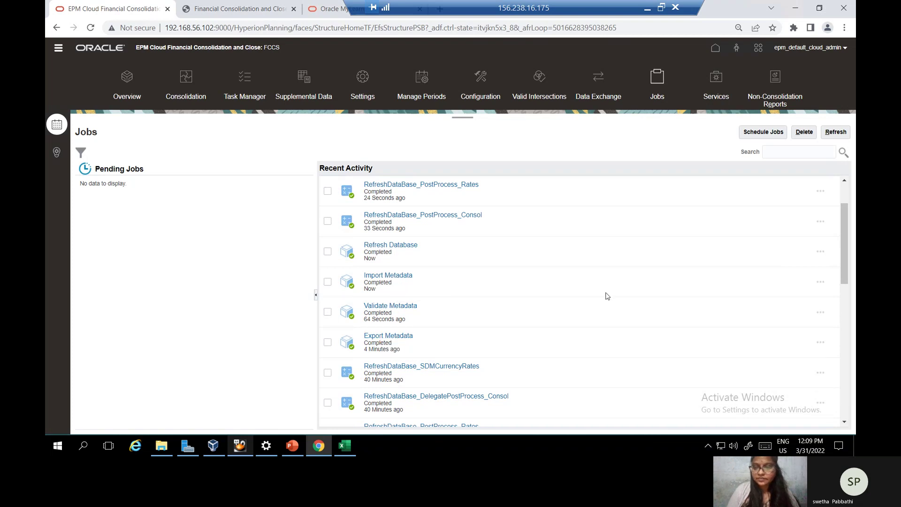
scroll(841, 212, "up", 1)
scroll(841, 212, "up", 1)
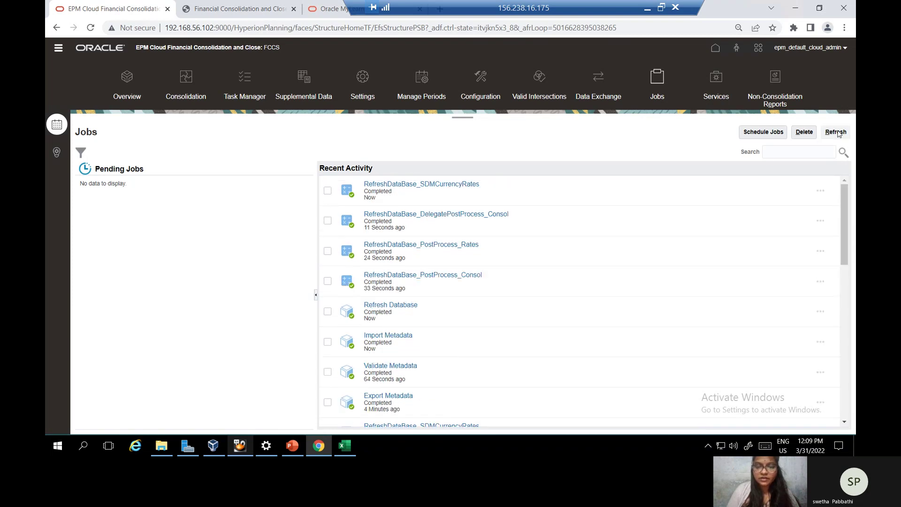
- Read guide pages 50-51 on verifying Tot_Acc and importing the Account and Entity files from D:\Labs, and return to FCCS
left_click(238, 8)
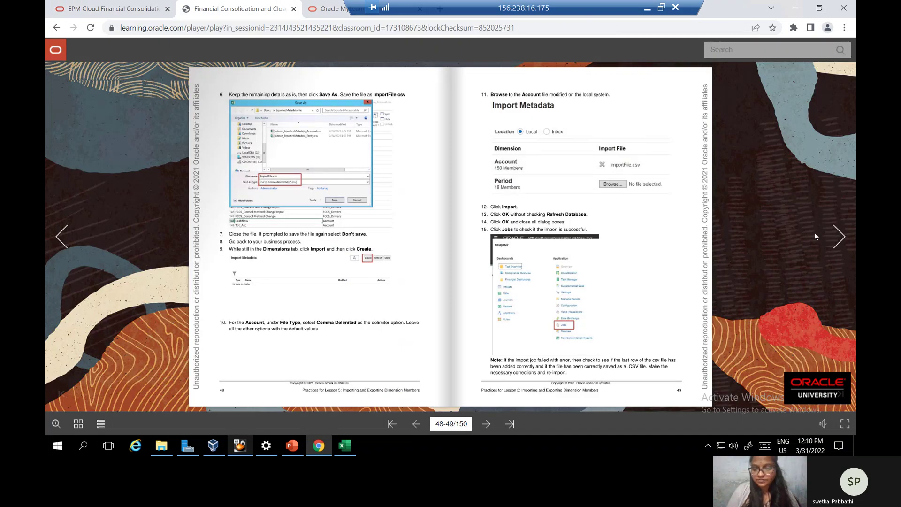
left_click(846, 250)
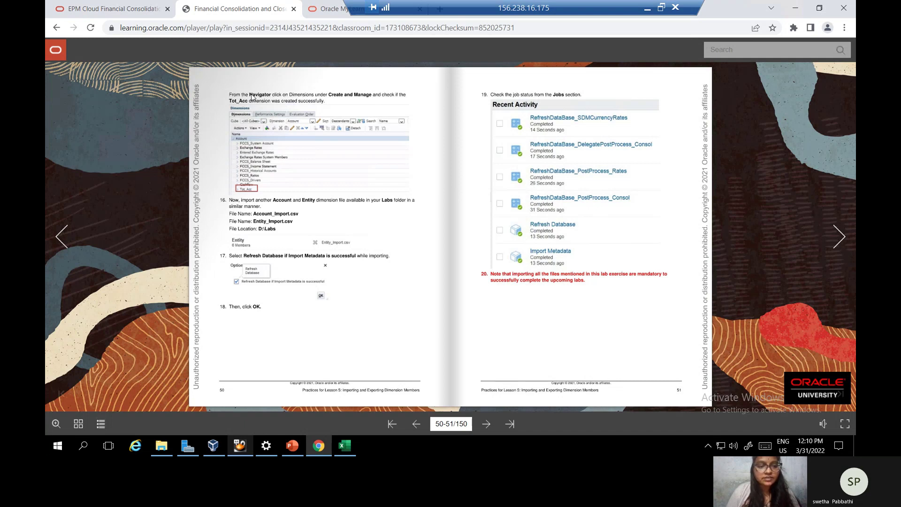
key("Left")
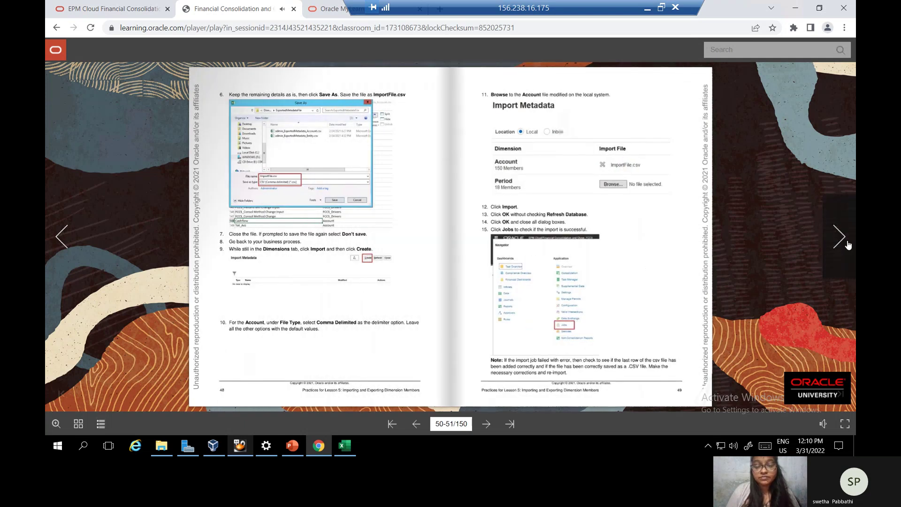
left_click(847, 245)
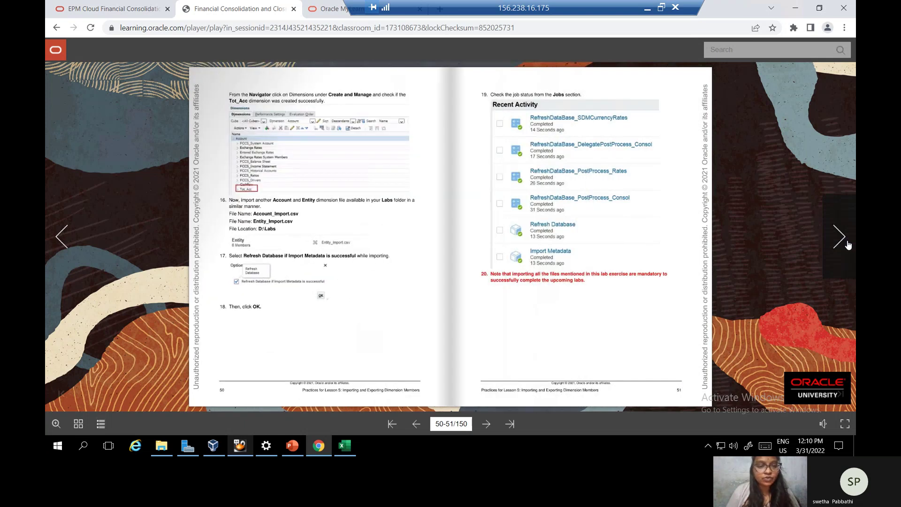
left_click(847, 245)
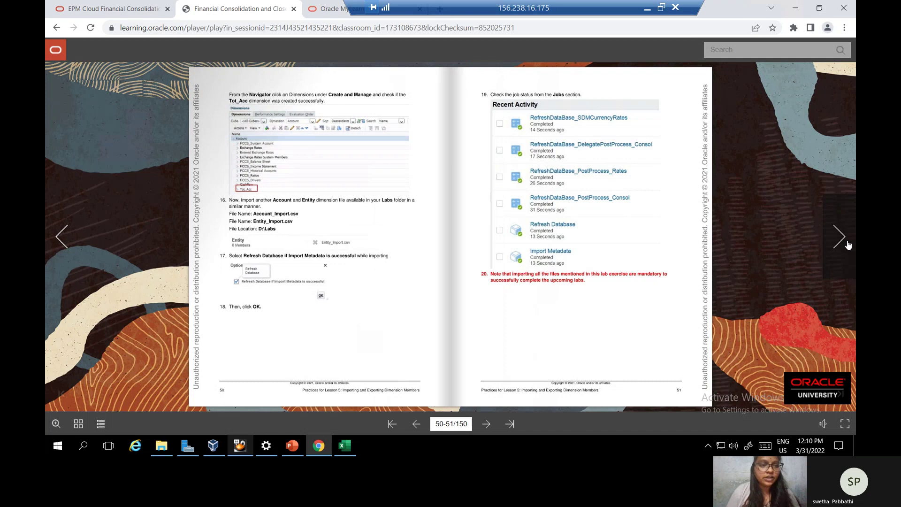
left_click(113, 9)
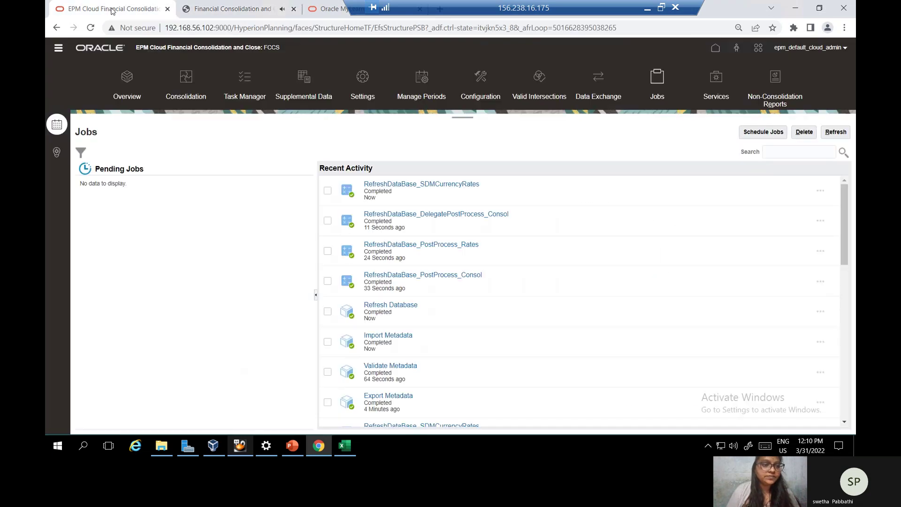
- Check for the Tot_Acc member in the Account dimension, reread guide pages 50-51 on the remaining imports and job check, and return to FCCS
left_click(59, 49)
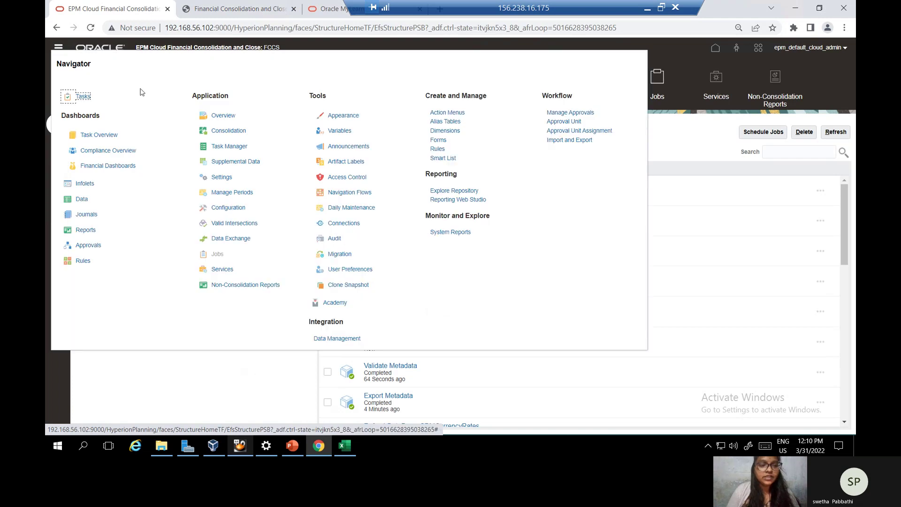
left_click(436, 130)
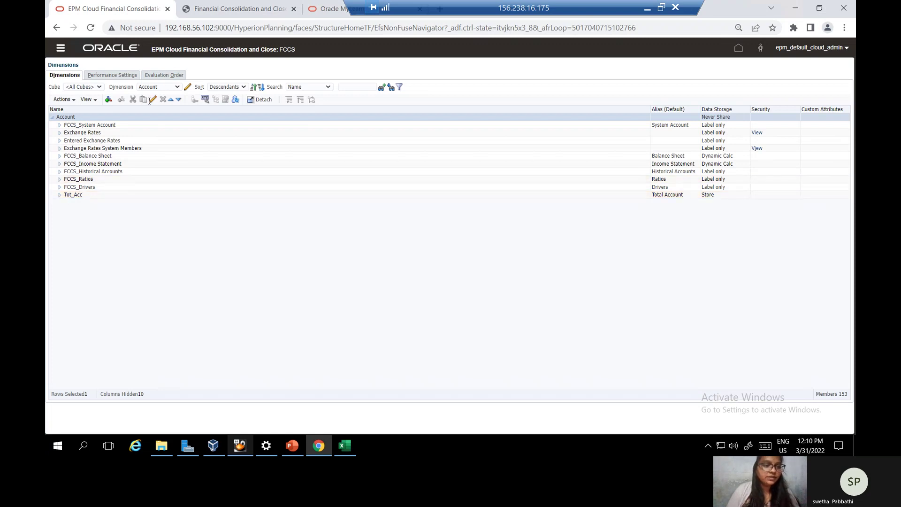
left_click(226, 12)
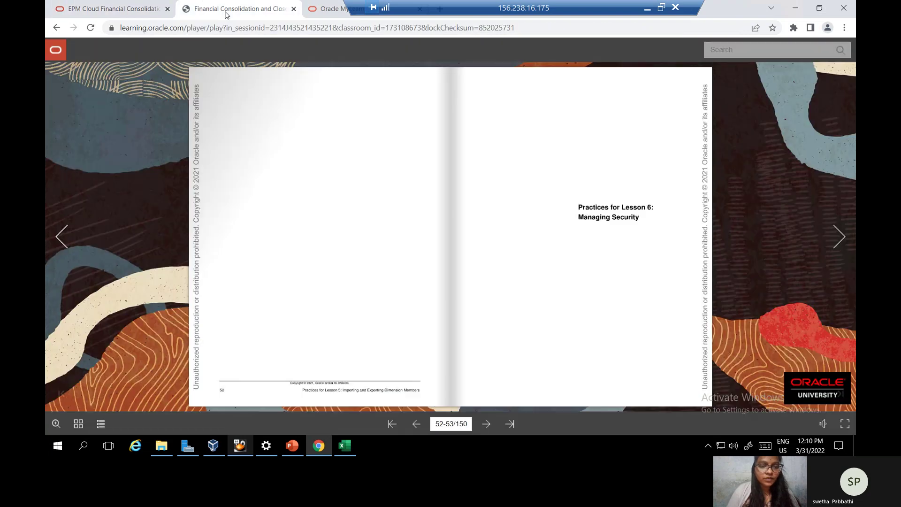
left_click(61, 252)
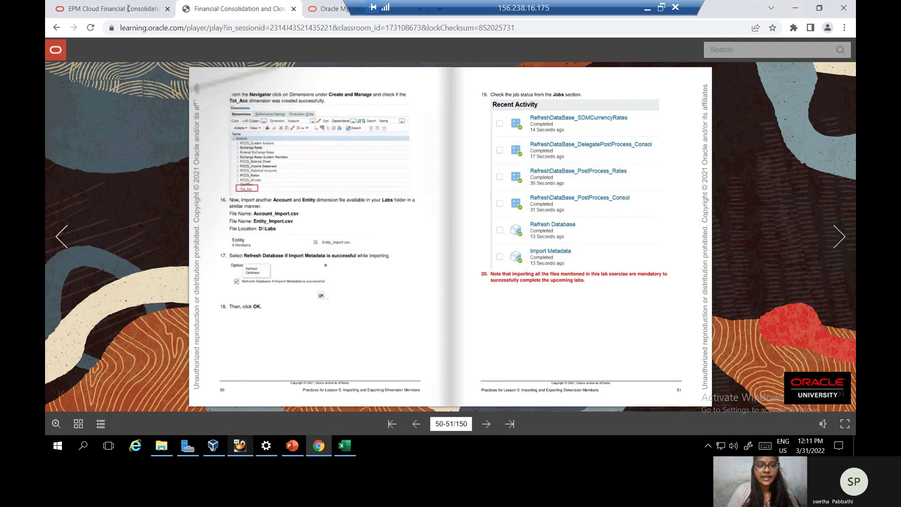
key("ctrl+shift+Tab")
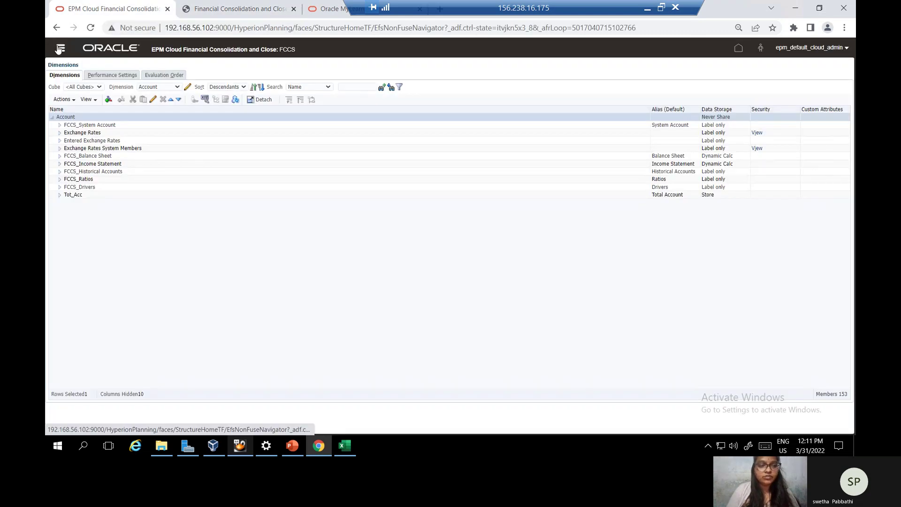
- Review the job statuses under Recent Activity, page through the guide to the Lesson 6 practices title page, and return to FCCS
left_click(60, 48)
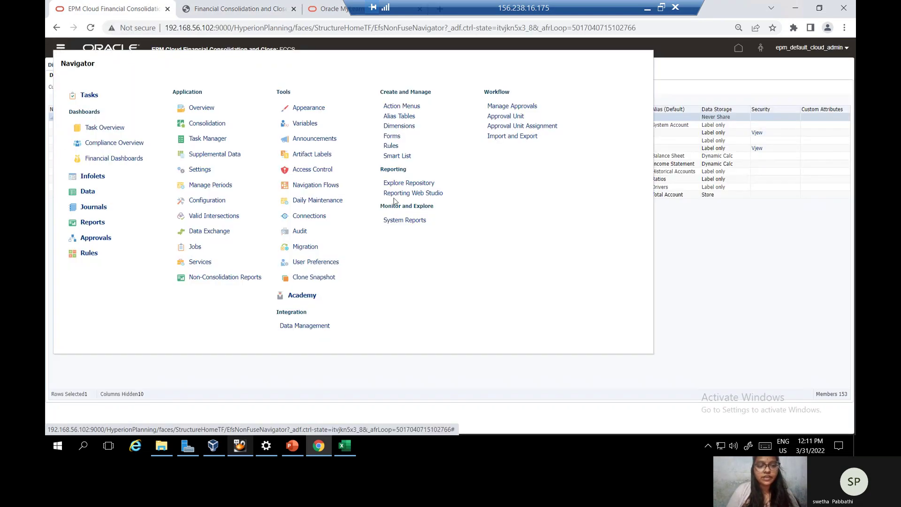
left_click(194, 248)
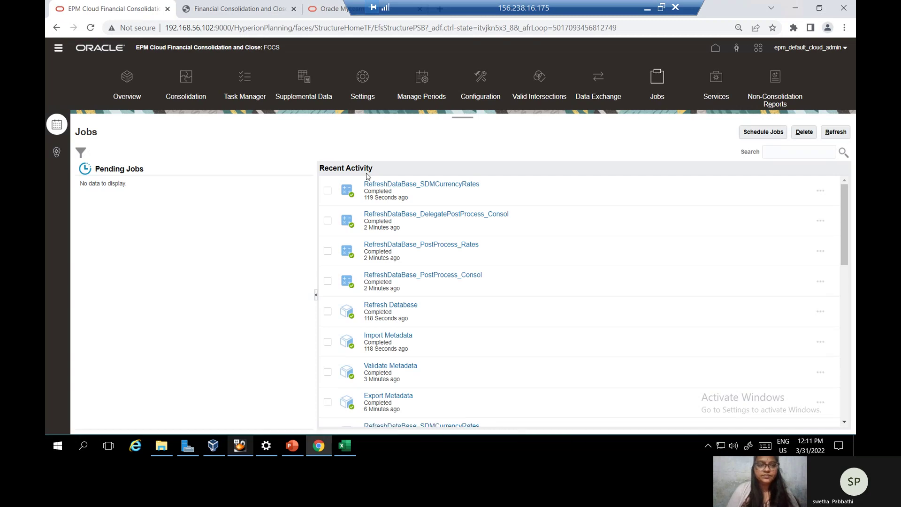
left_click(221, 11)
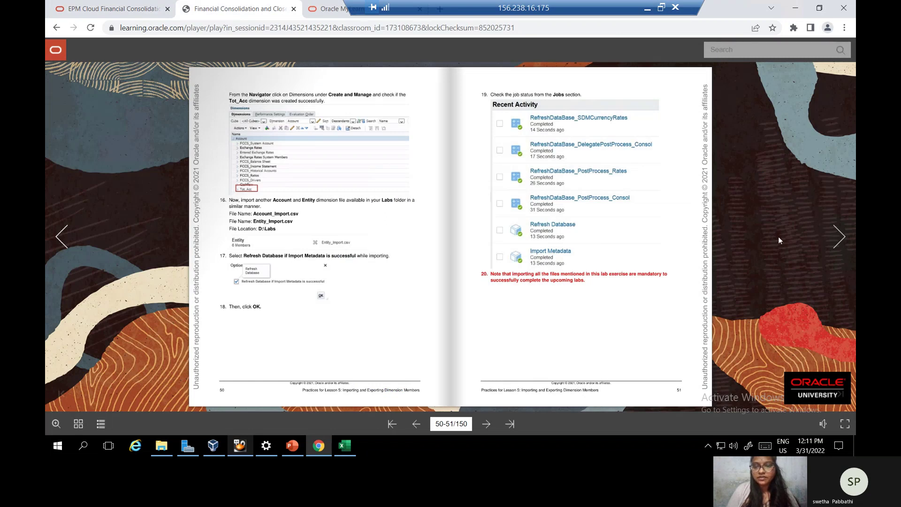
left_click(836, 231)
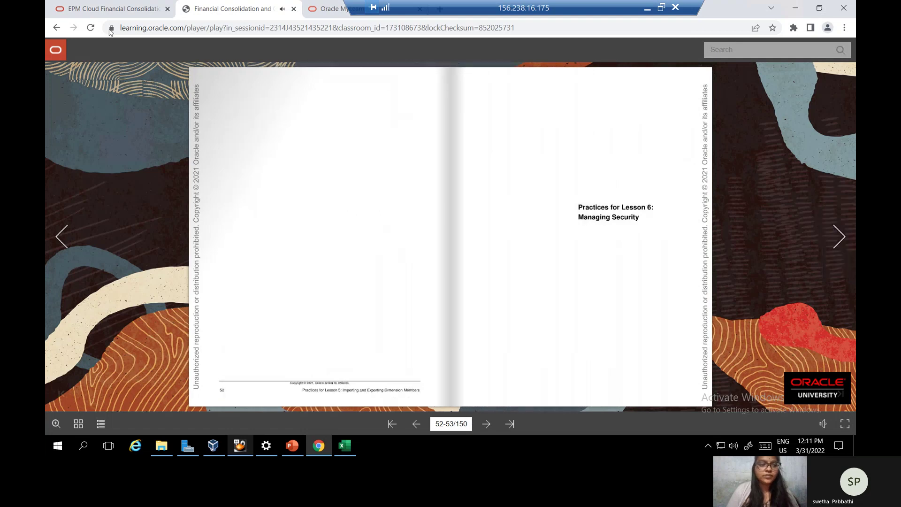
left_click(112, 10)
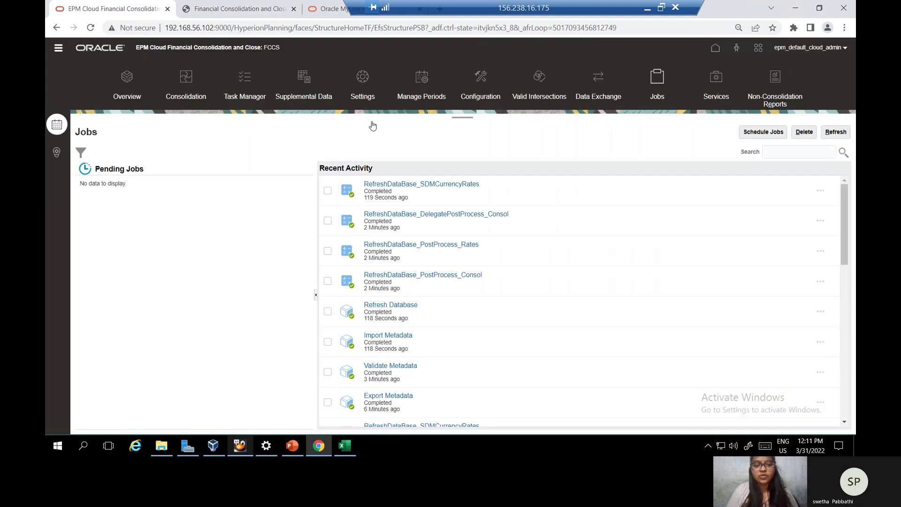